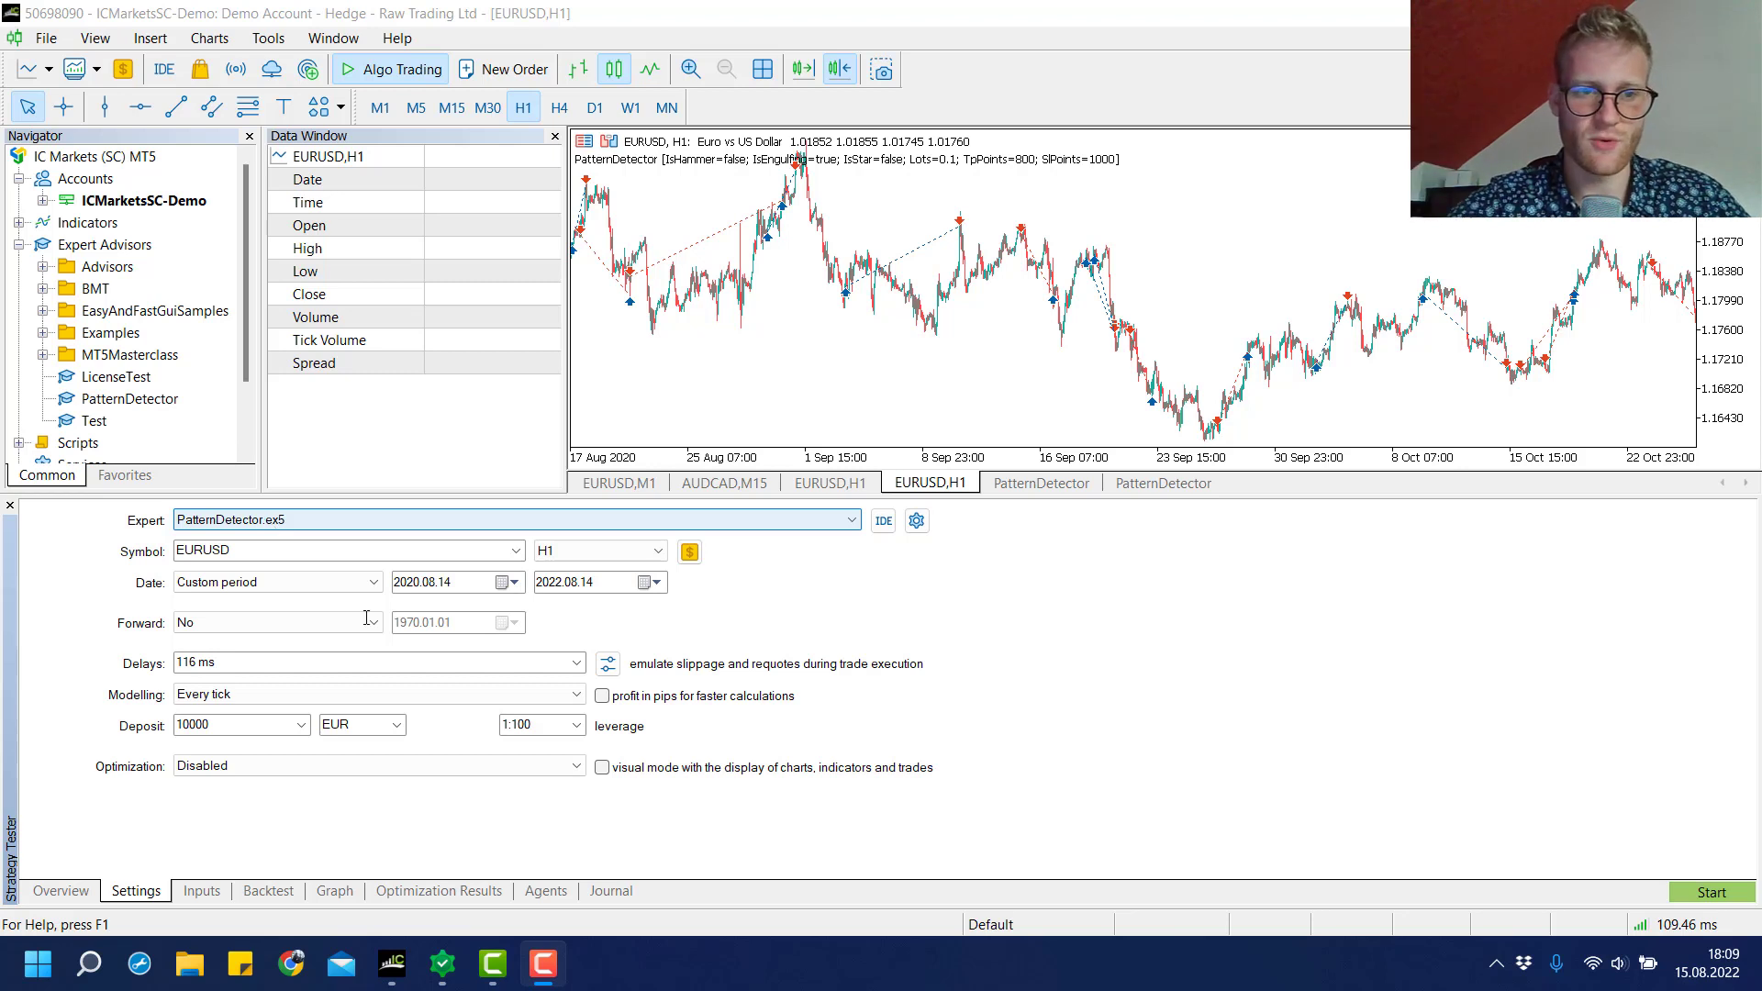
click(938, 986)
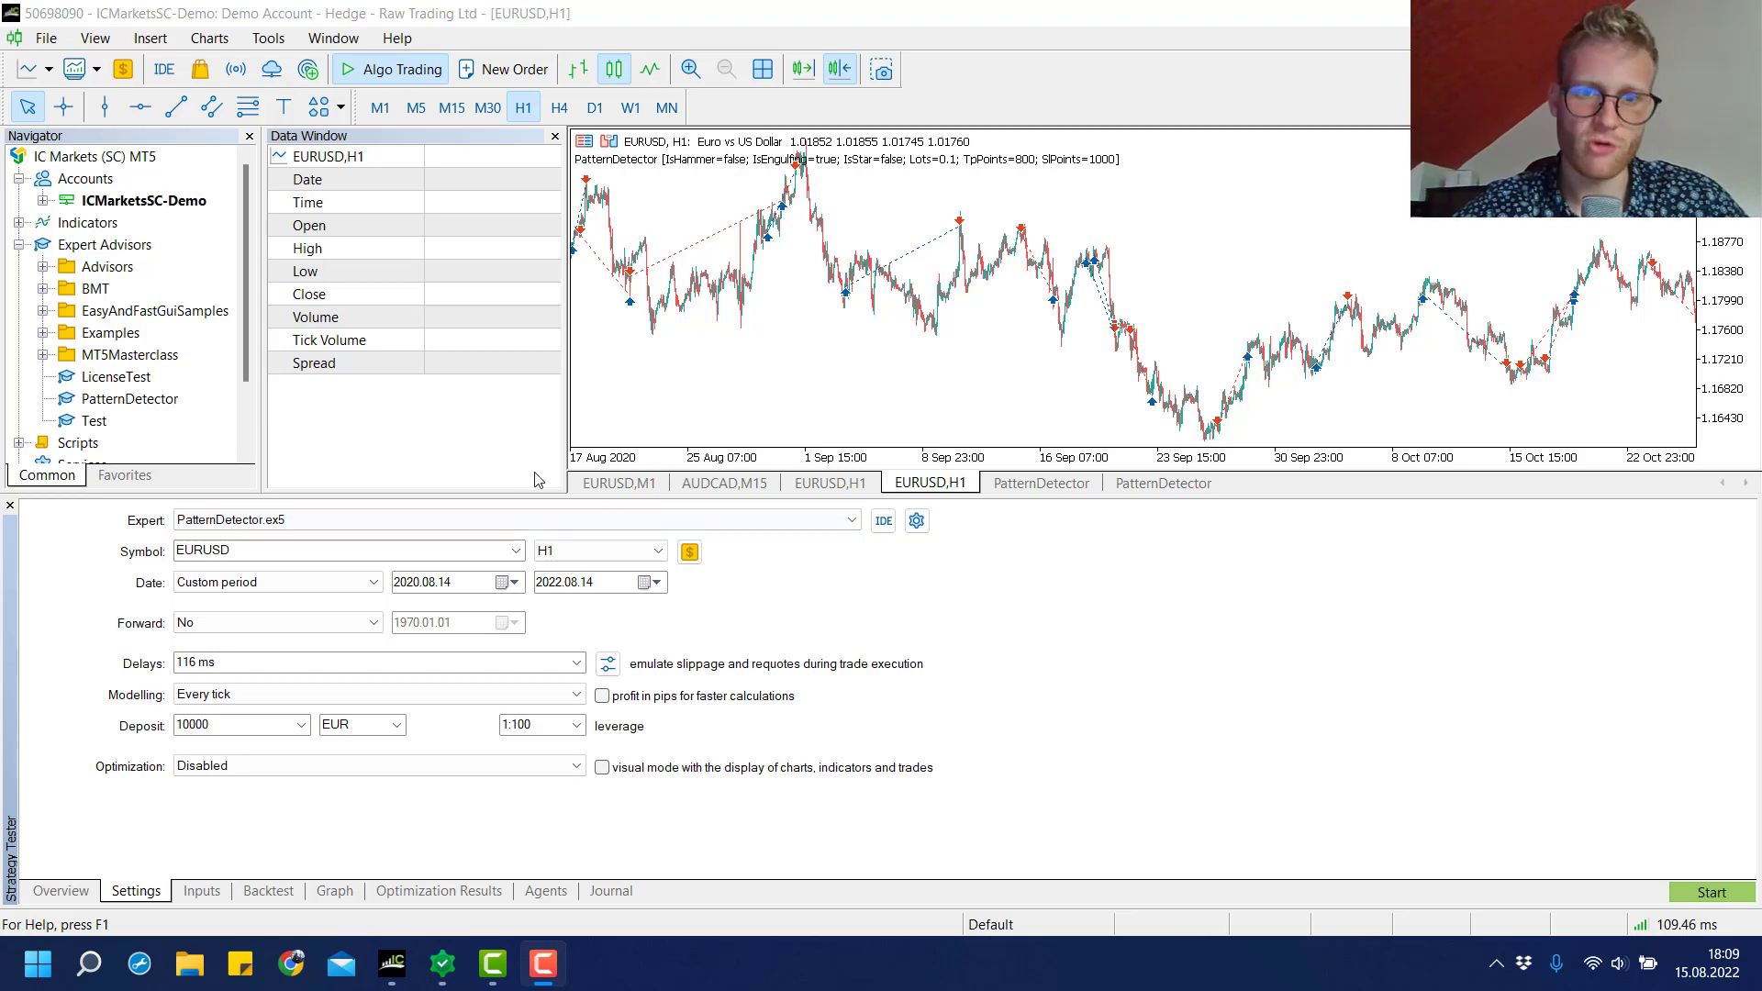
click(518, 519)
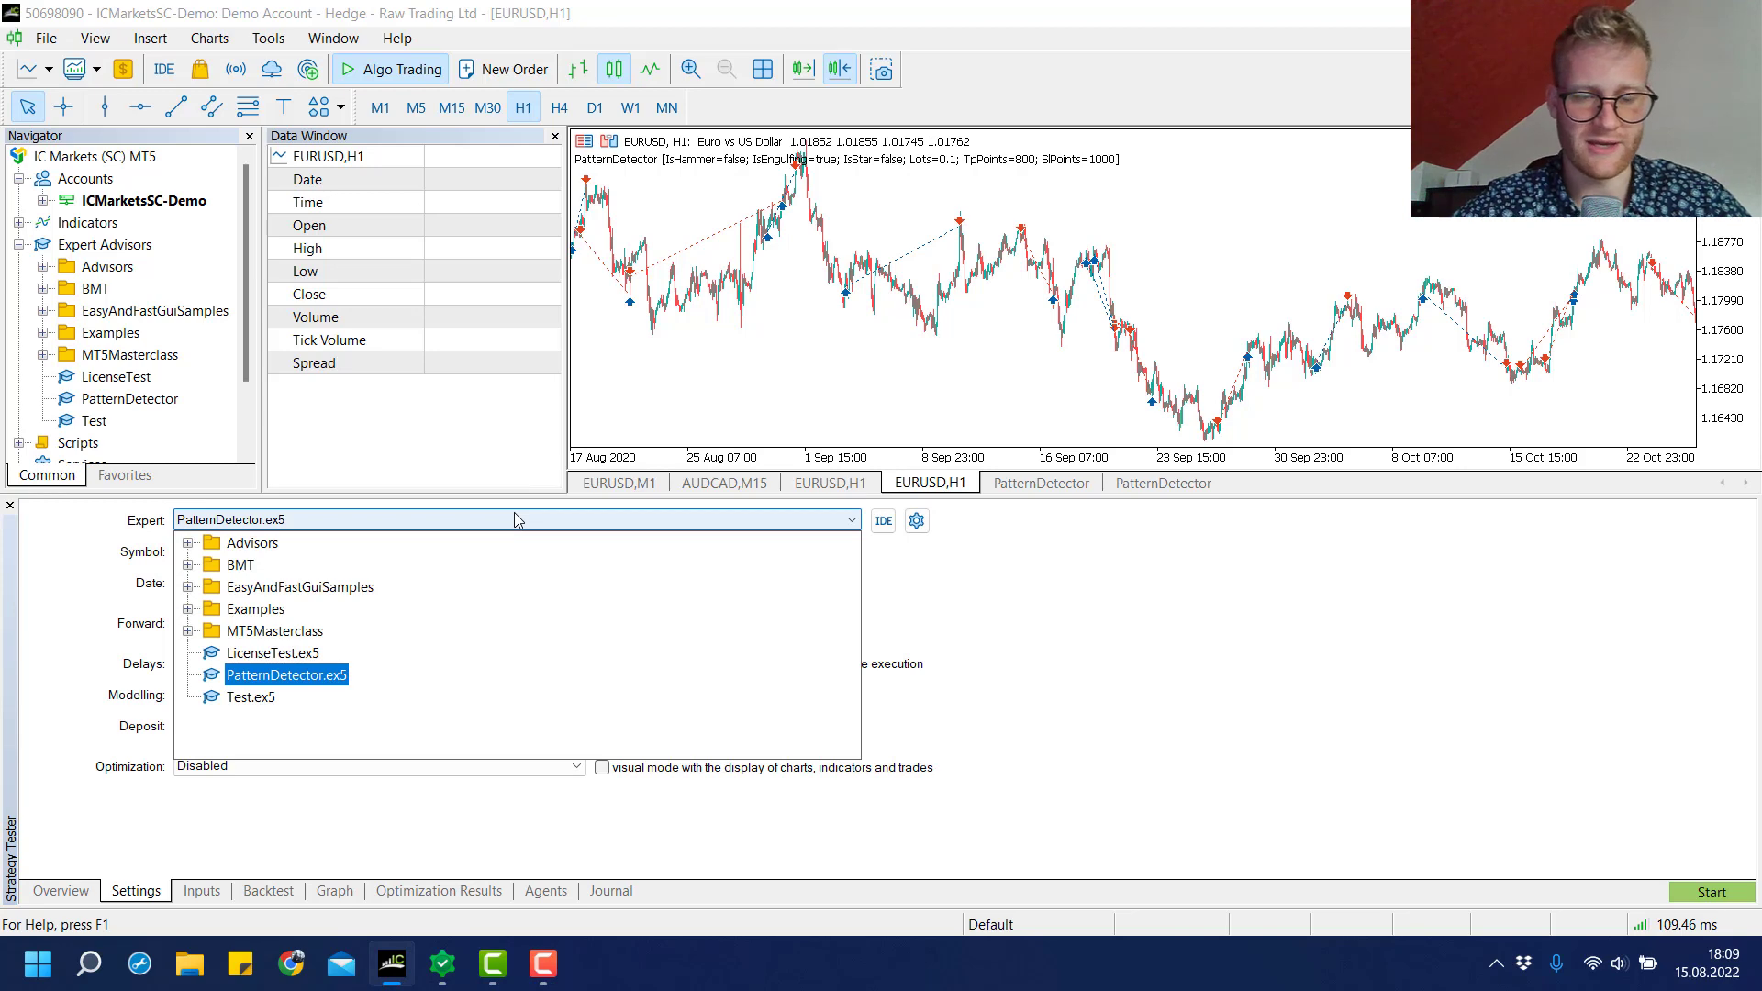
click(513, 519)
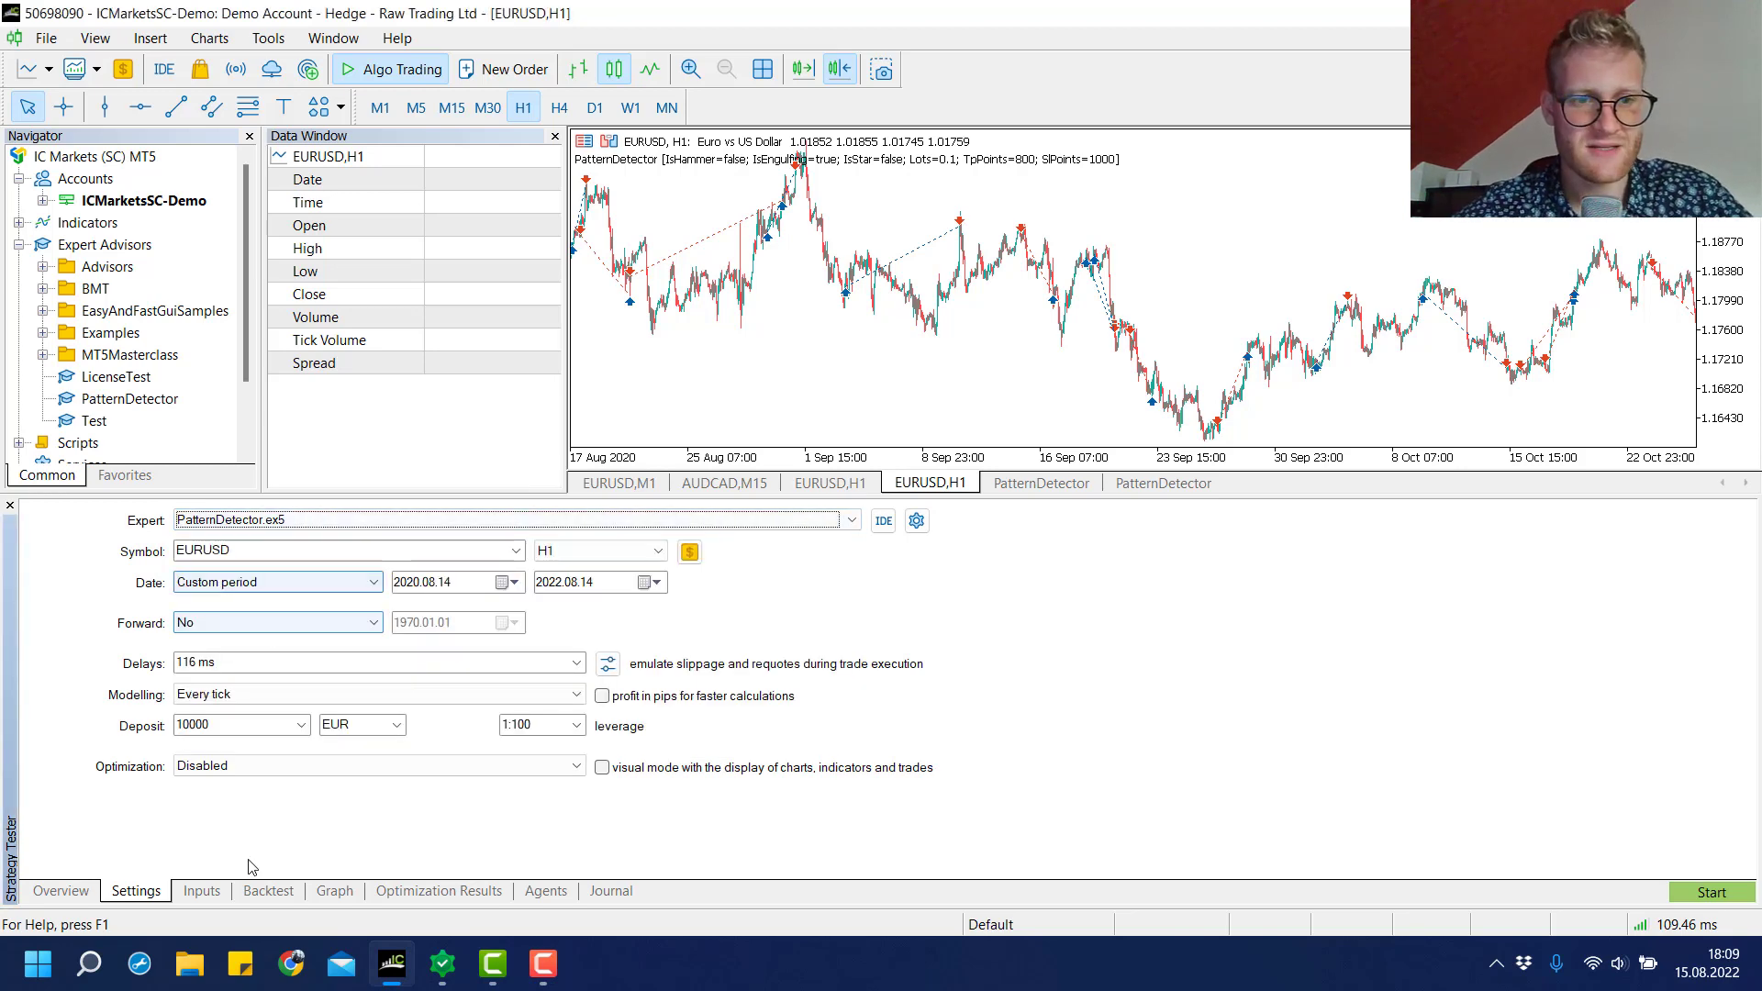
Step: In the PatternDetector test parameters, set IsEngulfing to false and IsStar to true
click(199, 891)
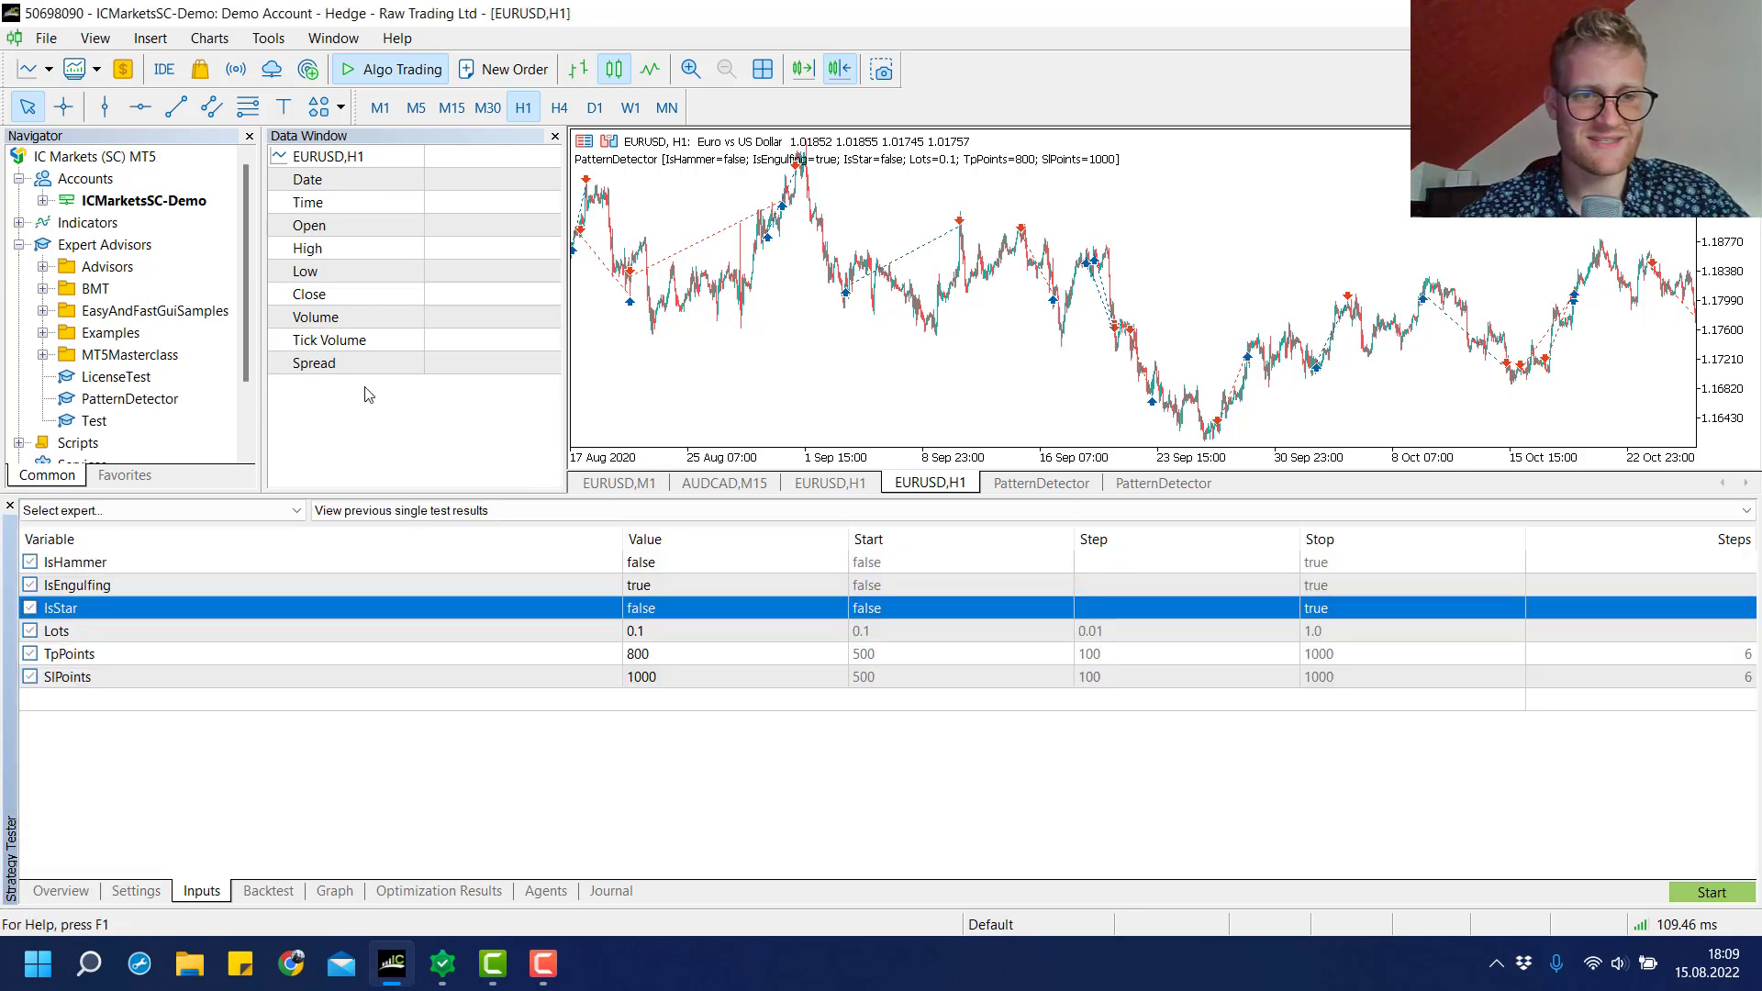
click(664, 583)
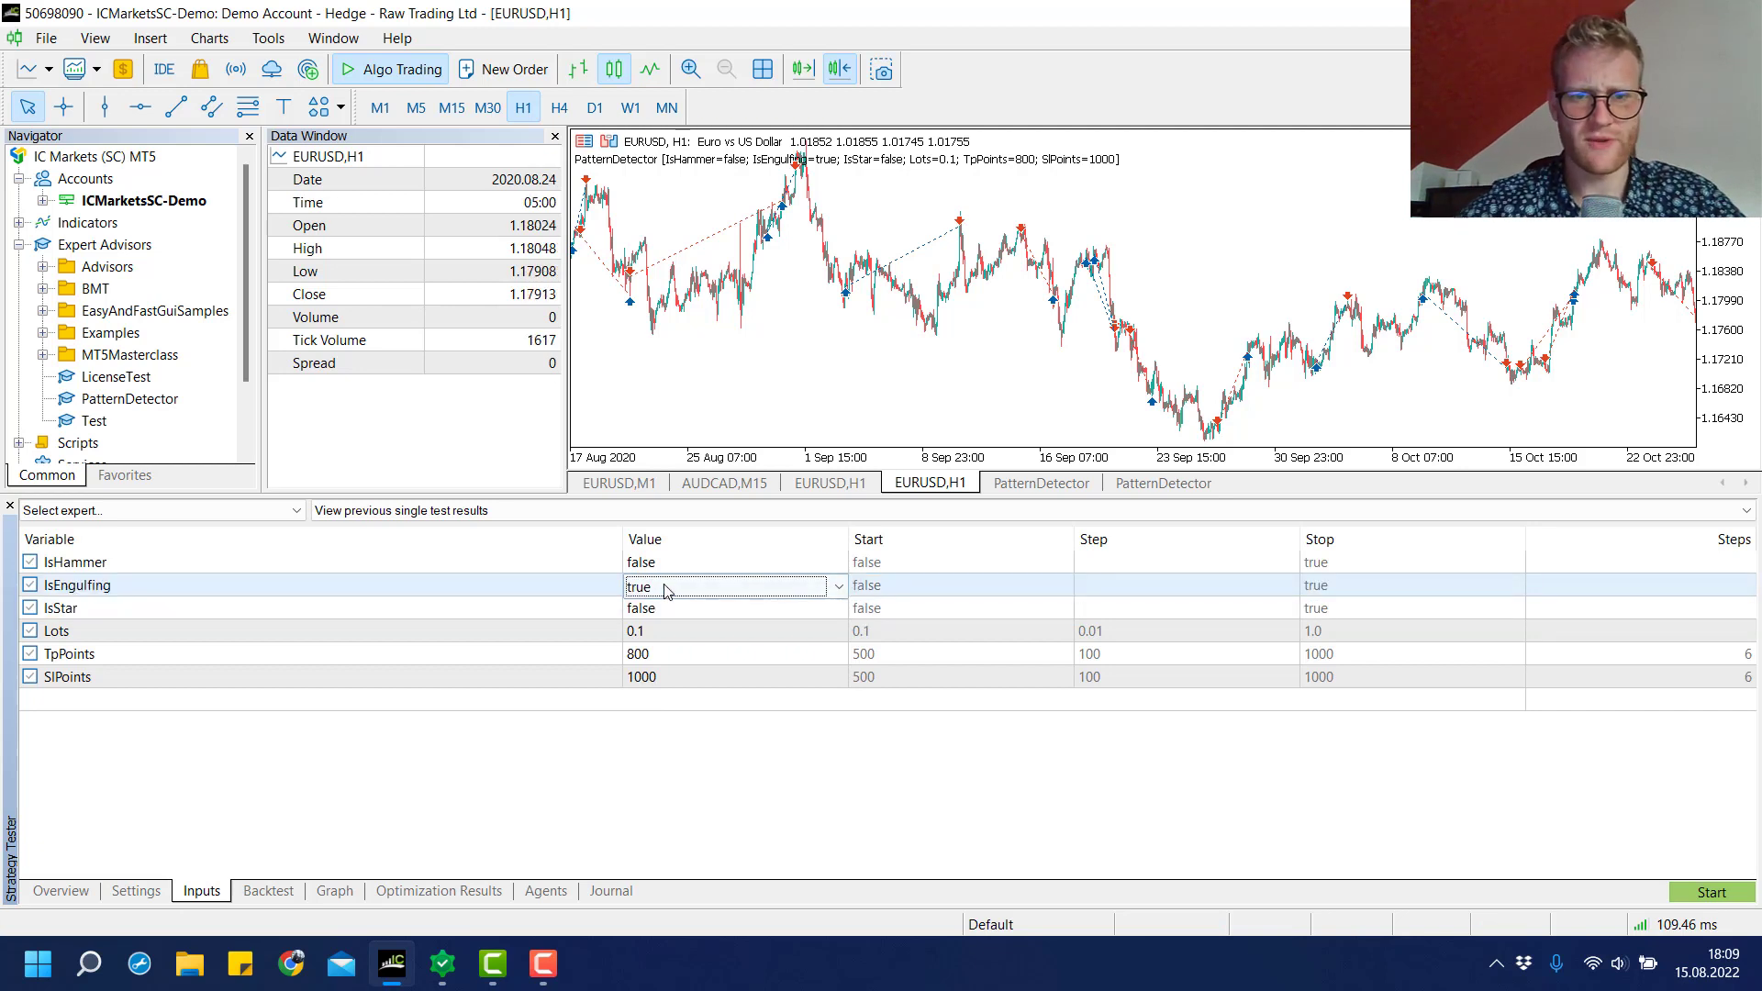
click(665, 586)
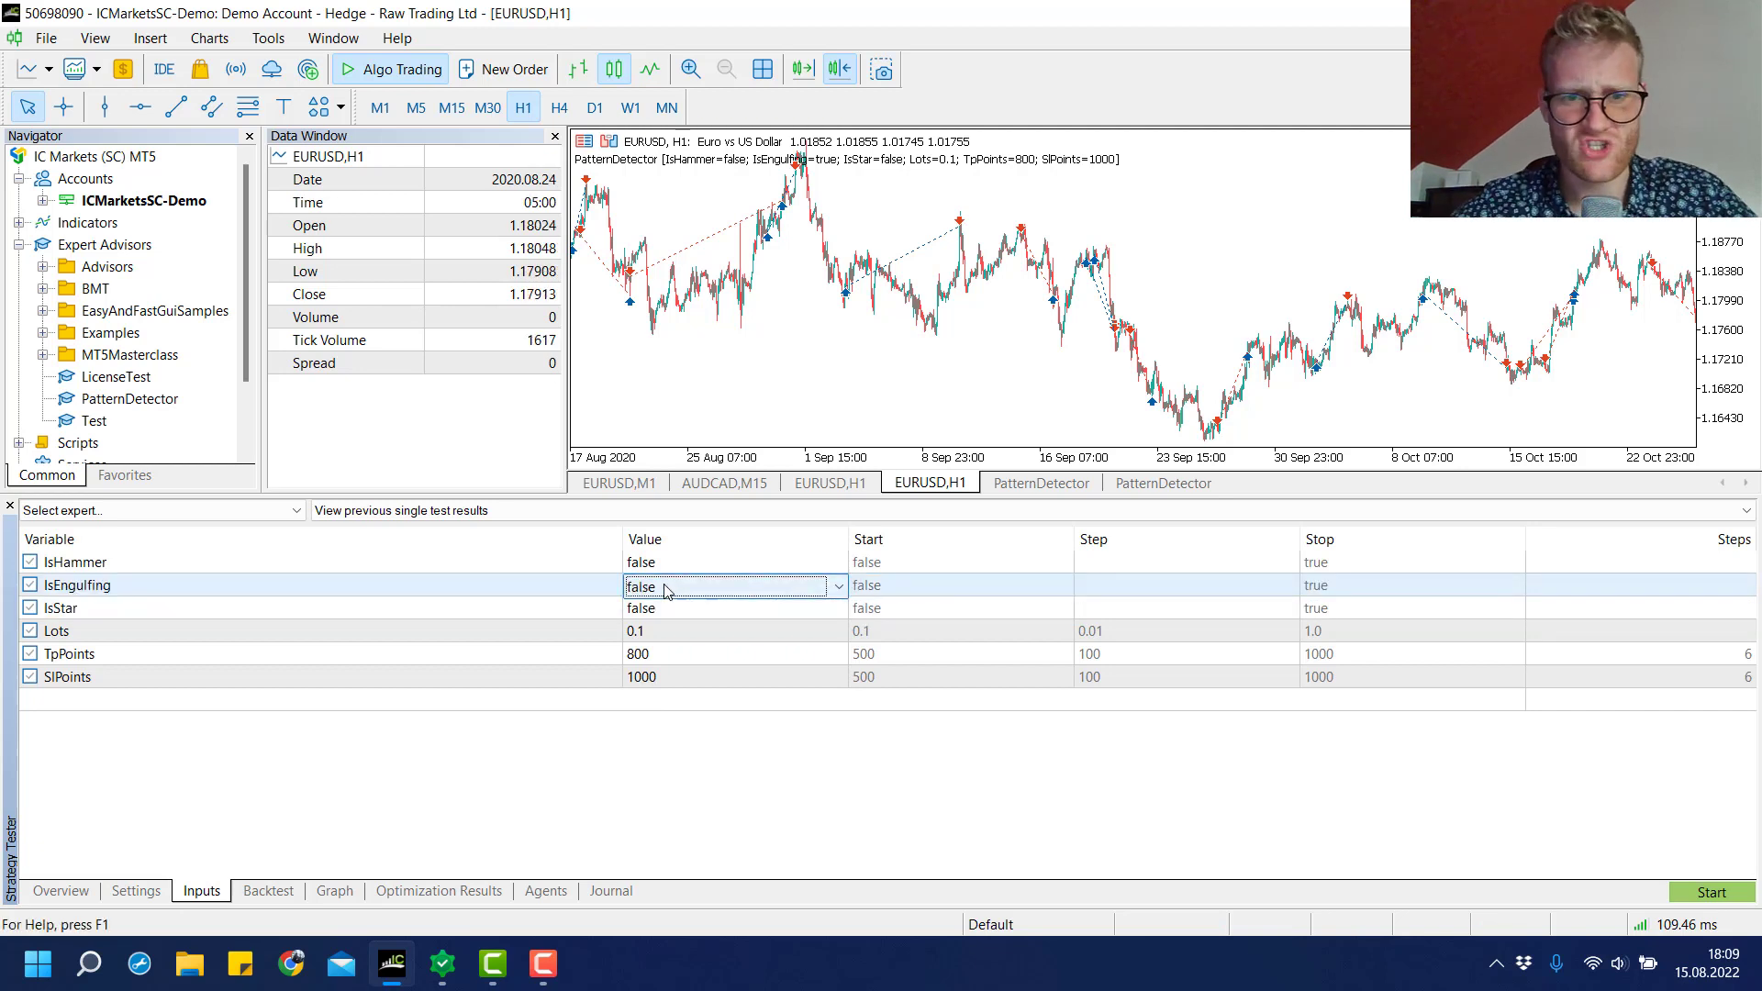
click(475, 568)
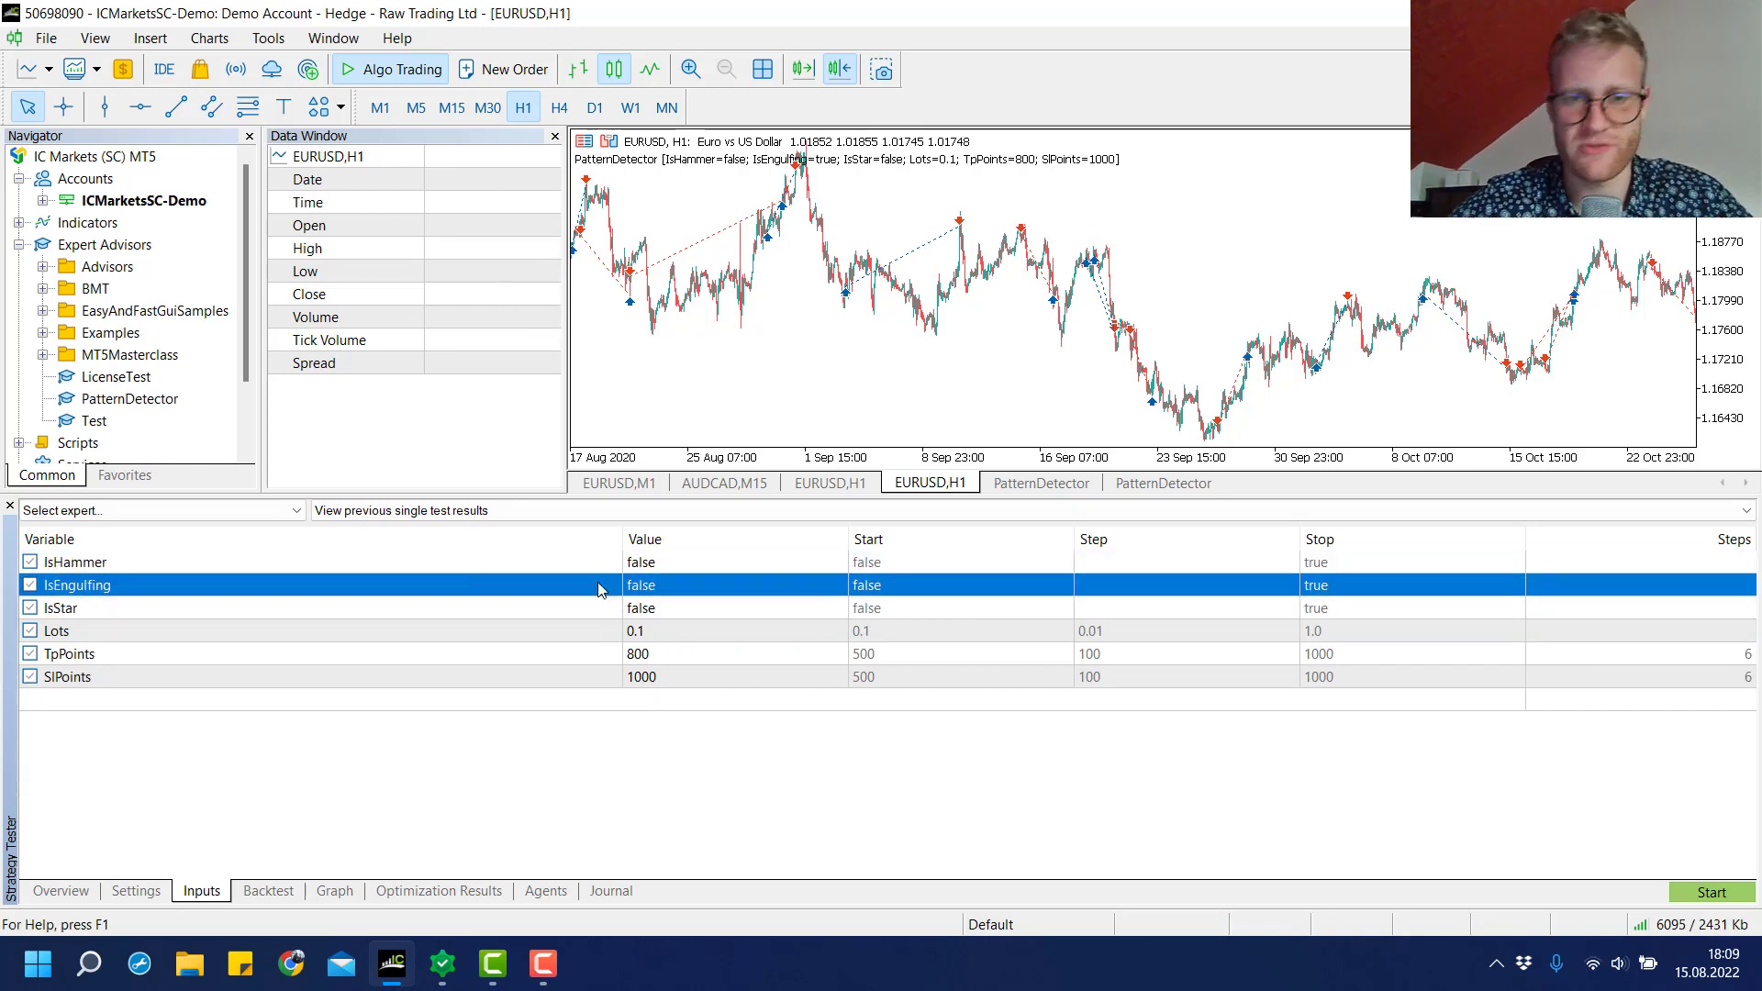
click(674, 607)
click(675, 608)
click(675, 608)
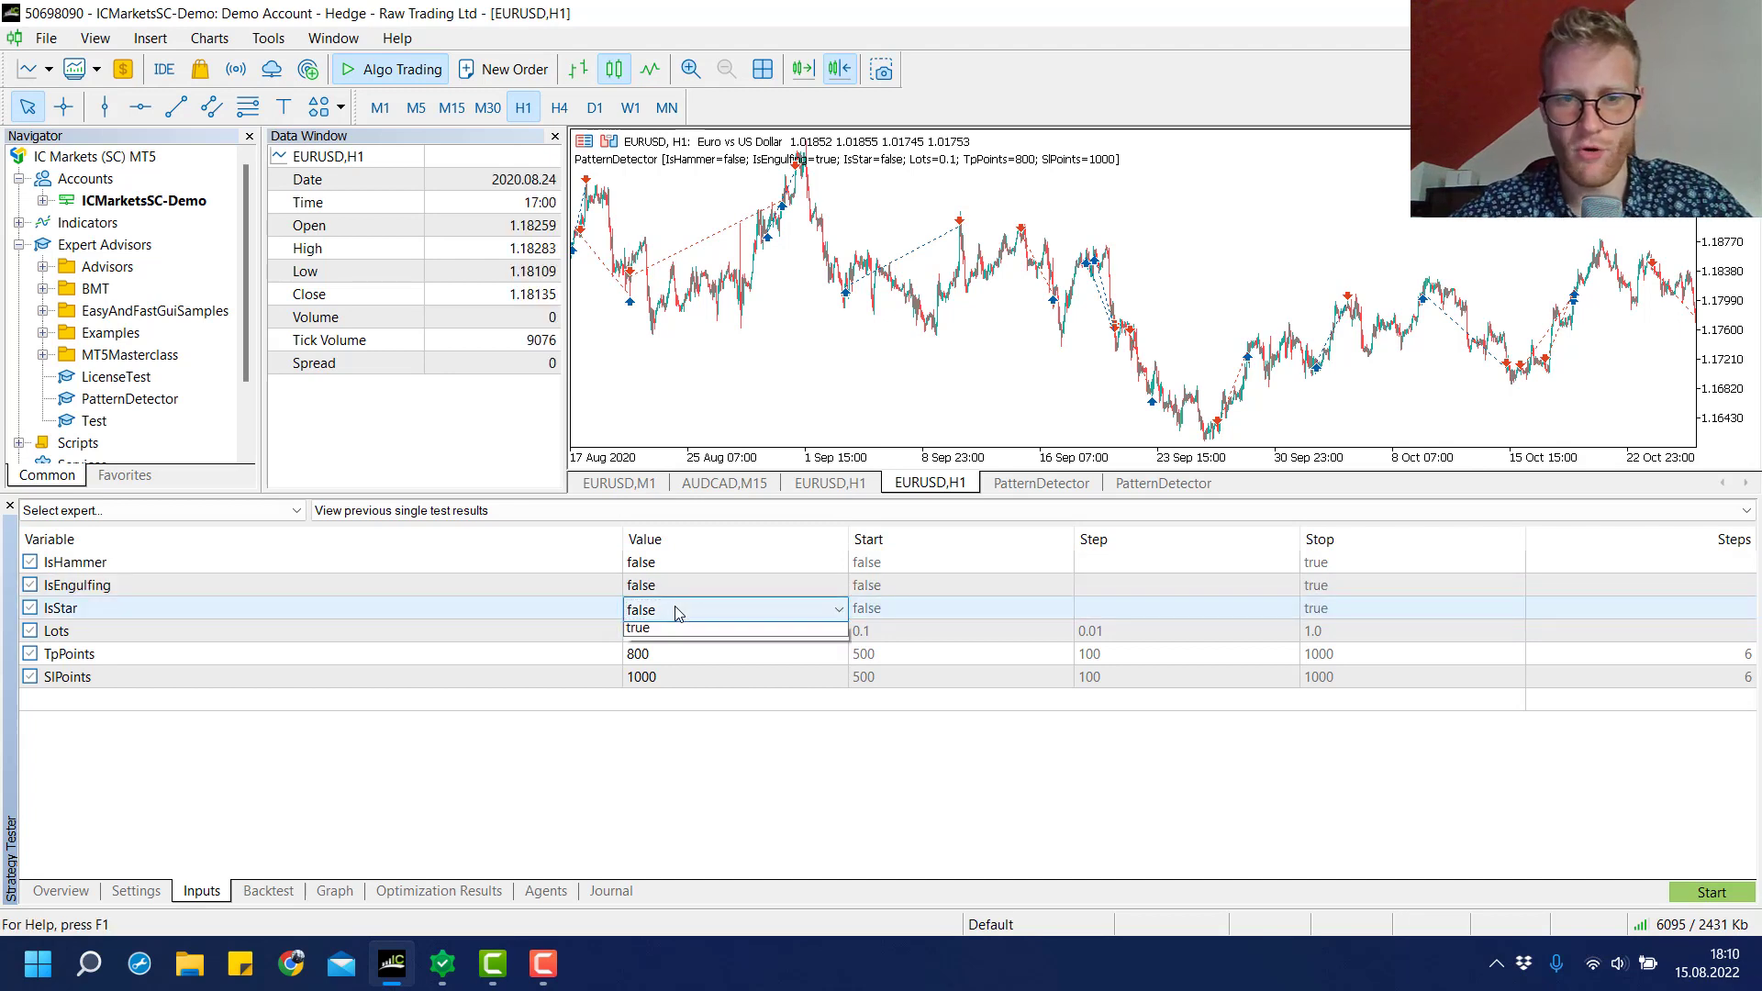
key(Down)
key(Return)
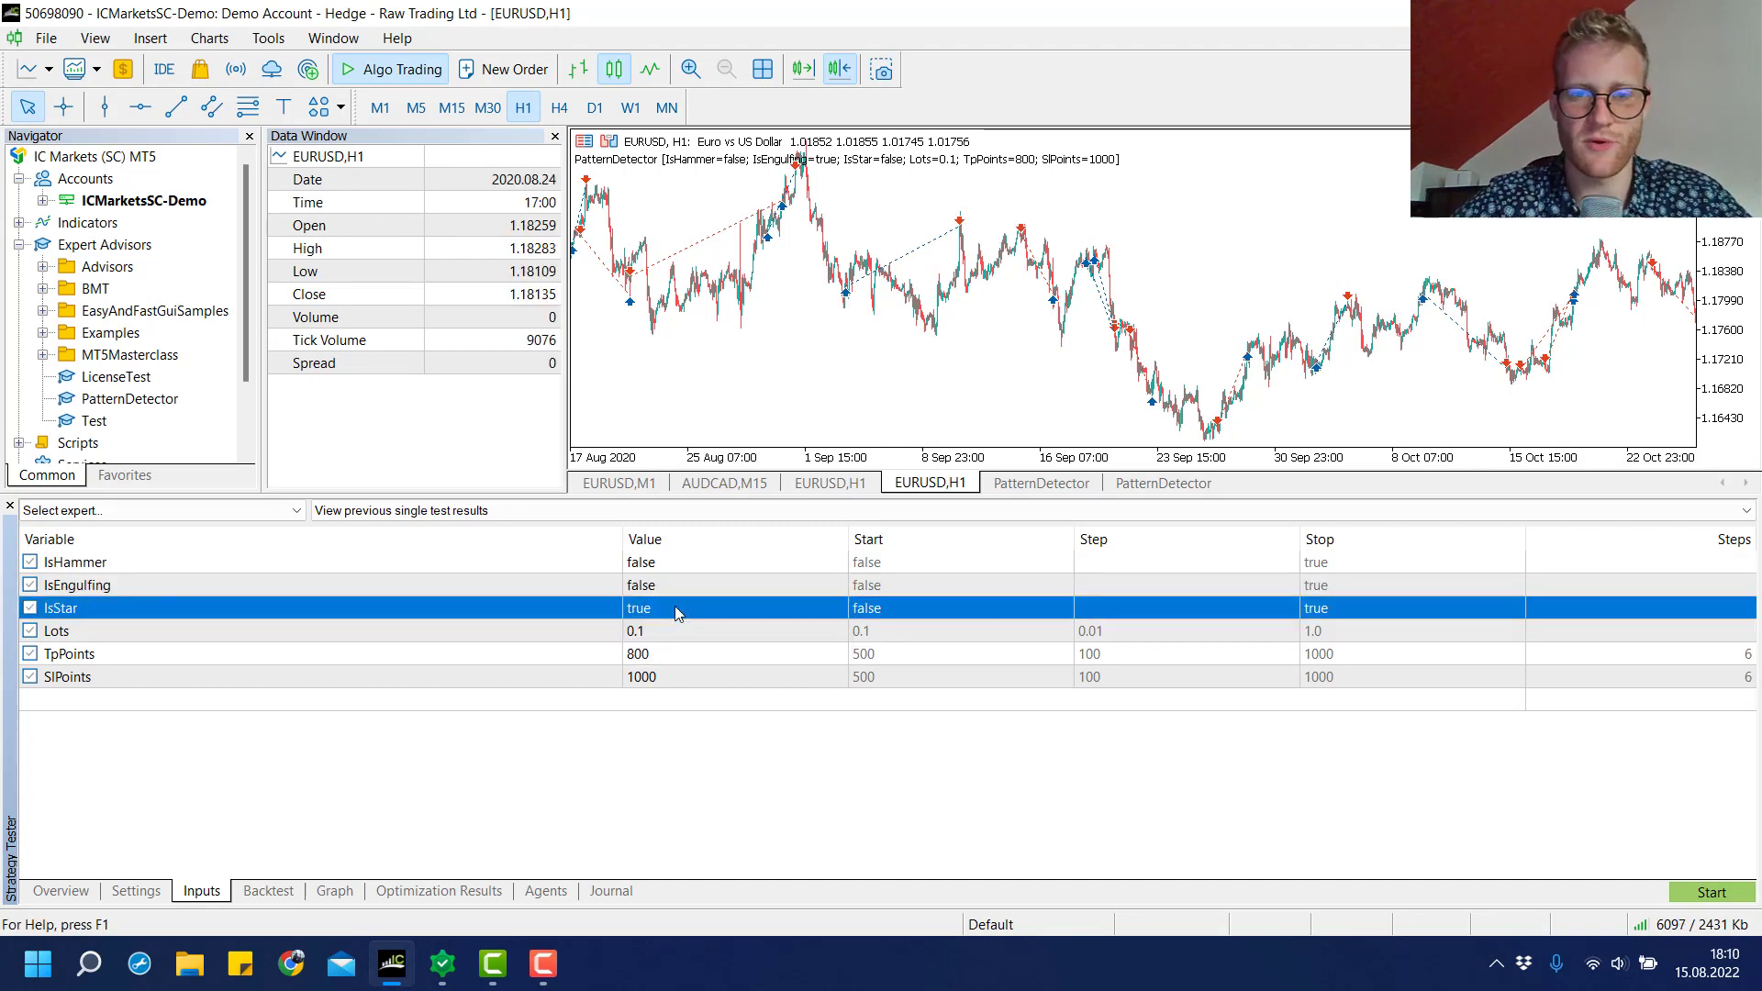
Step: Set both the TpPoints and SlPoints parameters to 500
click(645, 562)
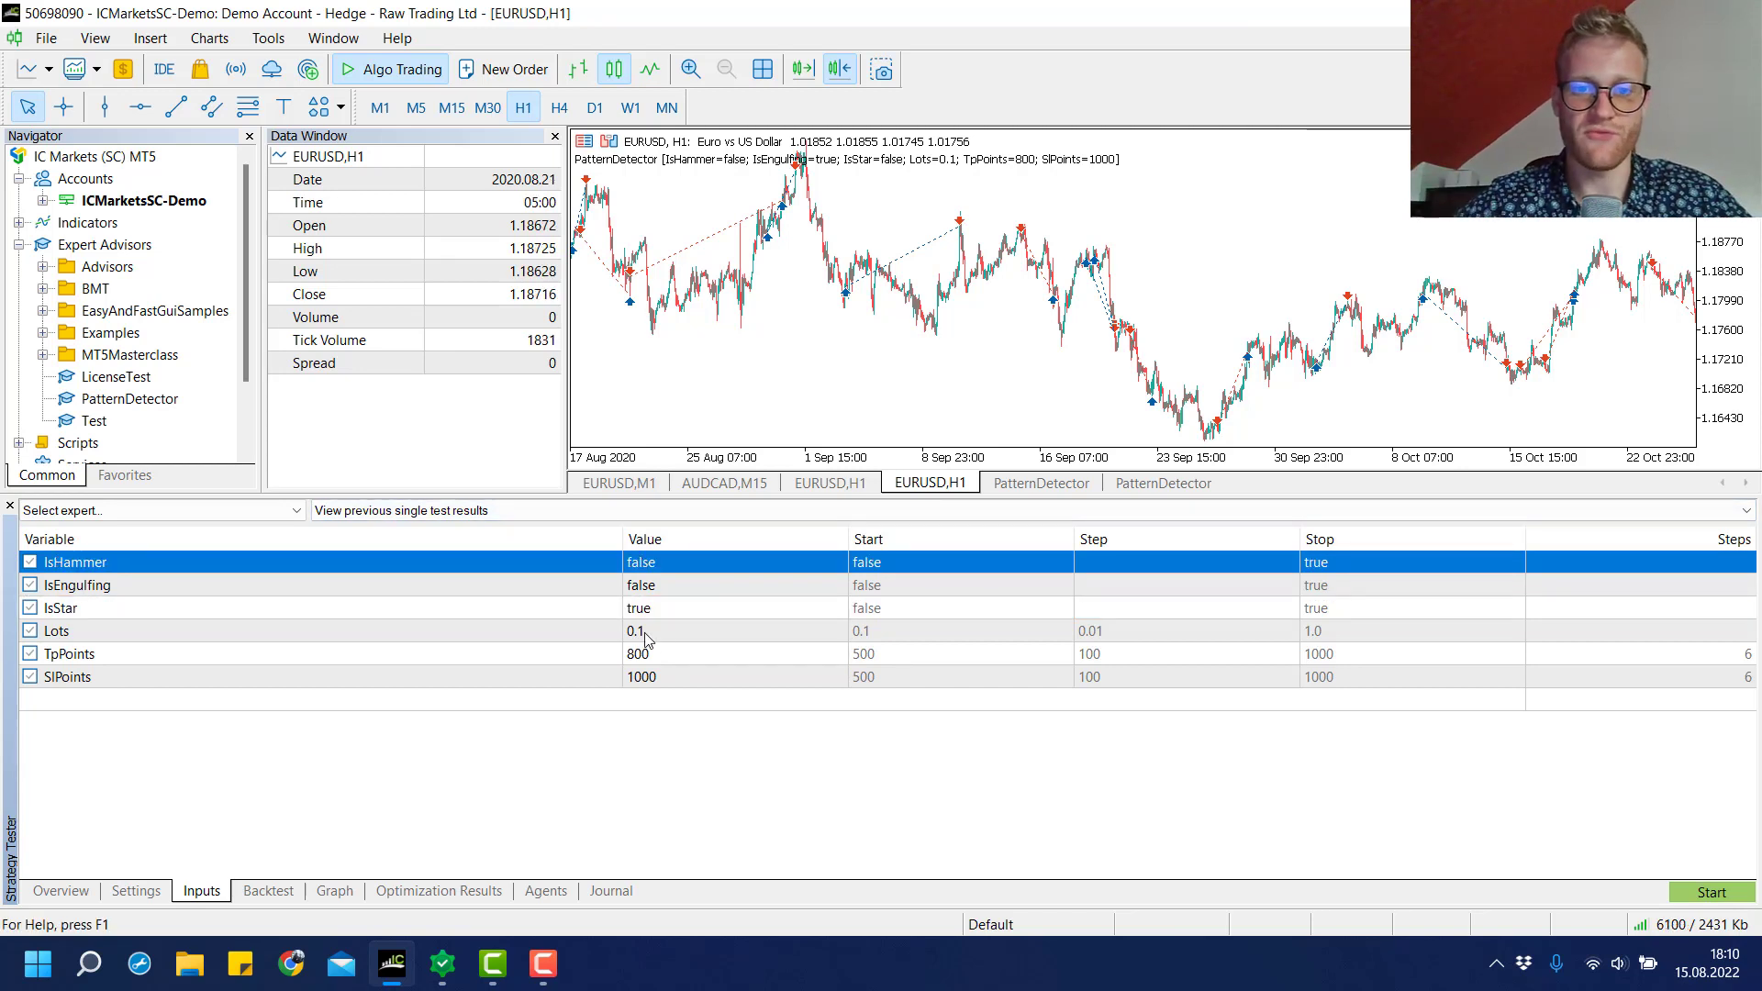
click(646, 633)
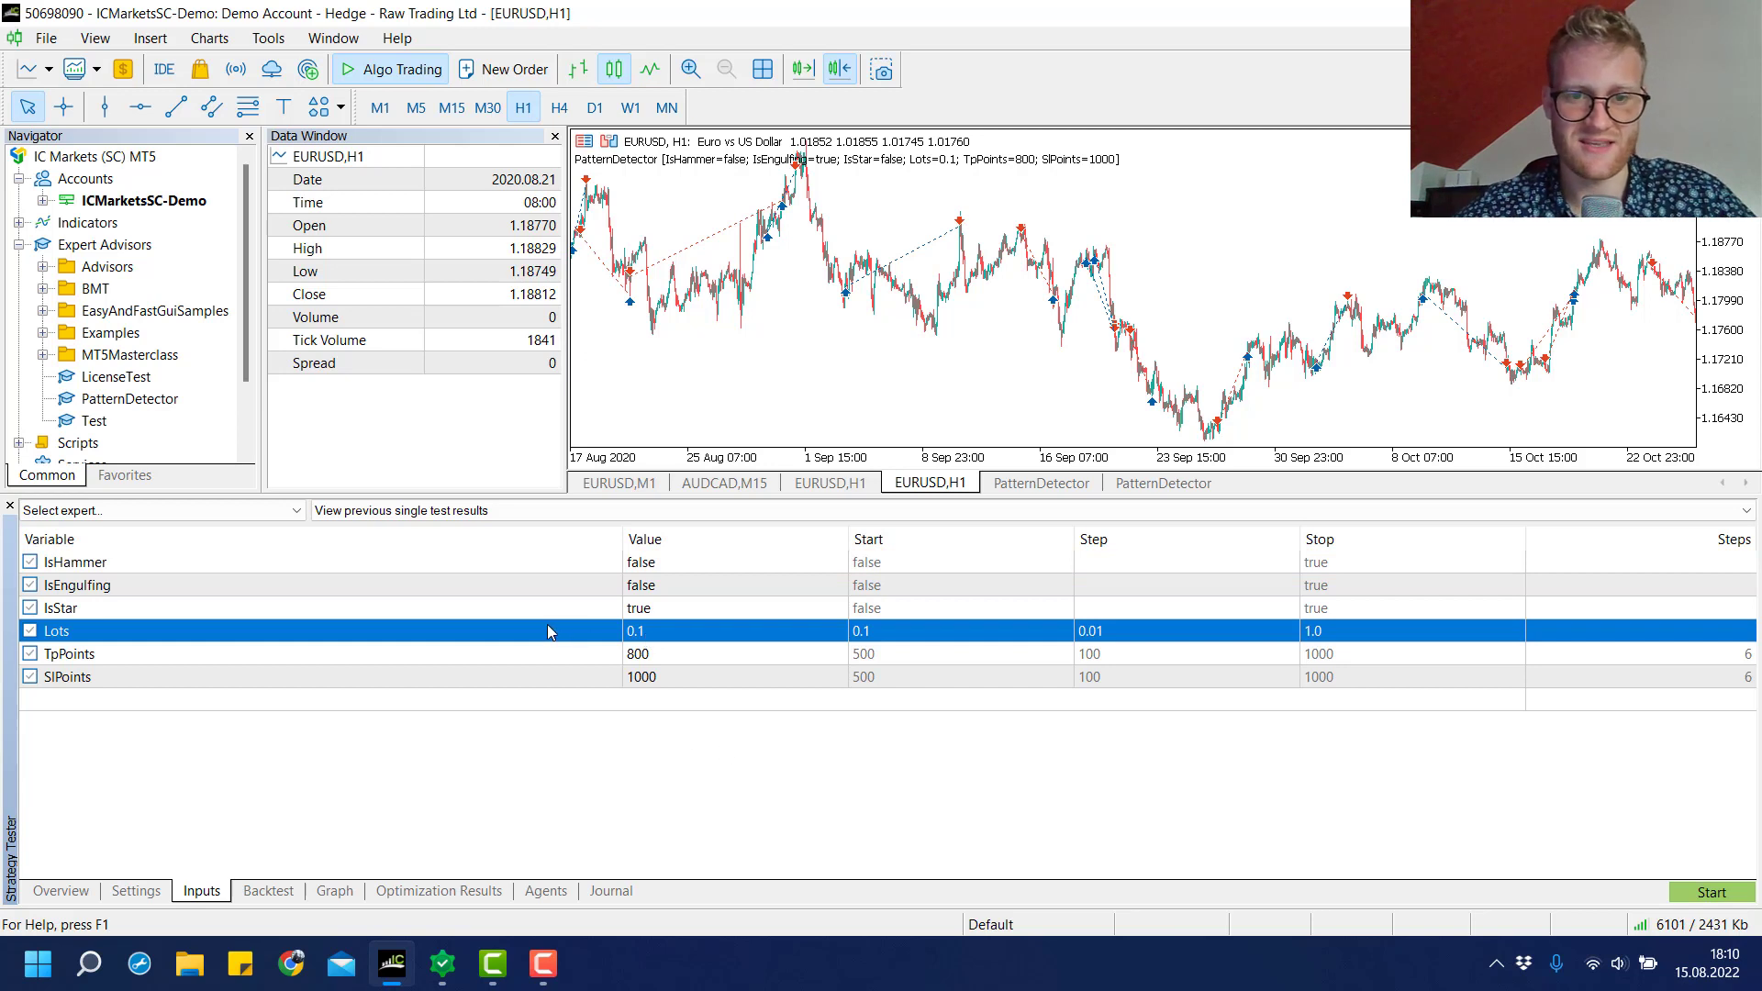
double_click(695, 656)
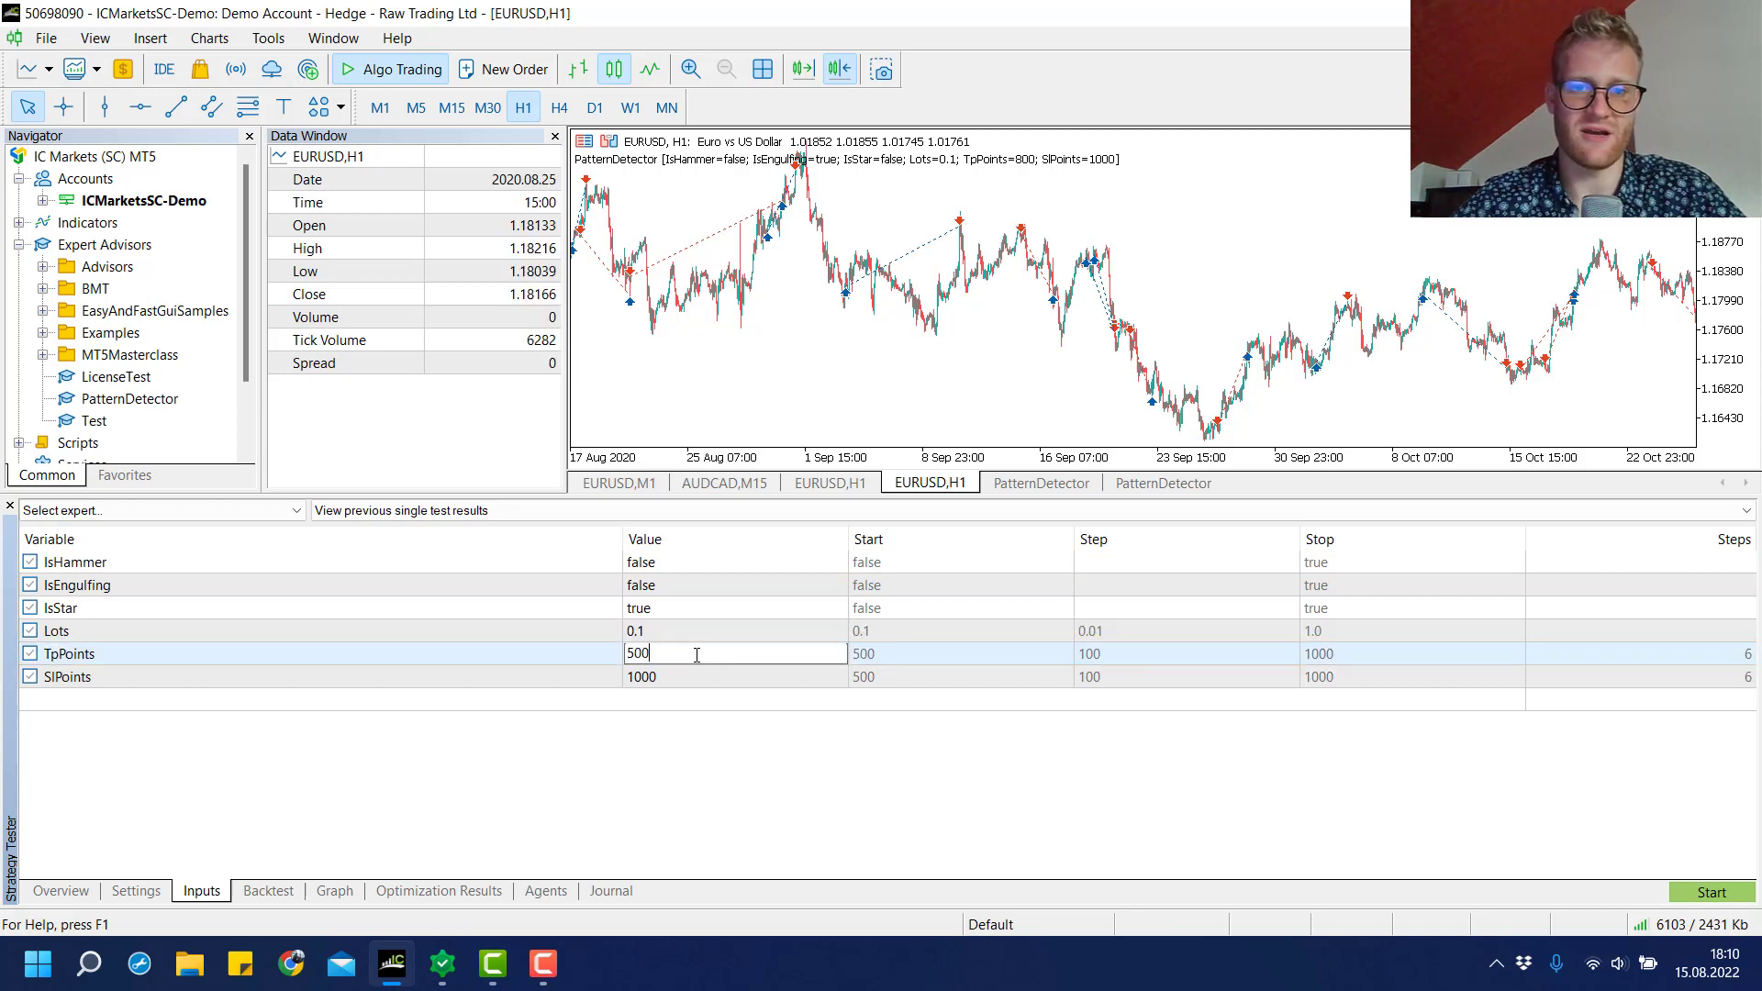
double_click(691, 677)
text(5)
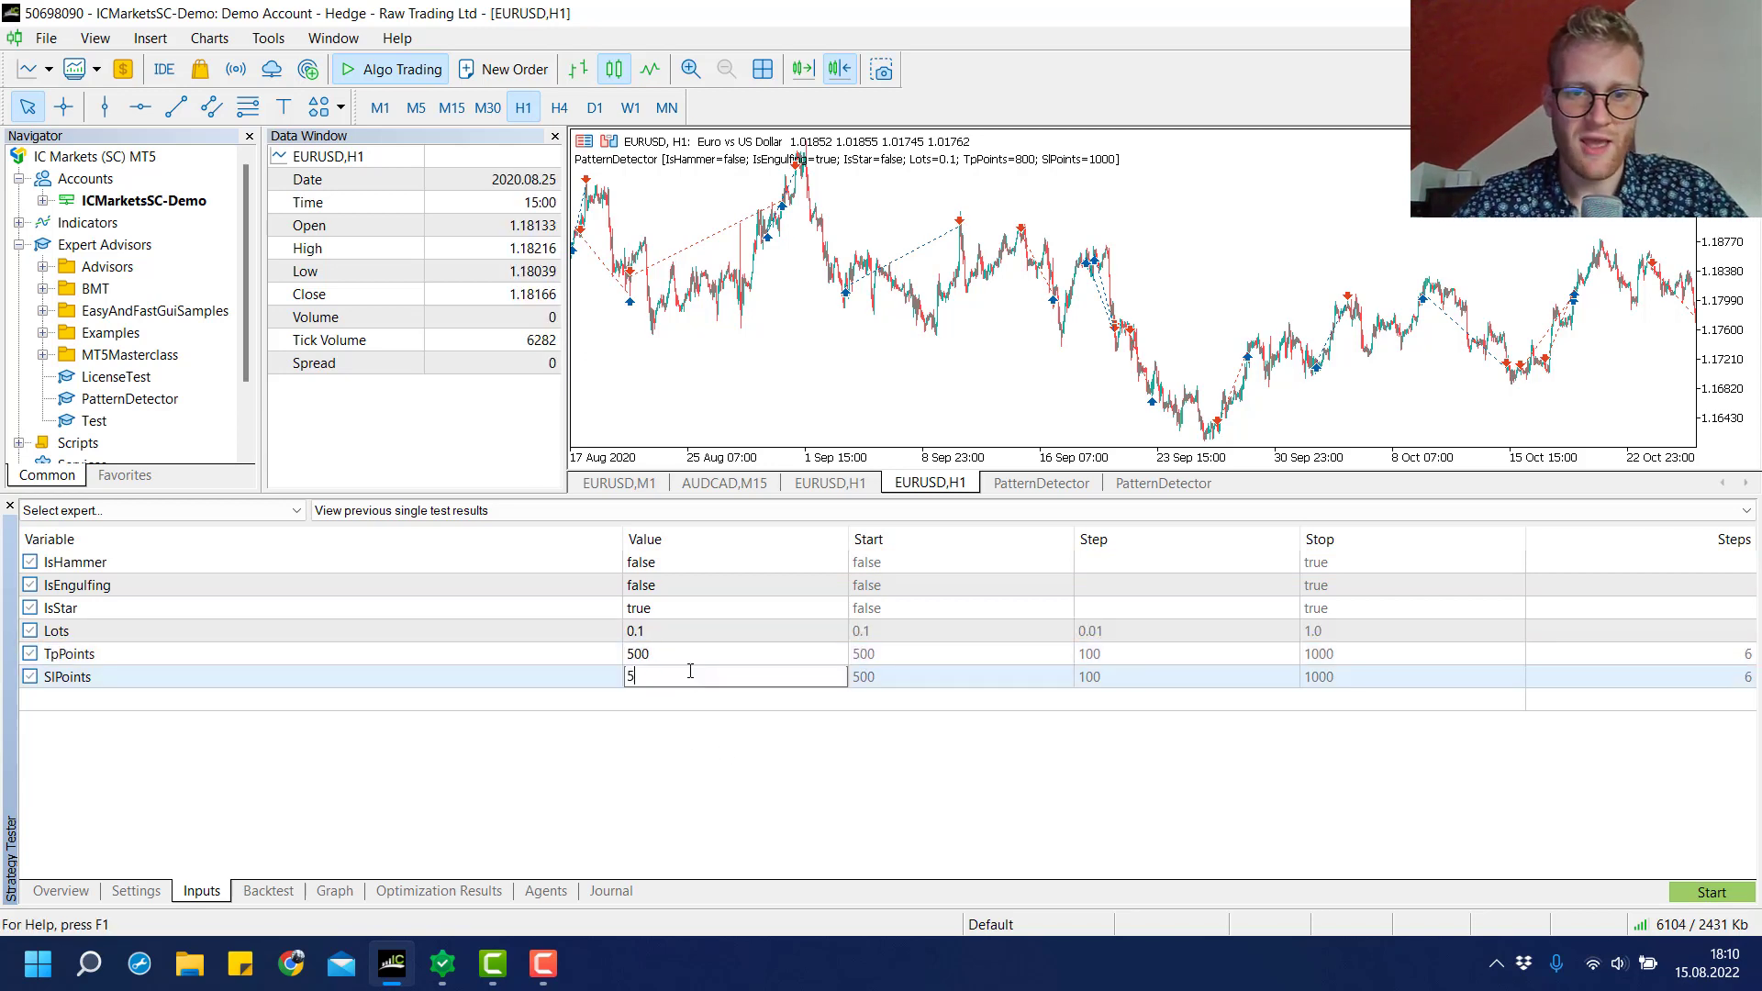
text(00)
Step: Choose the Visualize test type and start the visual backtest of PatternDetector on EURUSD H1
click(61, 891)
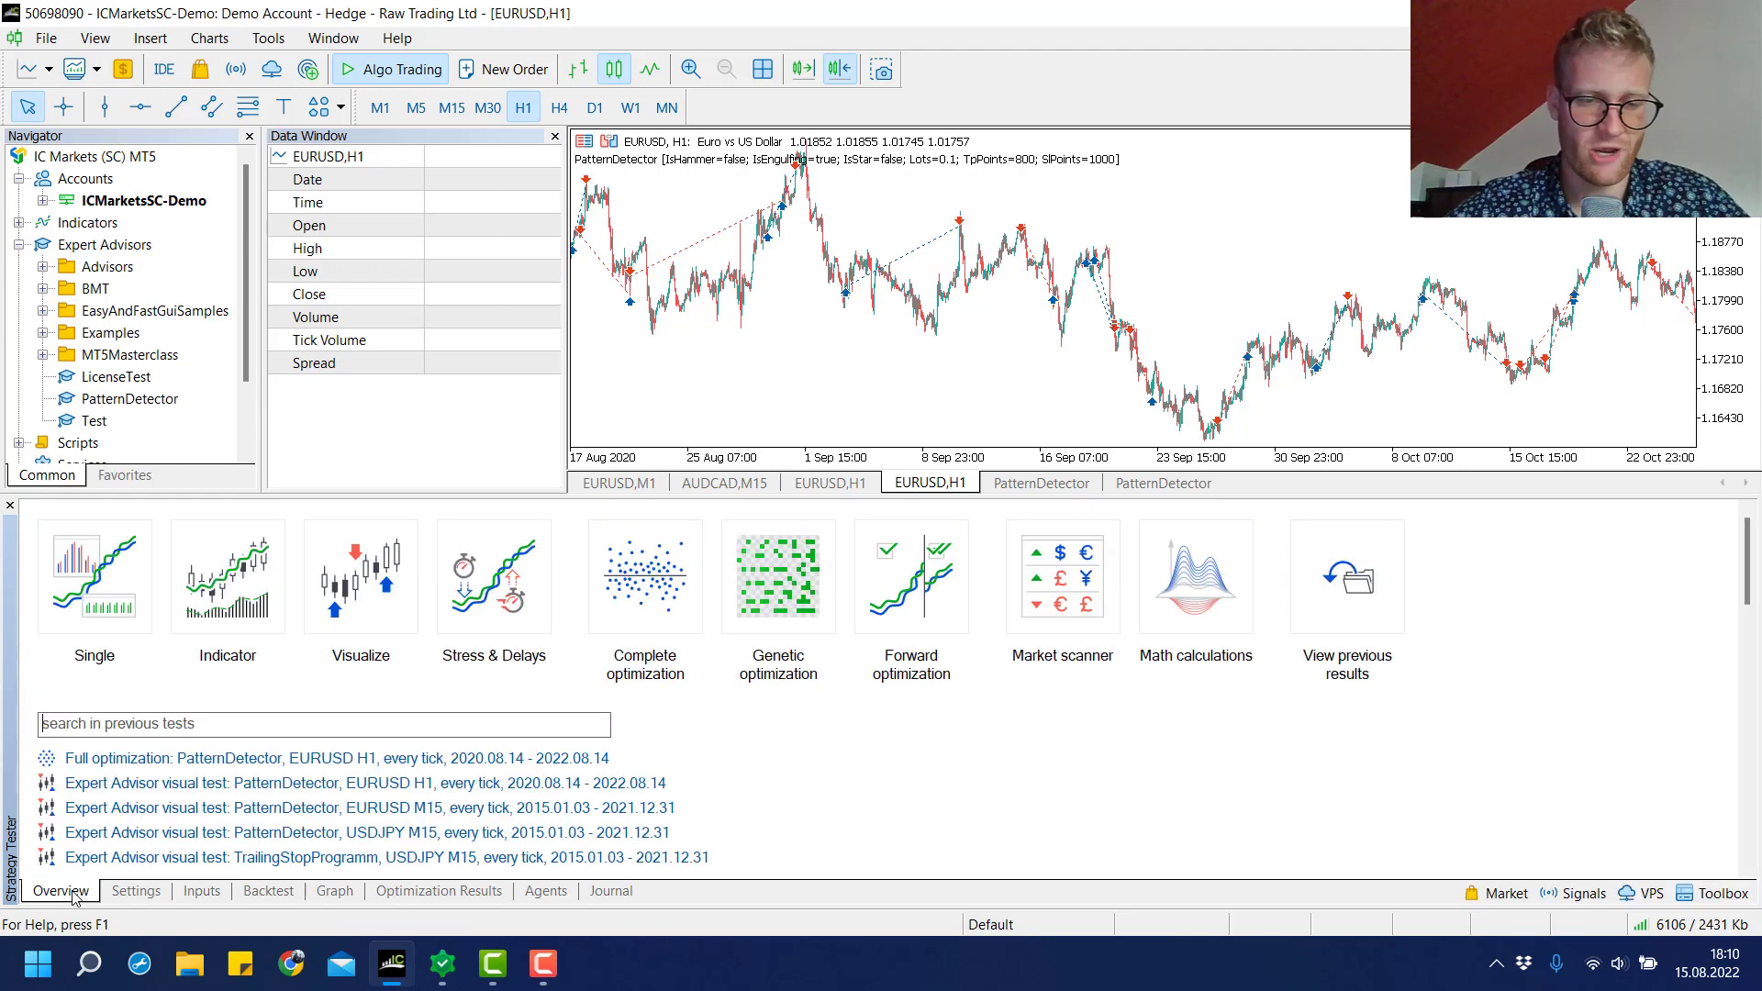
click(381, 615)
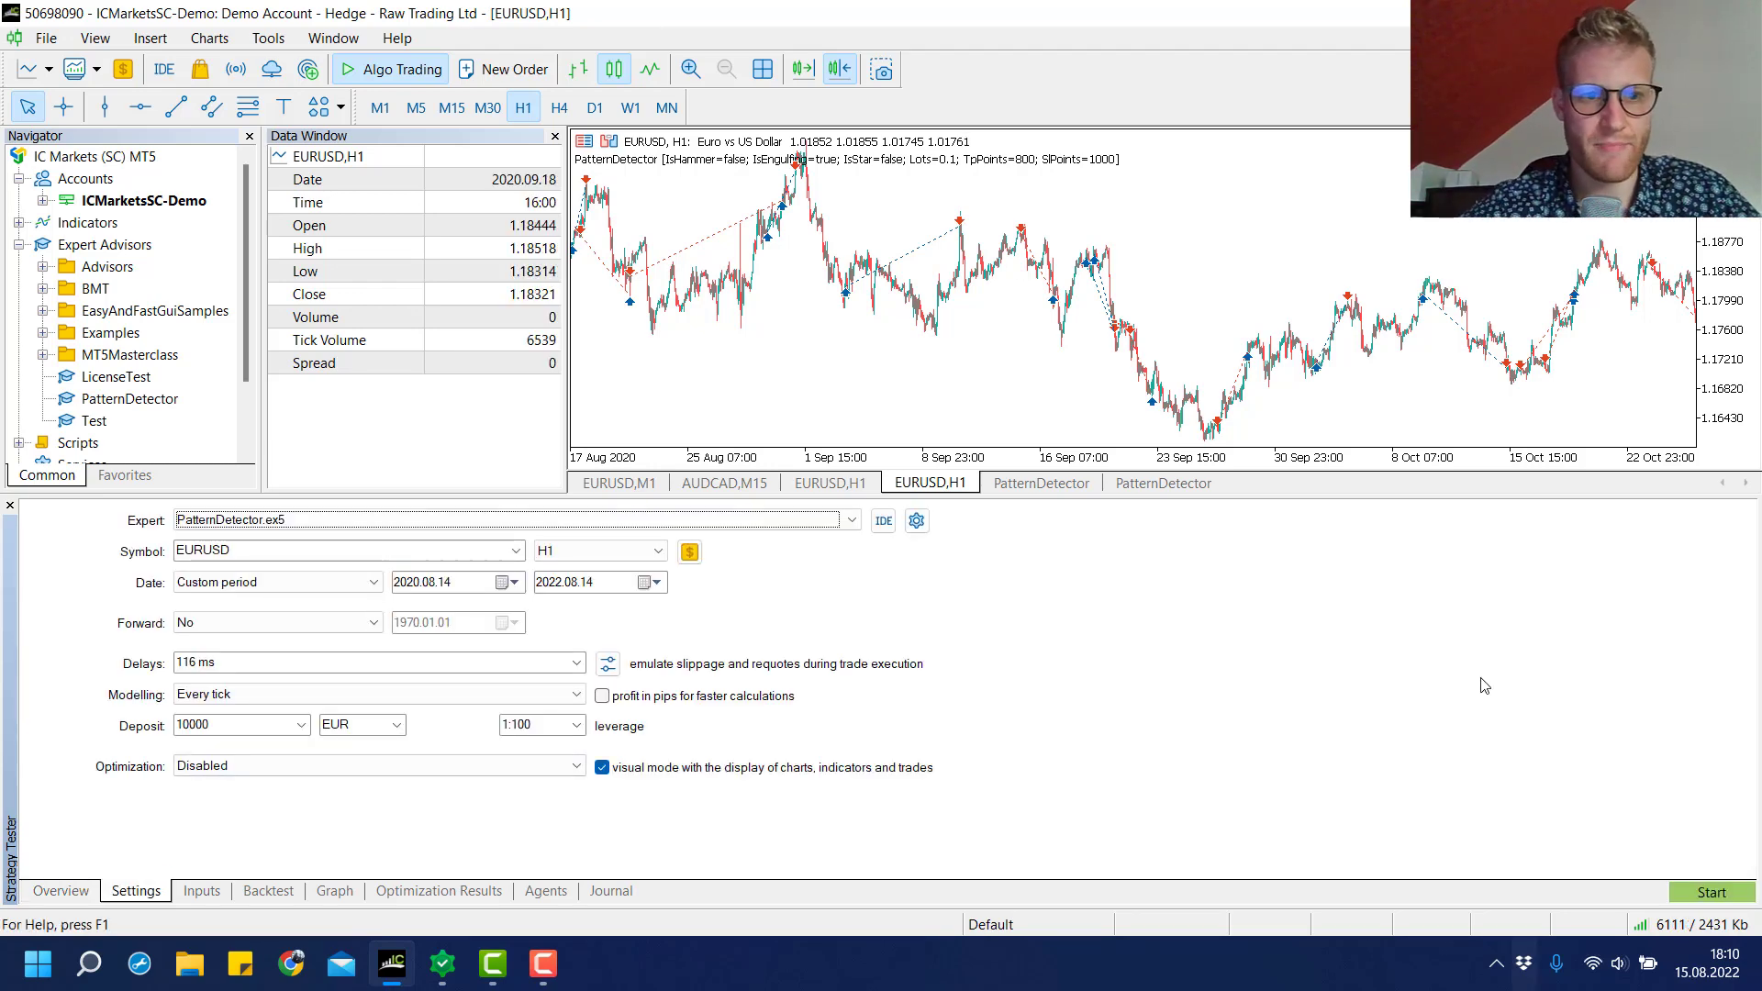
click(1710, 890)
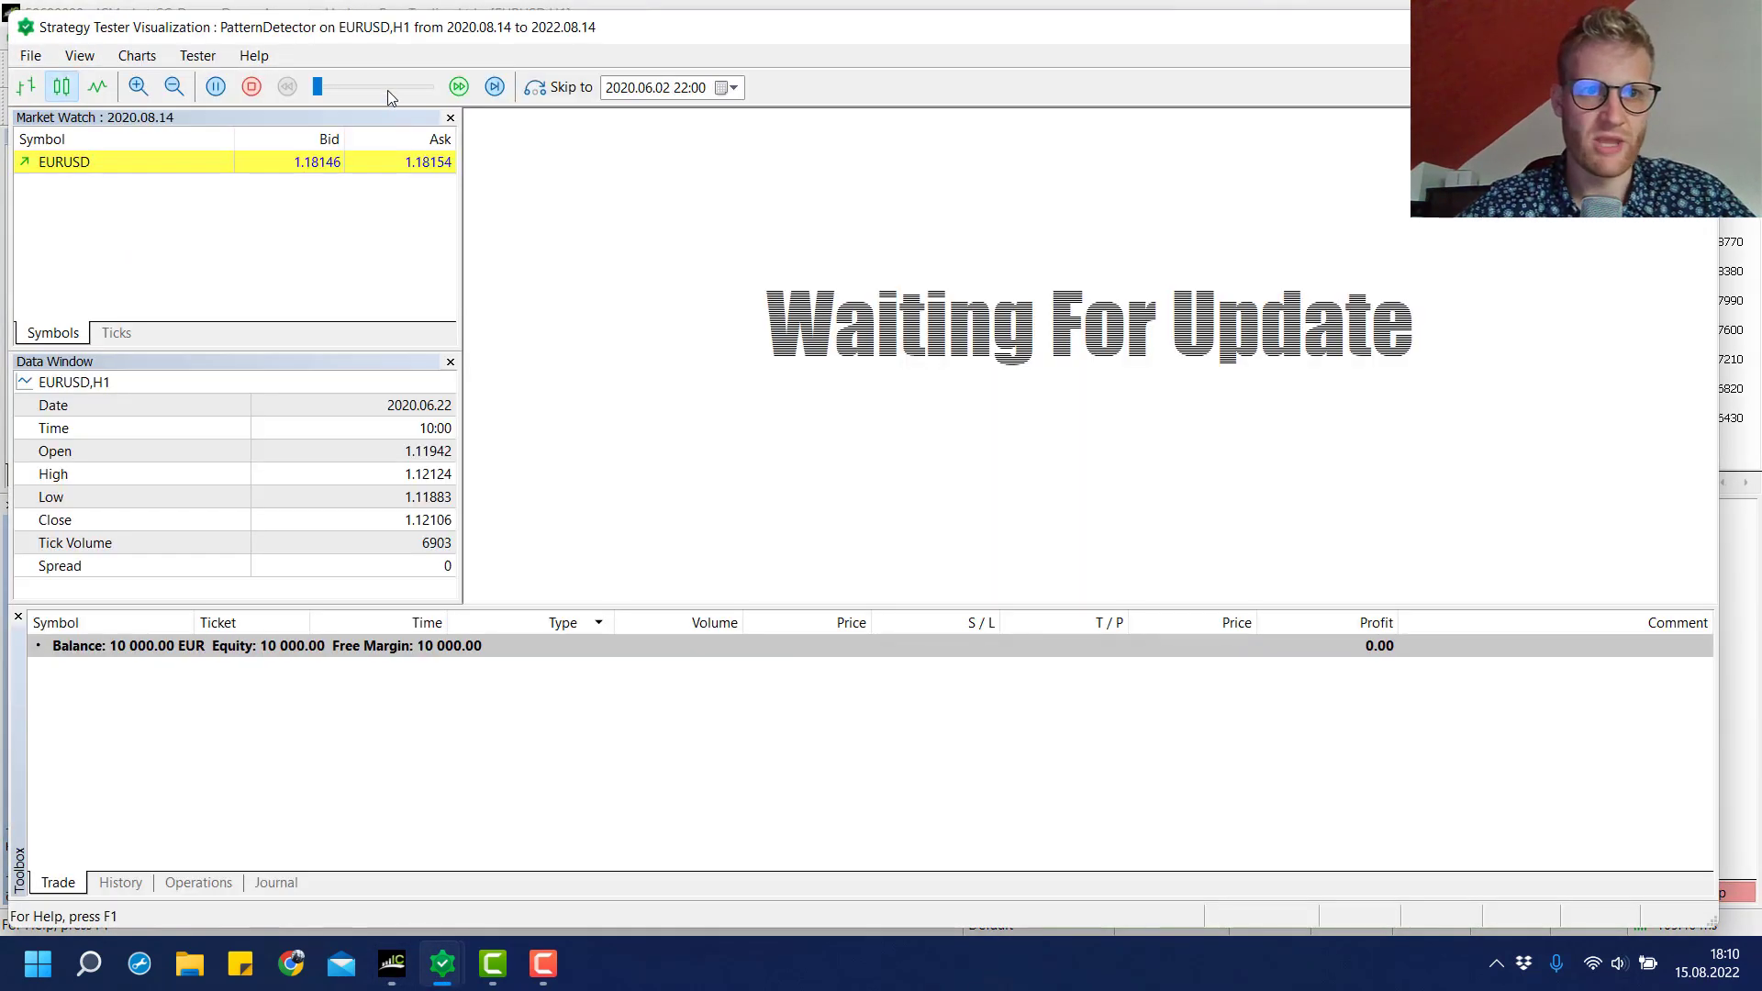
Step: Speed up the test playback and examine the candles around the first Morning Star signal
click(387, 80)
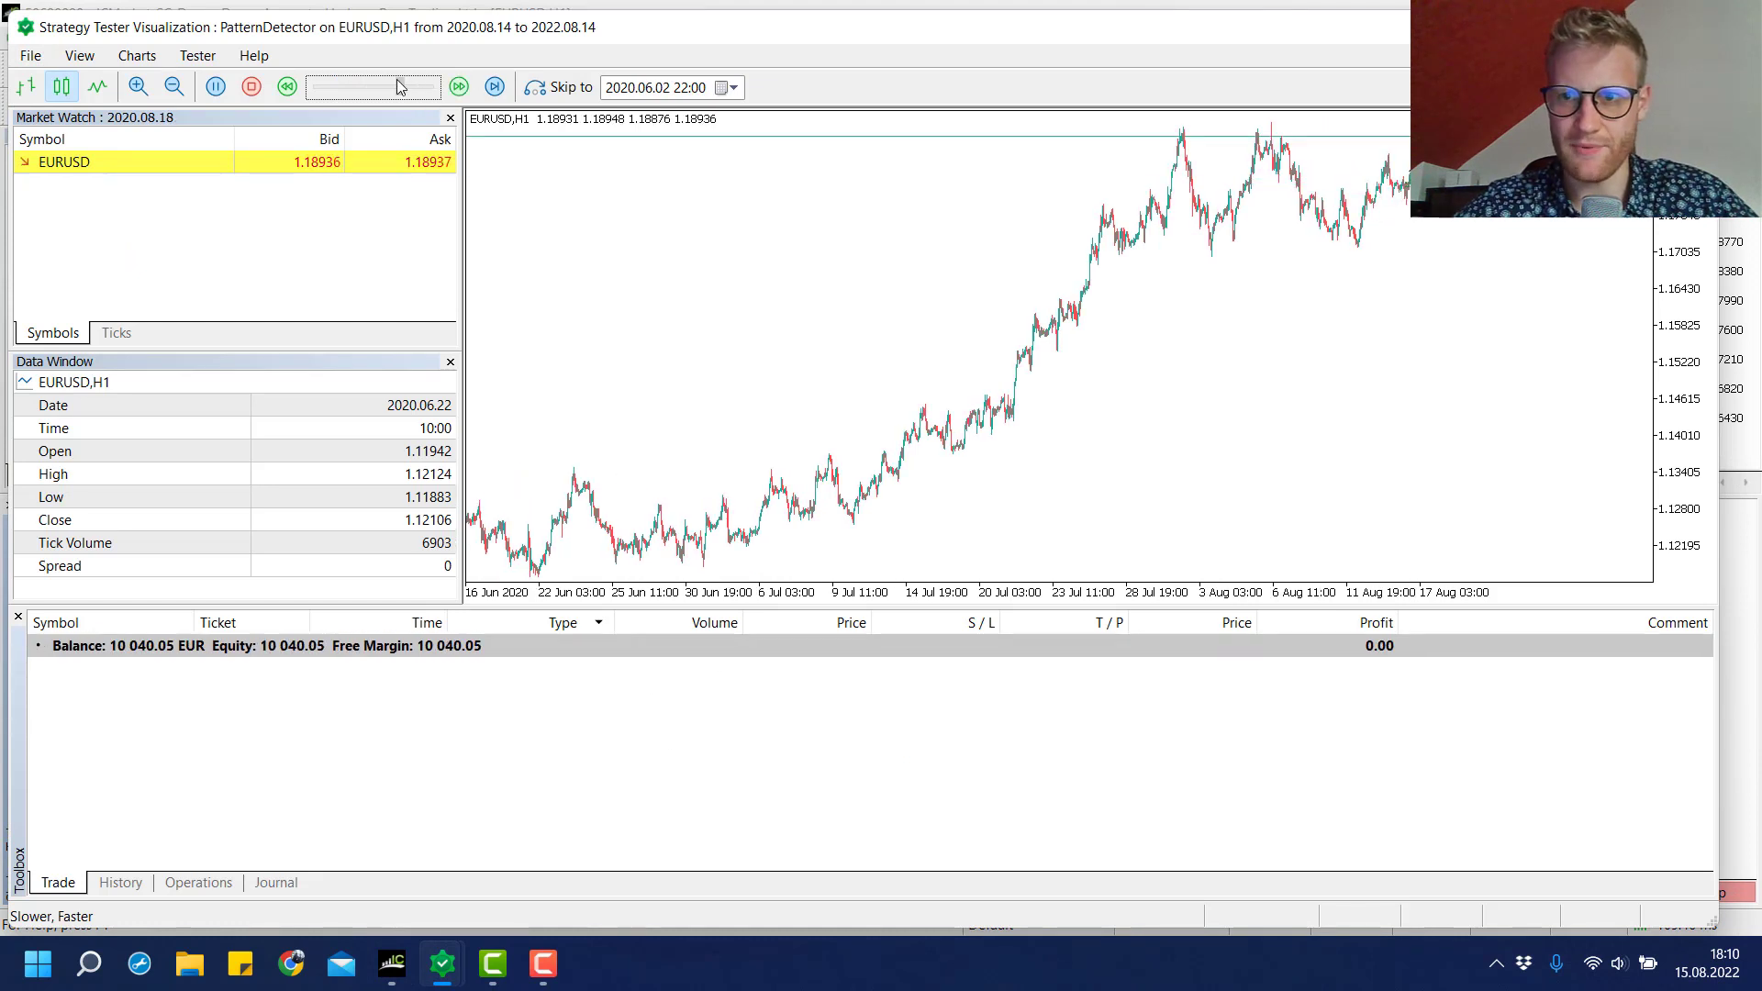
drag(1128, 596, 1130, 588)
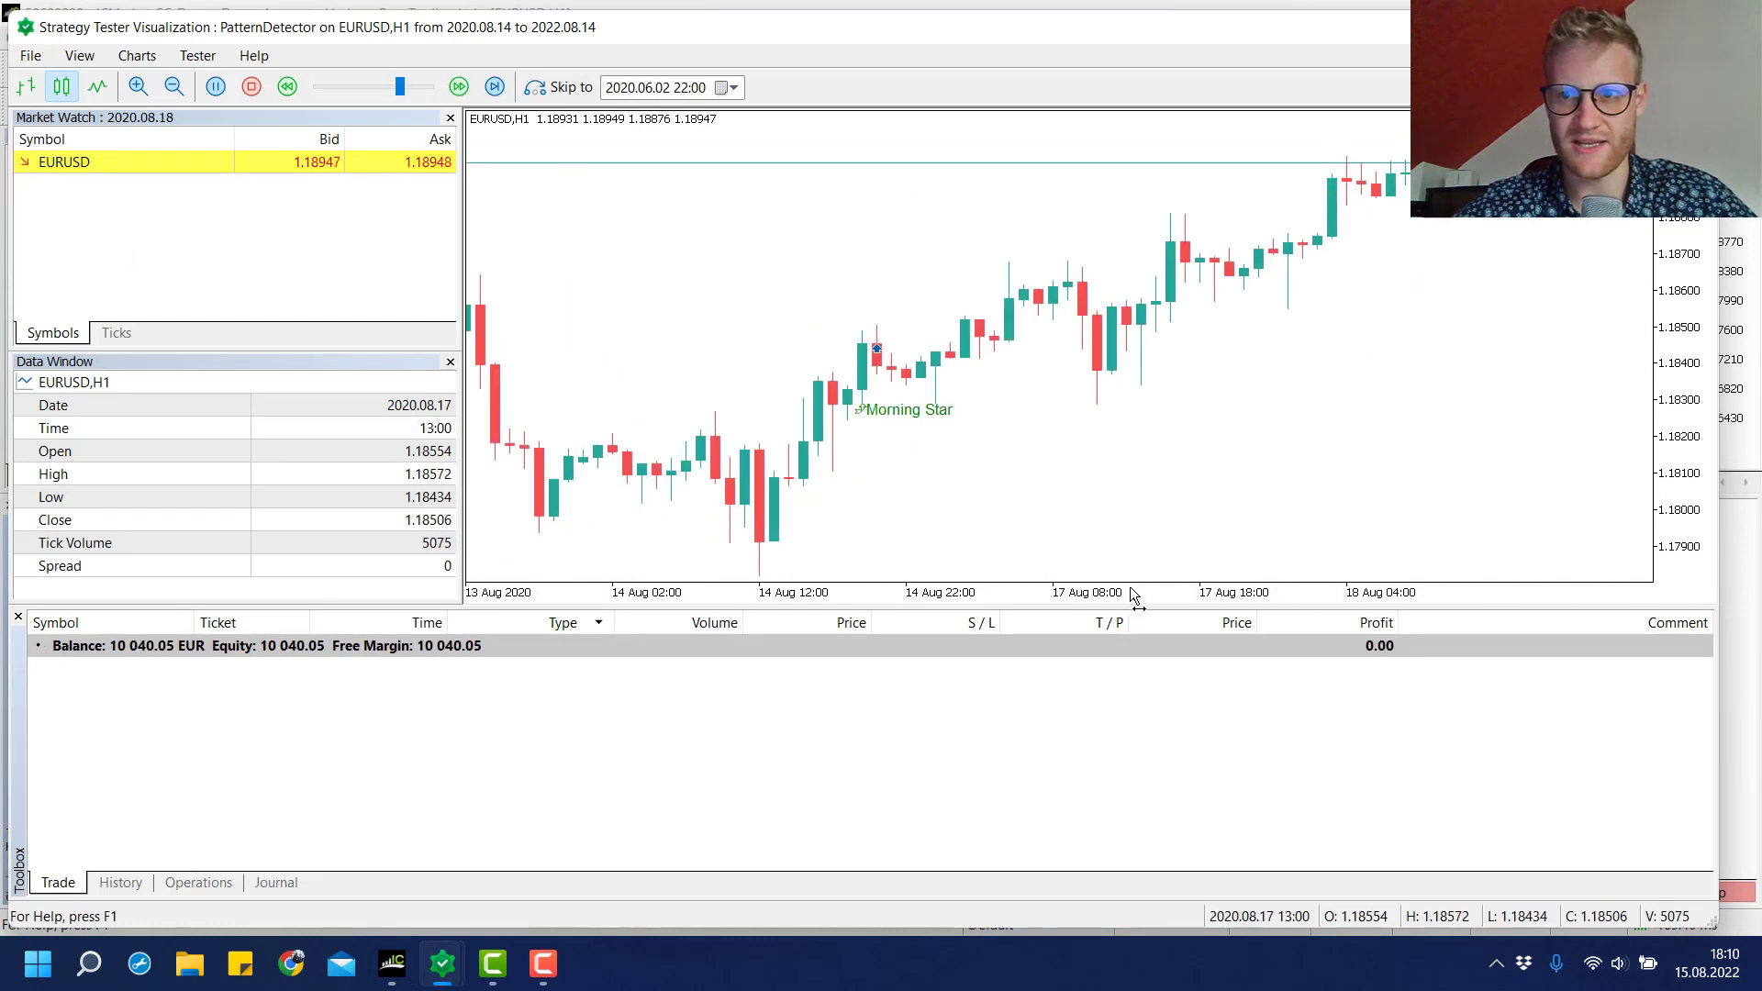
middle_click(841, 426)
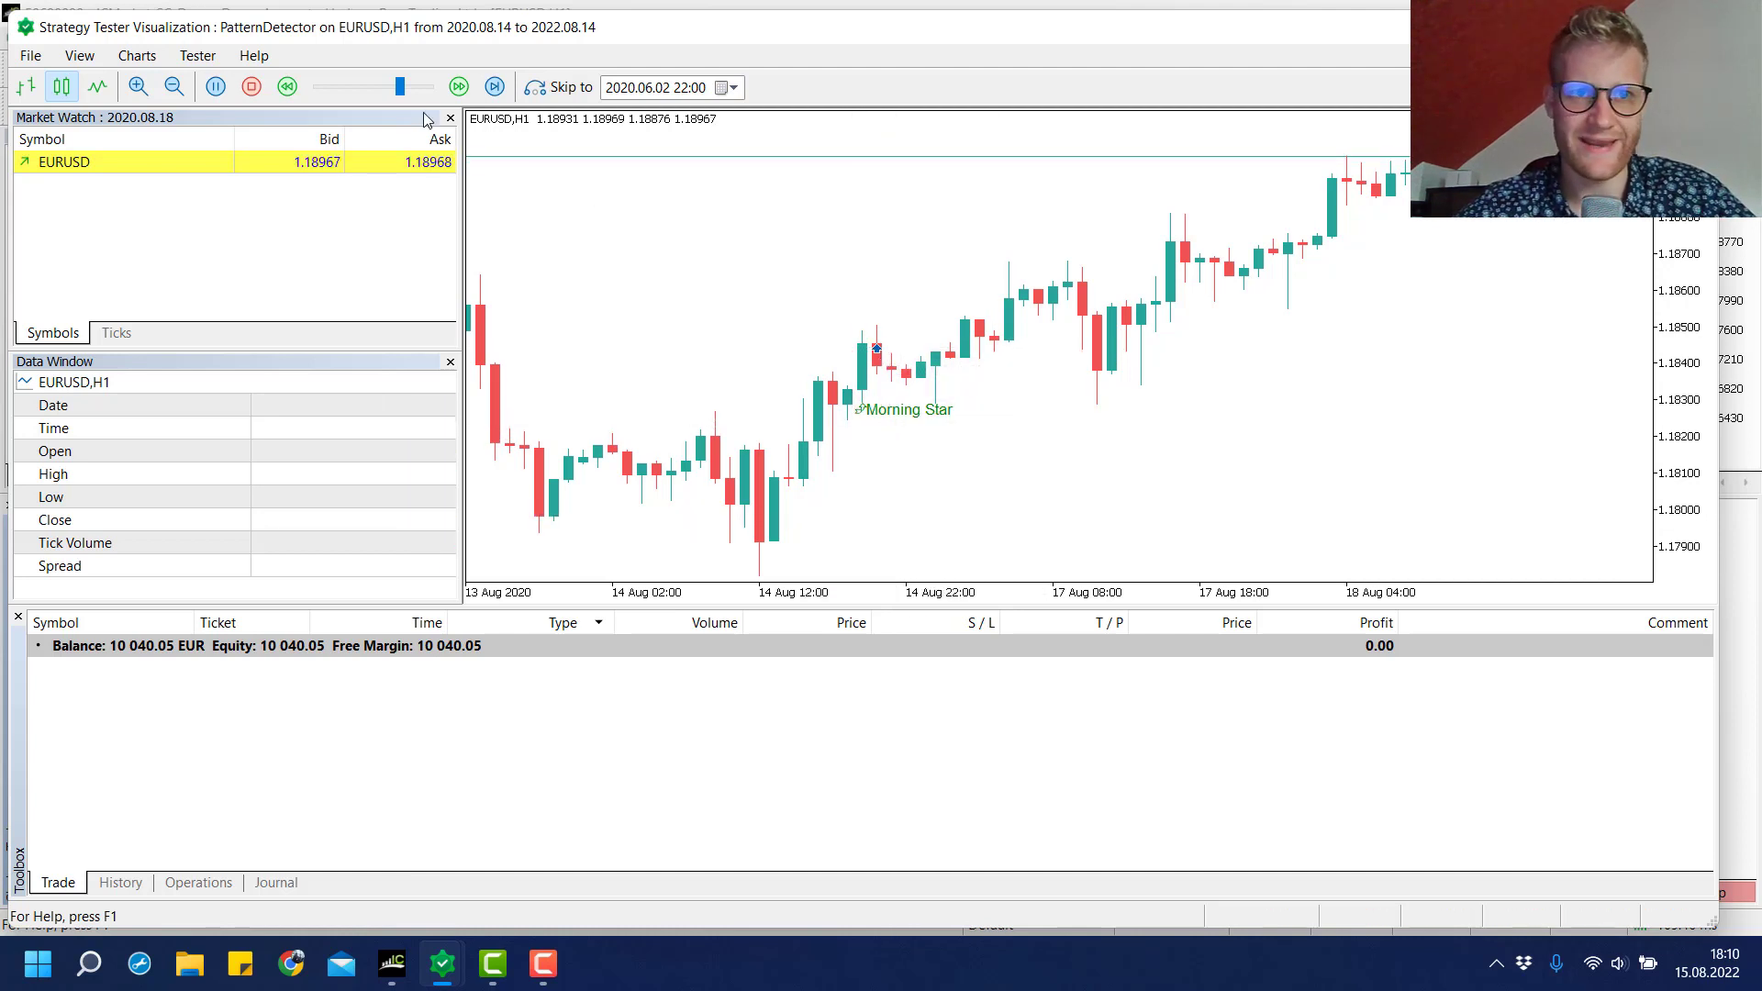
Step: Increase the playback speed close to maximum, then pause the visualization
drag(420, 92, 432, 92)
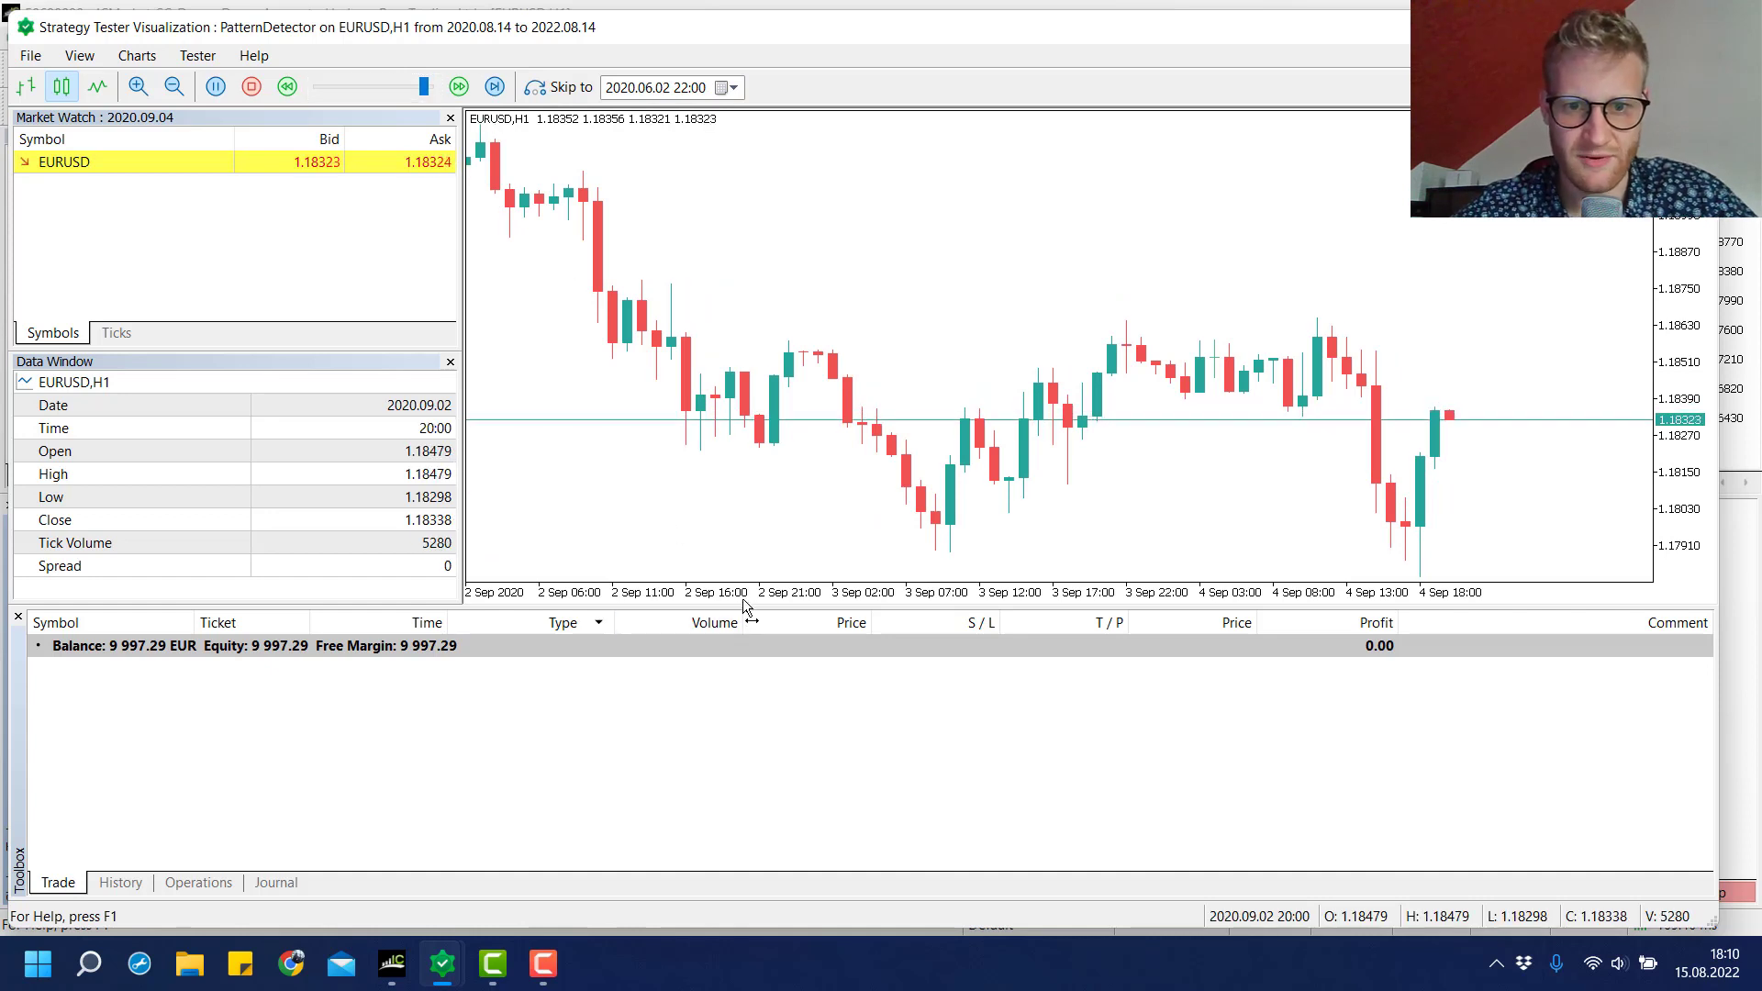
key(minus)
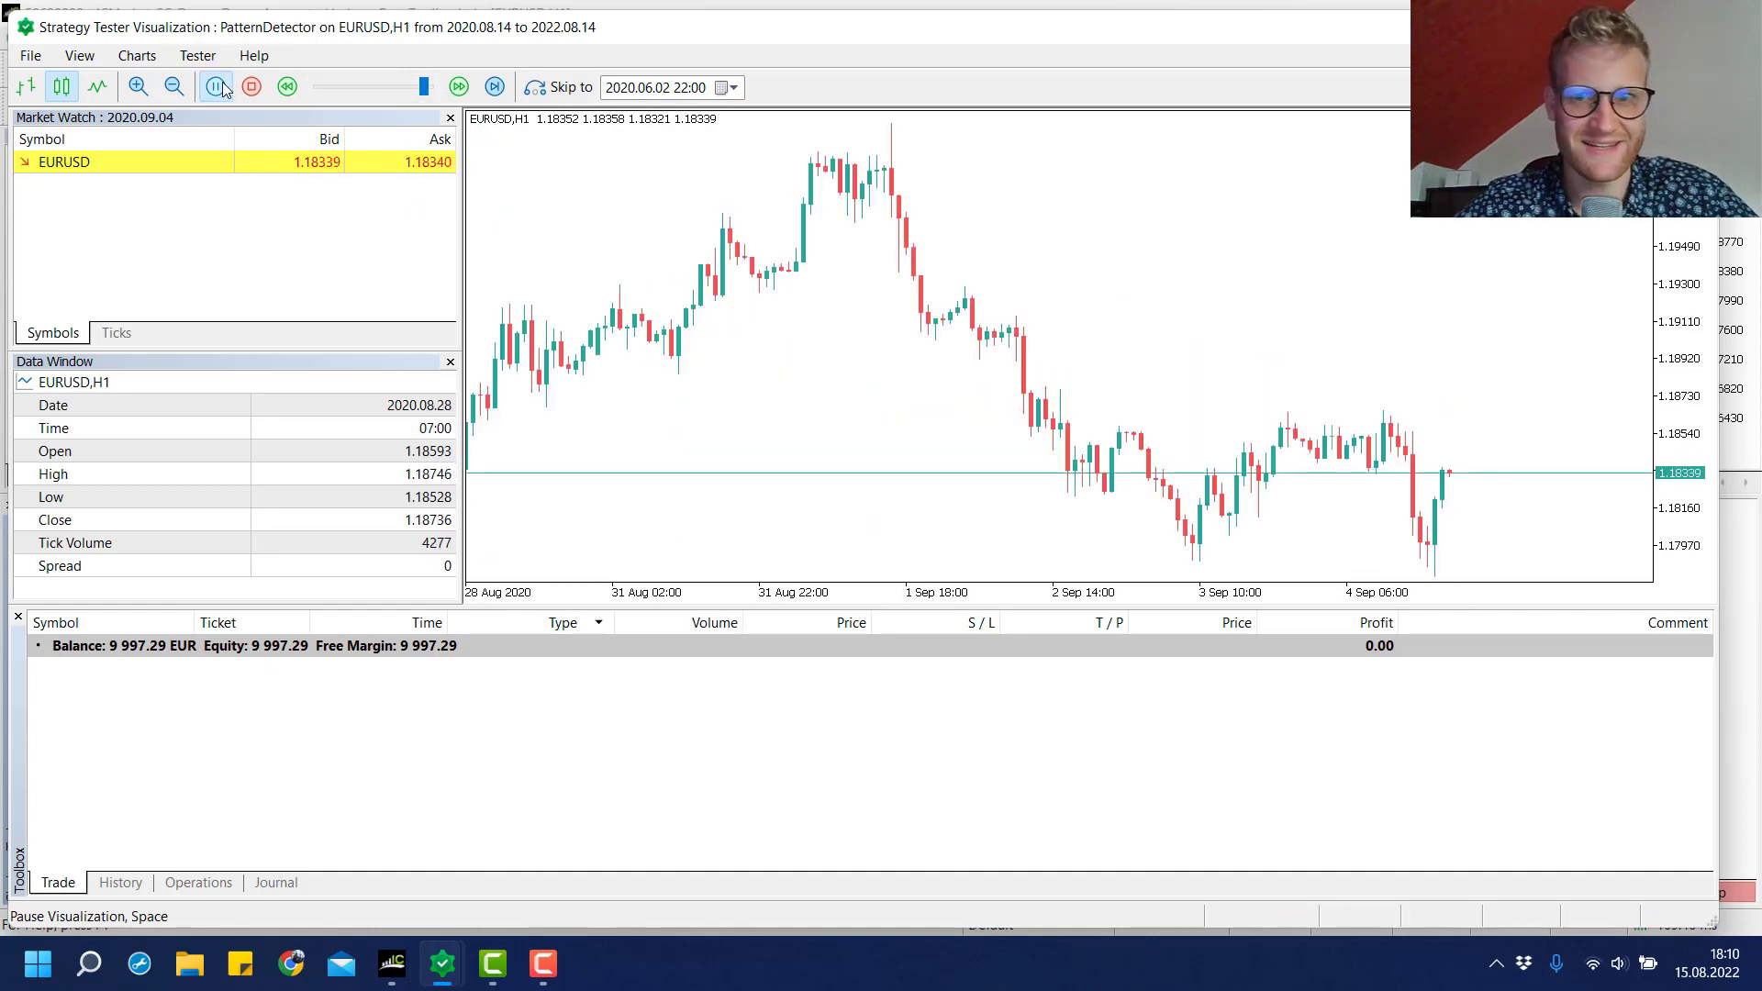
click(216, 86)
Step: Examine the first Morning Star trade from mid-August 2020, from entry to exit, and the Morning Star signal following it
drag(664, 348, 1414, 353)
scroll(1207, 500, up, 10)
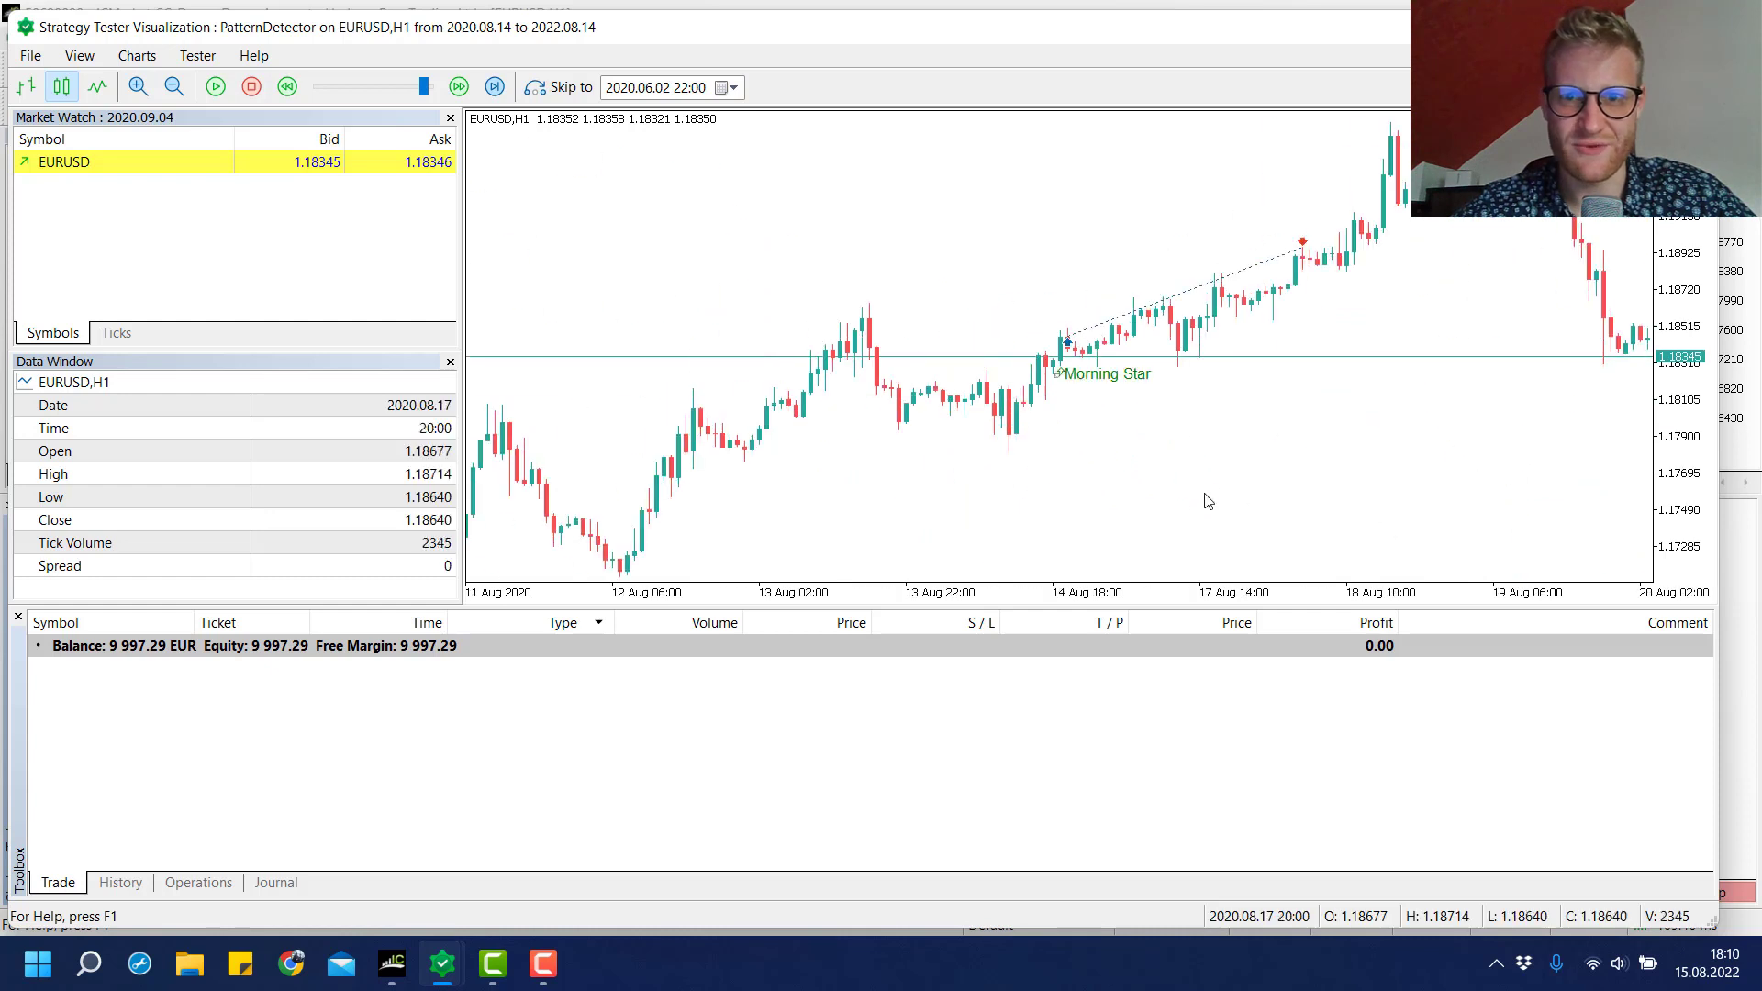
middle_click(1064, 470)
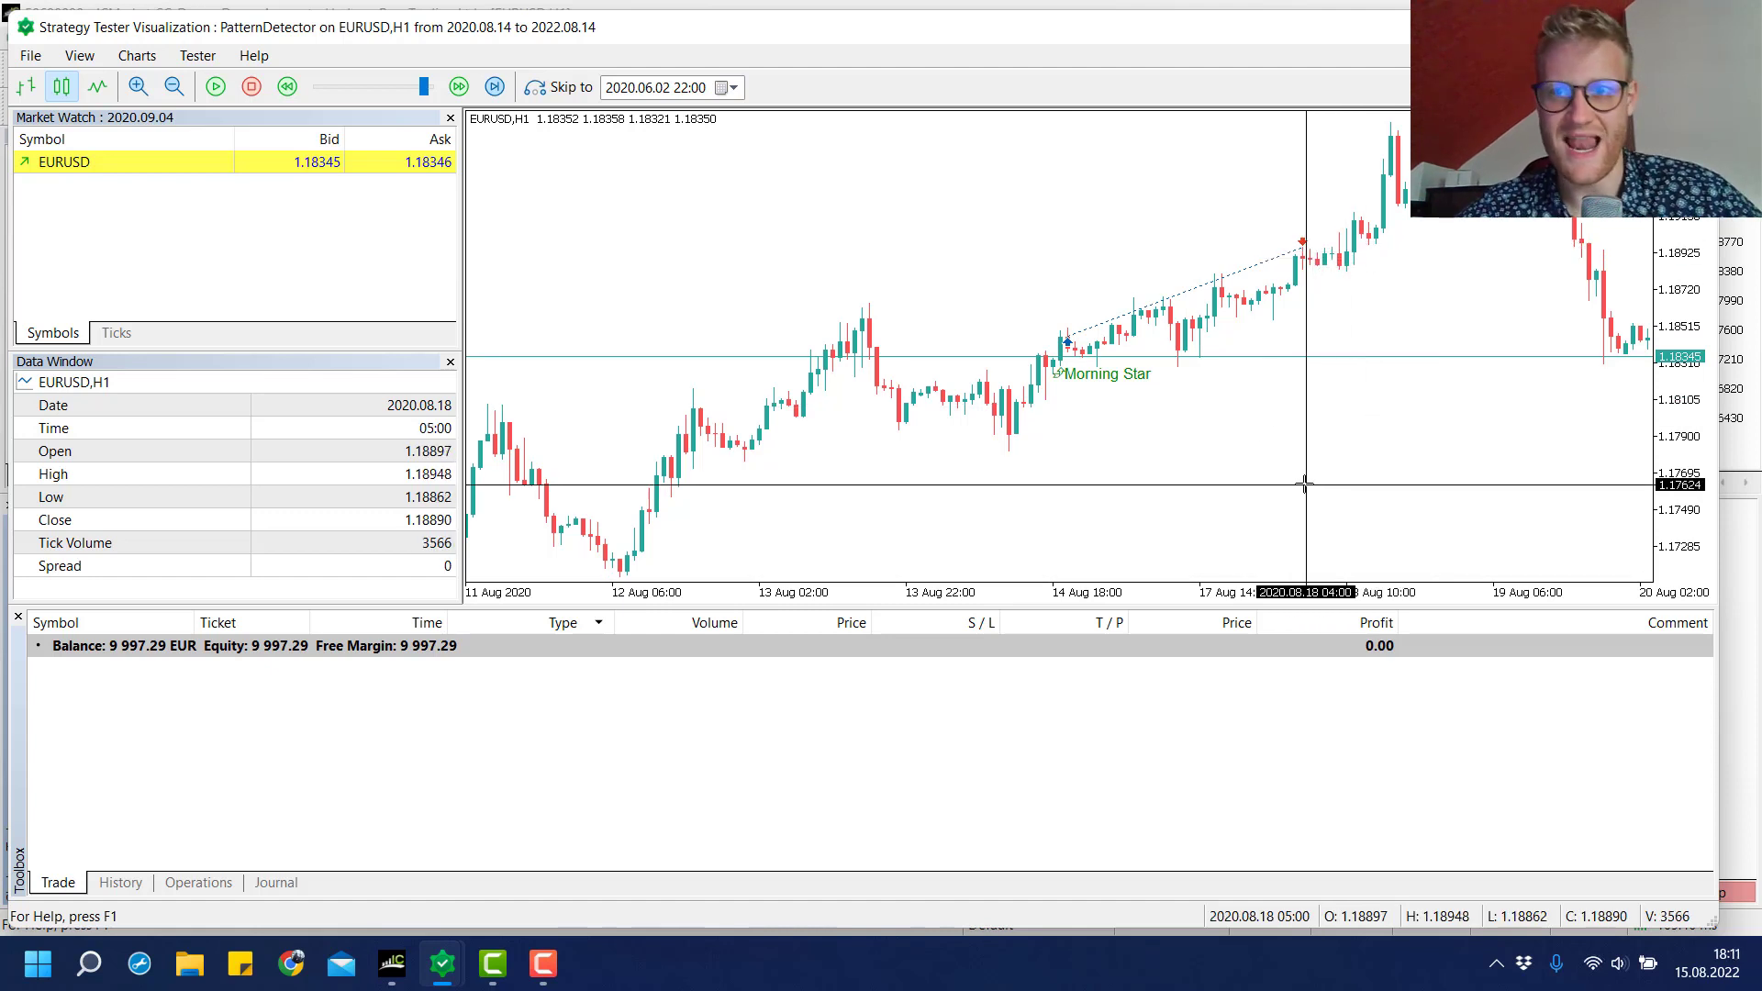
middle_click(1325, 454)
drag(1326, 452, 987, 411)
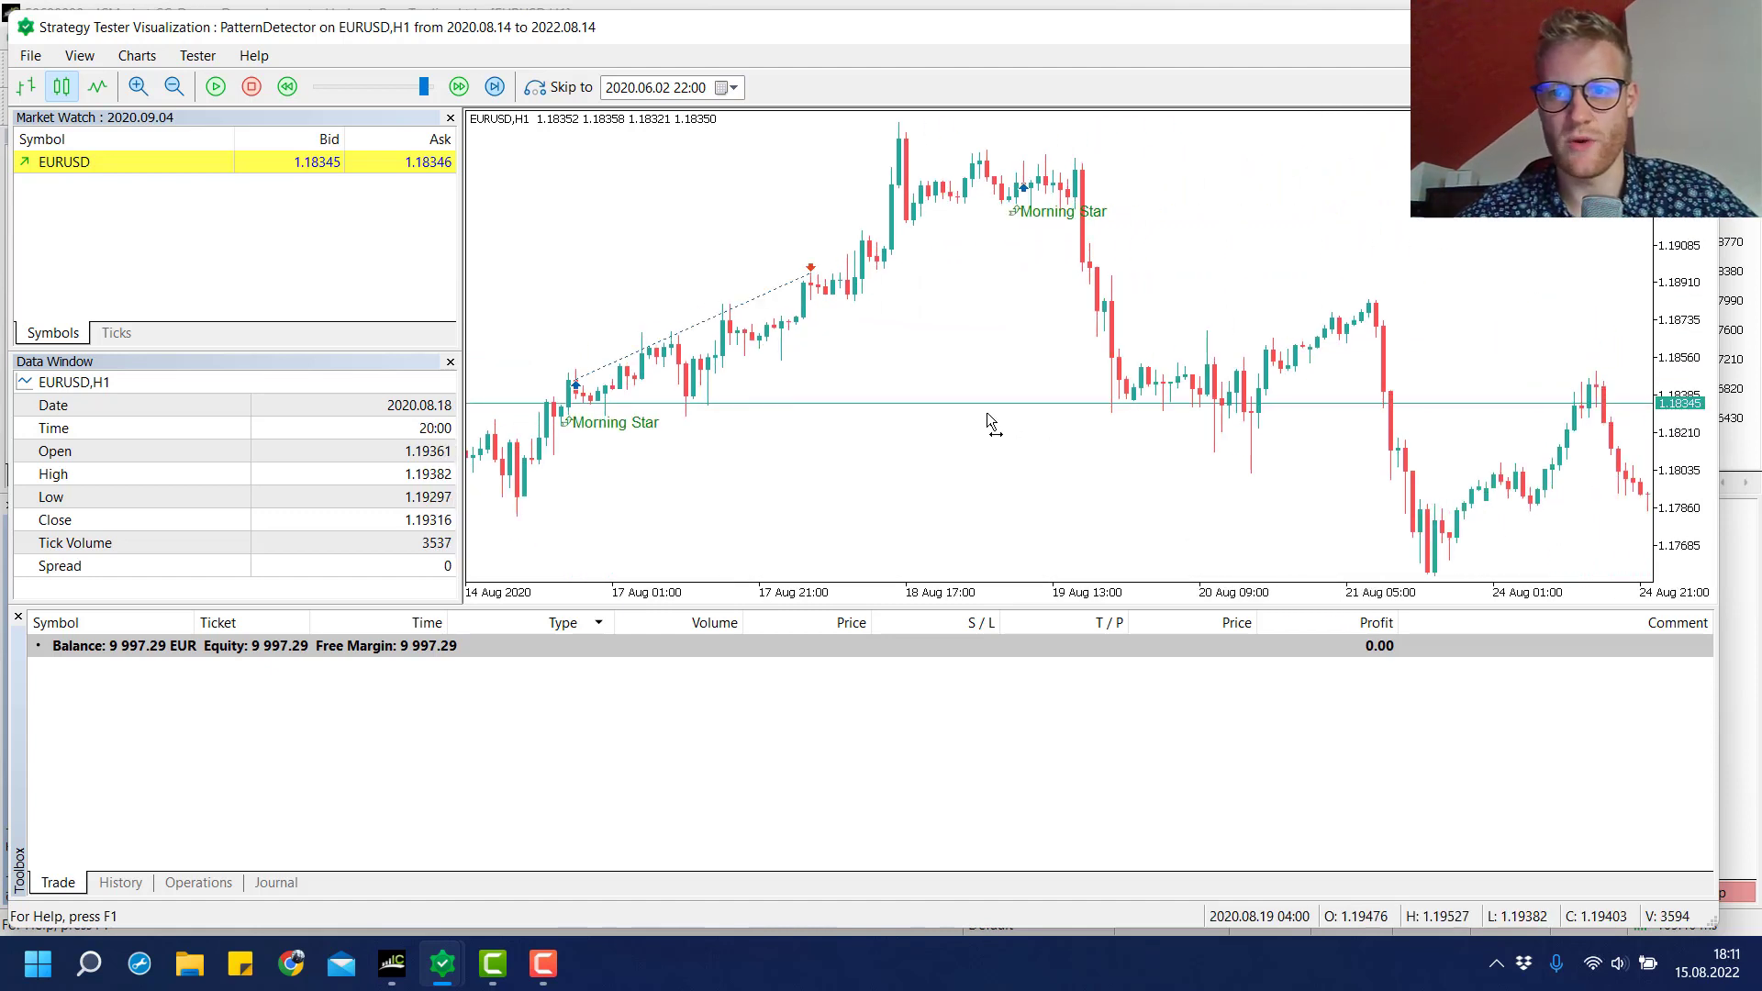
Step: Resume the visualization and reduce the playback speed to the minimum at an open Evening Star trade
click(212, 87)
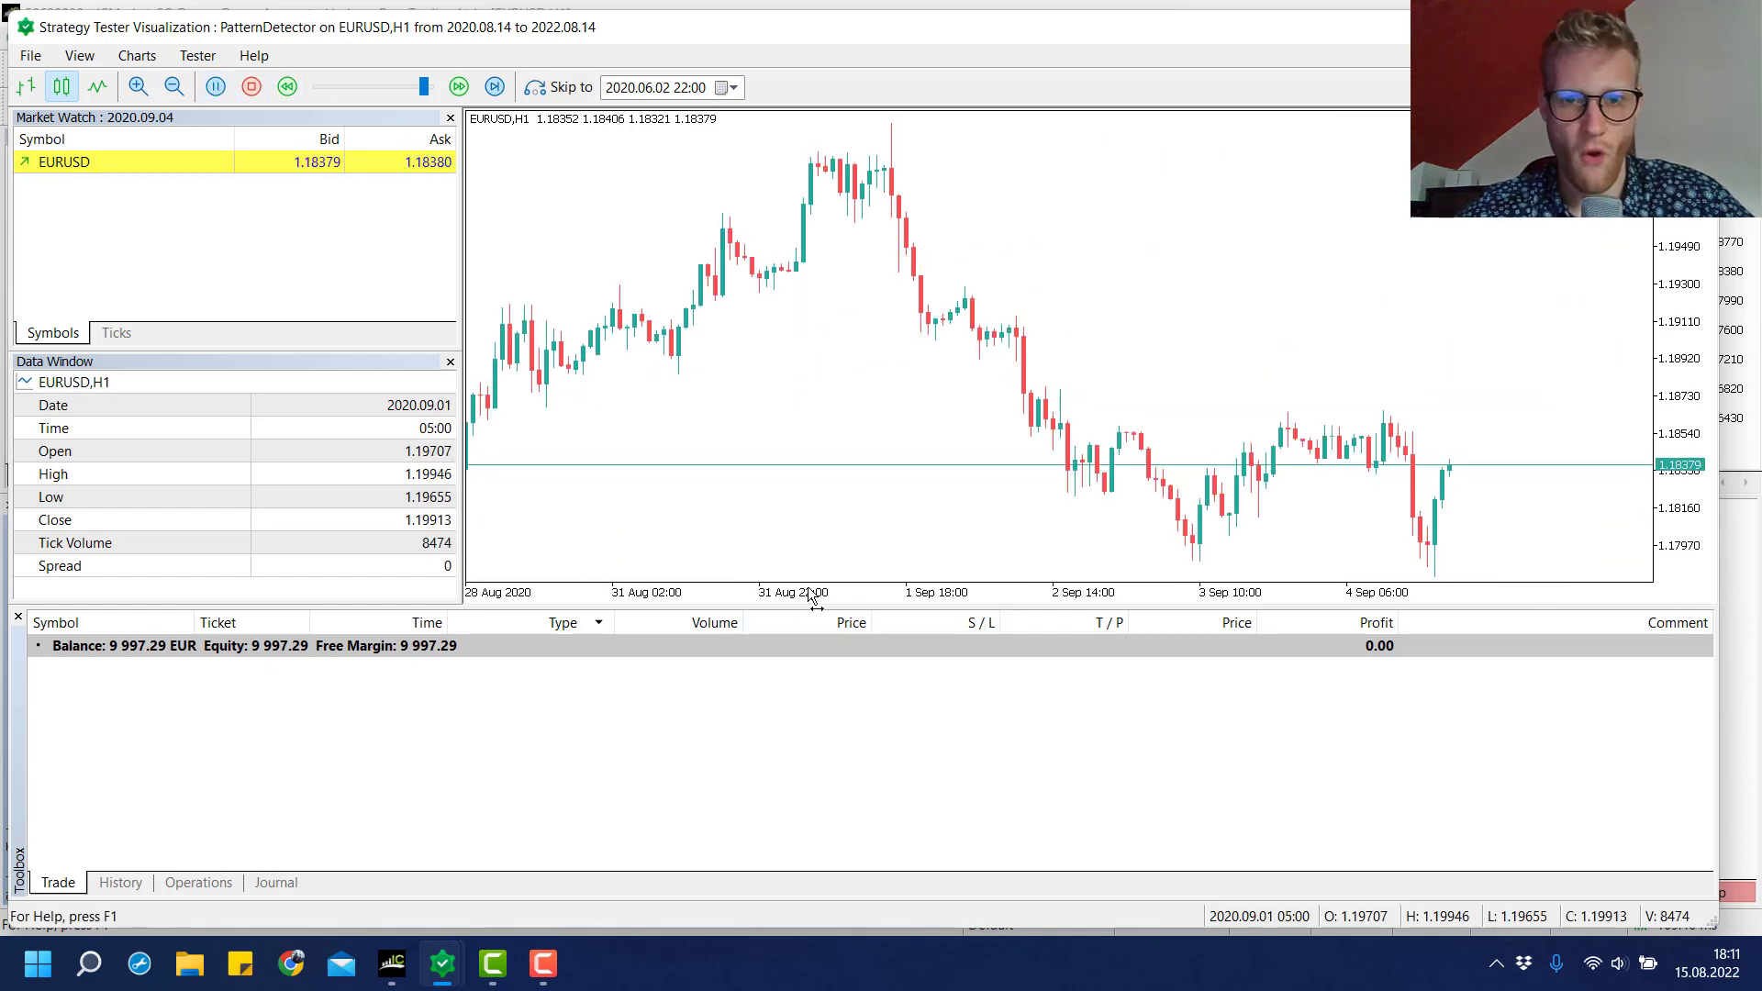
drag(805, 602, 798, 601)
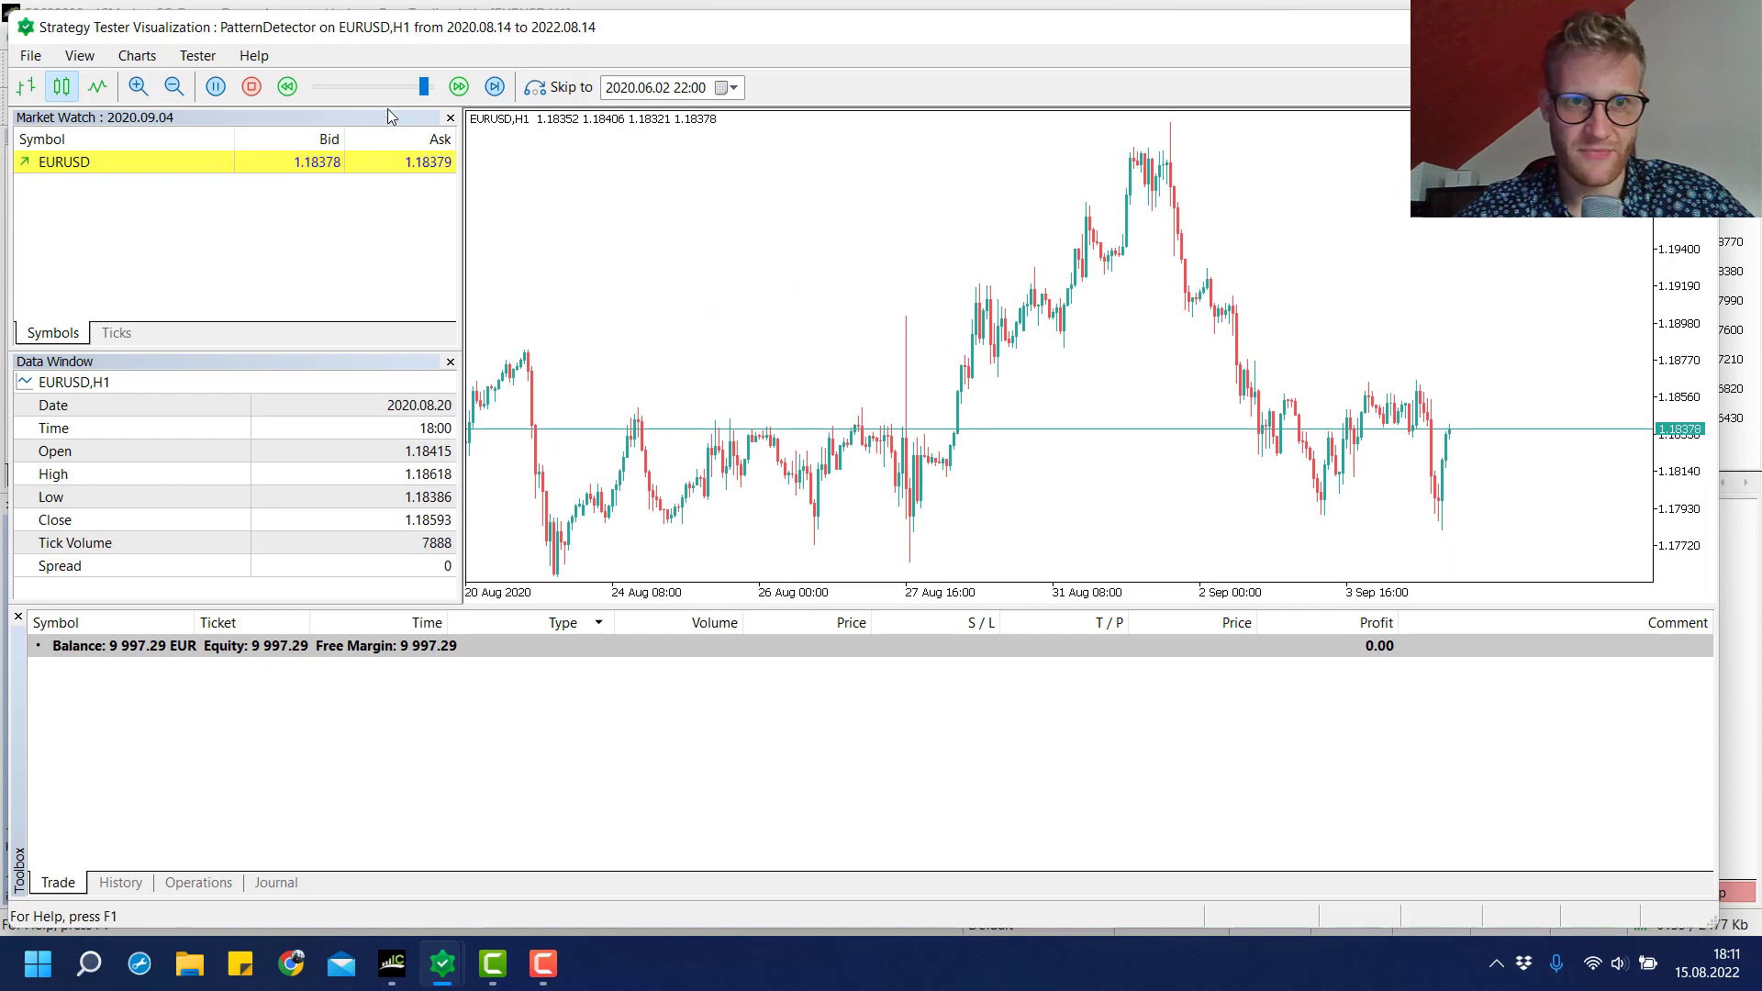
drag(424, 88, 241, 110)
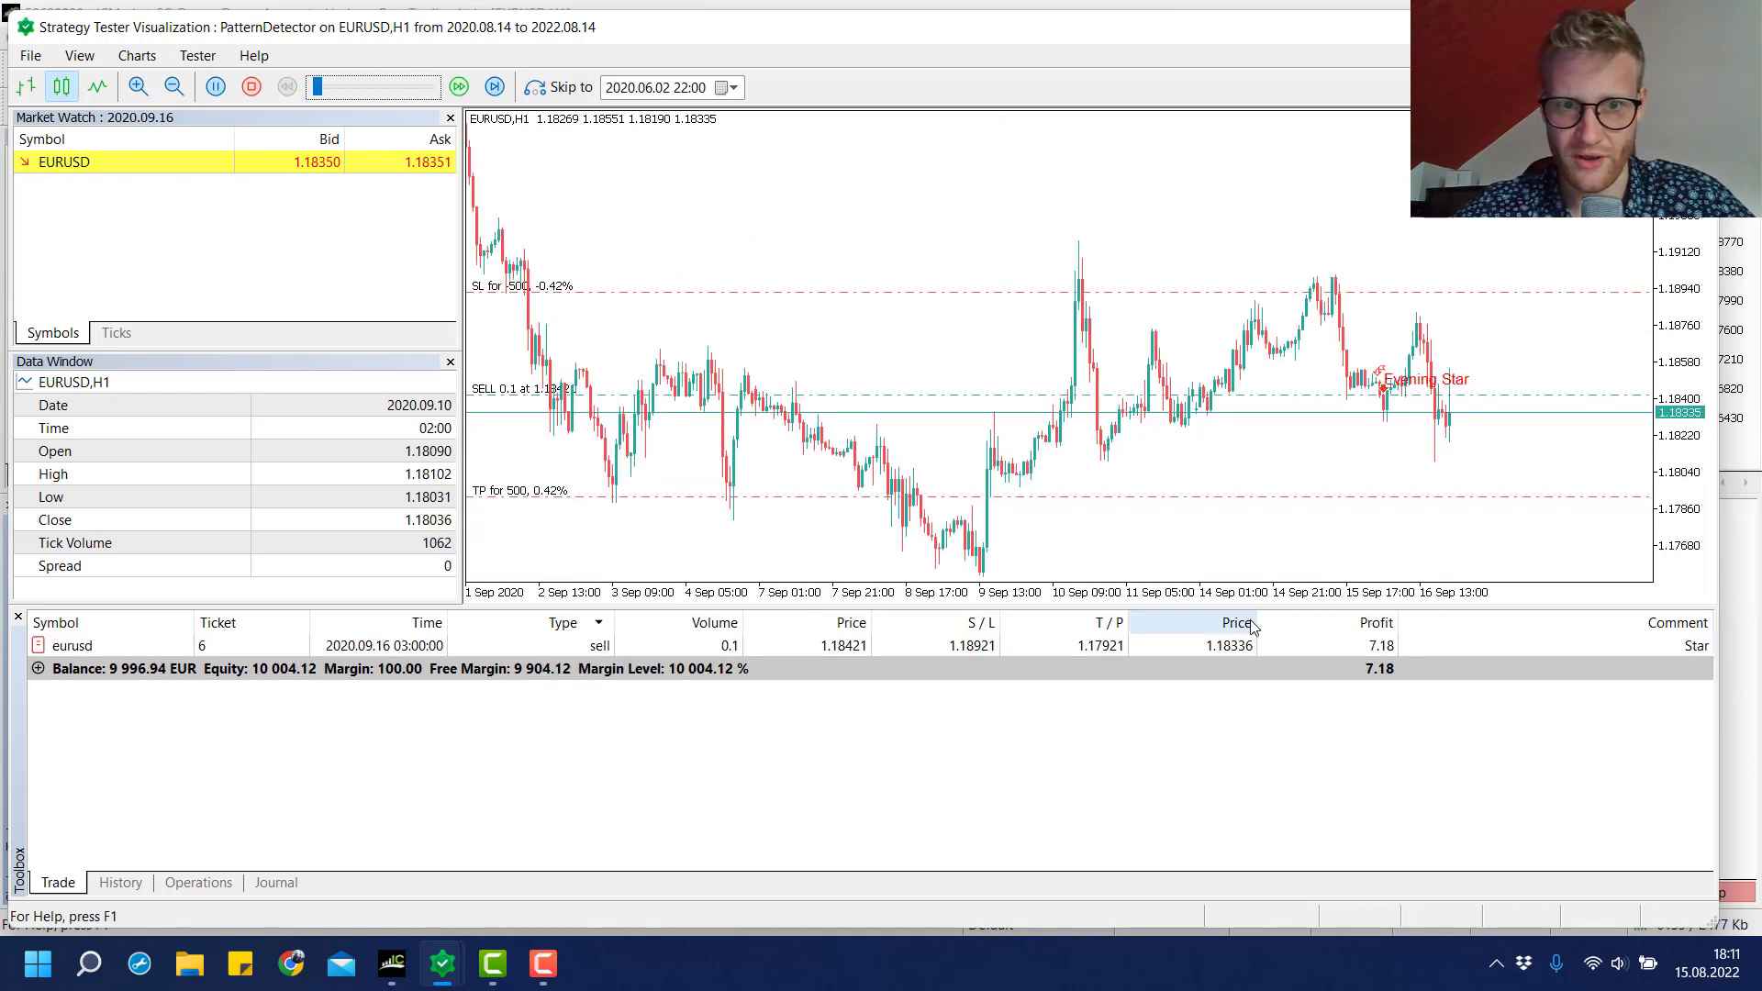
Step: Examine the candles of the Evening Star signal and its sell position's entry, stop loss and take profit levels
drag(1225, 602, 1234, 598)
drag(1523, 421, 381, 379)
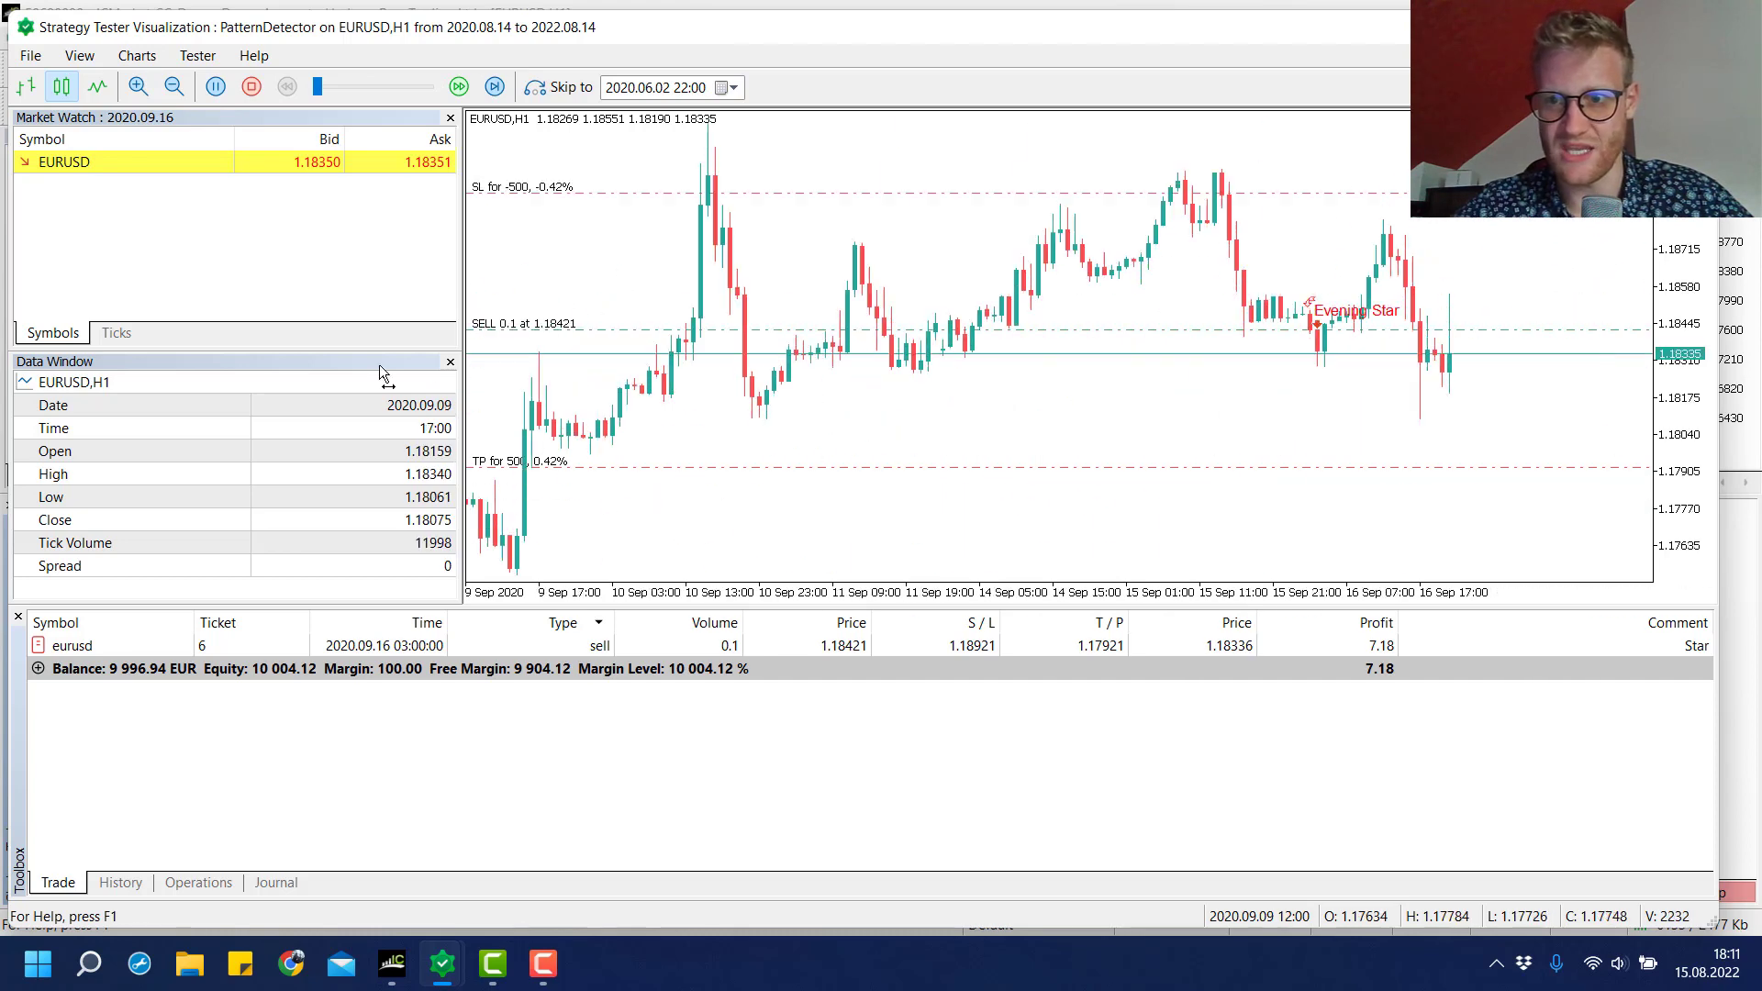
middle_click(1315, 367)
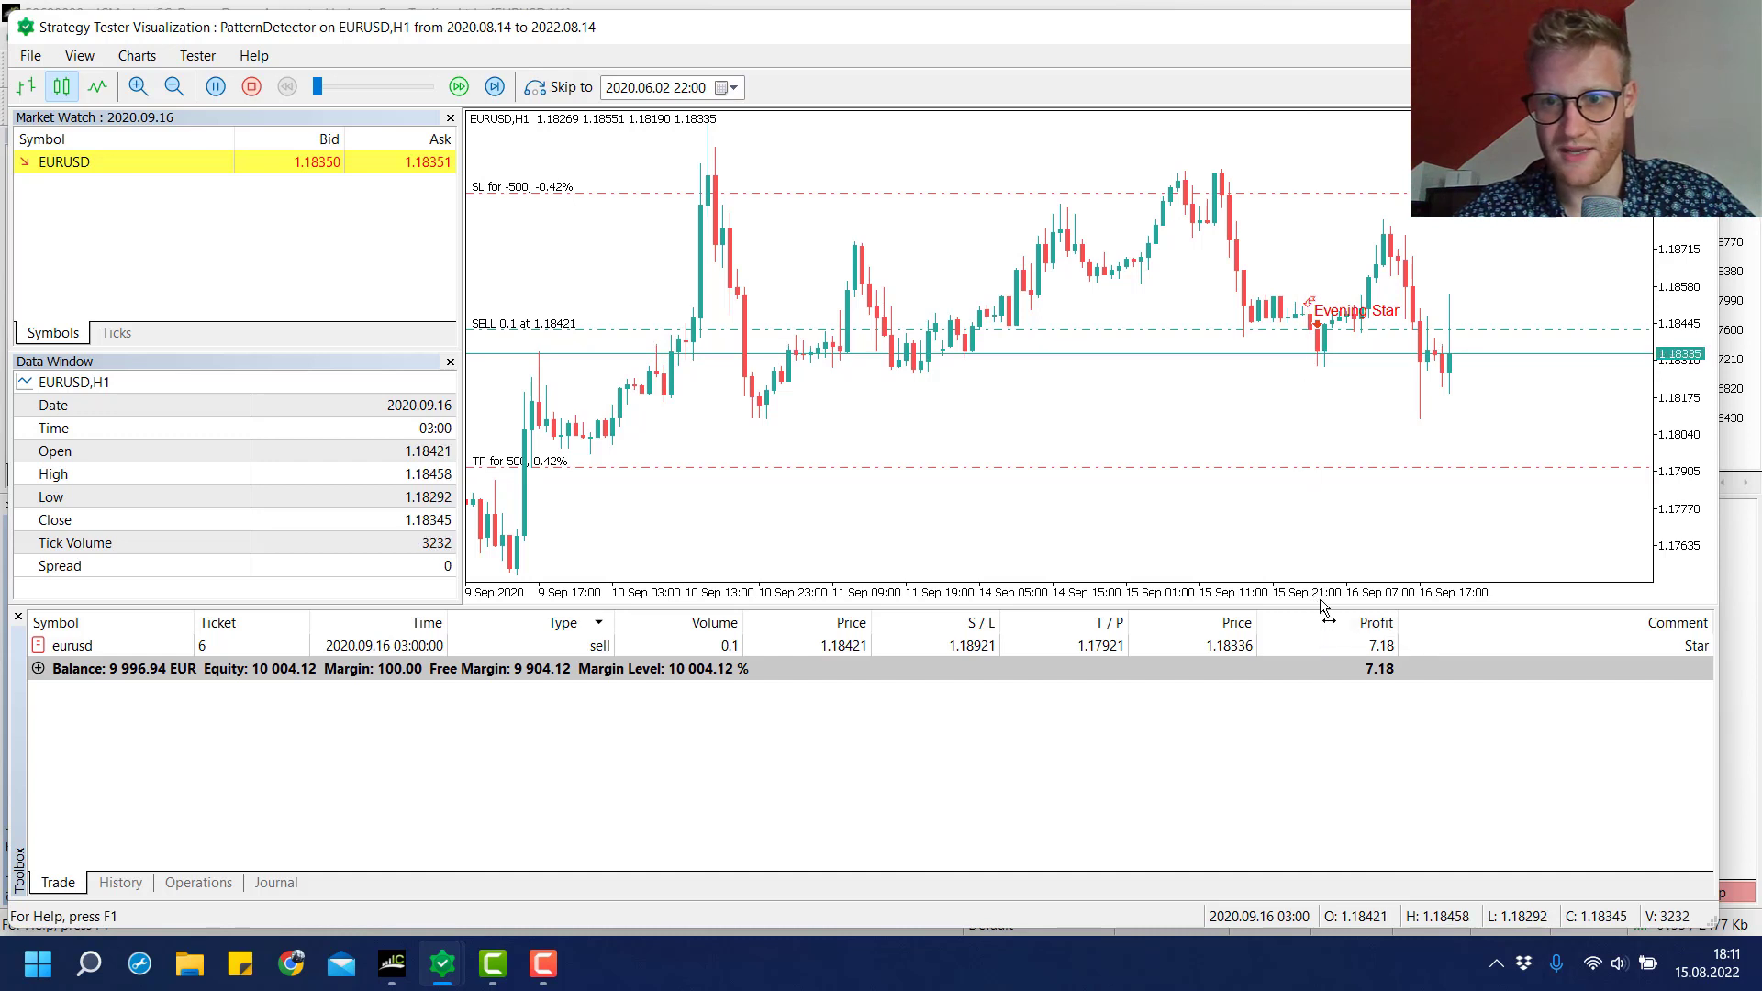
drag(1329, 596, 1332, 367)
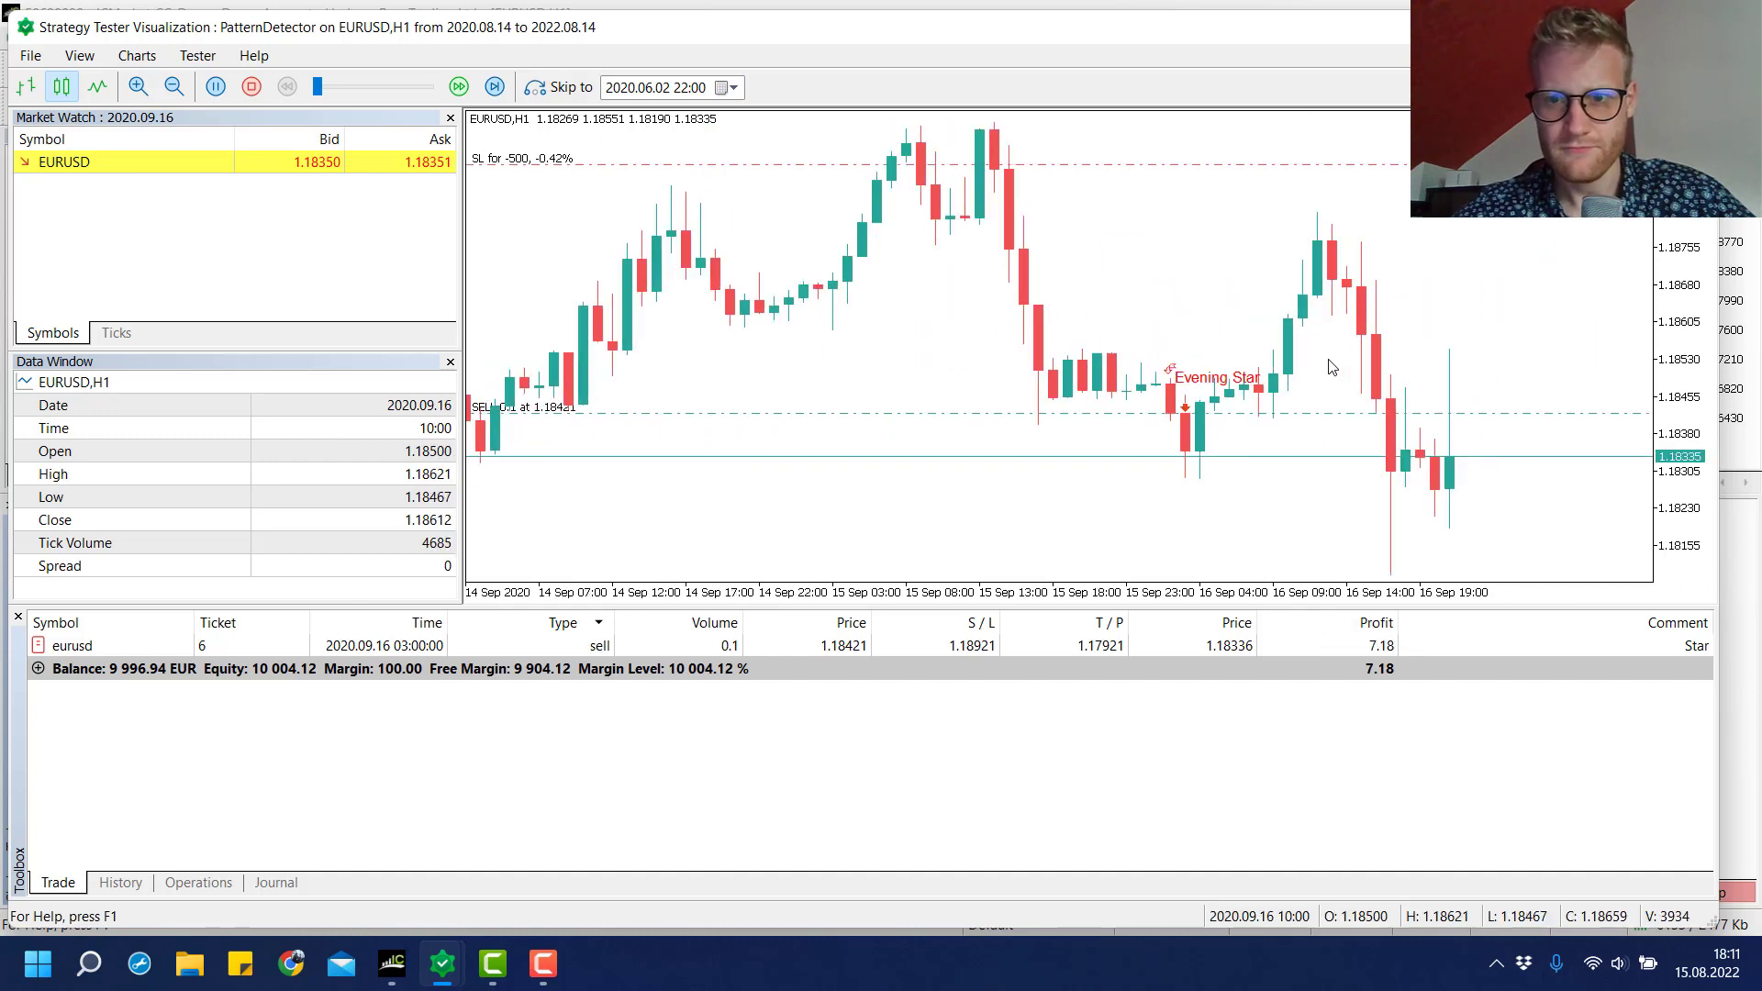
middle_click(1154, 305)
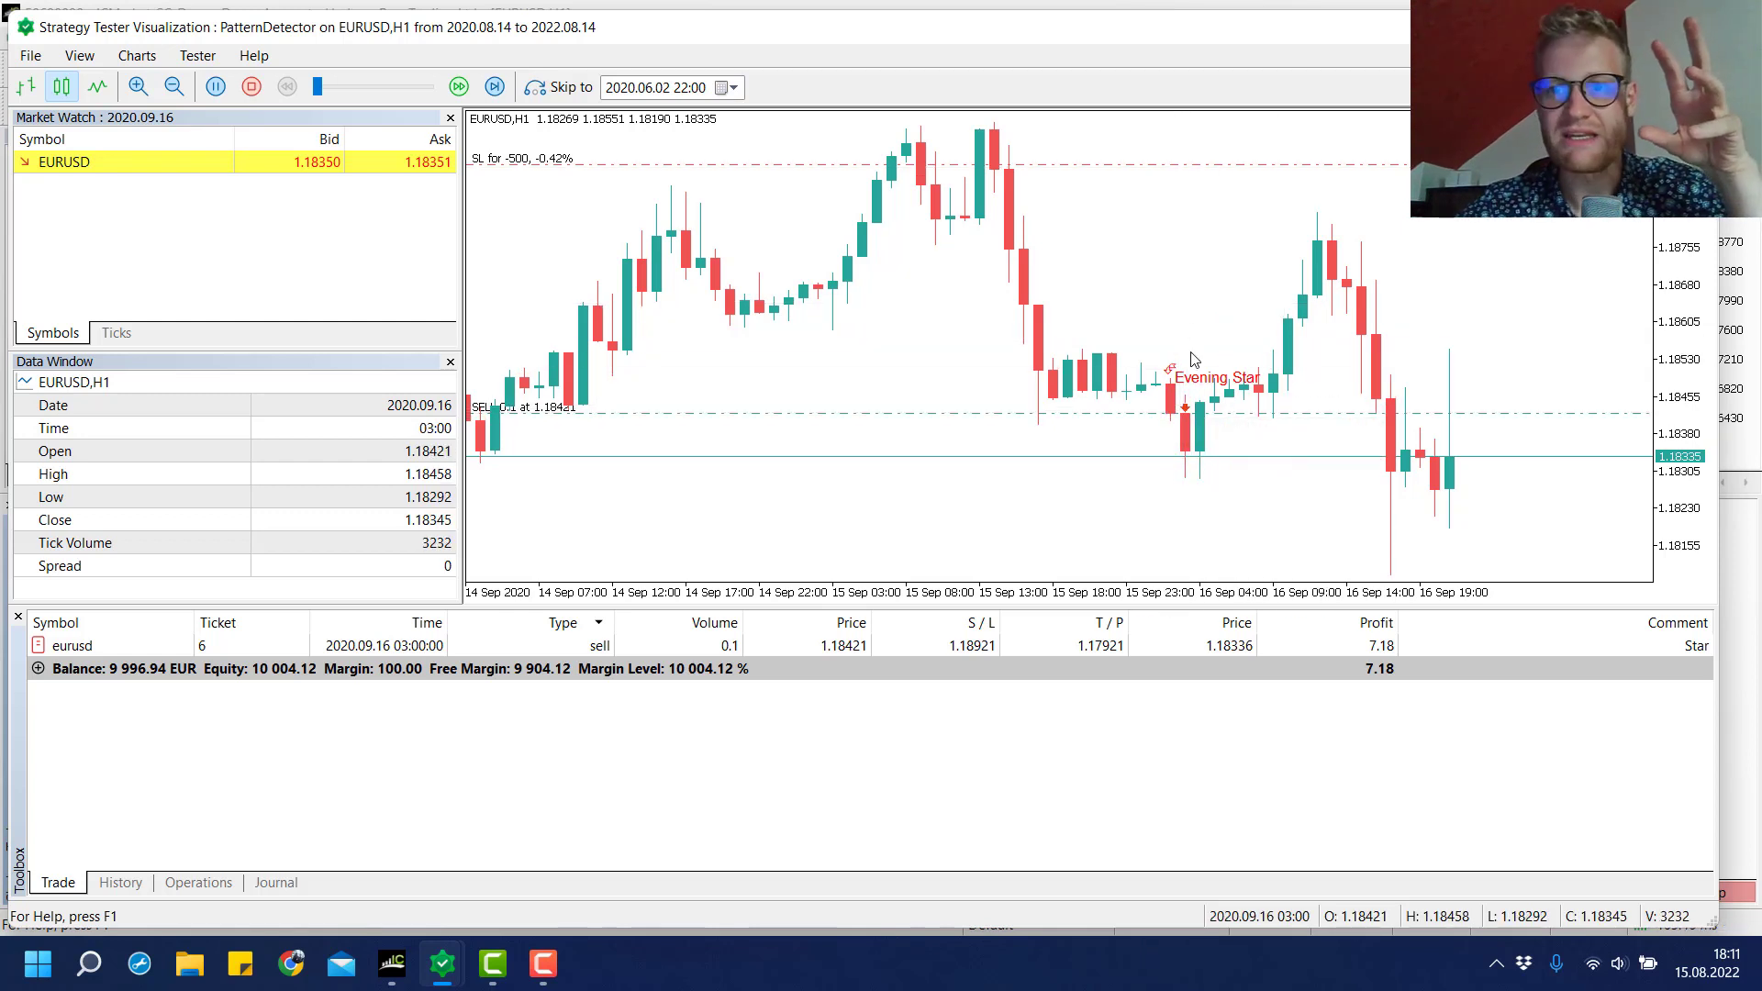
drag(1683, 262, 1682, 344)
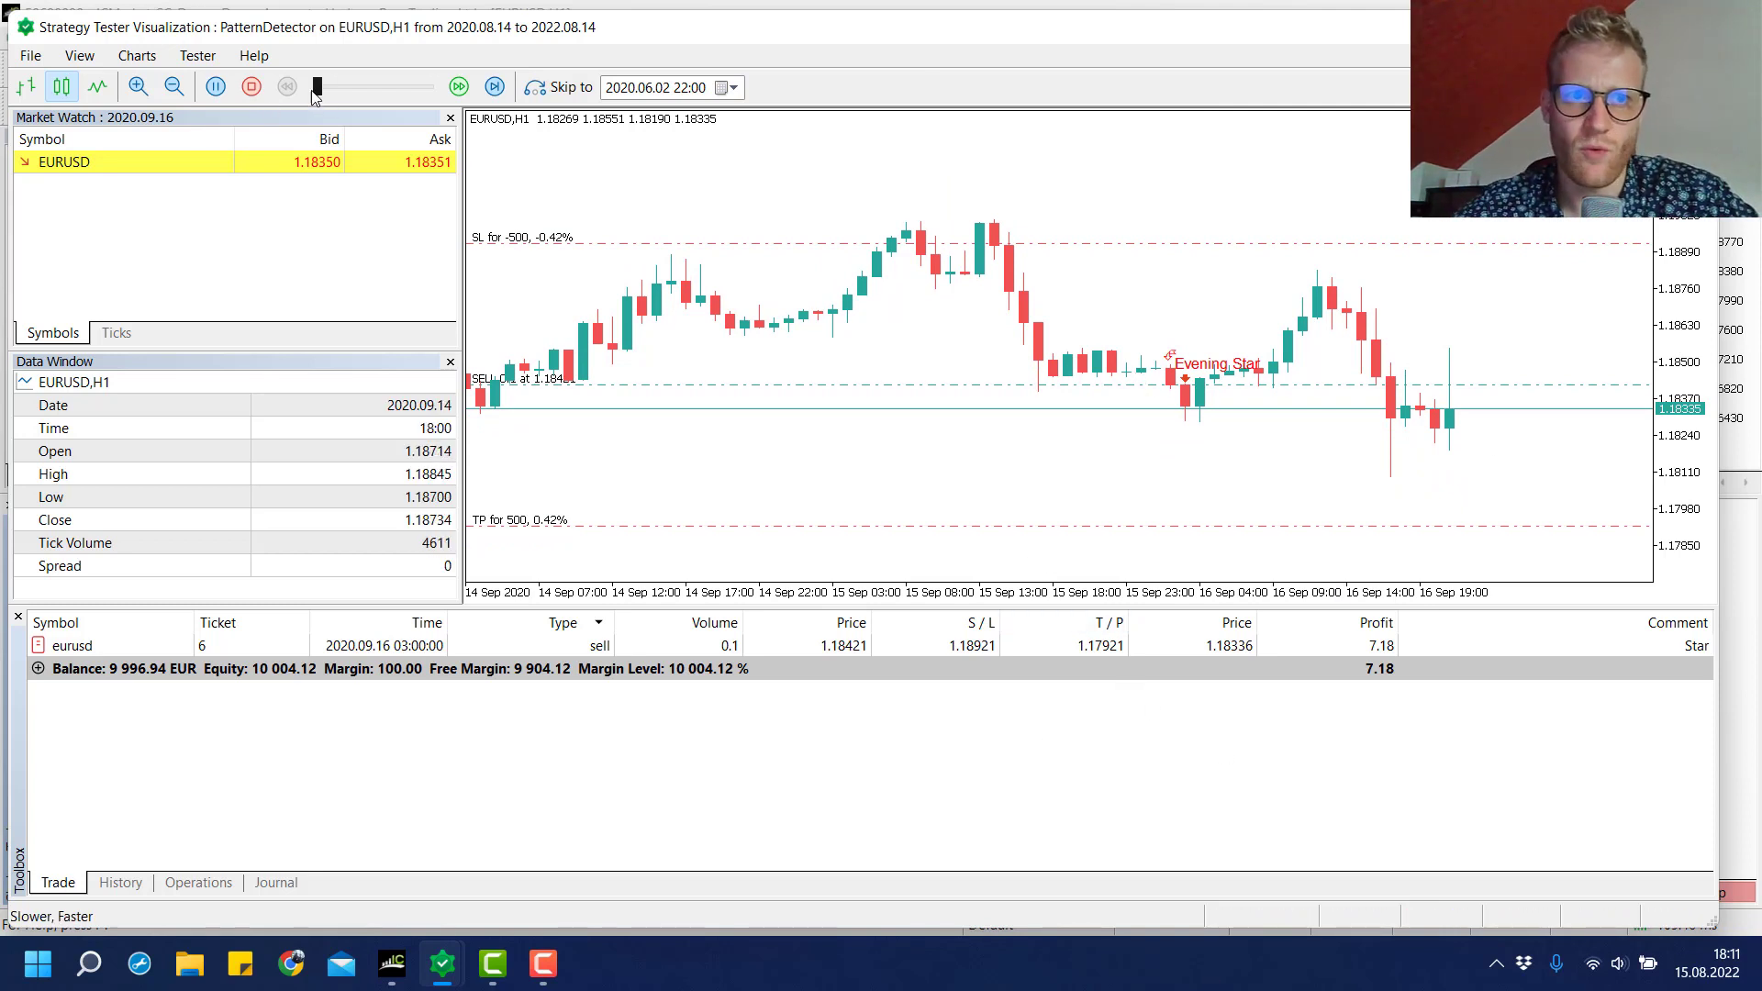
Step: Raise the playback speed to nearly maximum so the test runs on past the open sell trade
drag(320, 88, 421, 88)
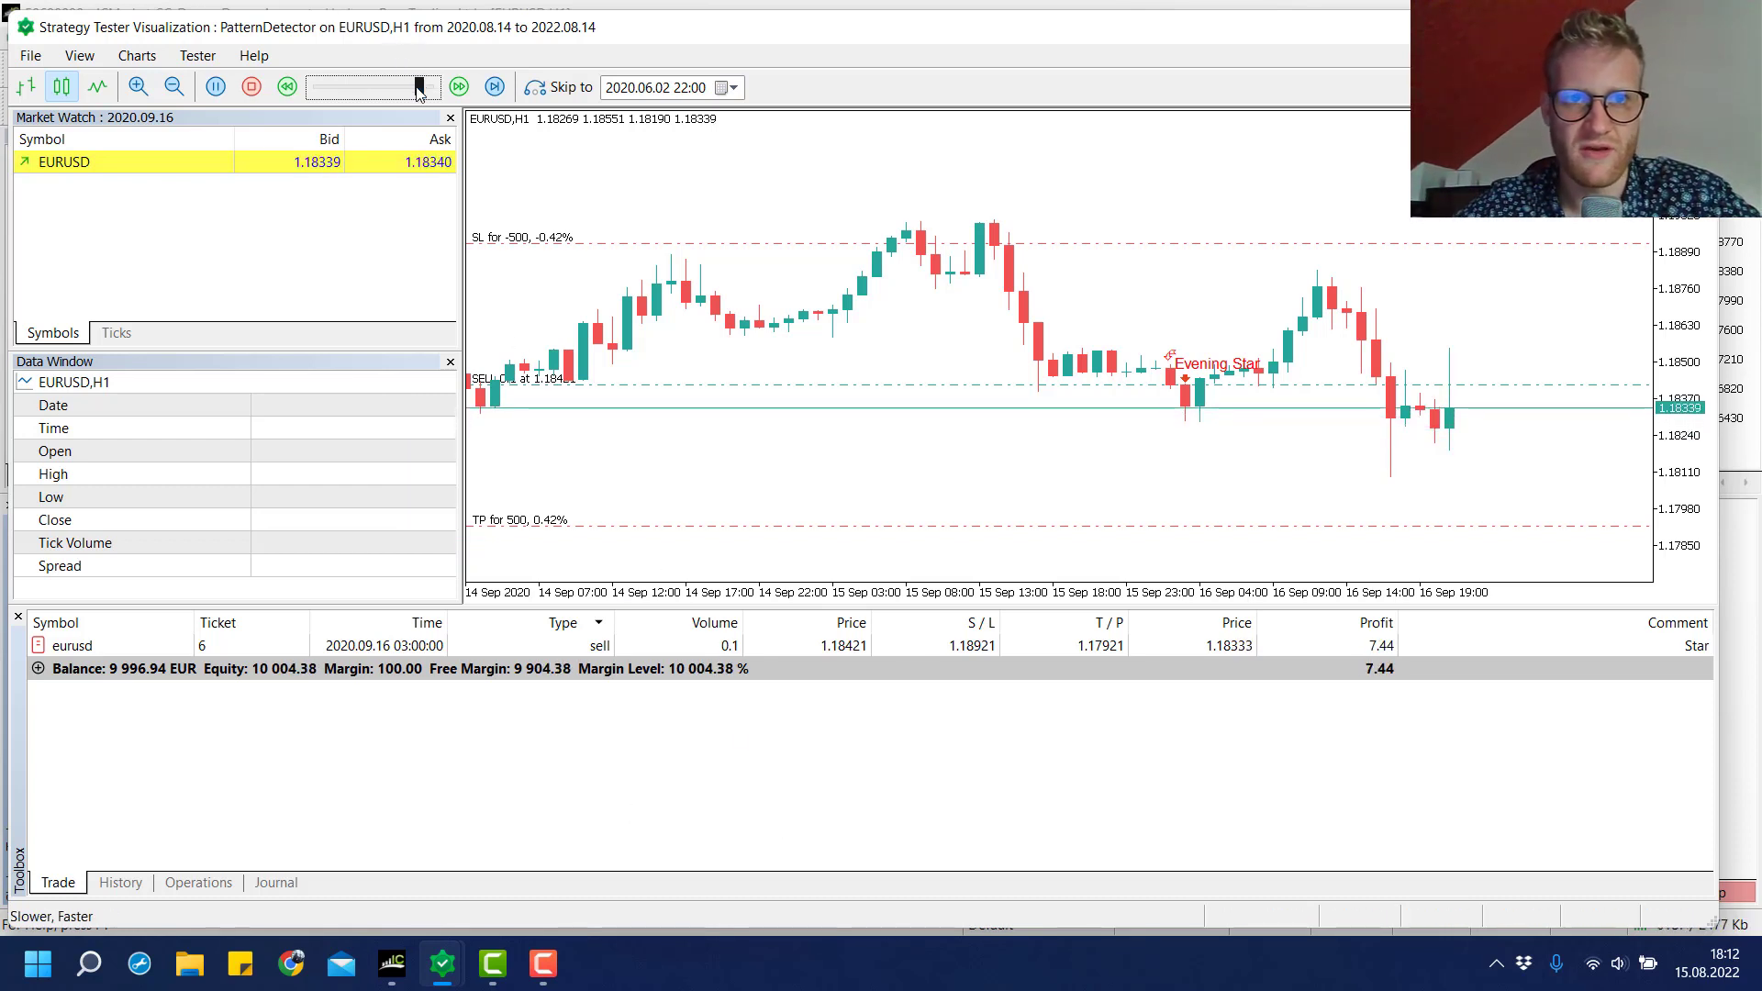
drag(419, 93, 425, 96)
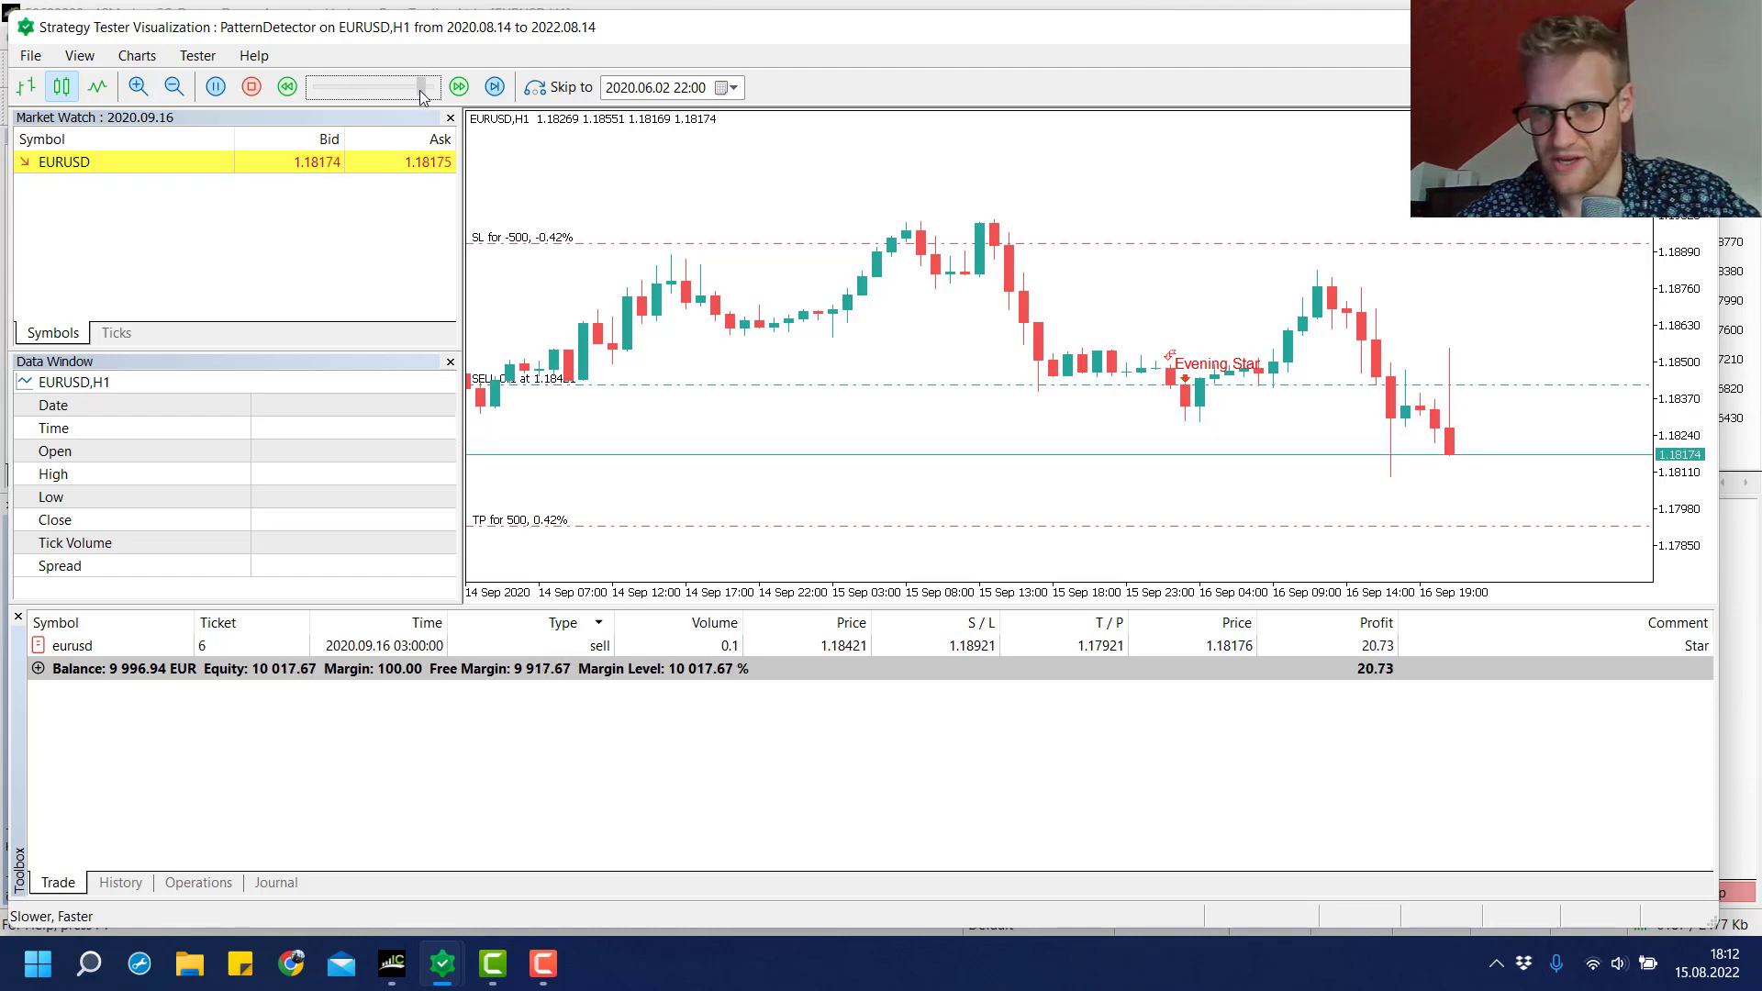
click(415, 92)
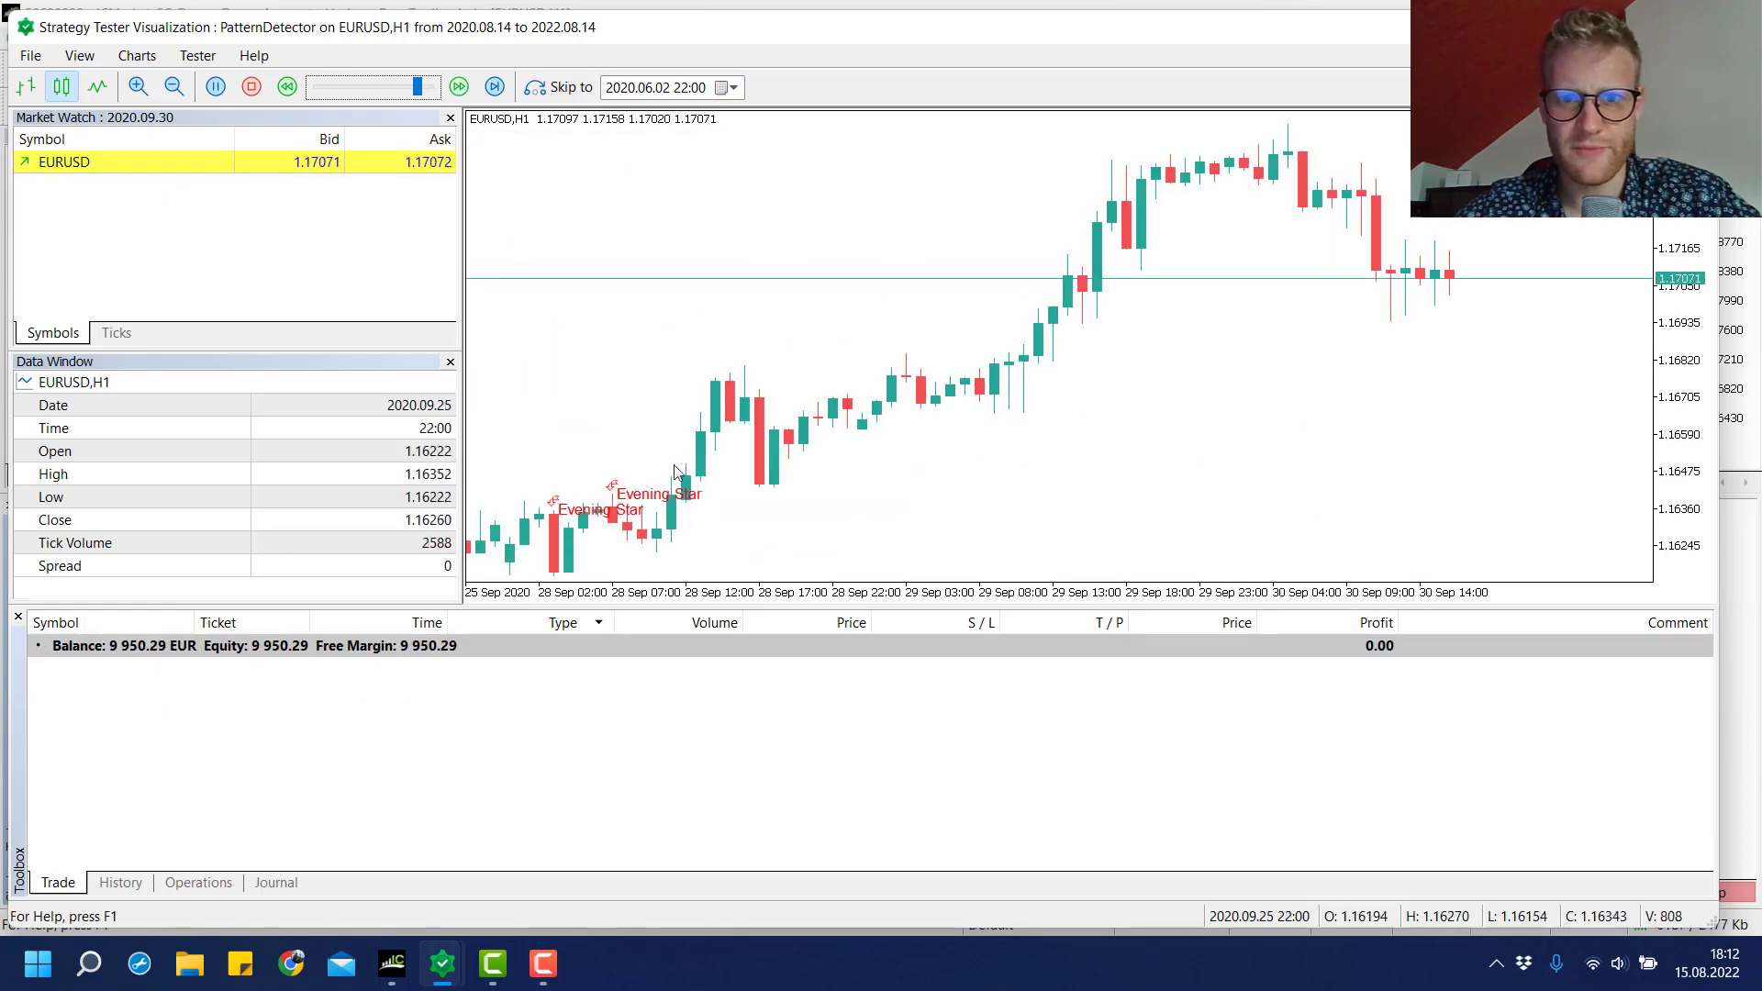
Step: Run the visual test at maximum playback speed with the chart's time scale compressed, finishing at a slightly reduced speed
drag(838, 592, 427, 87)
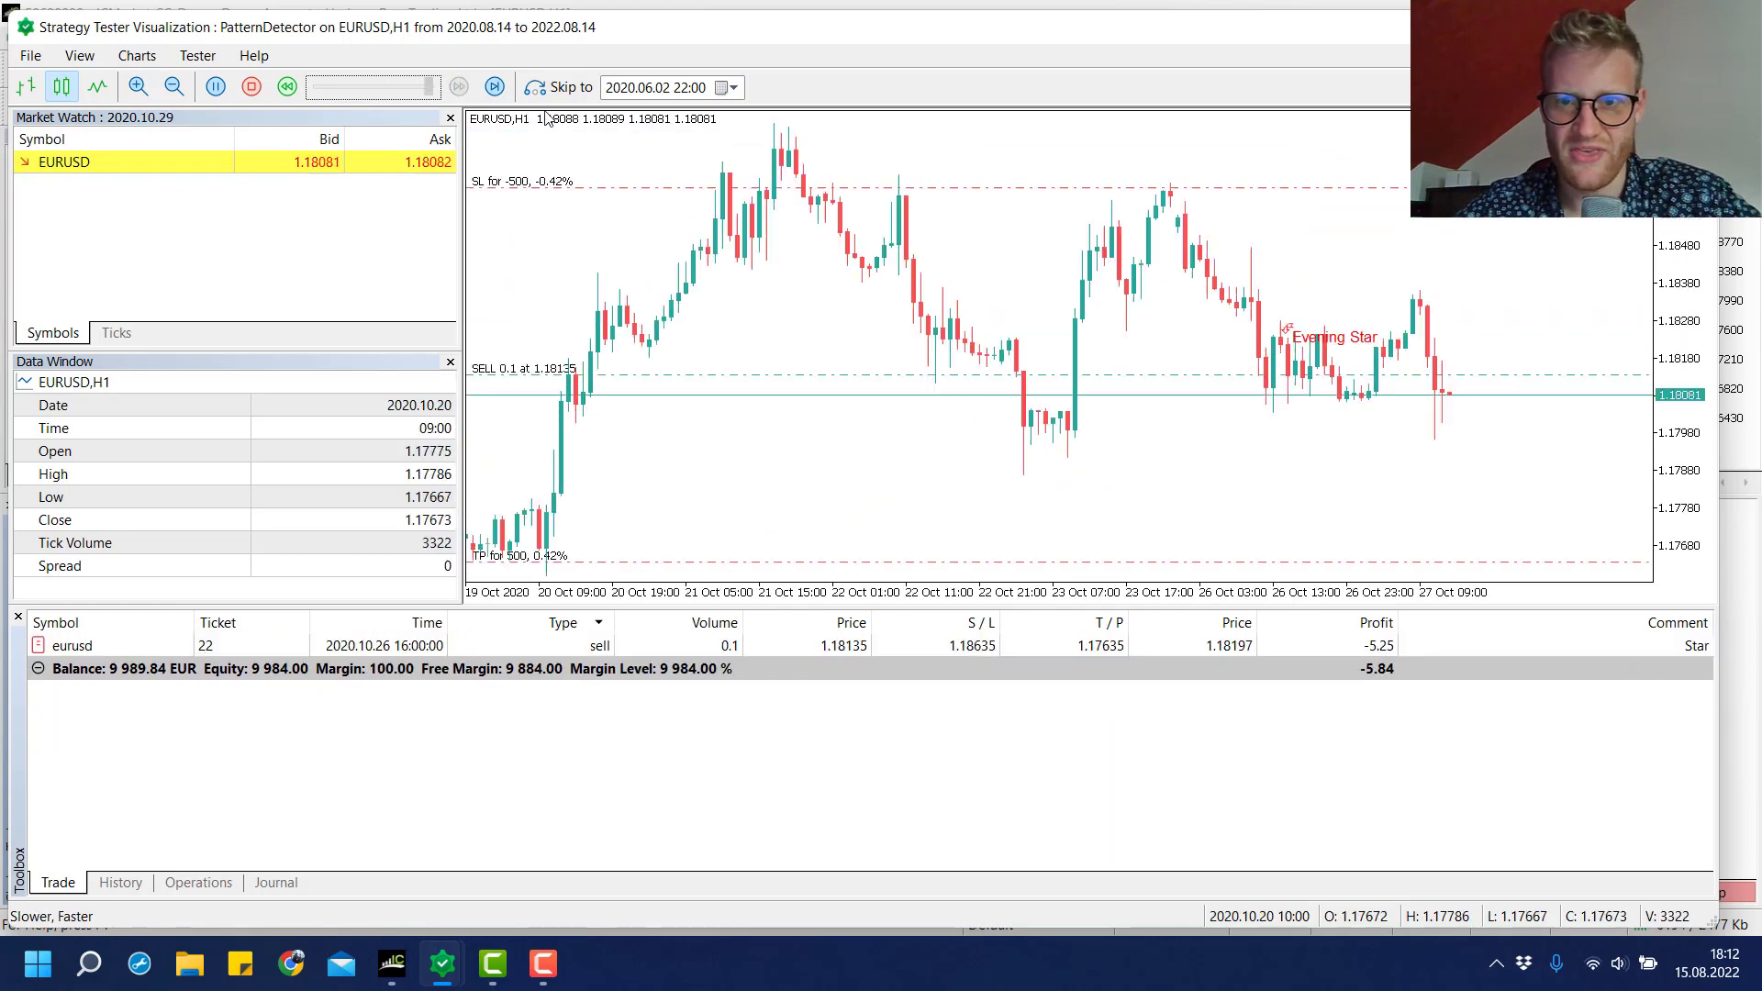
drag(1004, 592, 934, 592)
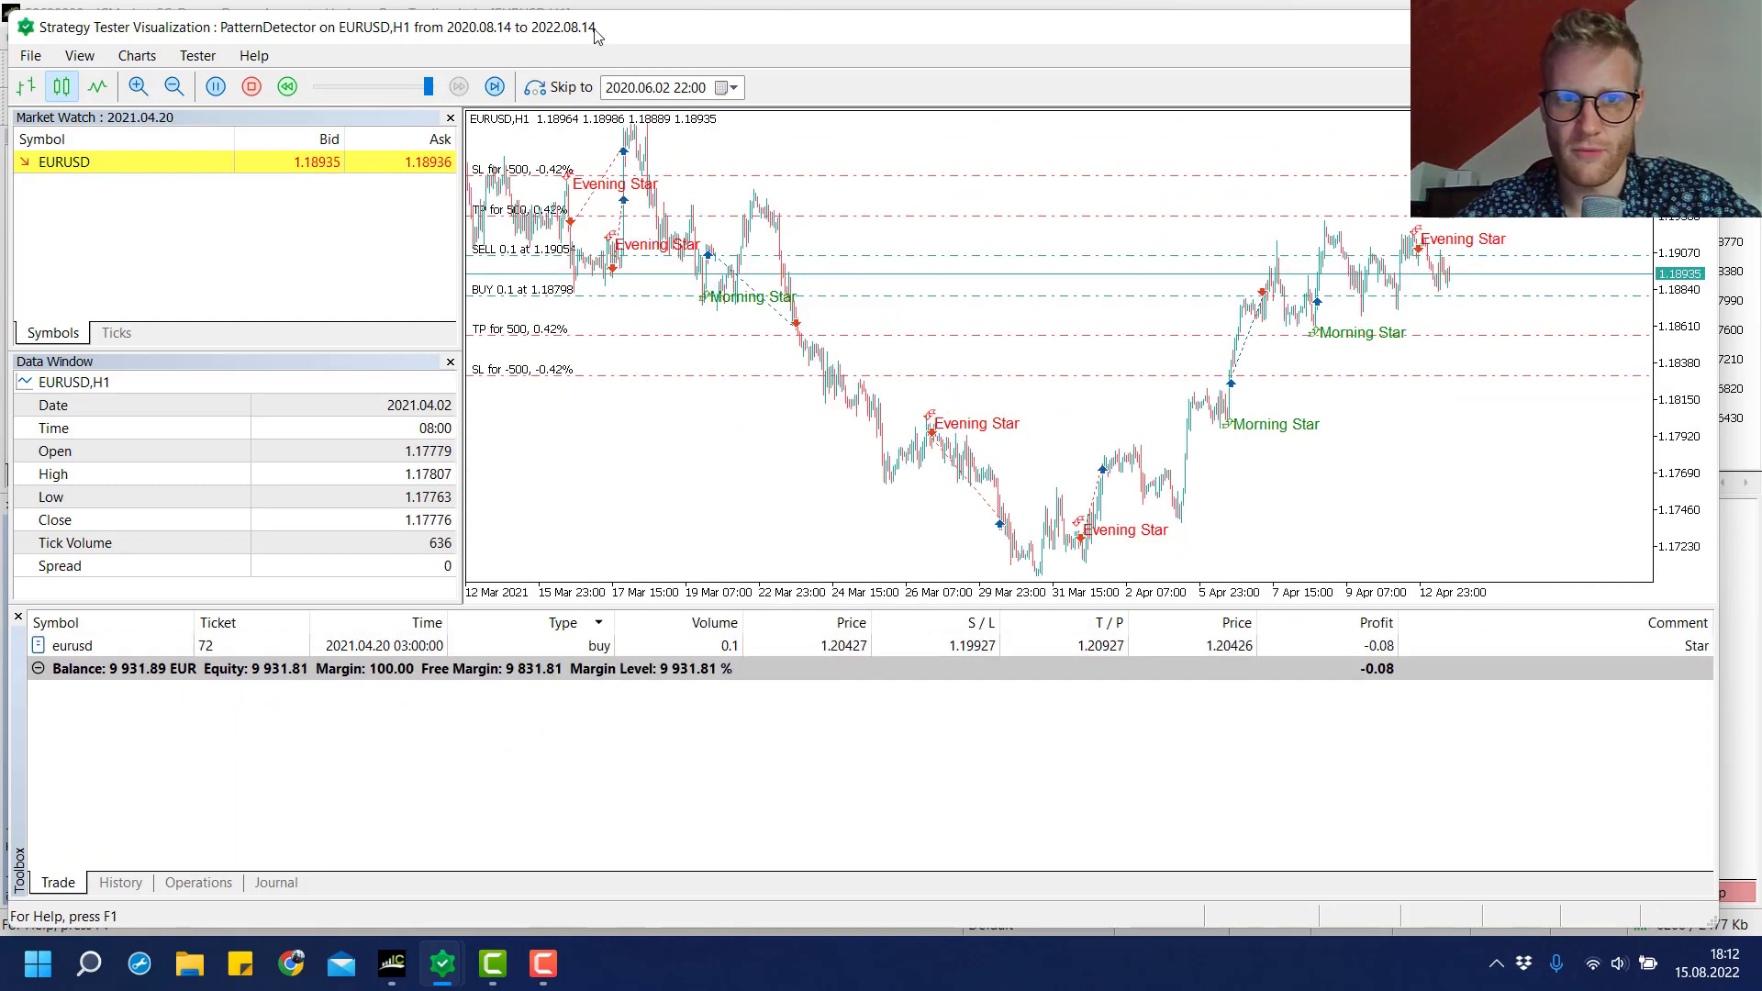
drag(427, 88, 406, 87)
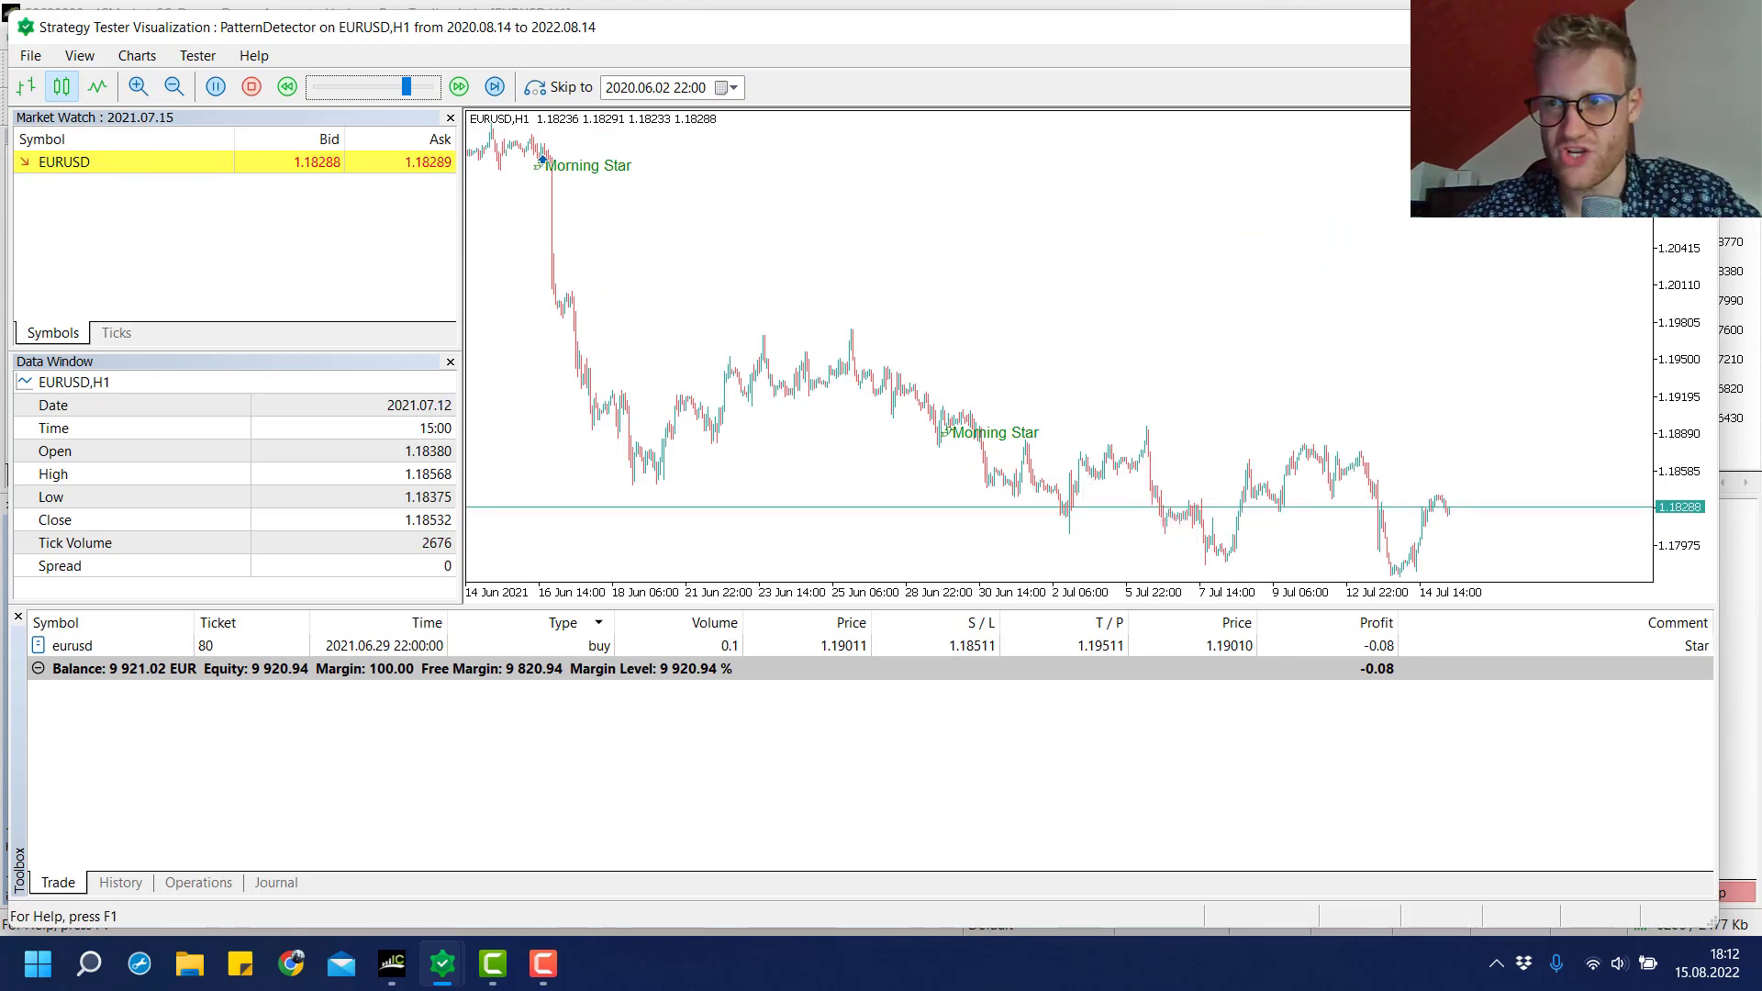
Step: Switch to the MetaTrader 5 terminal and set the strategy tester up for a complete optimization
key(alt+Tab)
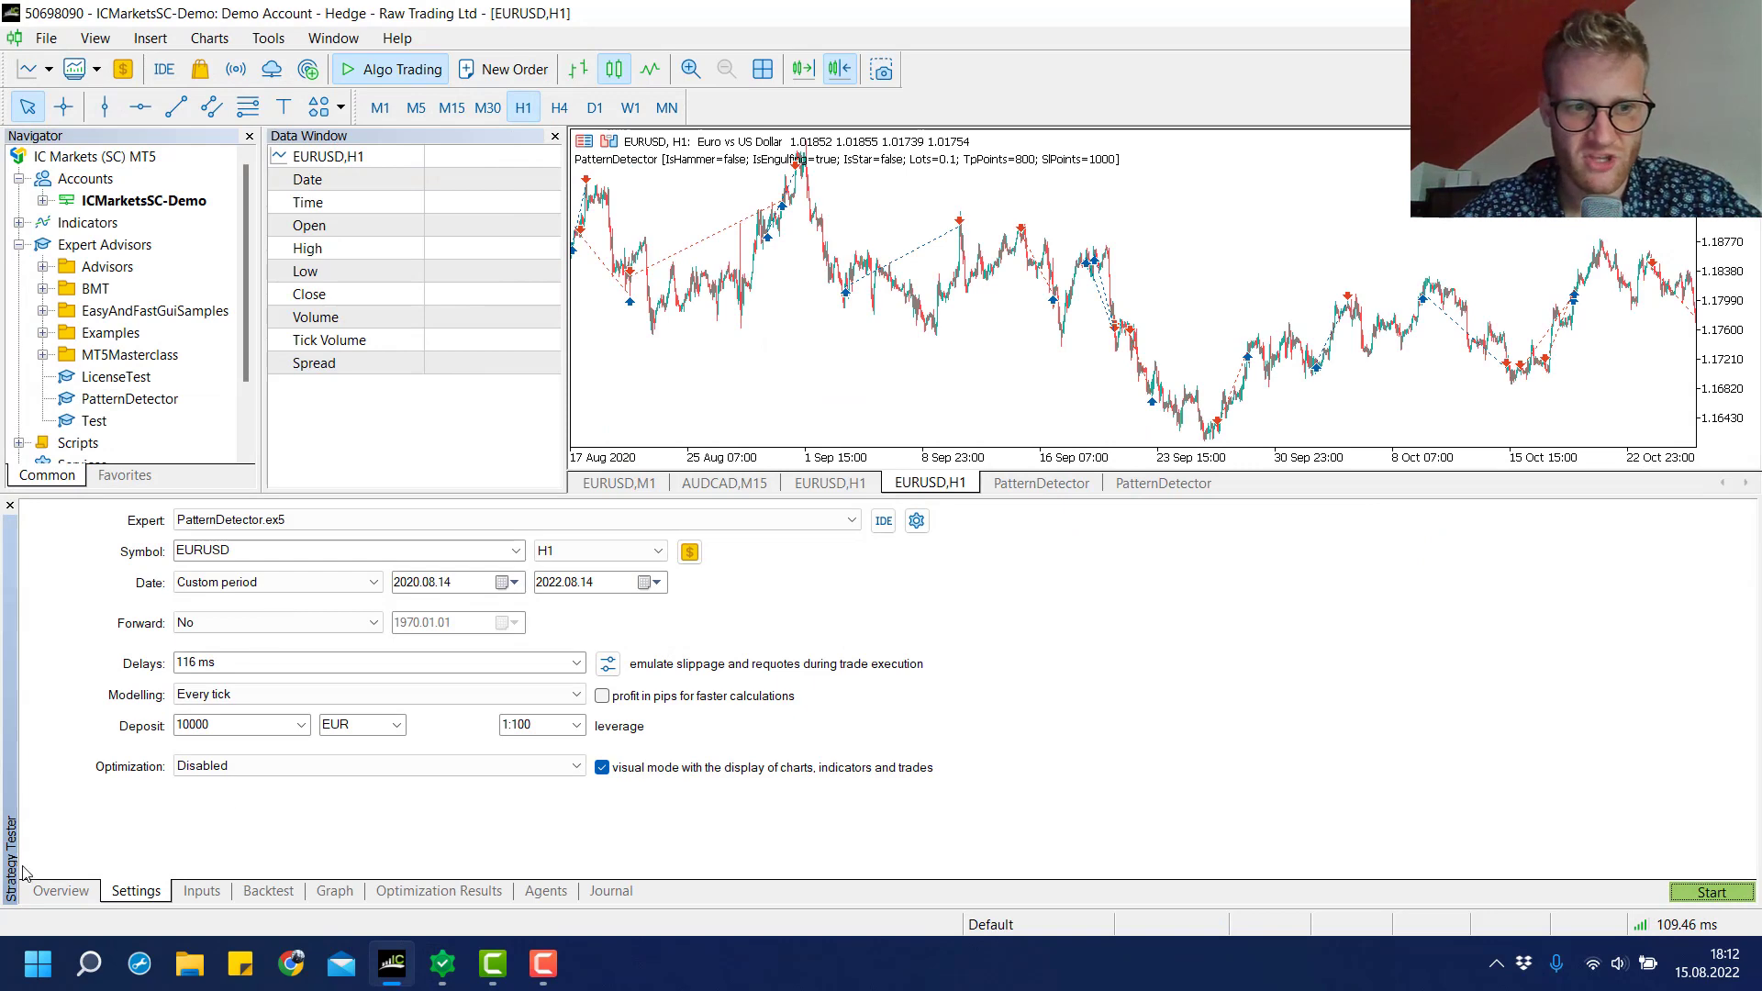
click(55, 891)
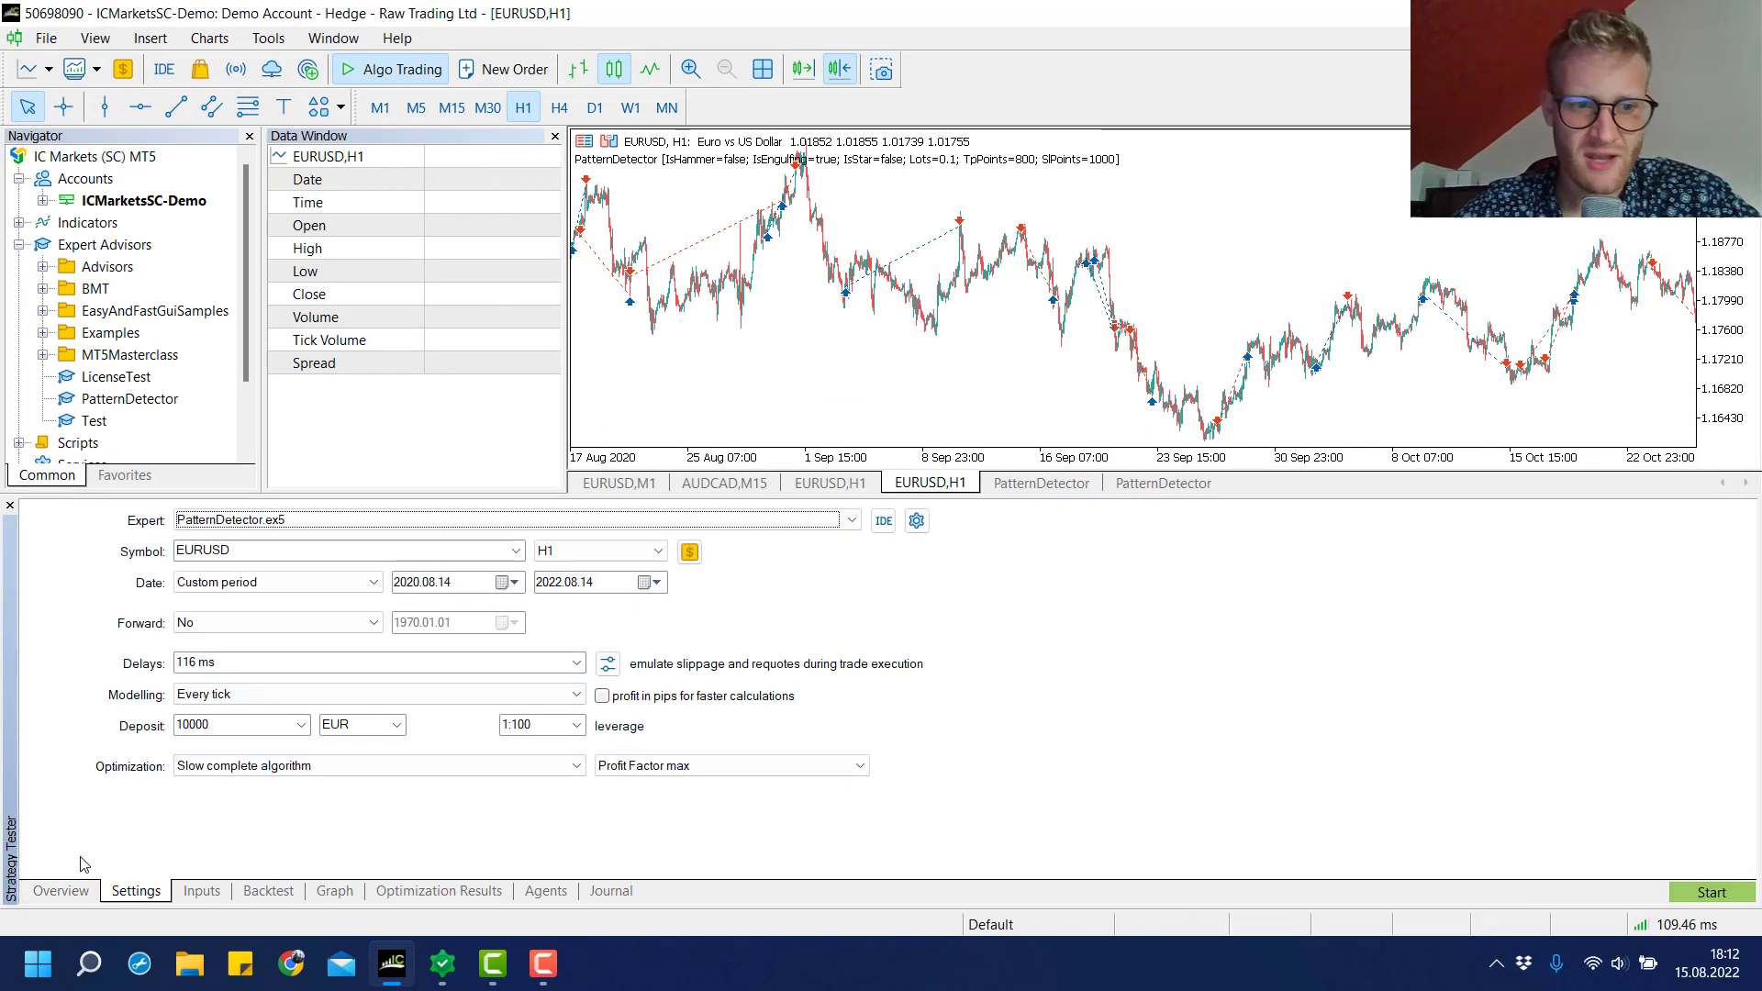
click(82, 891)
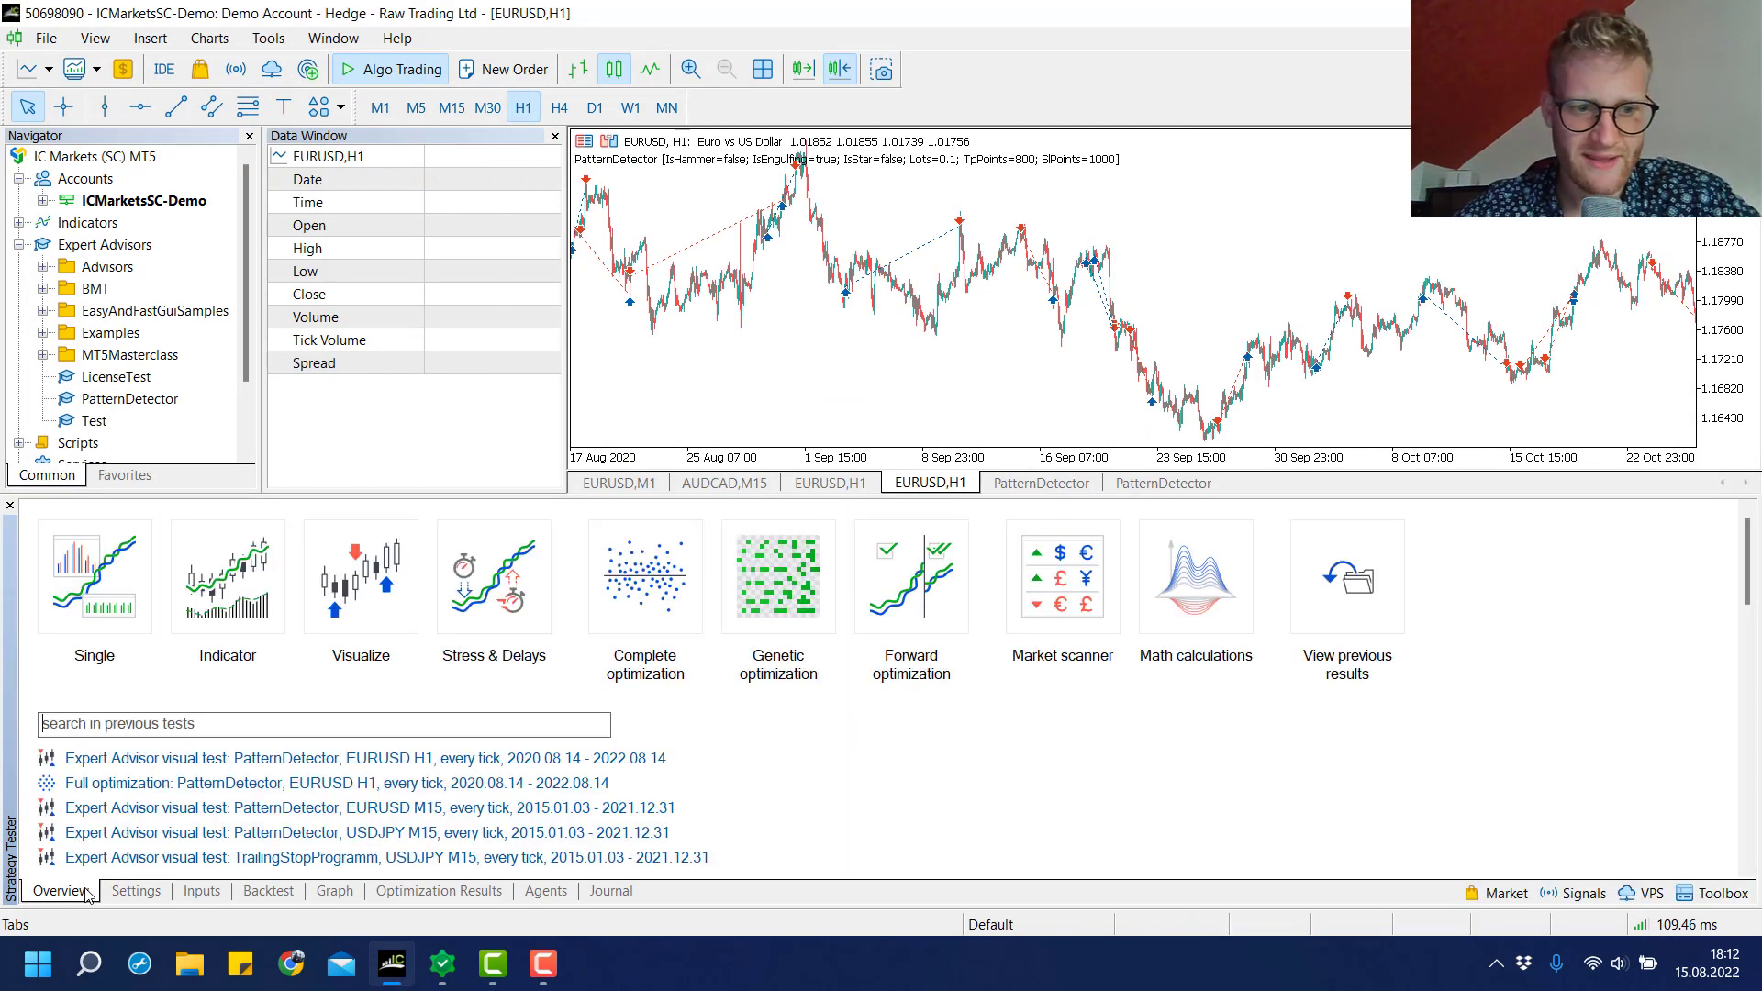
click(637, 585)
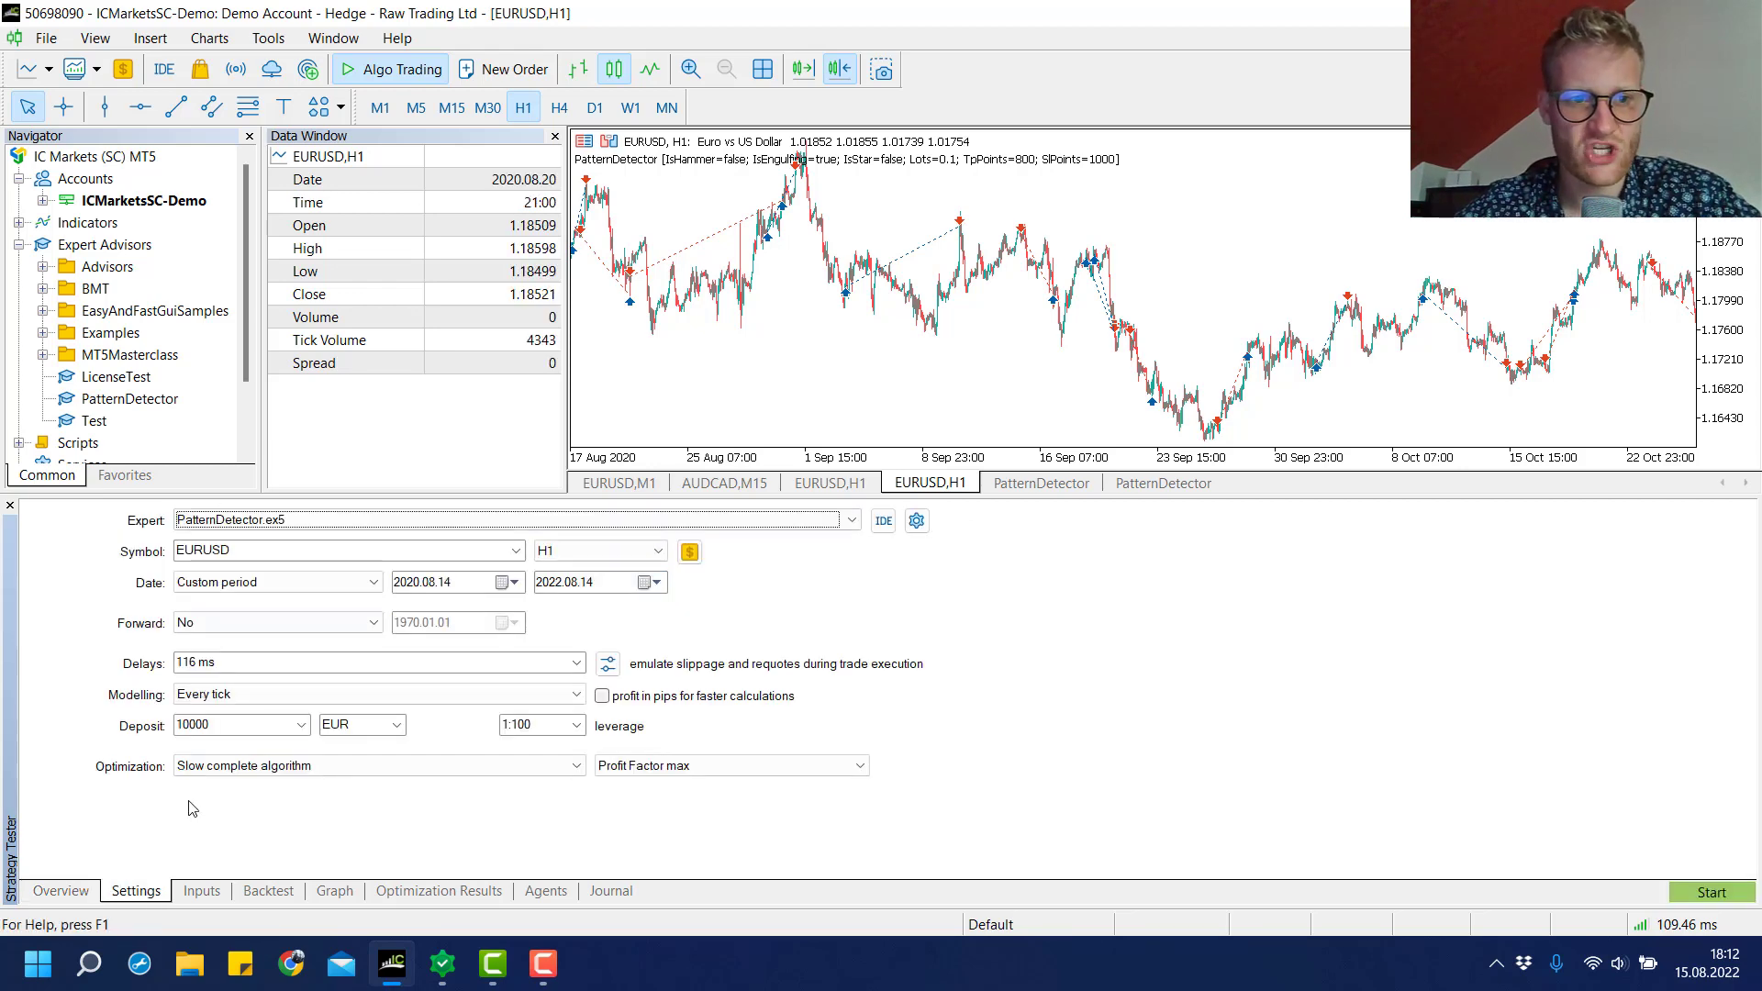
Step: Check the symbol, timeframe and custom date range set for the optimization
click(193, 551)
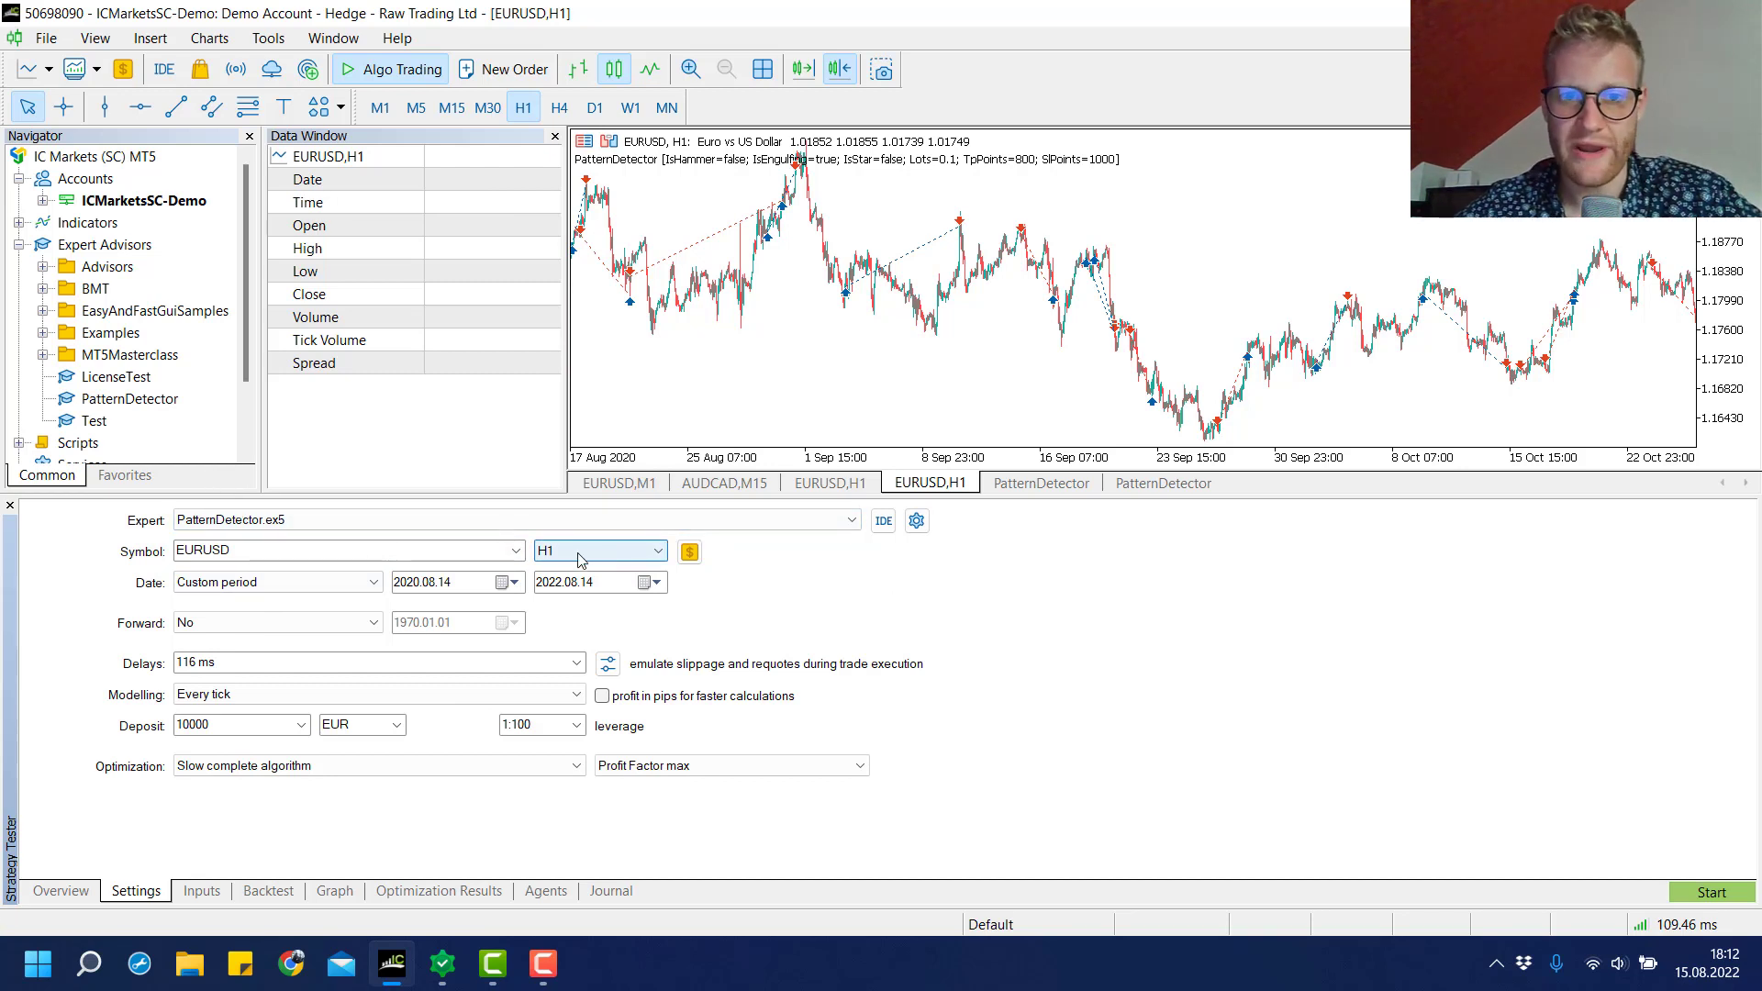
click(410, 587)
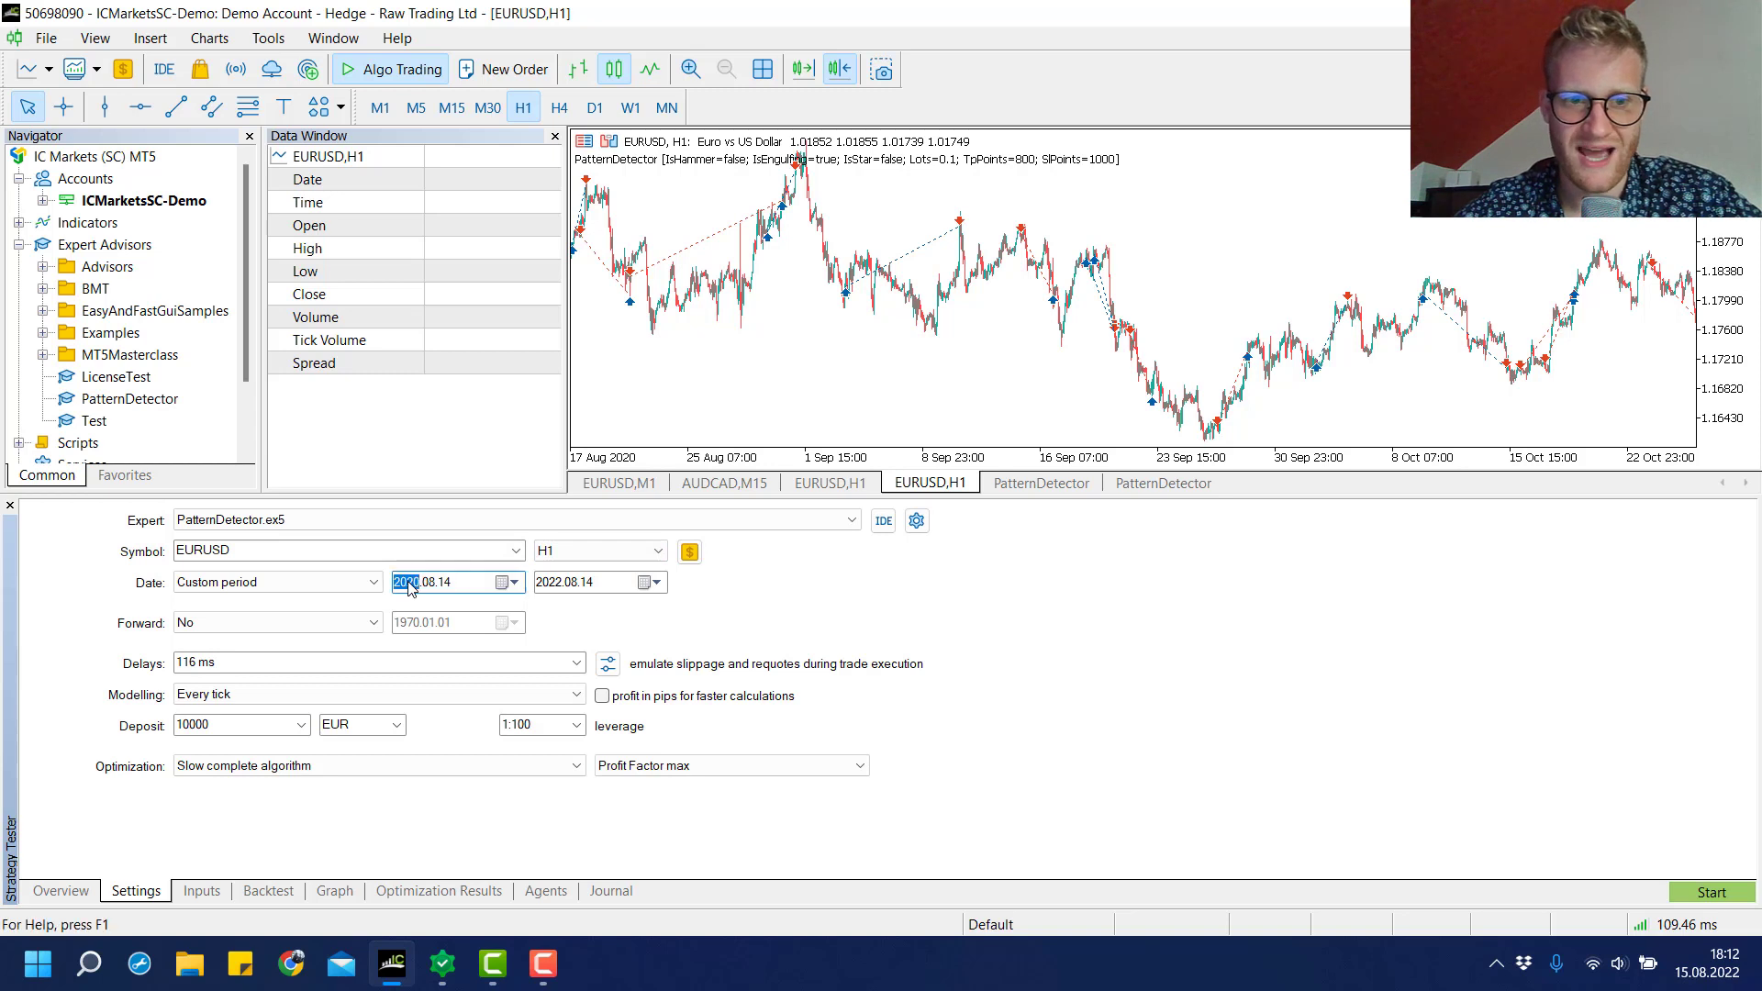
click(833, 586)
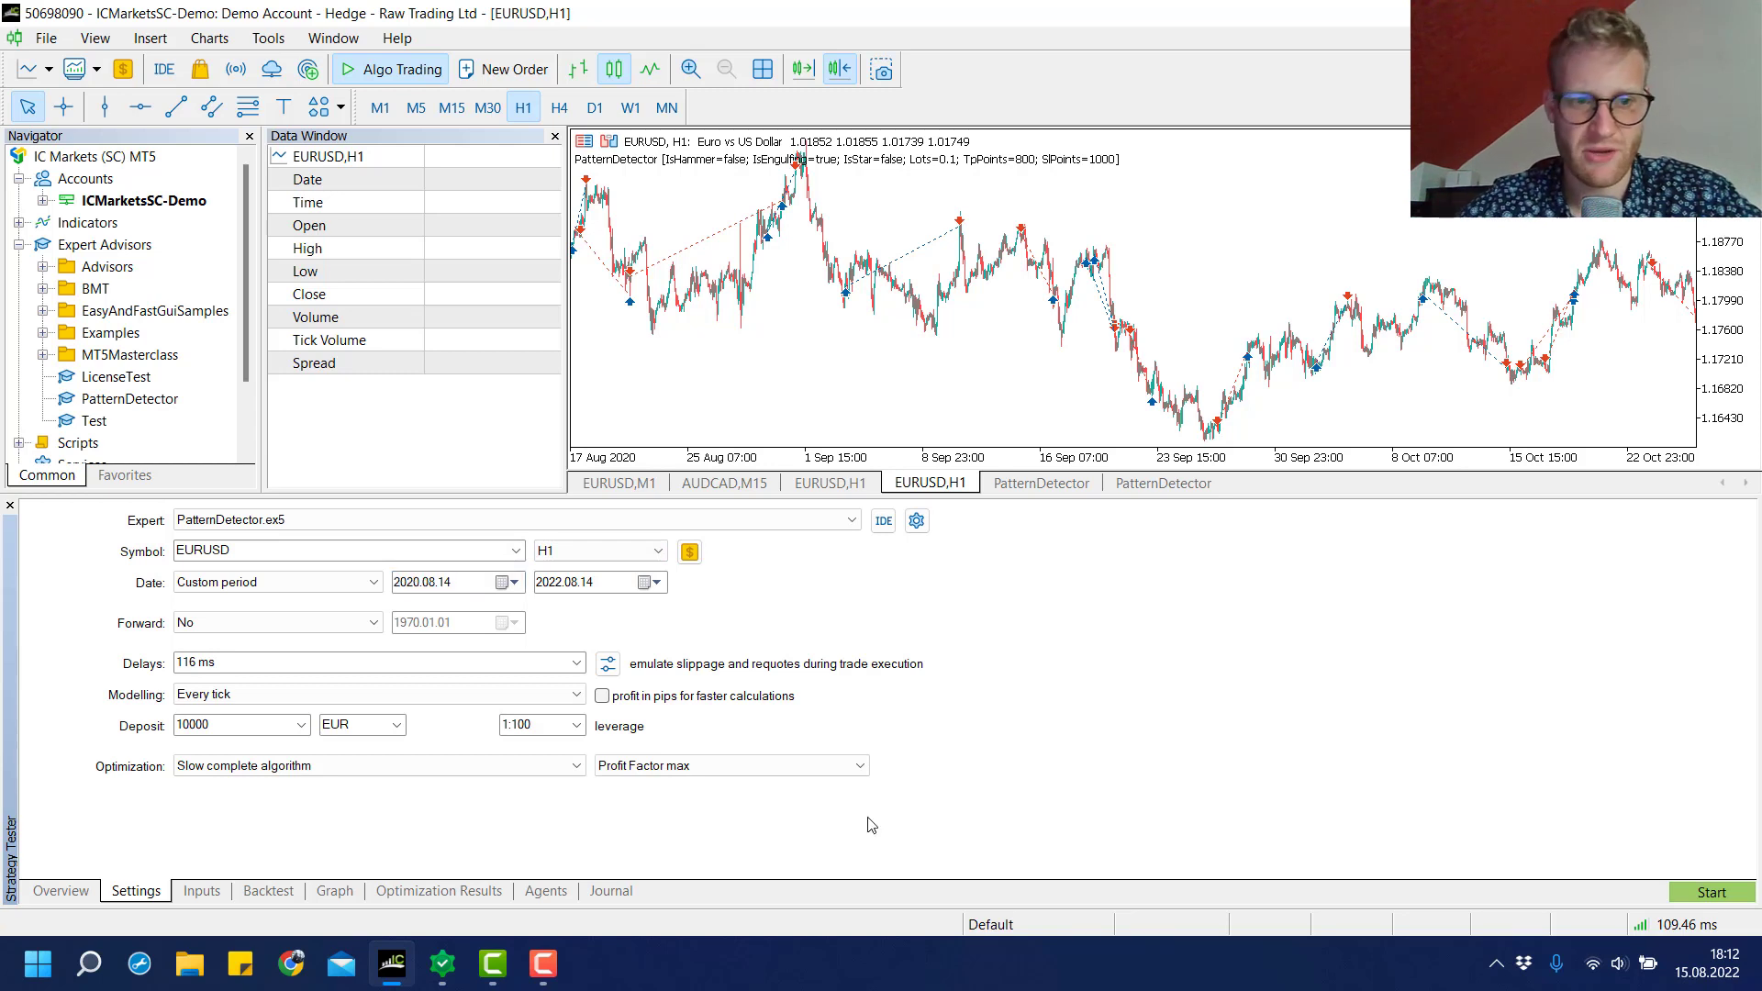
click(268, 890)
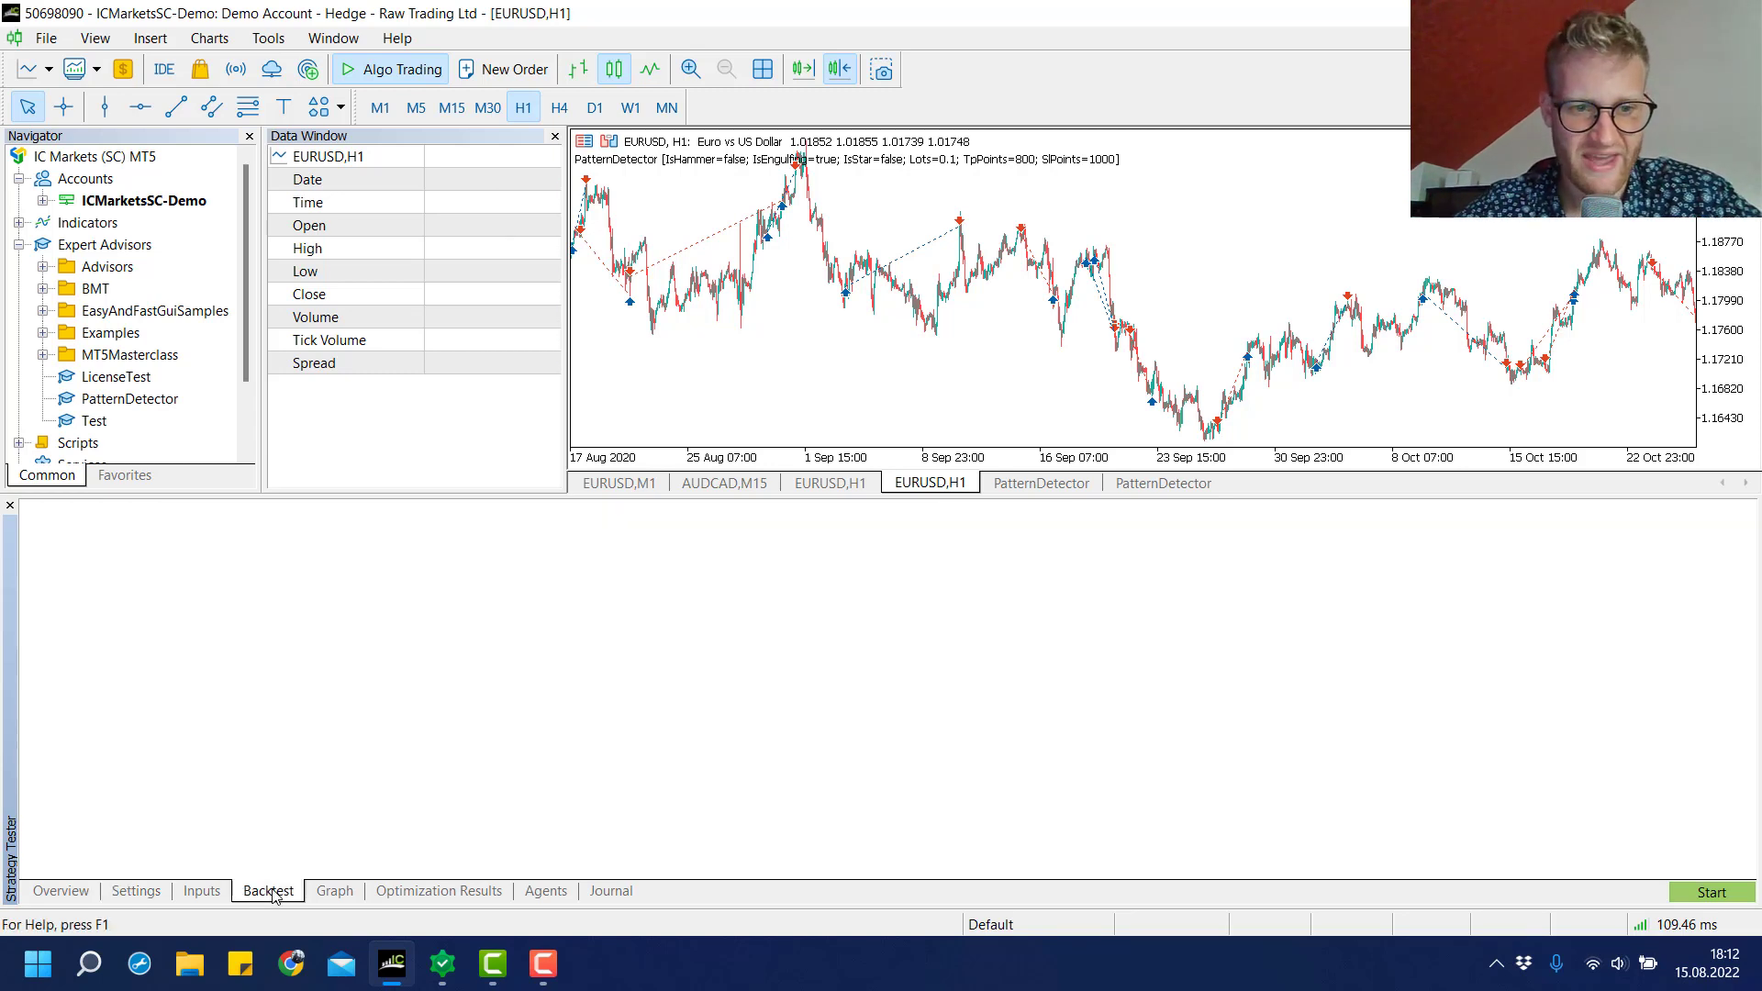
Step: Examine the start, step and stop values of the TpPoints and SlPoints inputs and the total number of passes
click(200, 890)
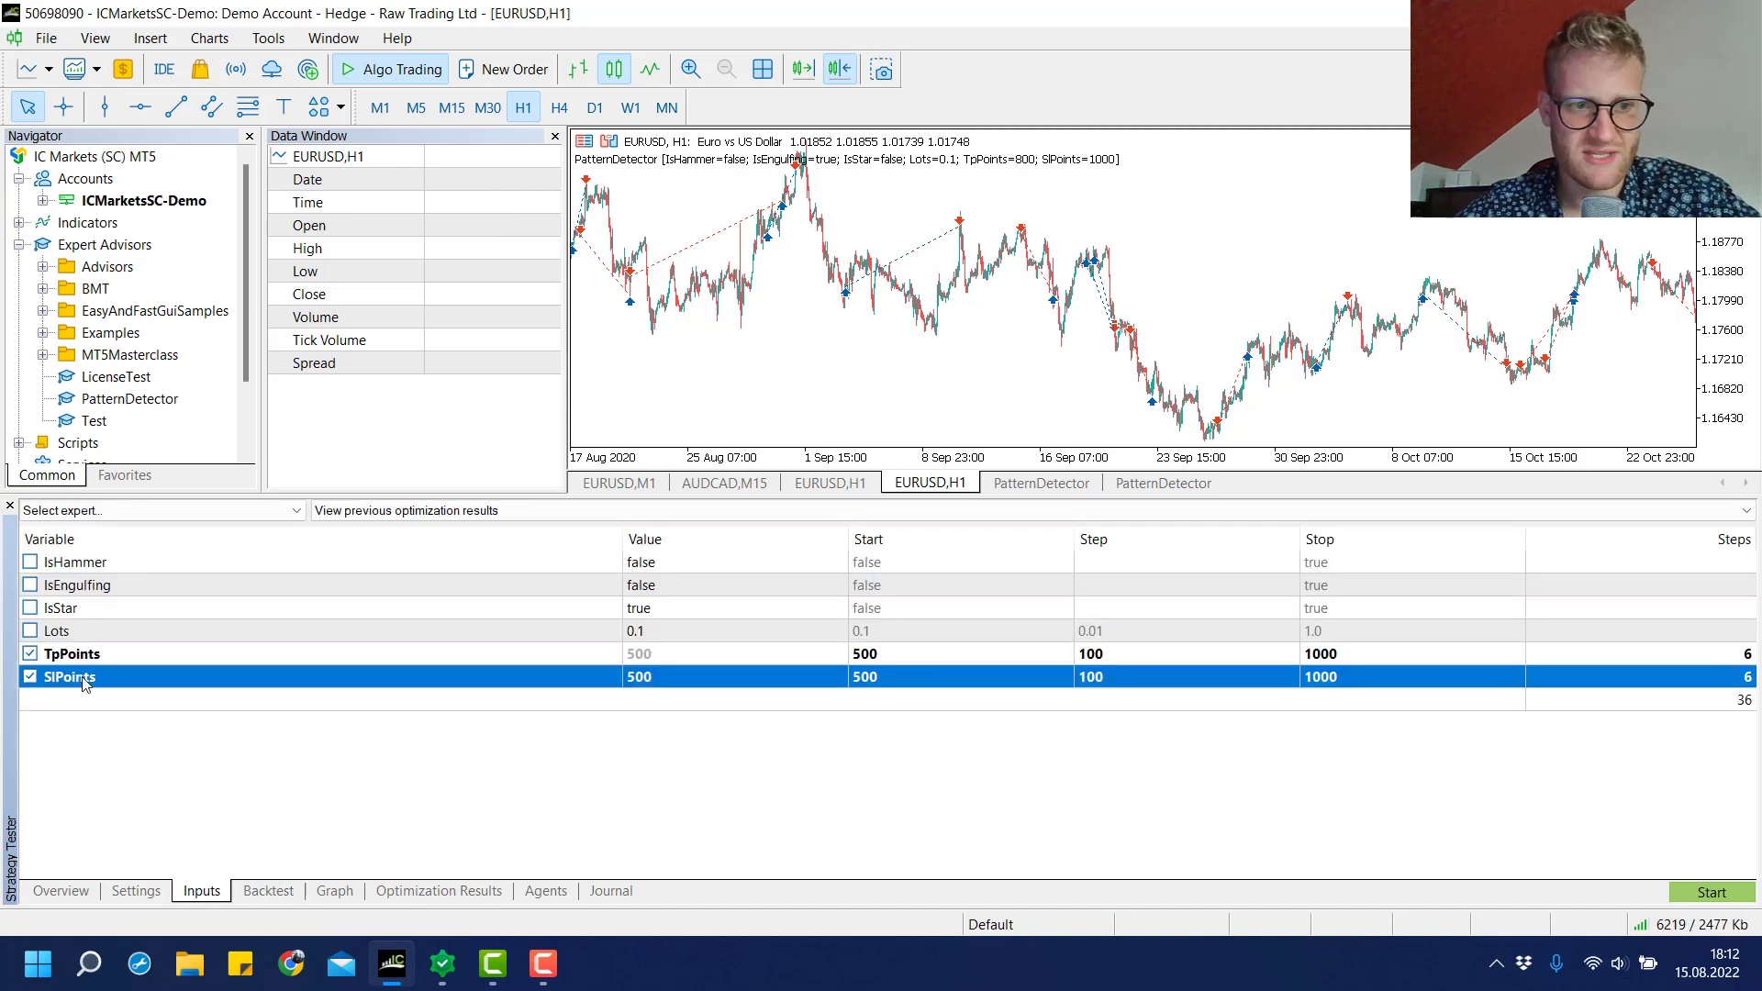
click(147, 653)
click(173, 678)
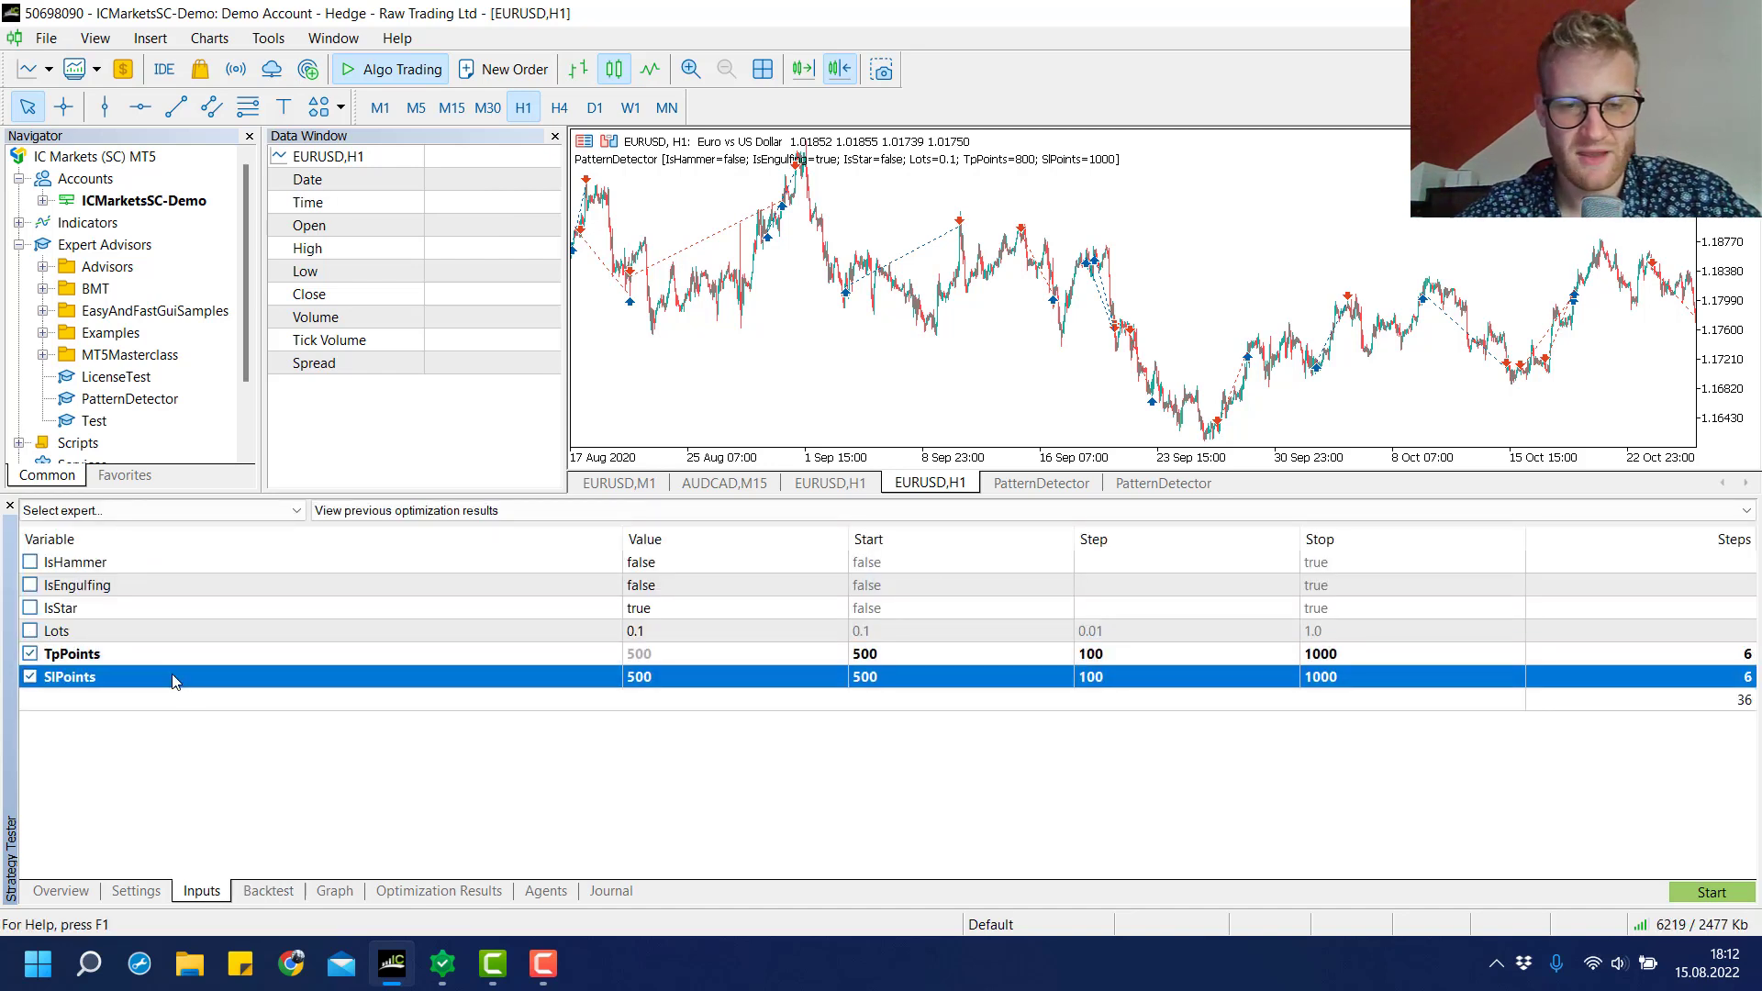
click(332, 655)
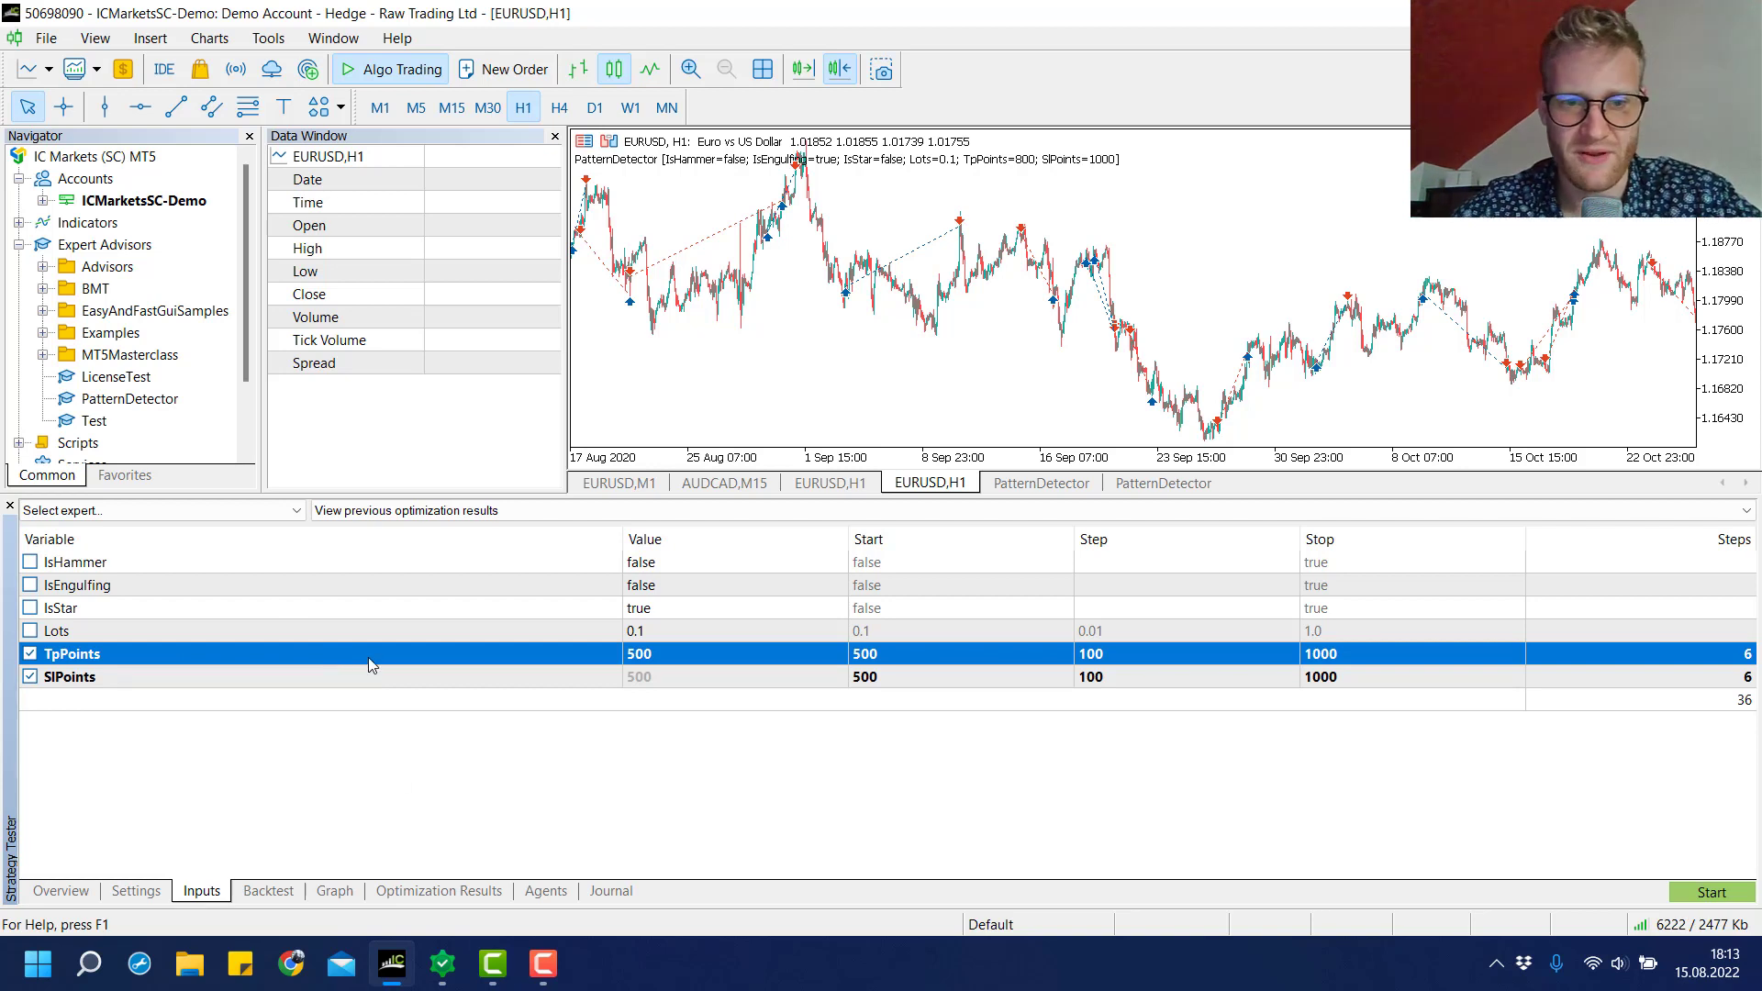
click(237, 678)
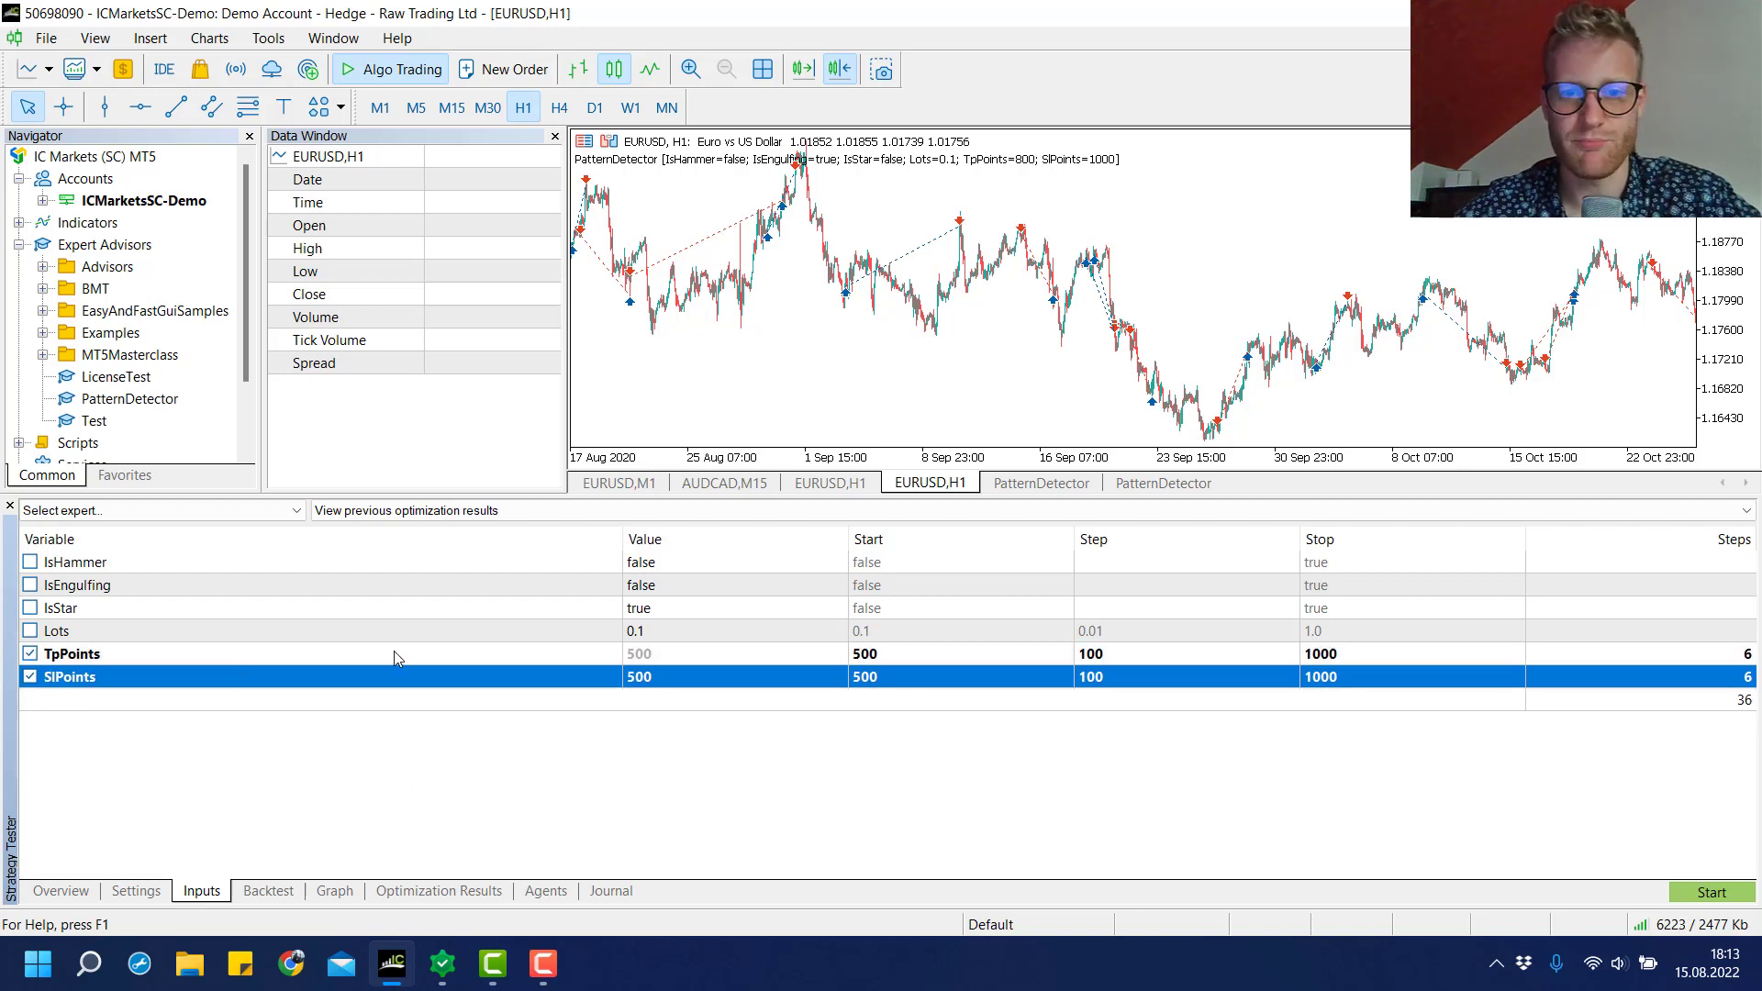
click(543, 656)
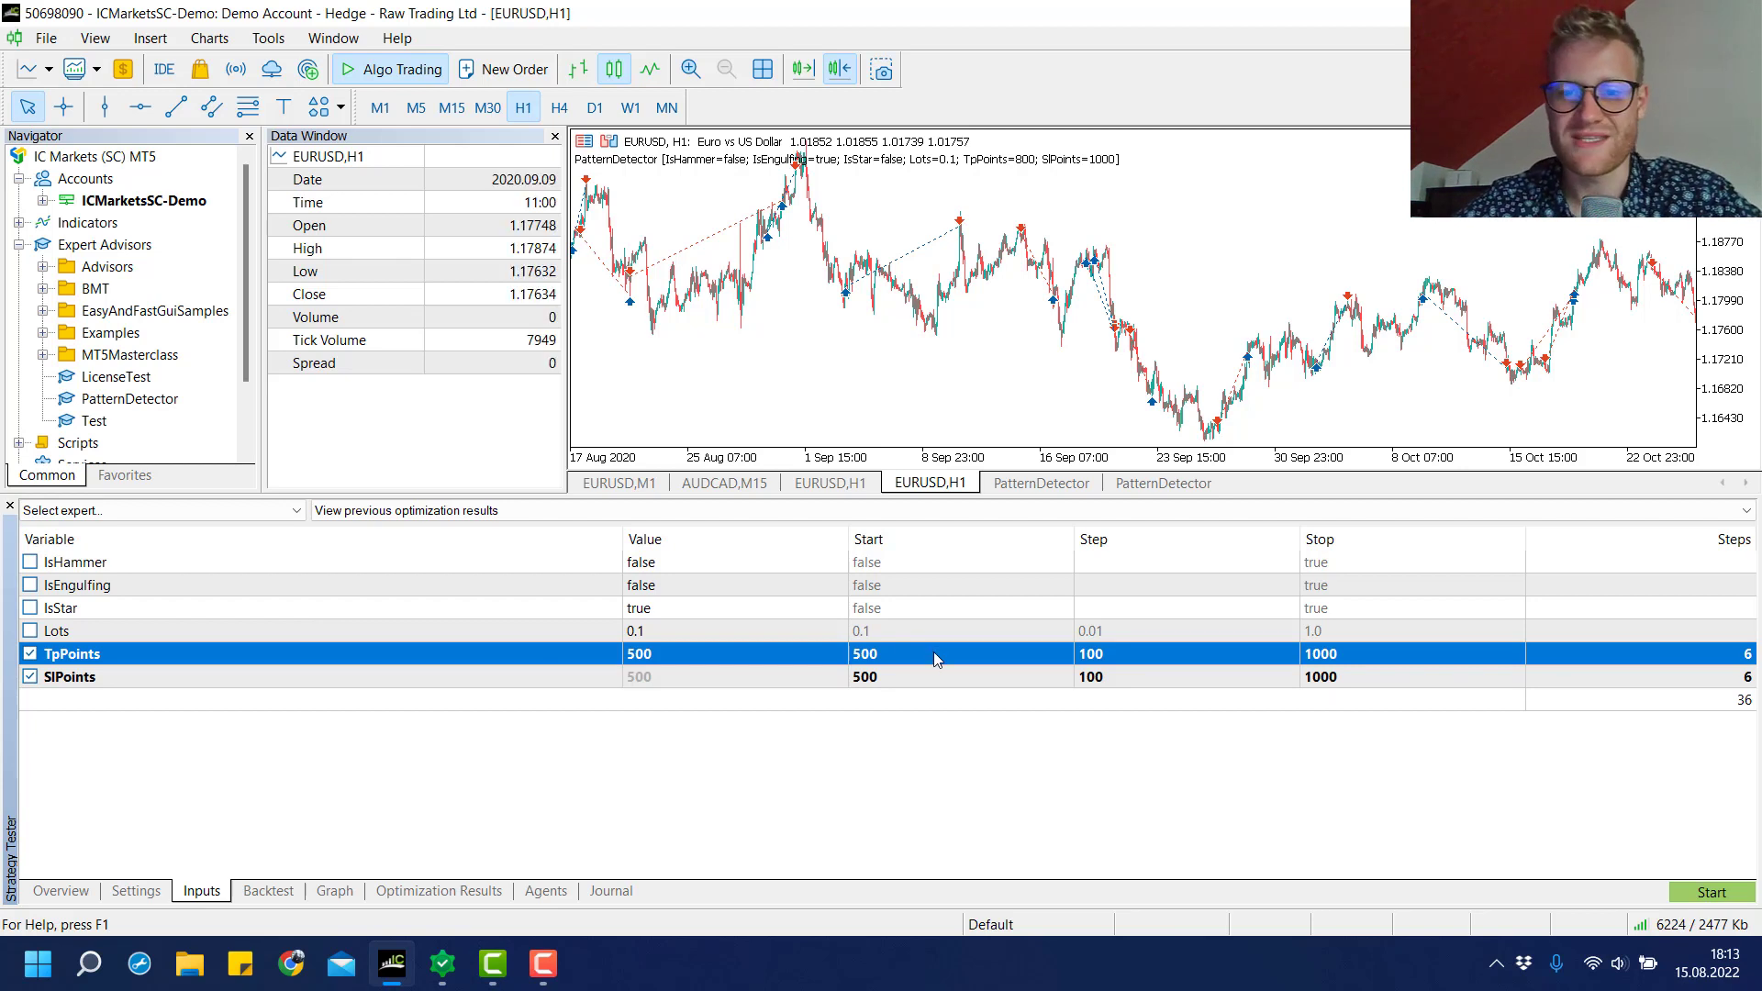
click(890, 679)
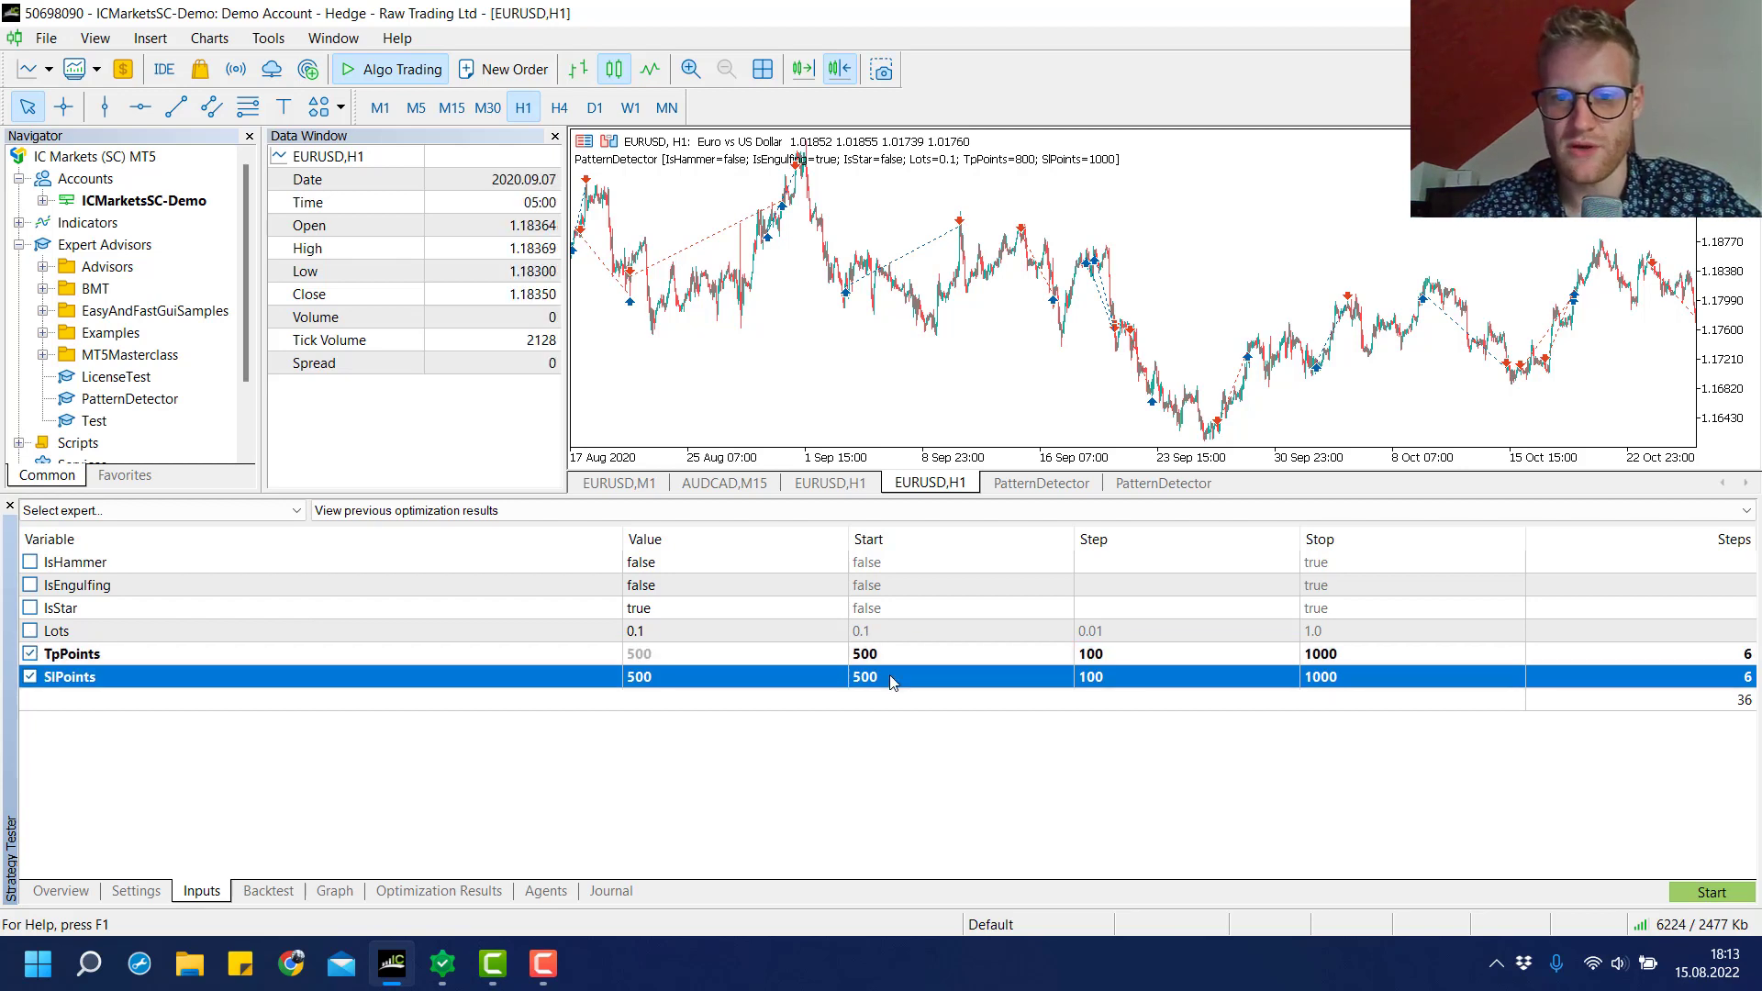
click(900, 657)
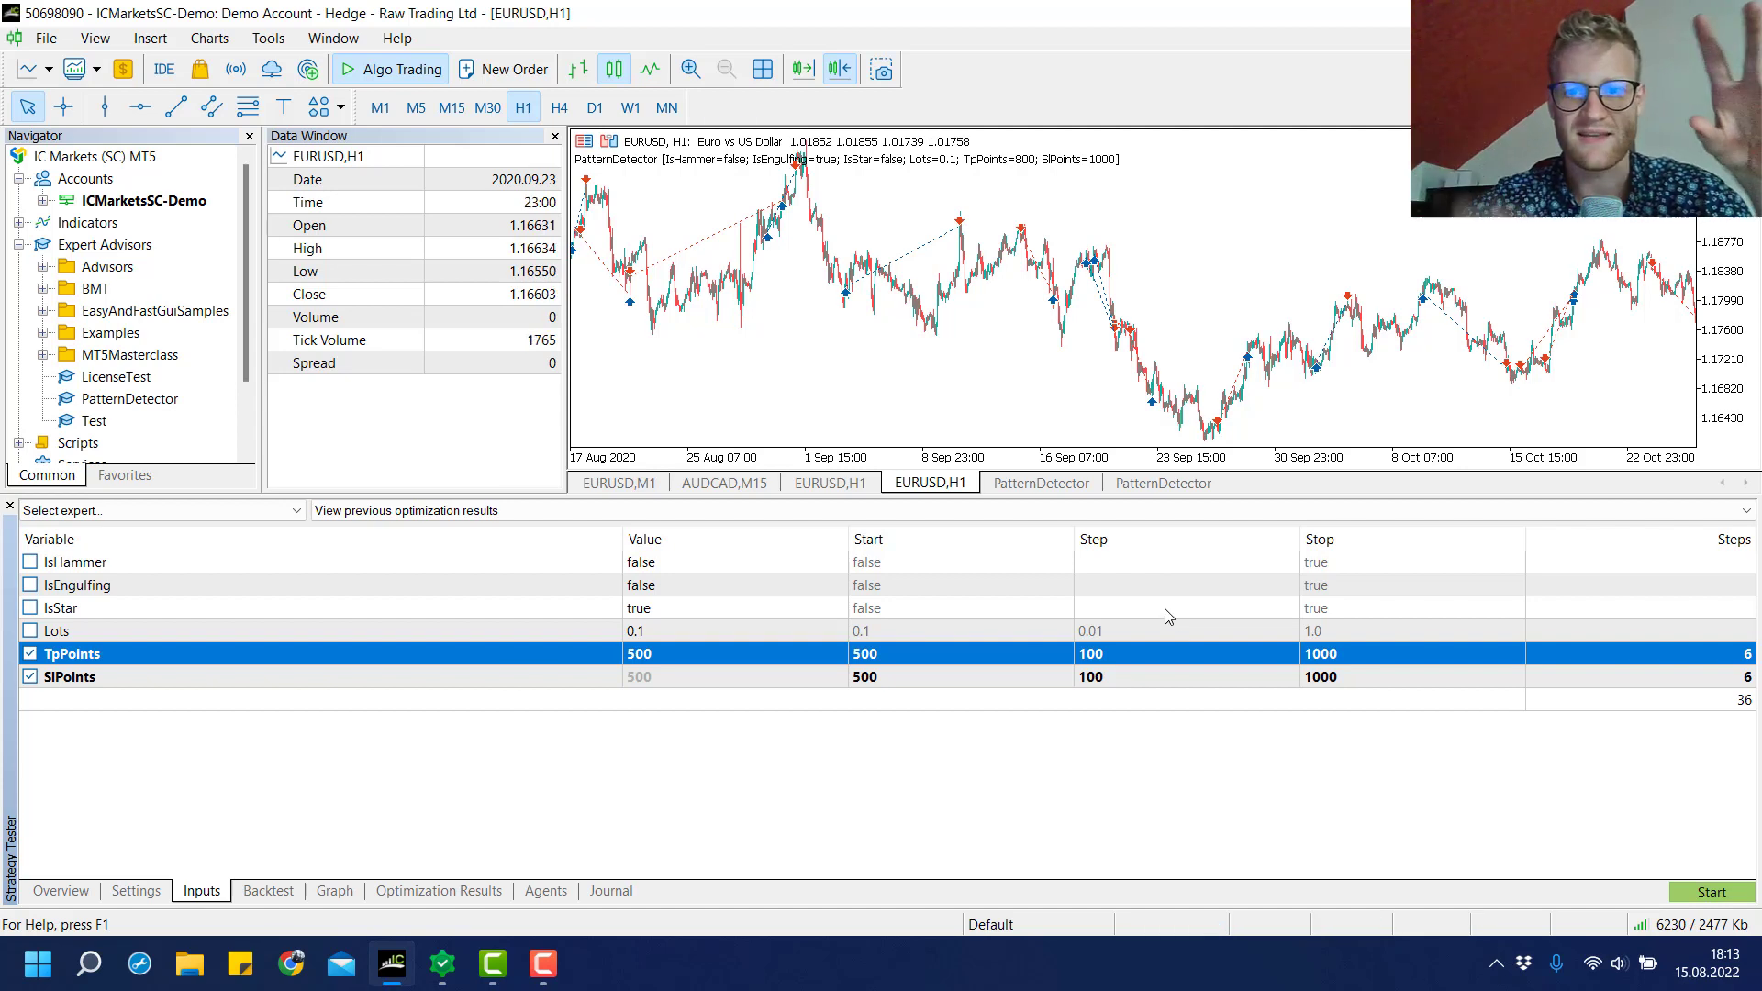
click(1633, 702)
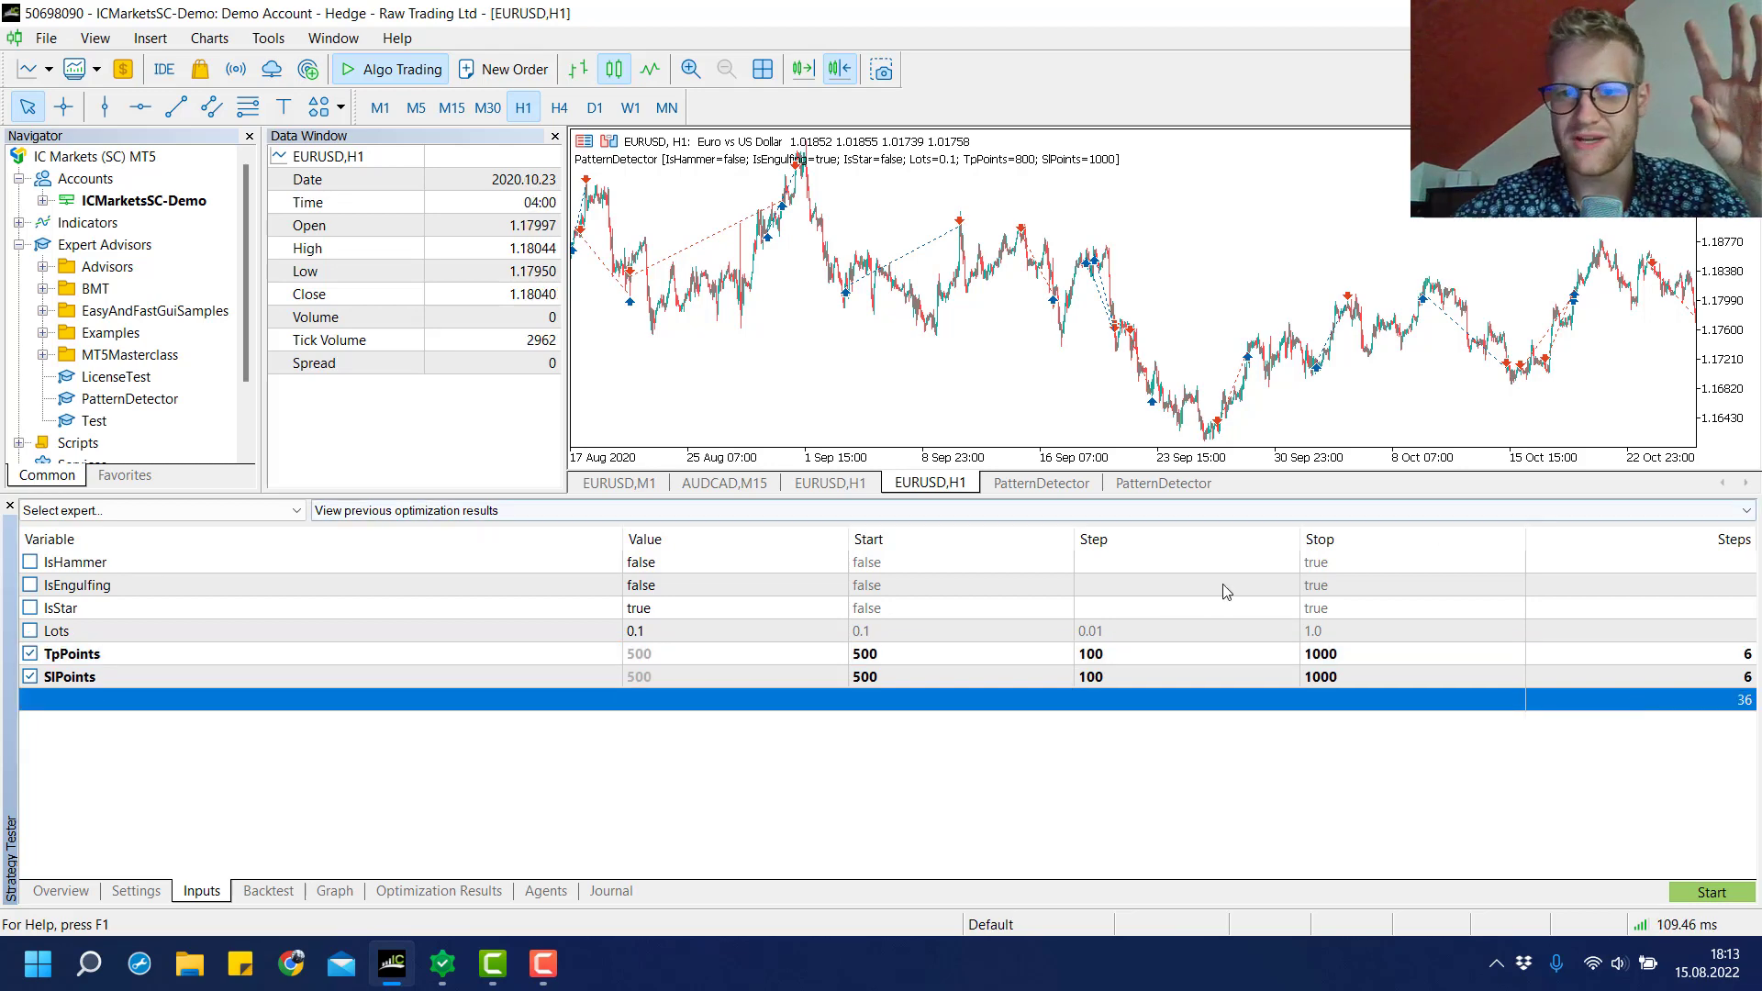
Step: Start the optimization of TpPoints and SlPoints and bring up the list of testing agents
click(1685, 893)
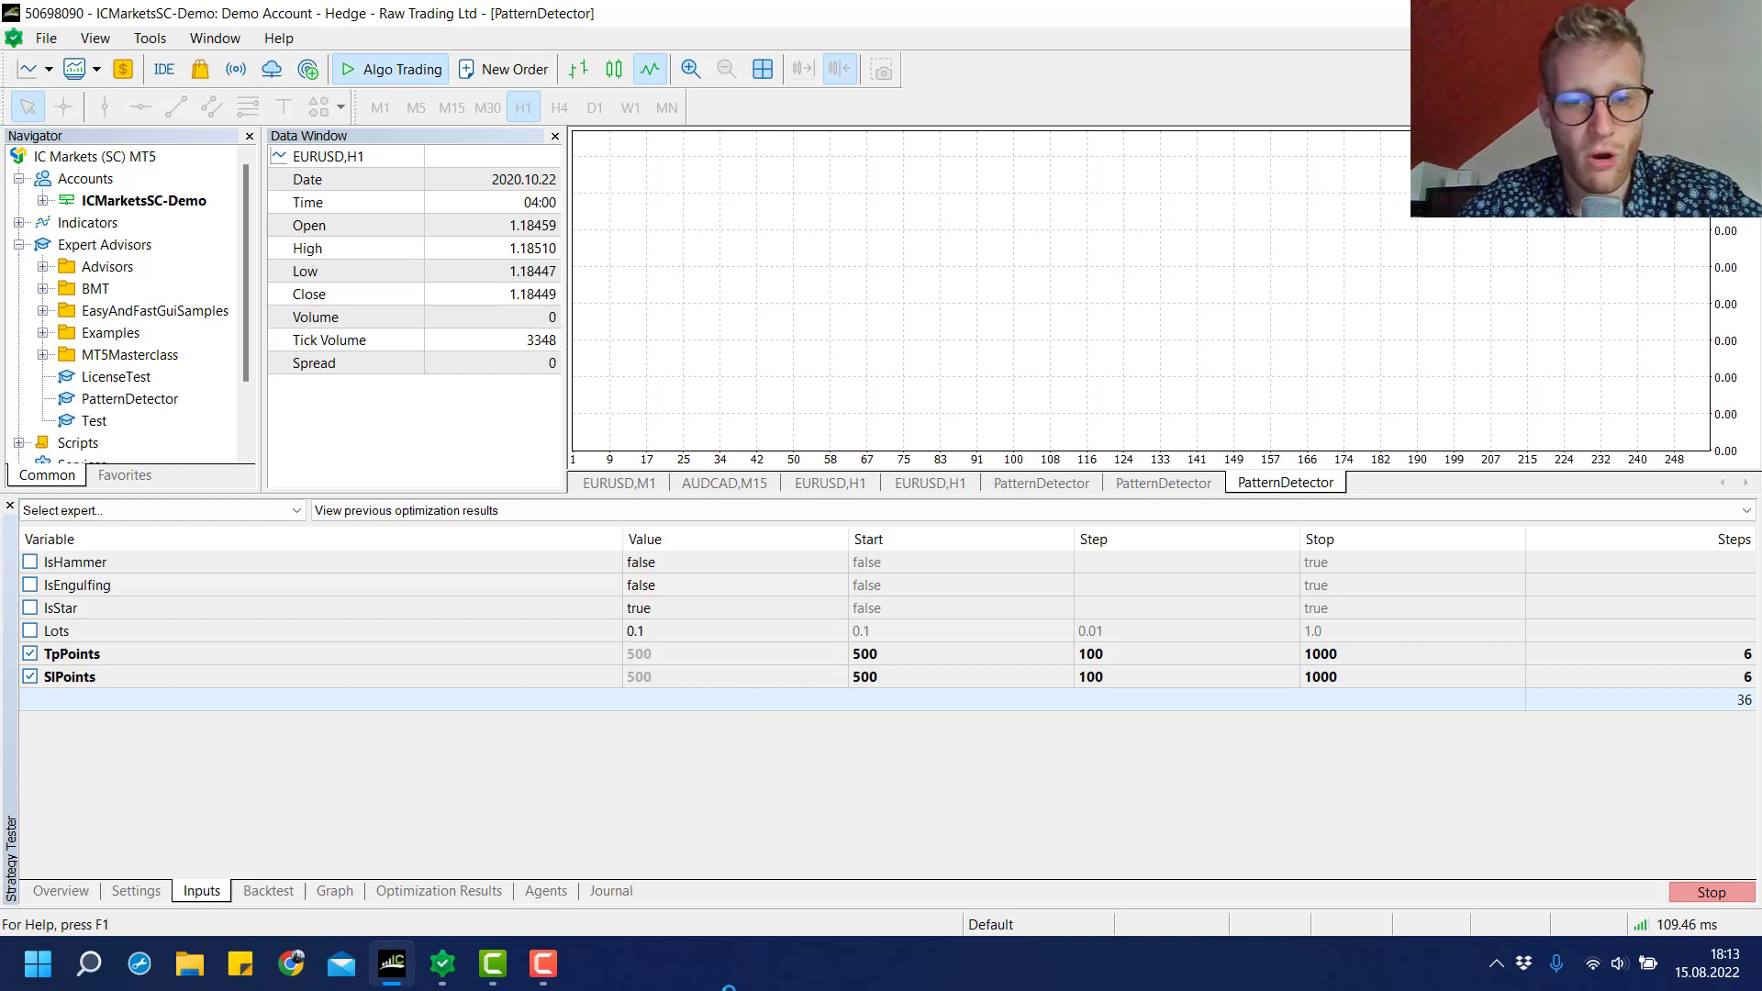
click(136, 895)
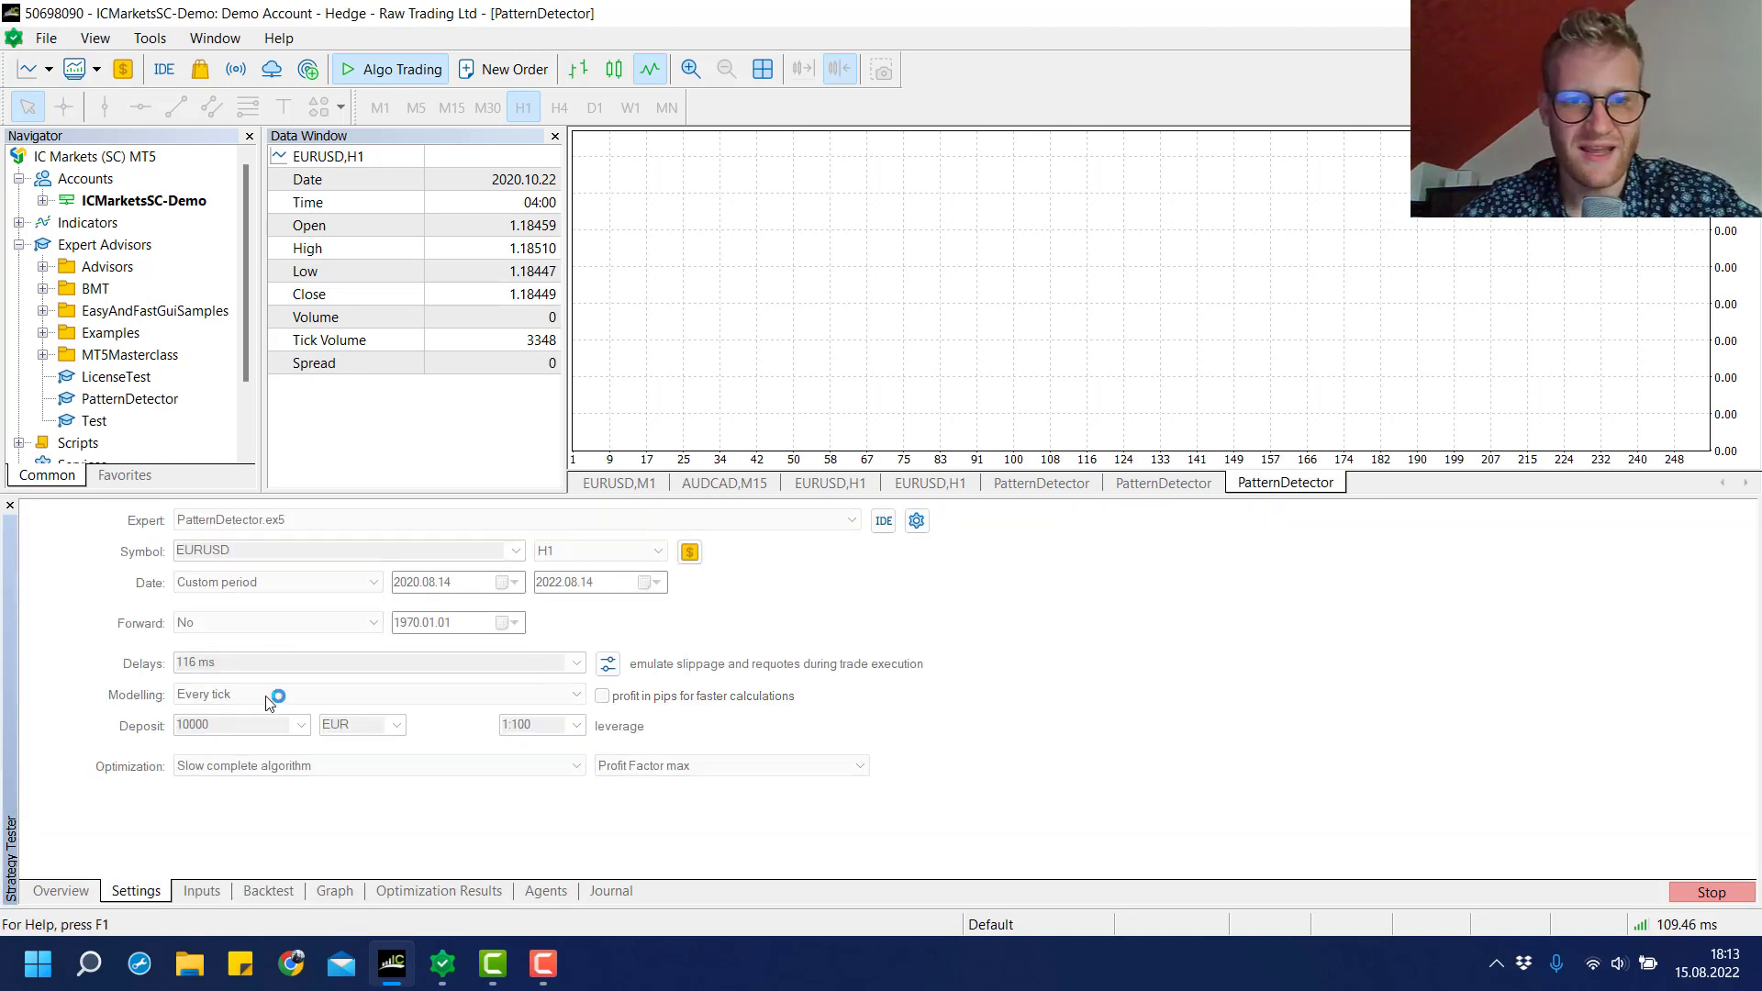
click(293, 895)
click(414, 896)
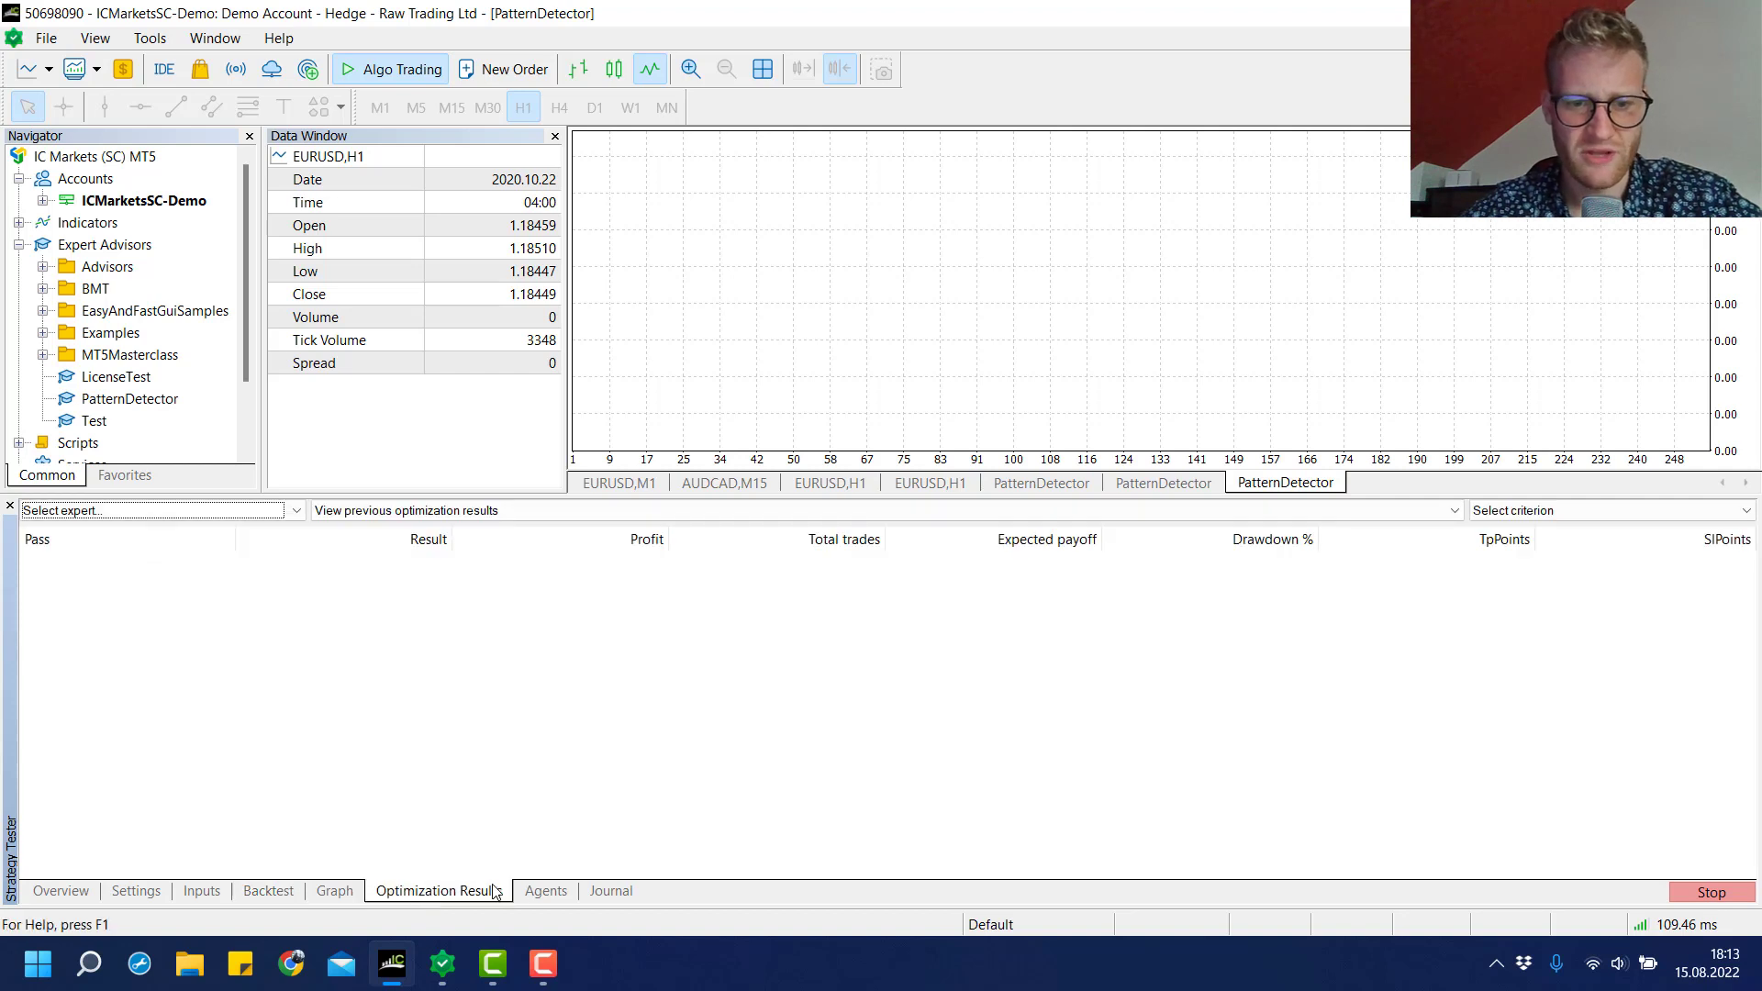
click(550, 894)
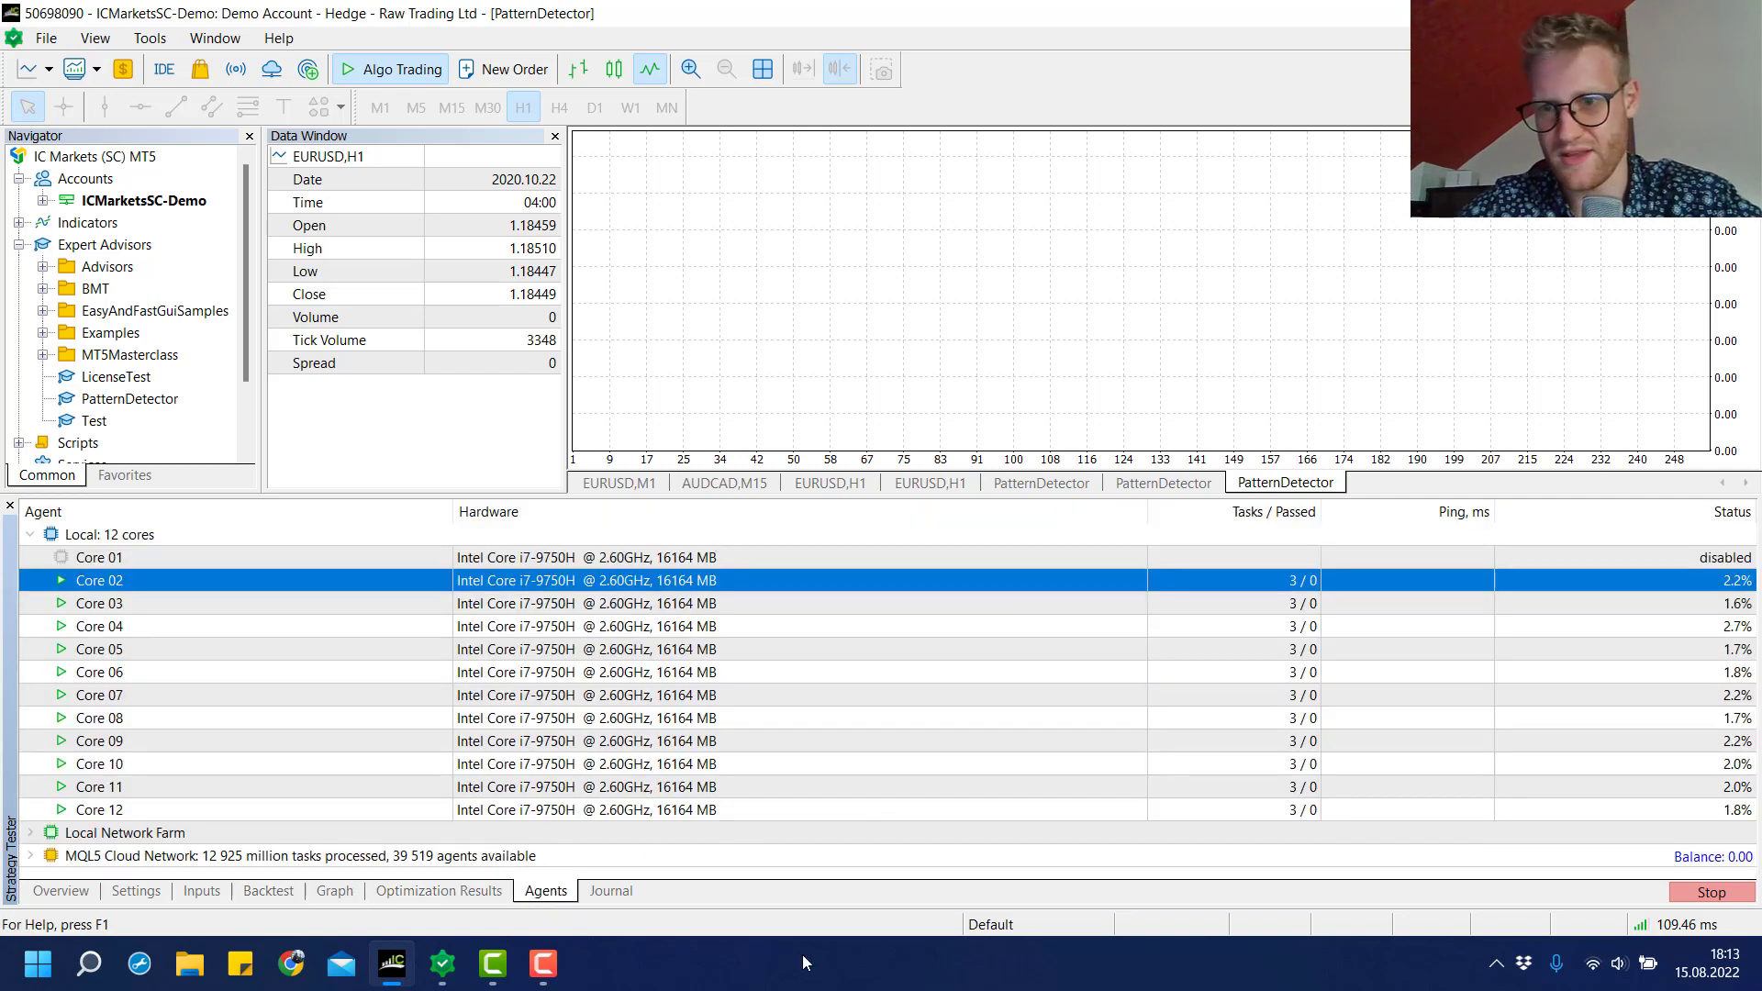
Step: Examine the status and assigned tasks of the local CPU cores running the optimization
key(Down)
key(Down)
key(Down)
key(Down)
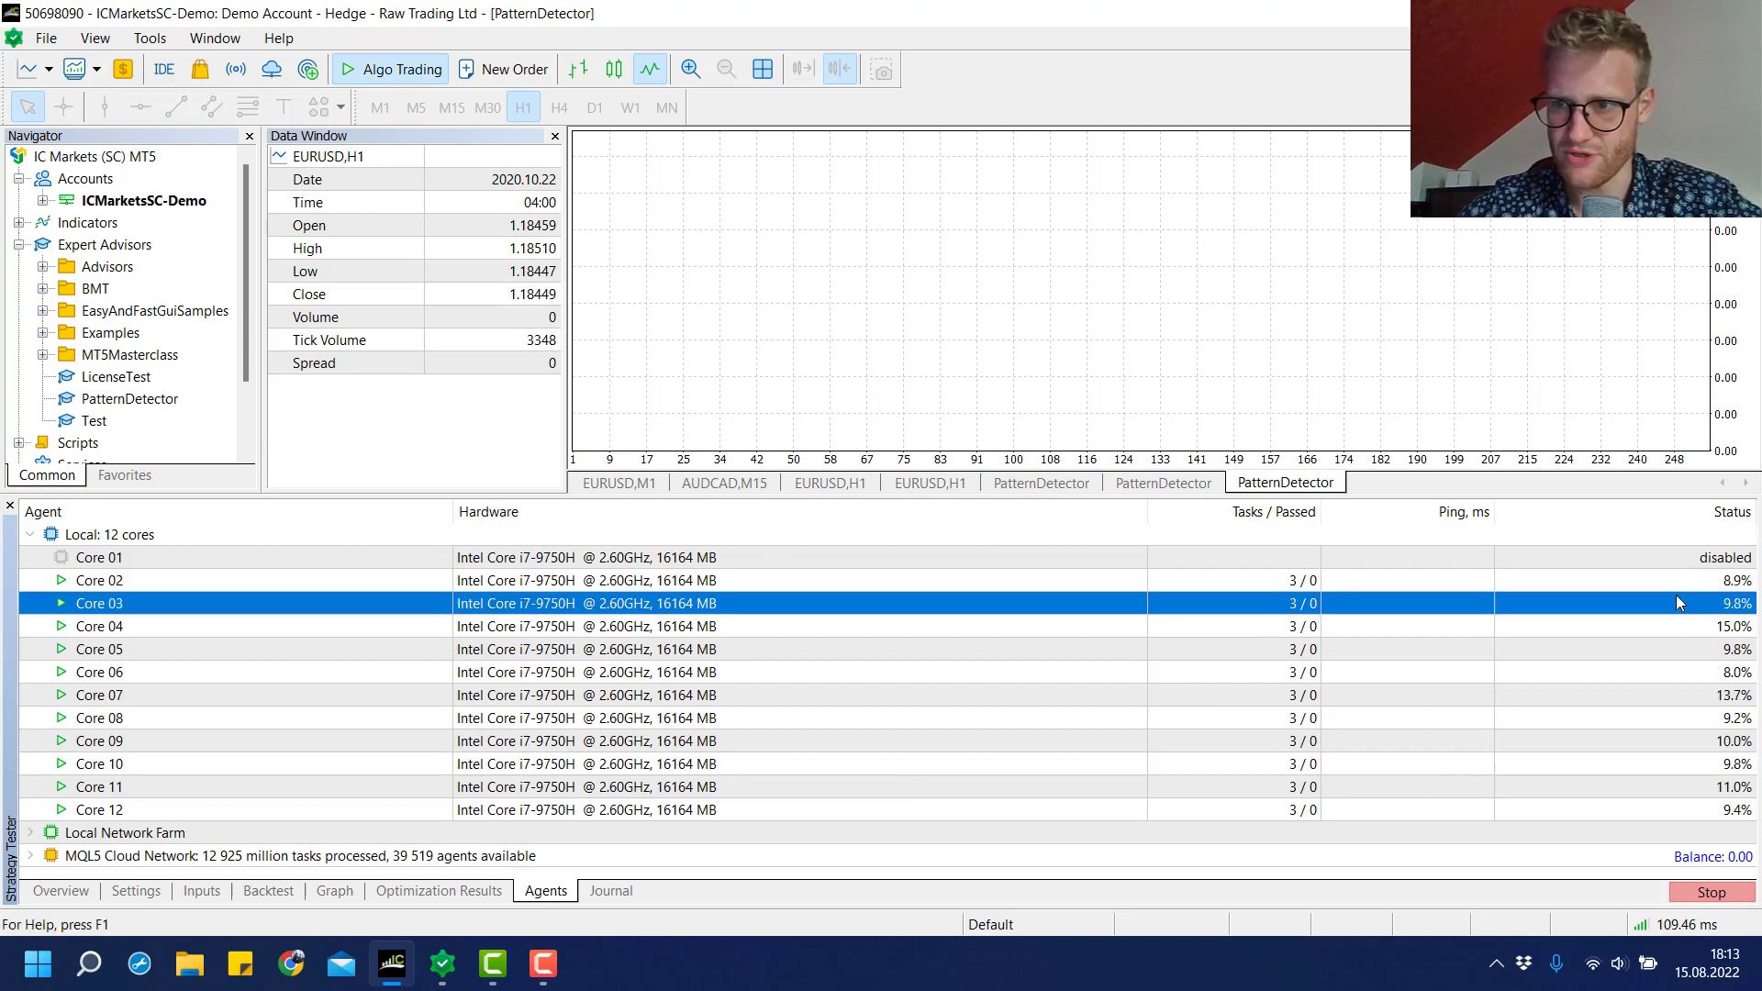
key(Up)
key(Up)
key(Up)
key(Up)
key(Up)
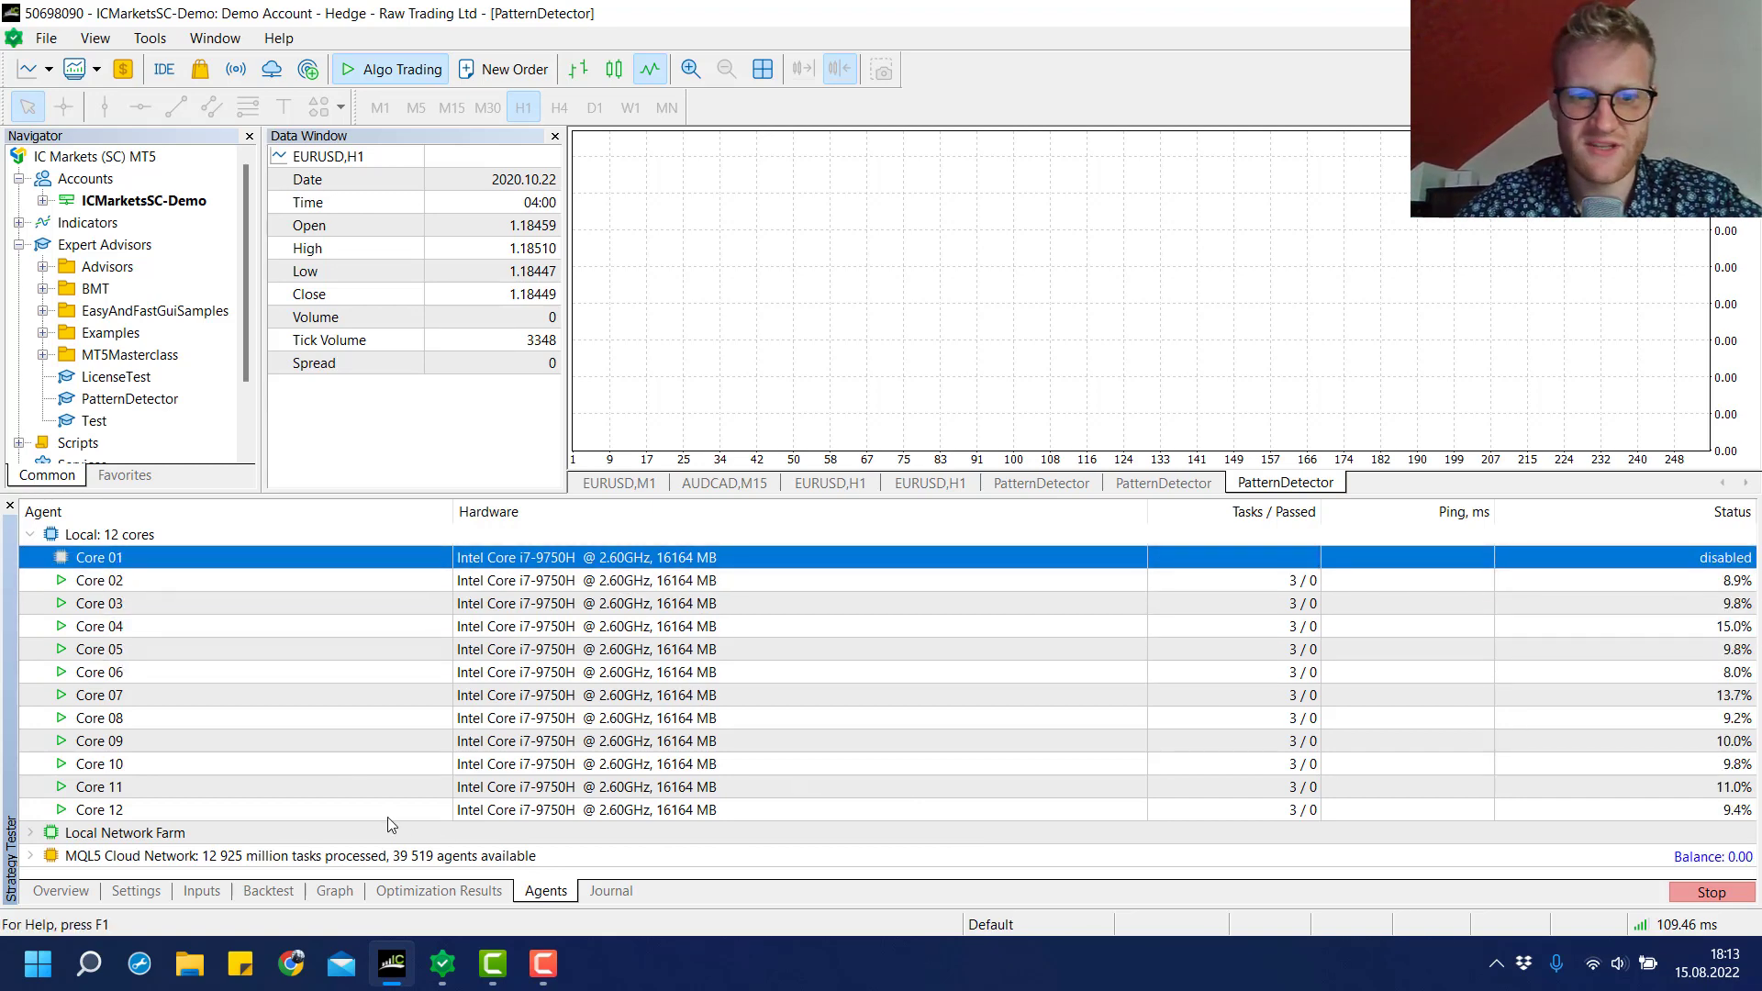
Step: Bring up the optimization results and compare the profit of the best-ranked passes
click(461, 890)
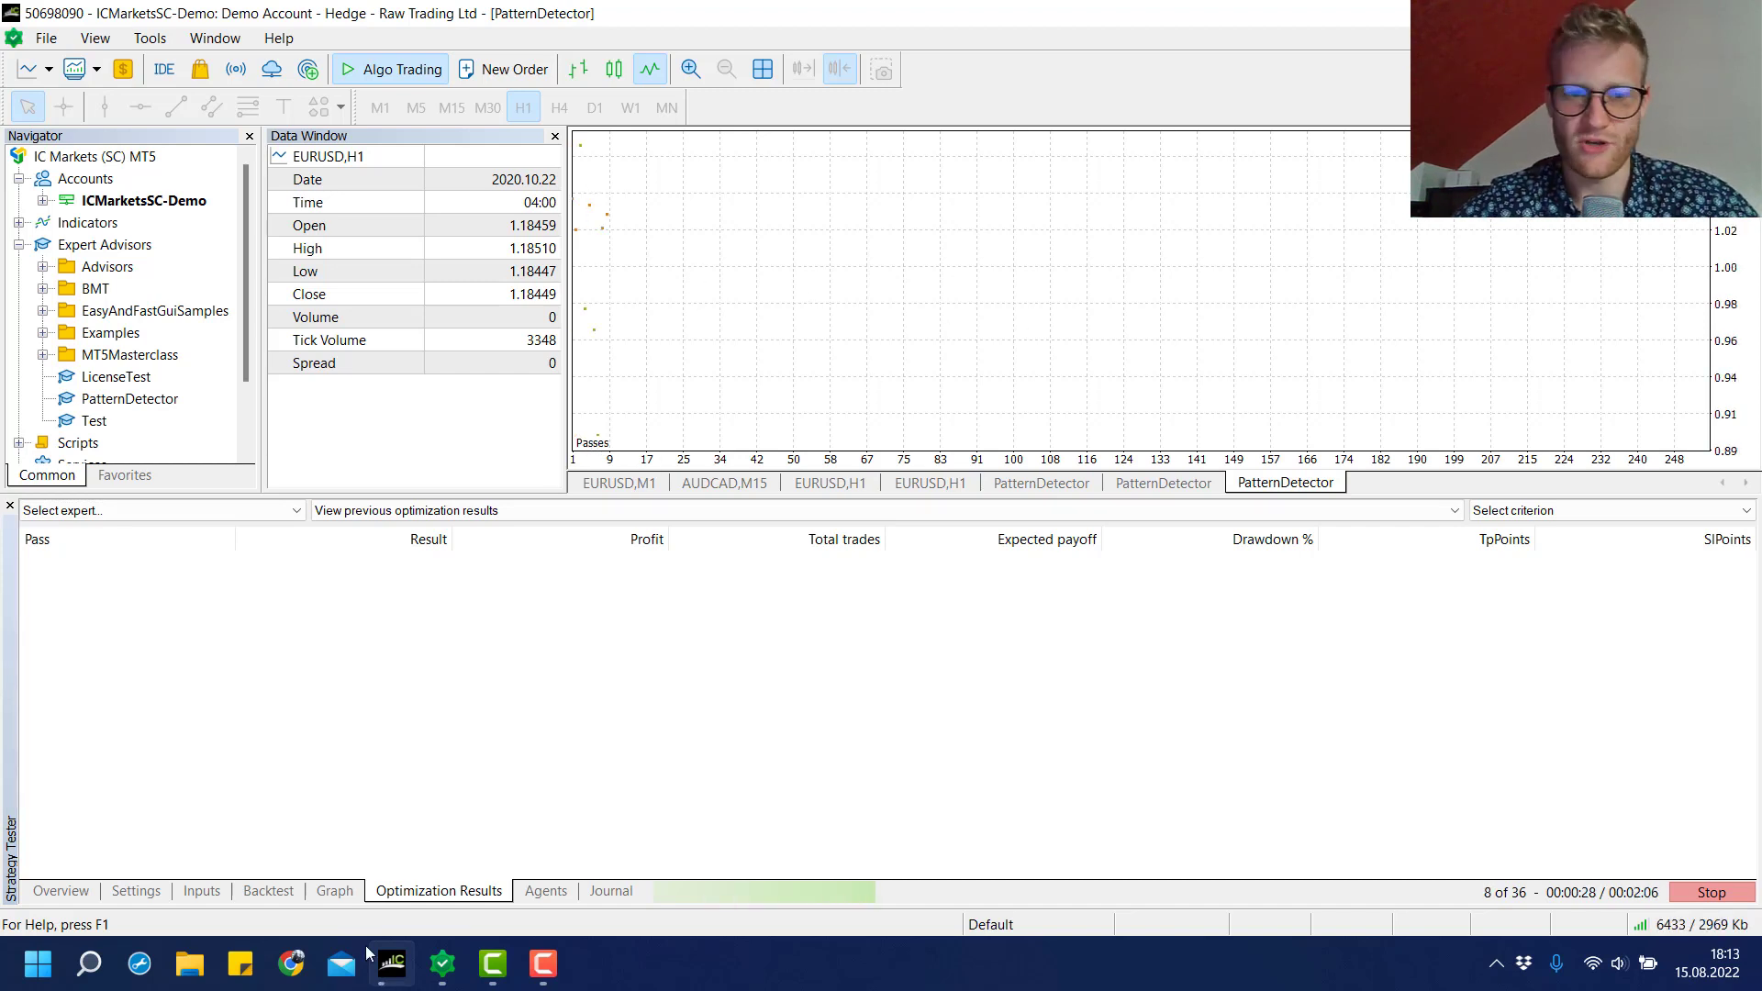
click(330, 892)
click(375, 891)
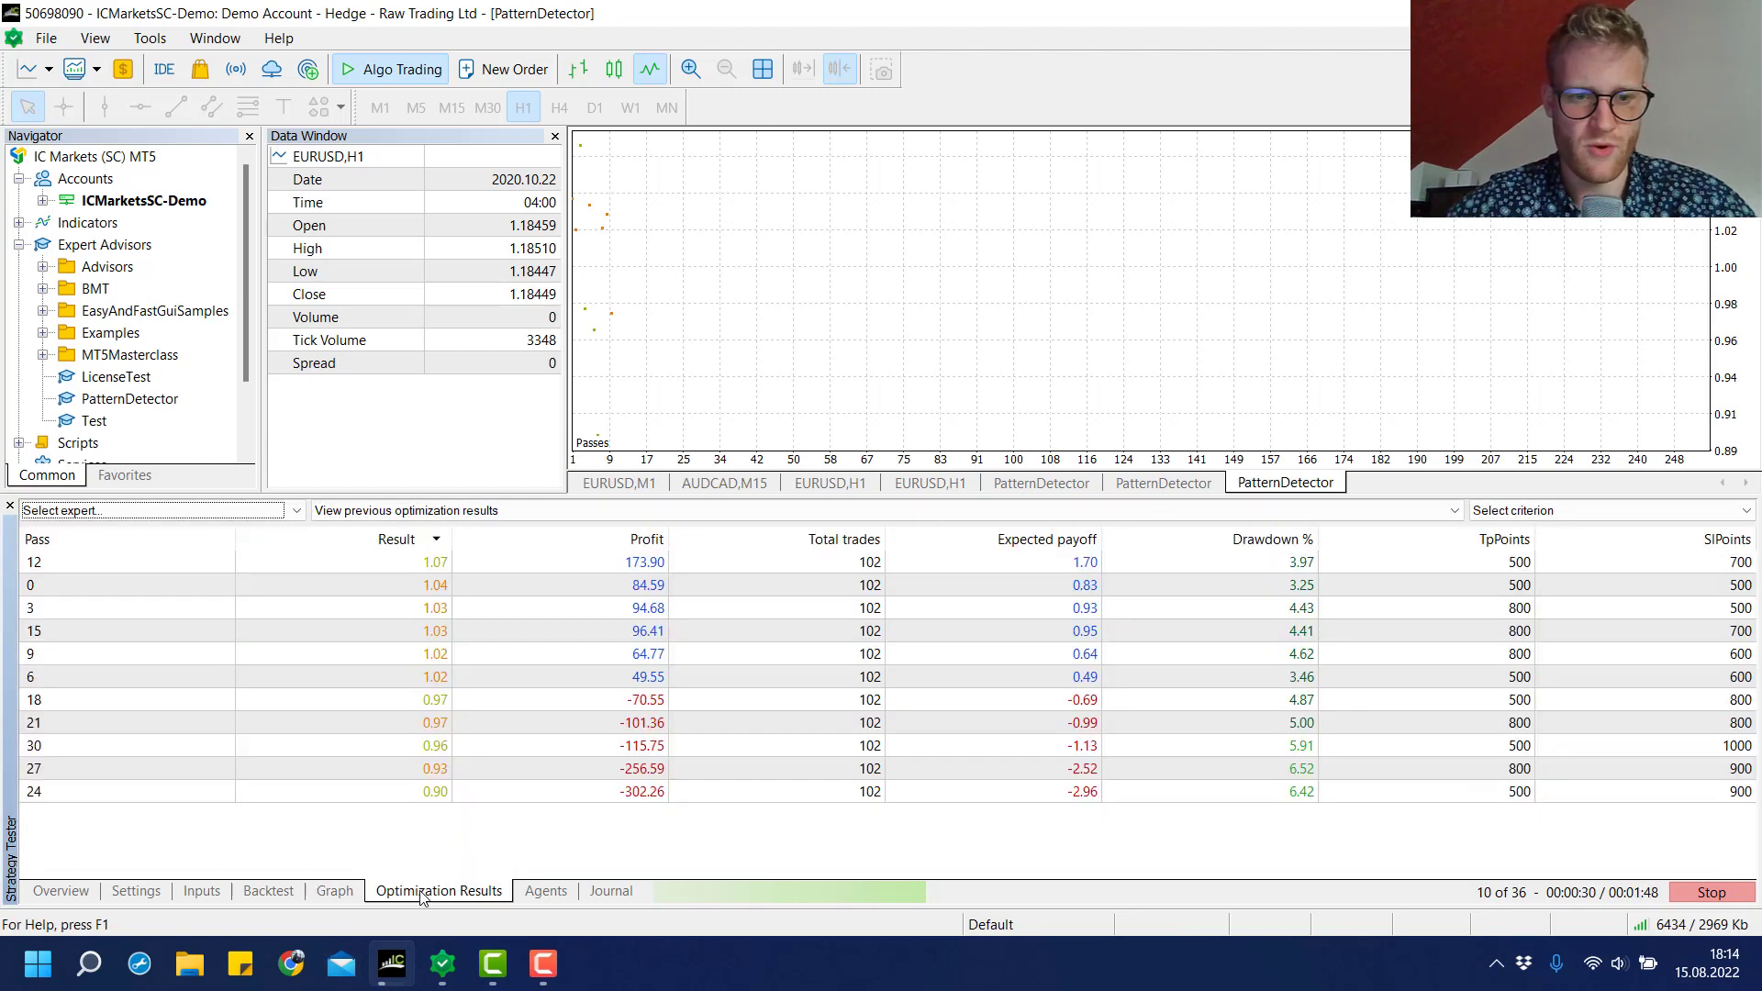
click(541, 595)
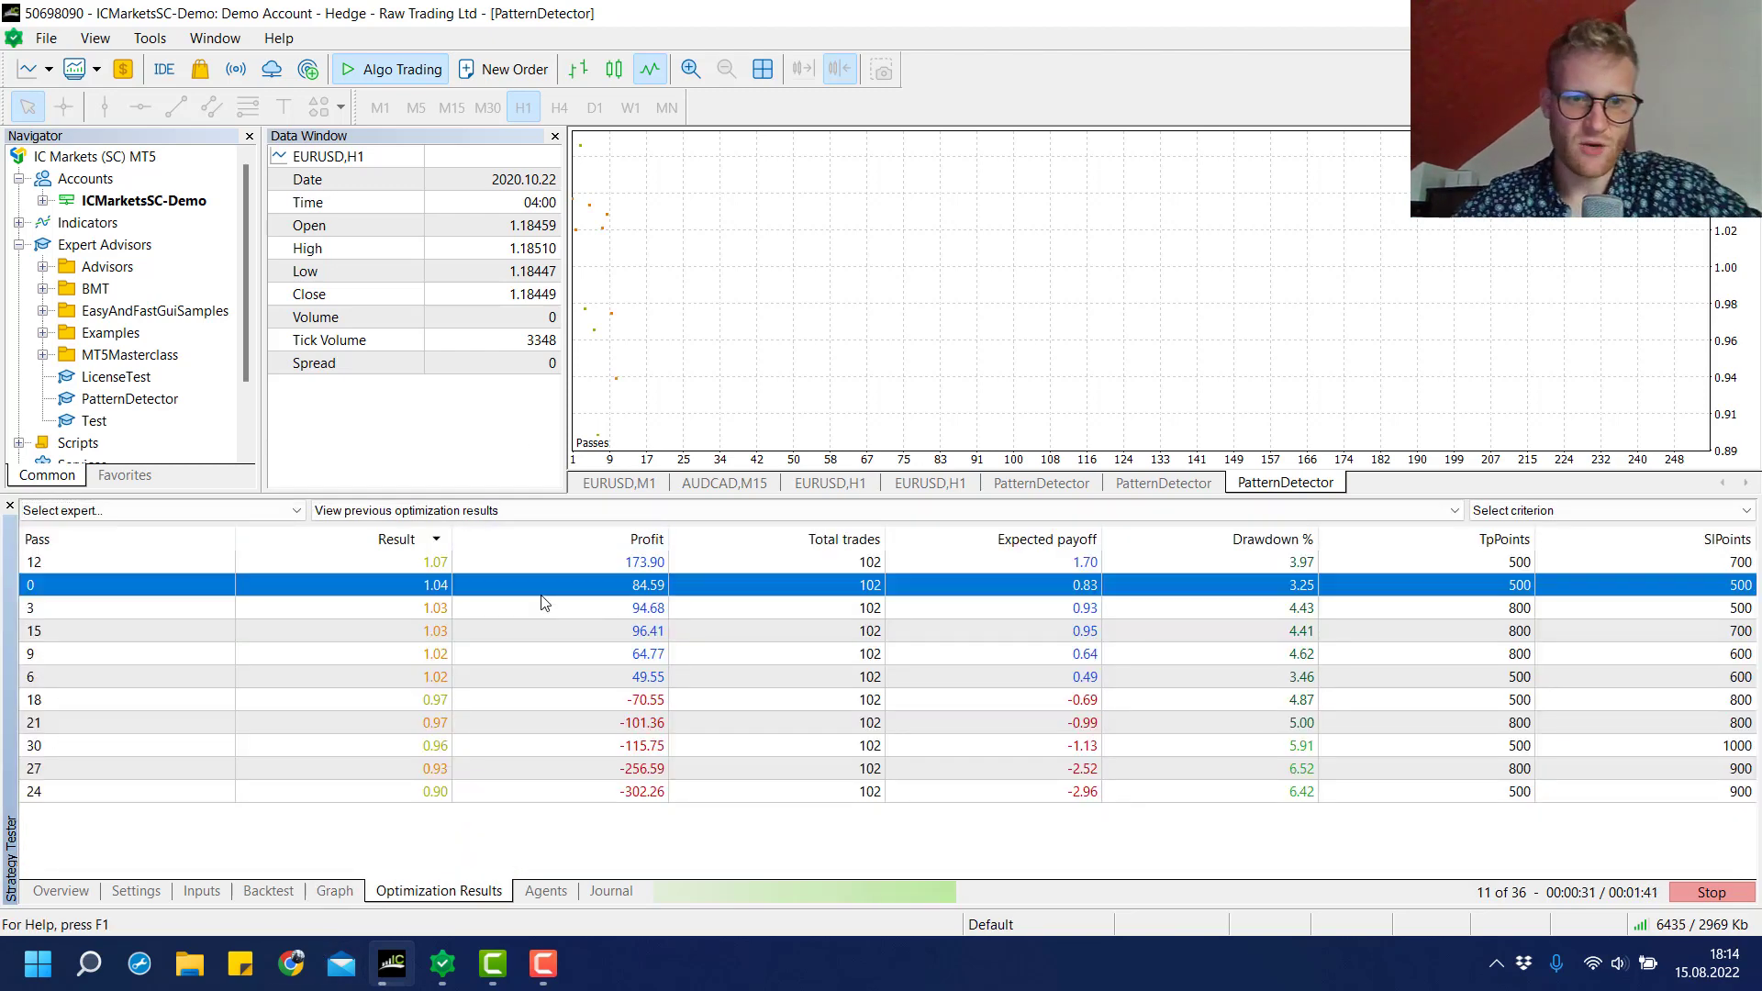
key(Down)
key(Up)
key(Up)
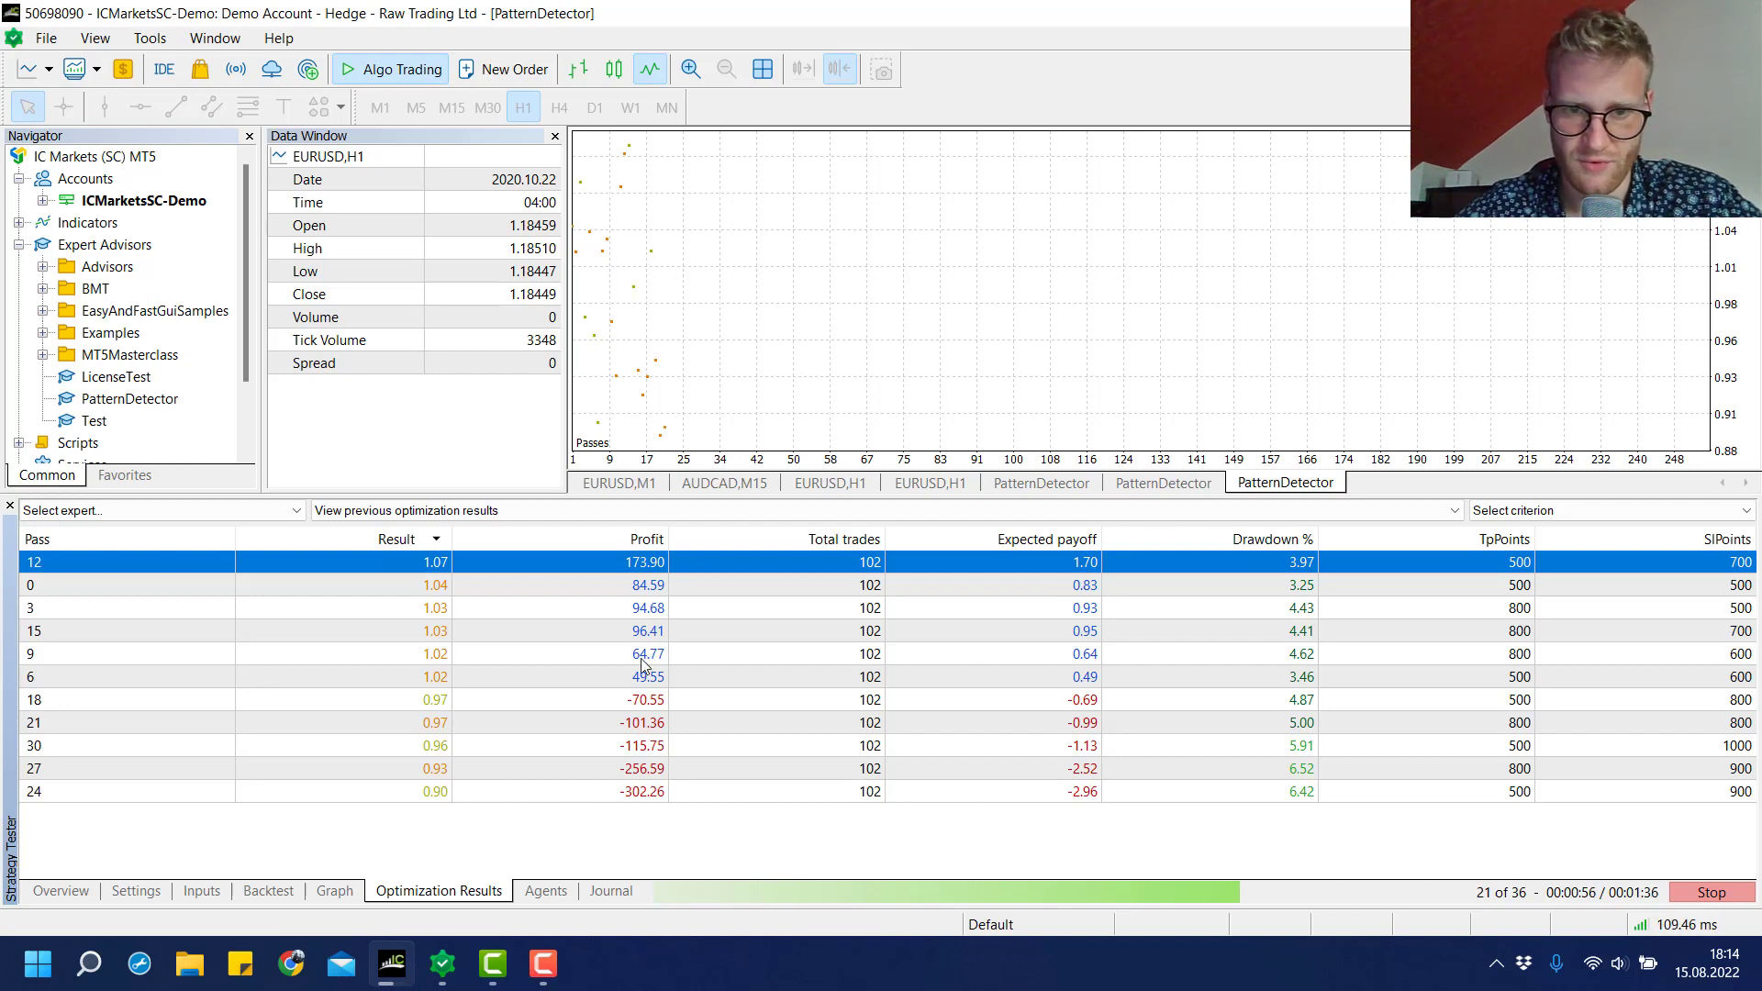
Step: Refresh the optimization results and review the passes from the losing ones up to the best result
click(660, 676)
click(646, 568)
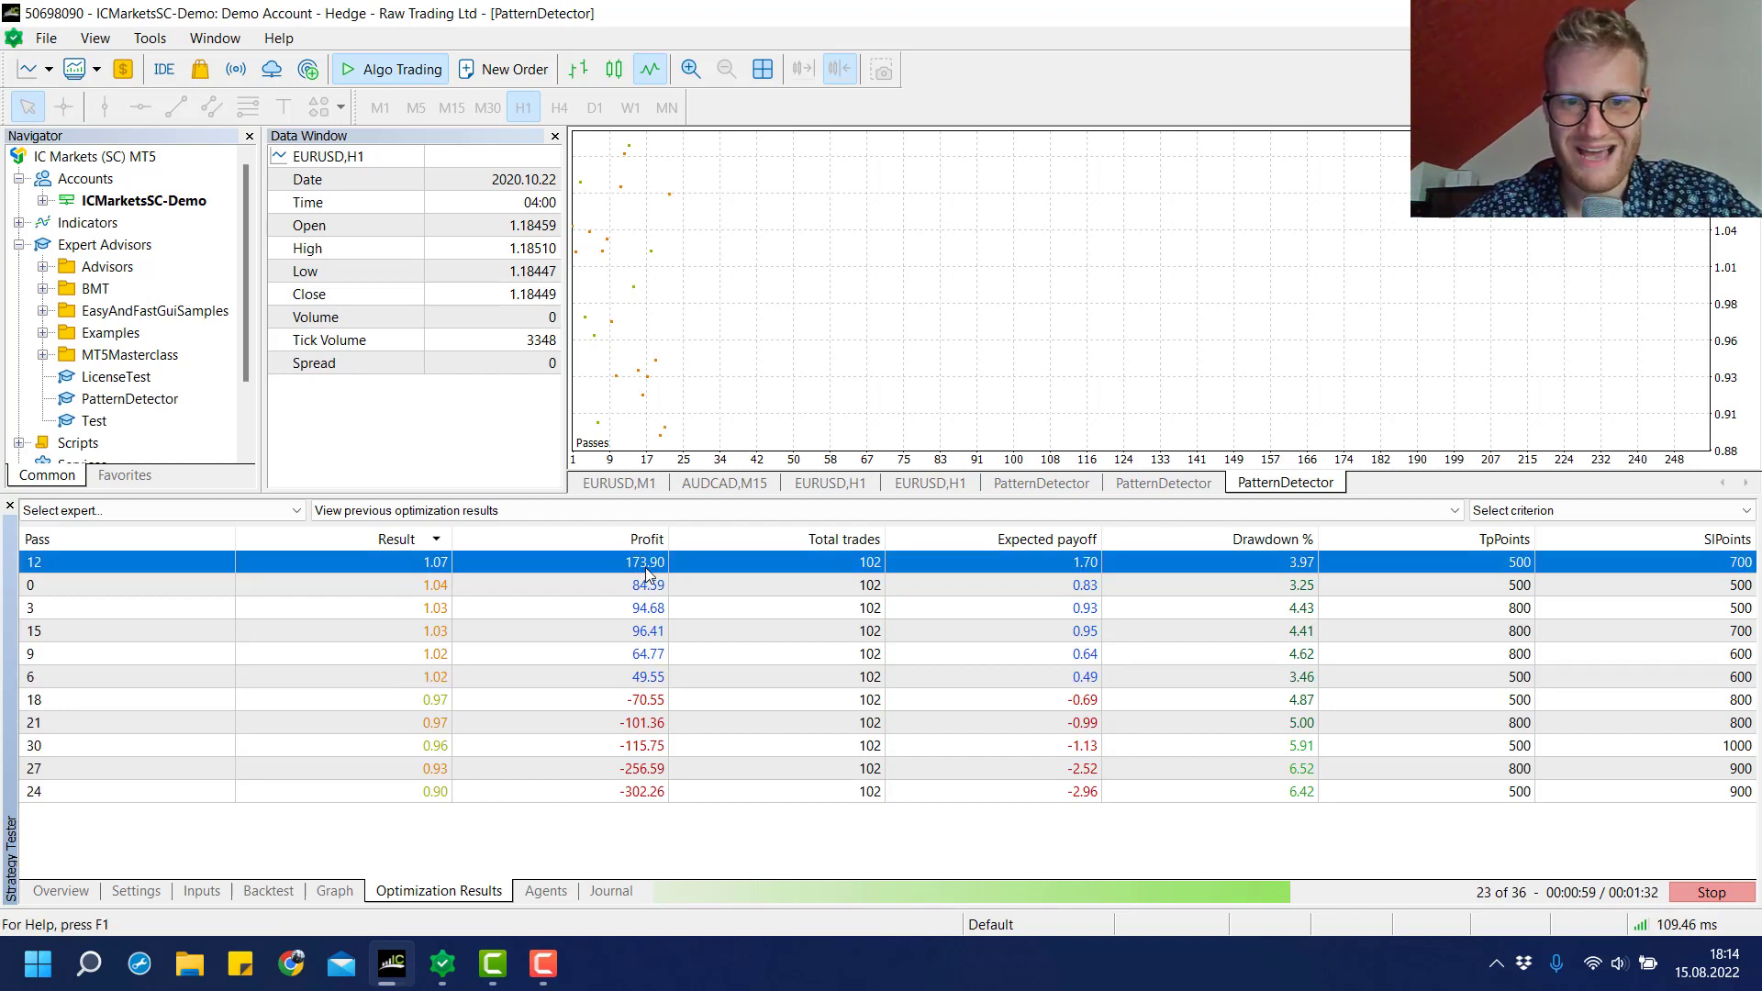
click(333, 894)
click(382, 897)
scroll(642, 724, down, 2)
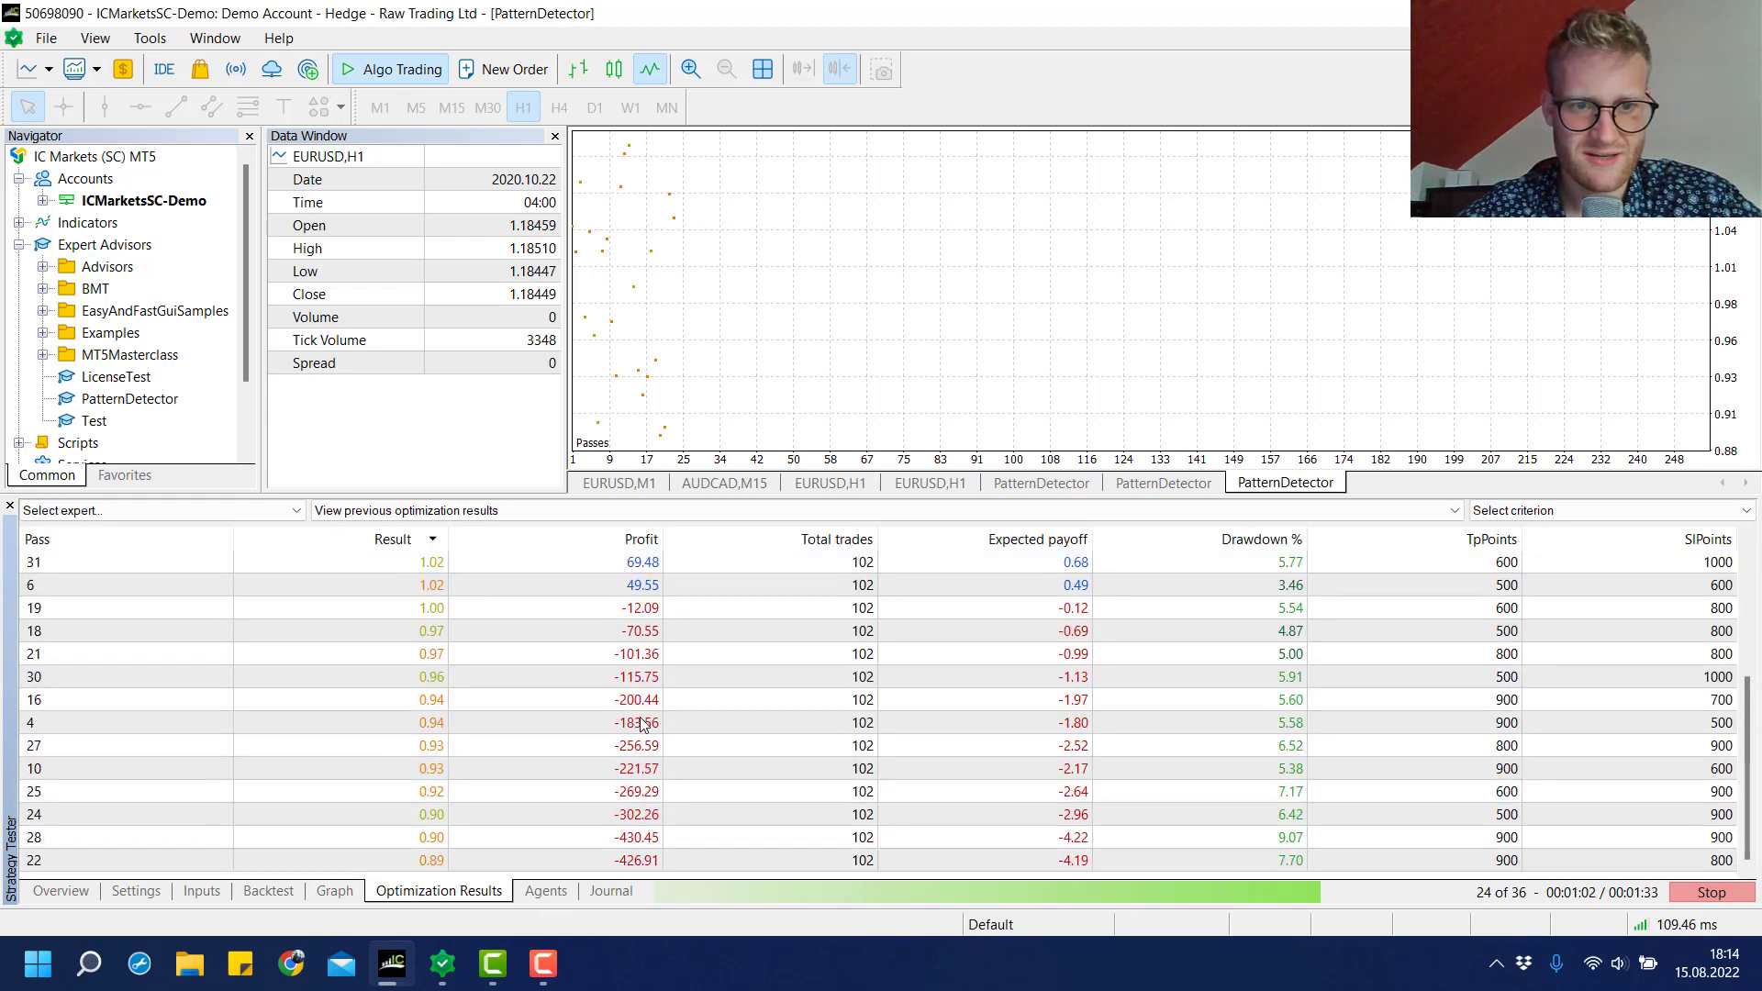
scroll(643, 725, up, 4)
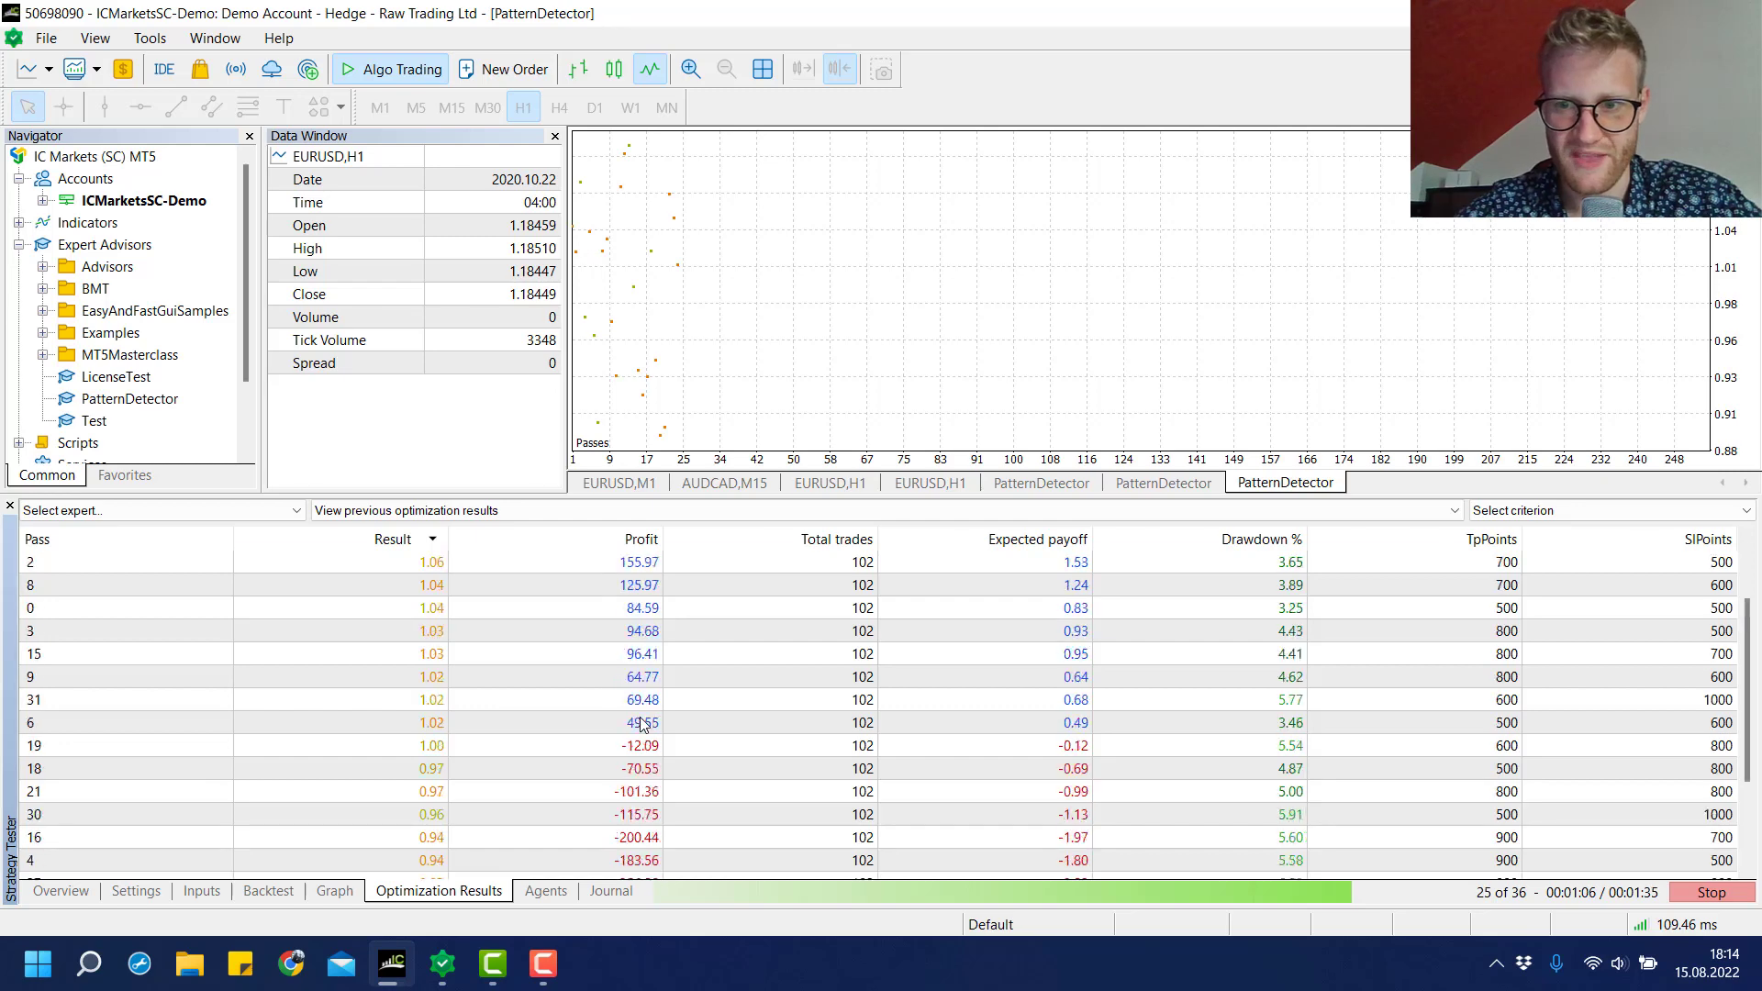
key(Home)
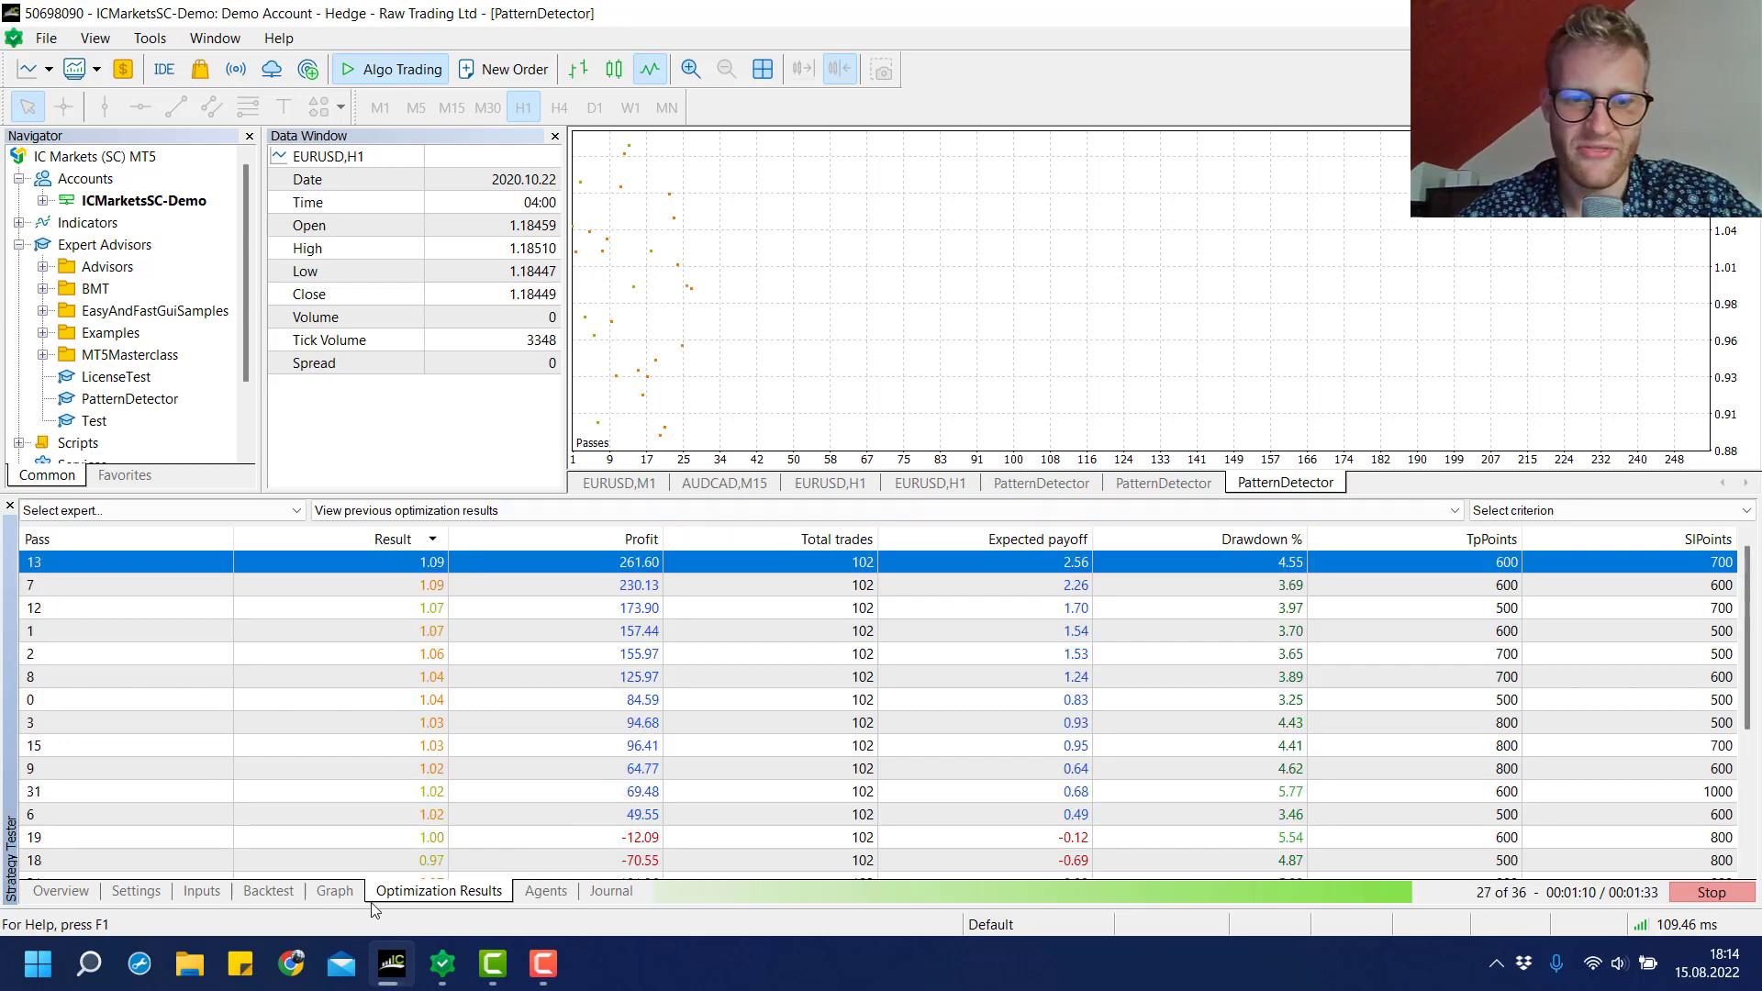
Step: Check the optimized input ranges and view the tester's balance and equity graph while the optimization runs
click(202, 892)
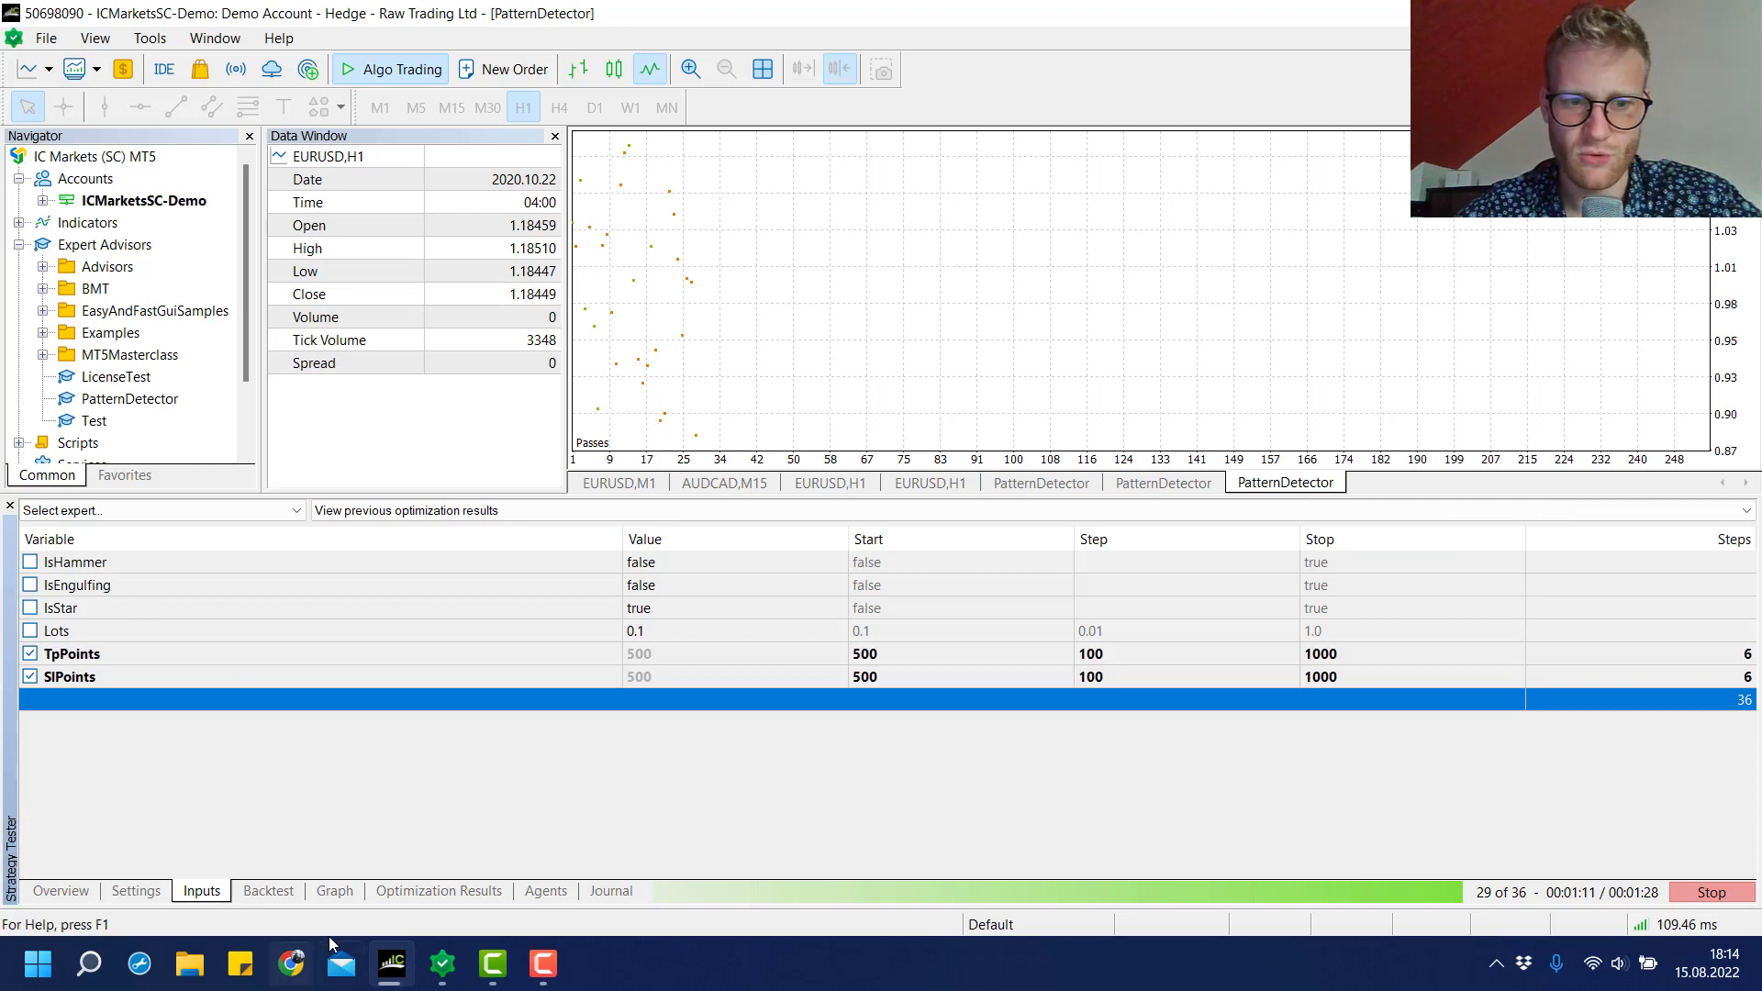
click(352, 891)
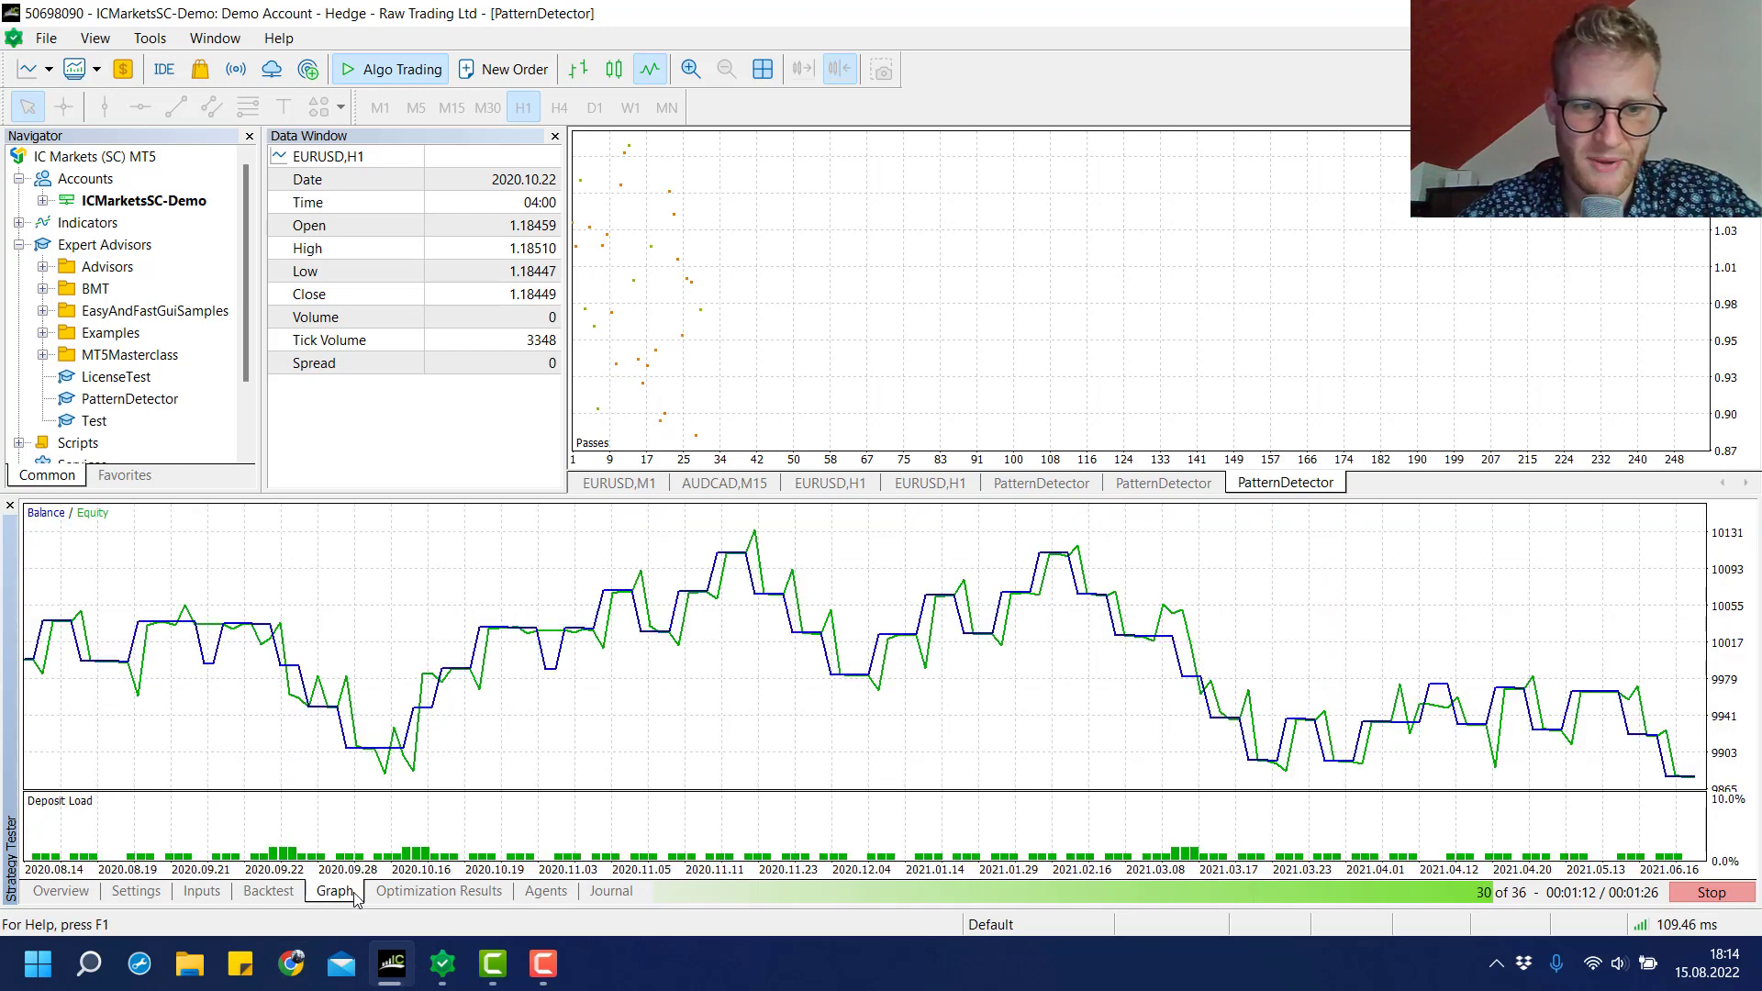
Step: Alternate between the optimization results and the balance graph as the last passes finish, and view the lowest-ranked passes
click(408, 893)
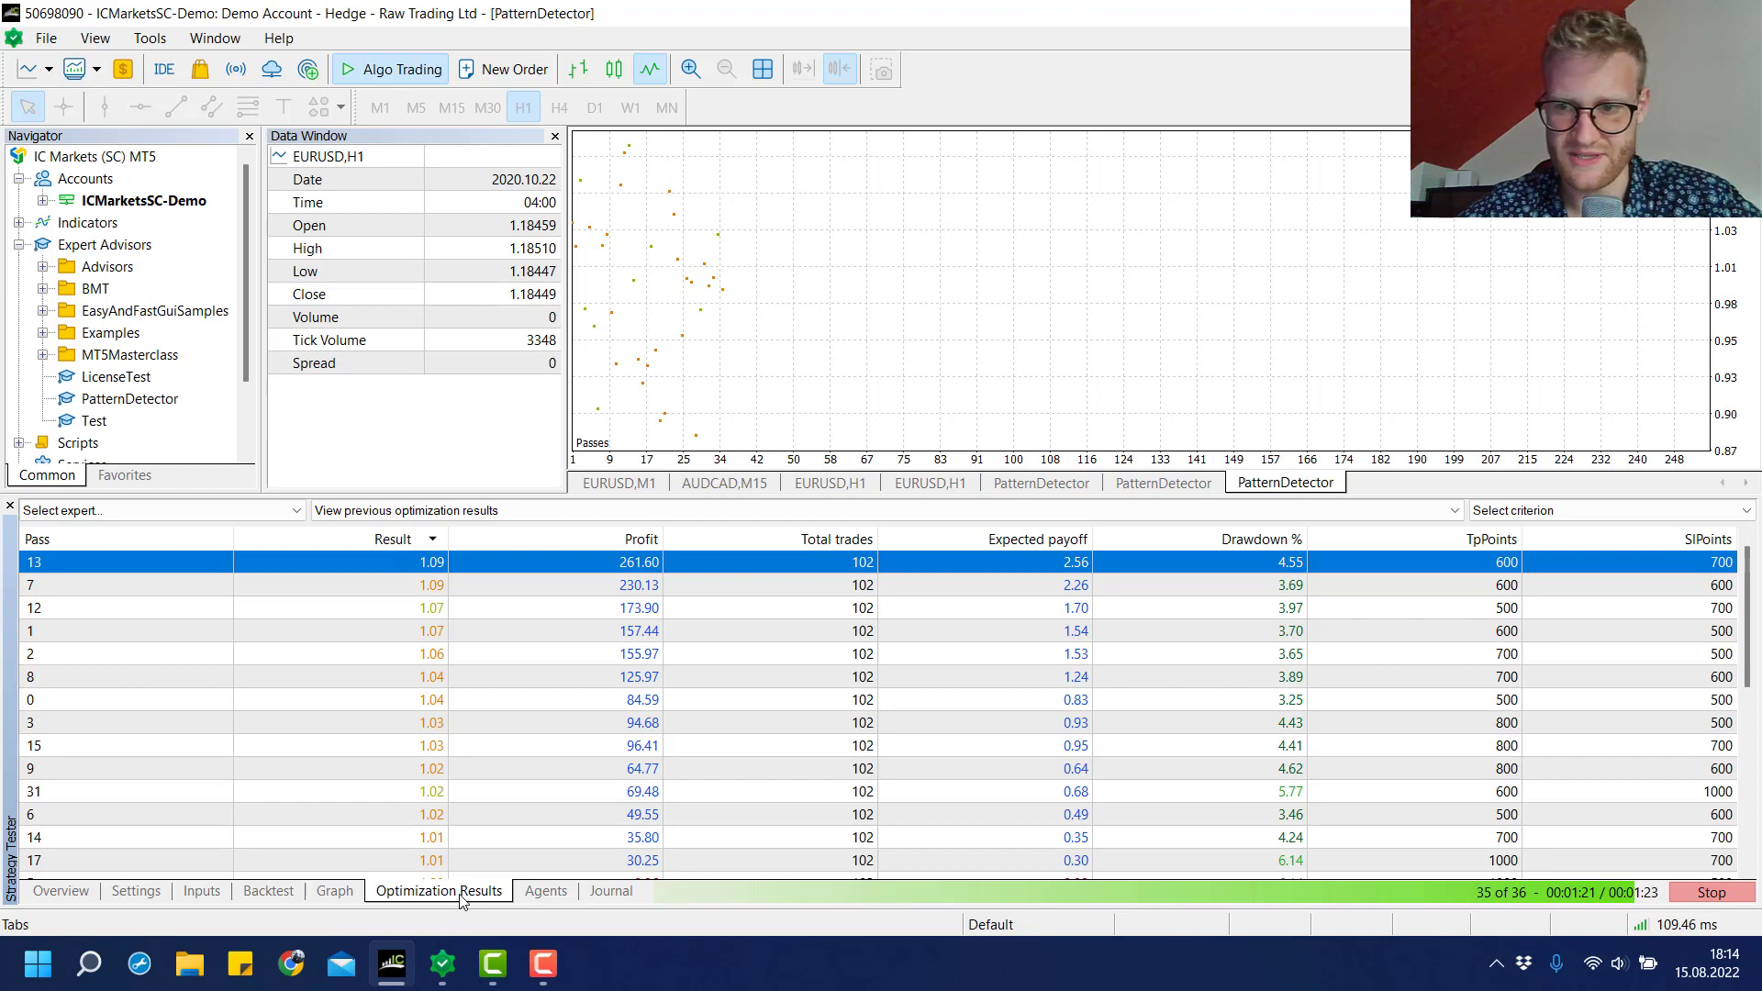
click(336, 891)
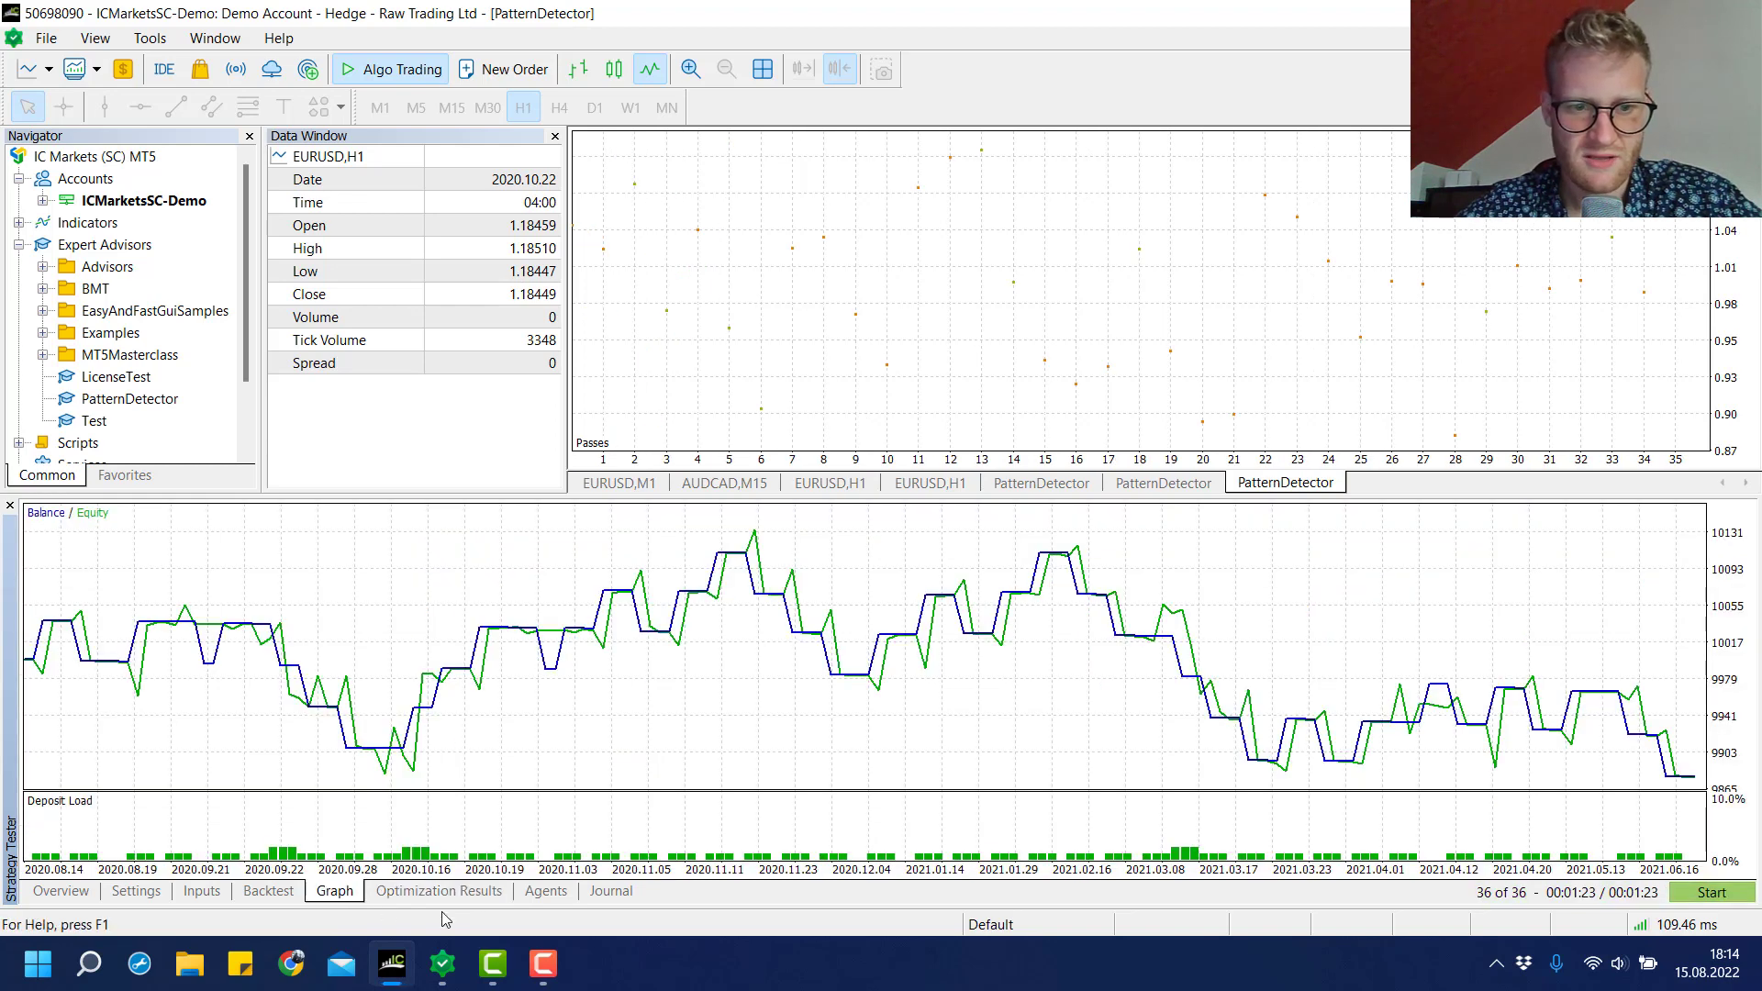
click(442, 894)
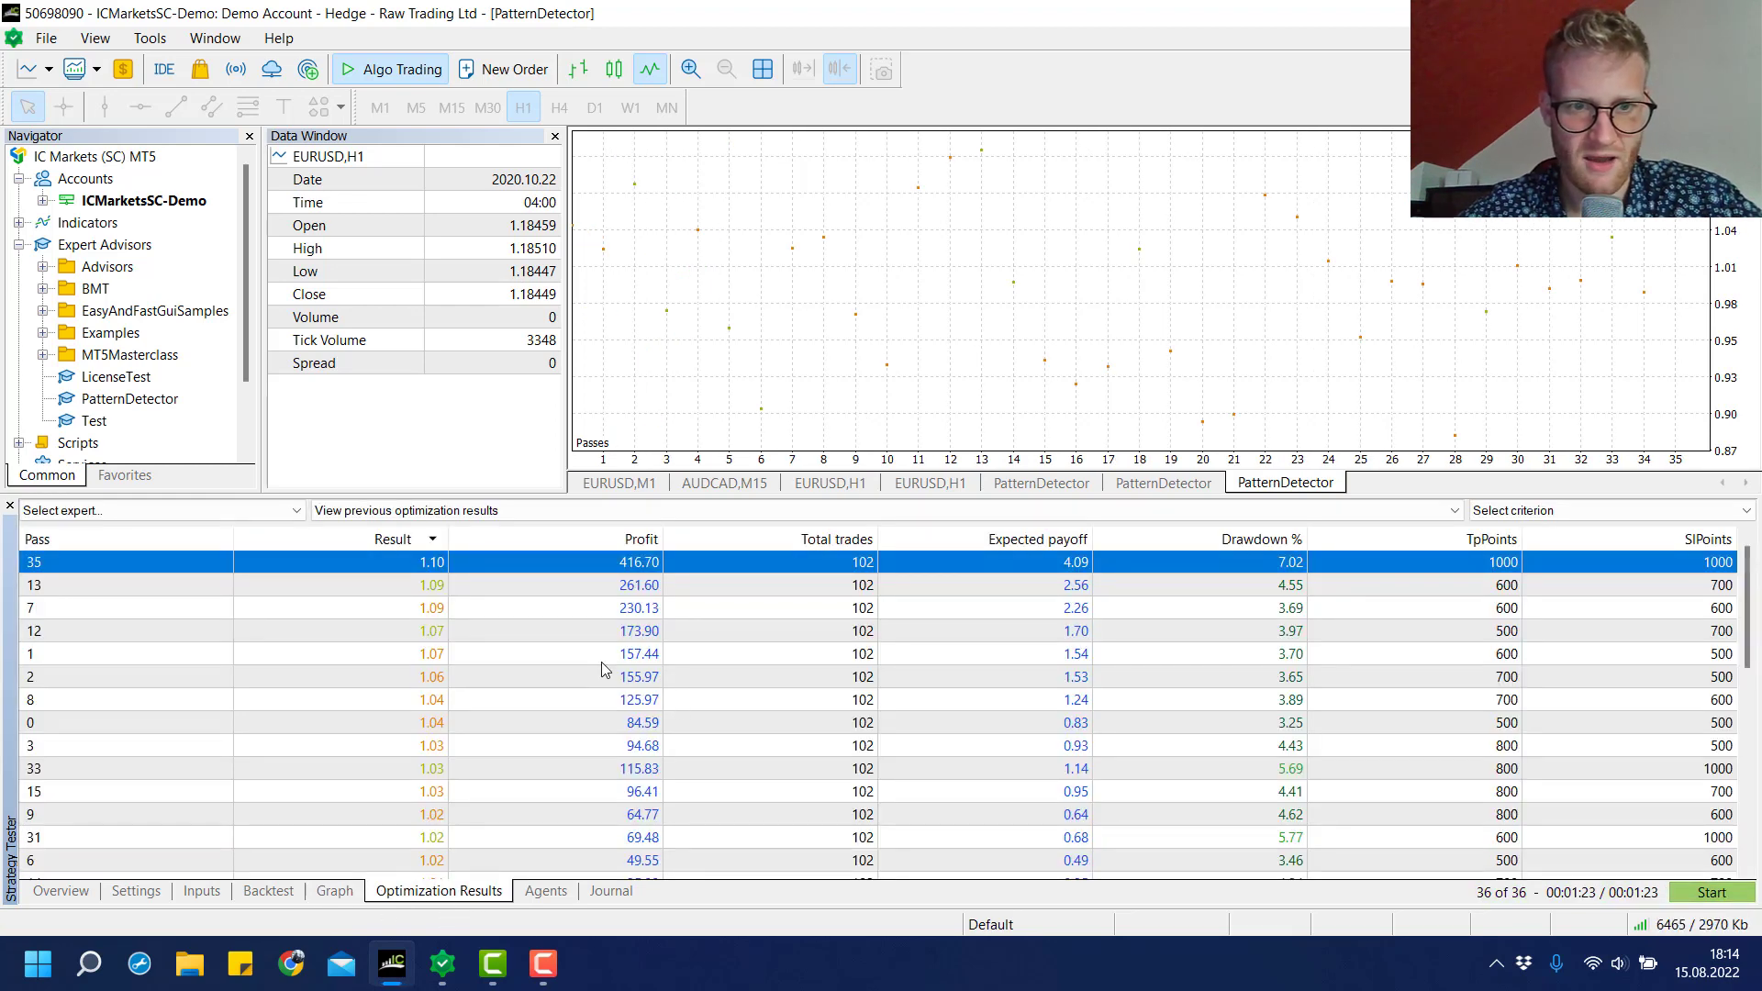
scroll(602, 662, down, 7)
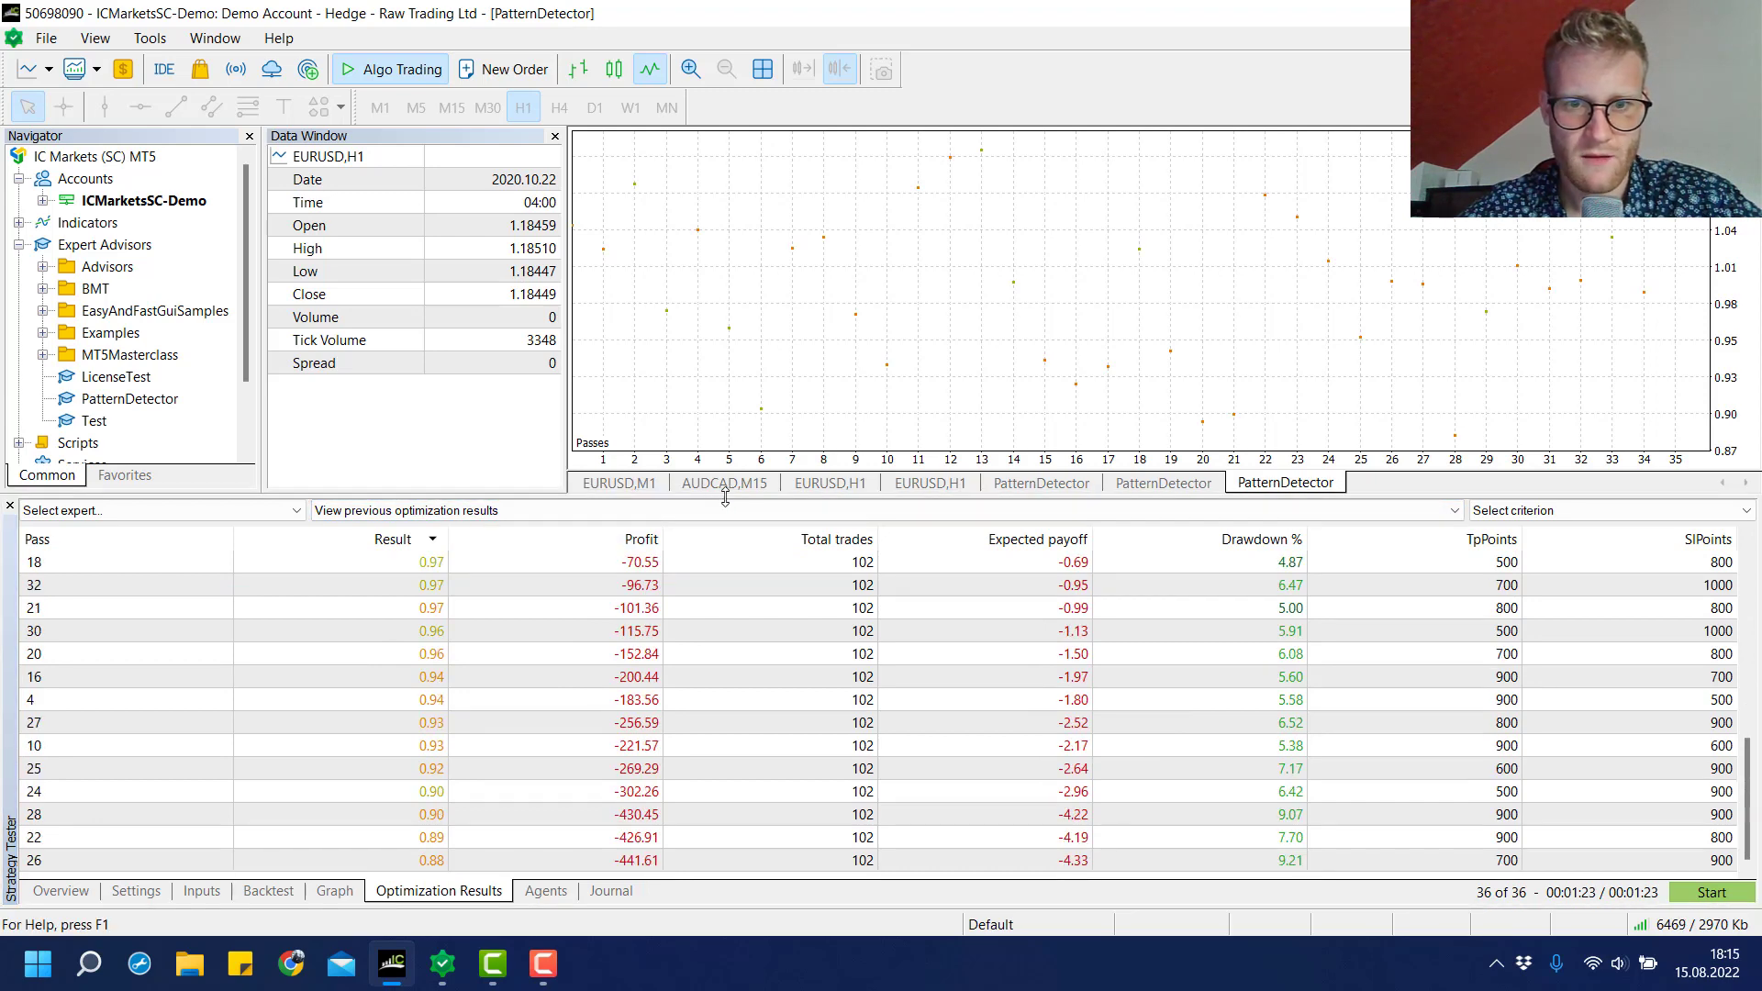
Step: Enlarge the optimization results table and compare the profits of all passes between the best and the worst
drag(725, 496, 725, 300)
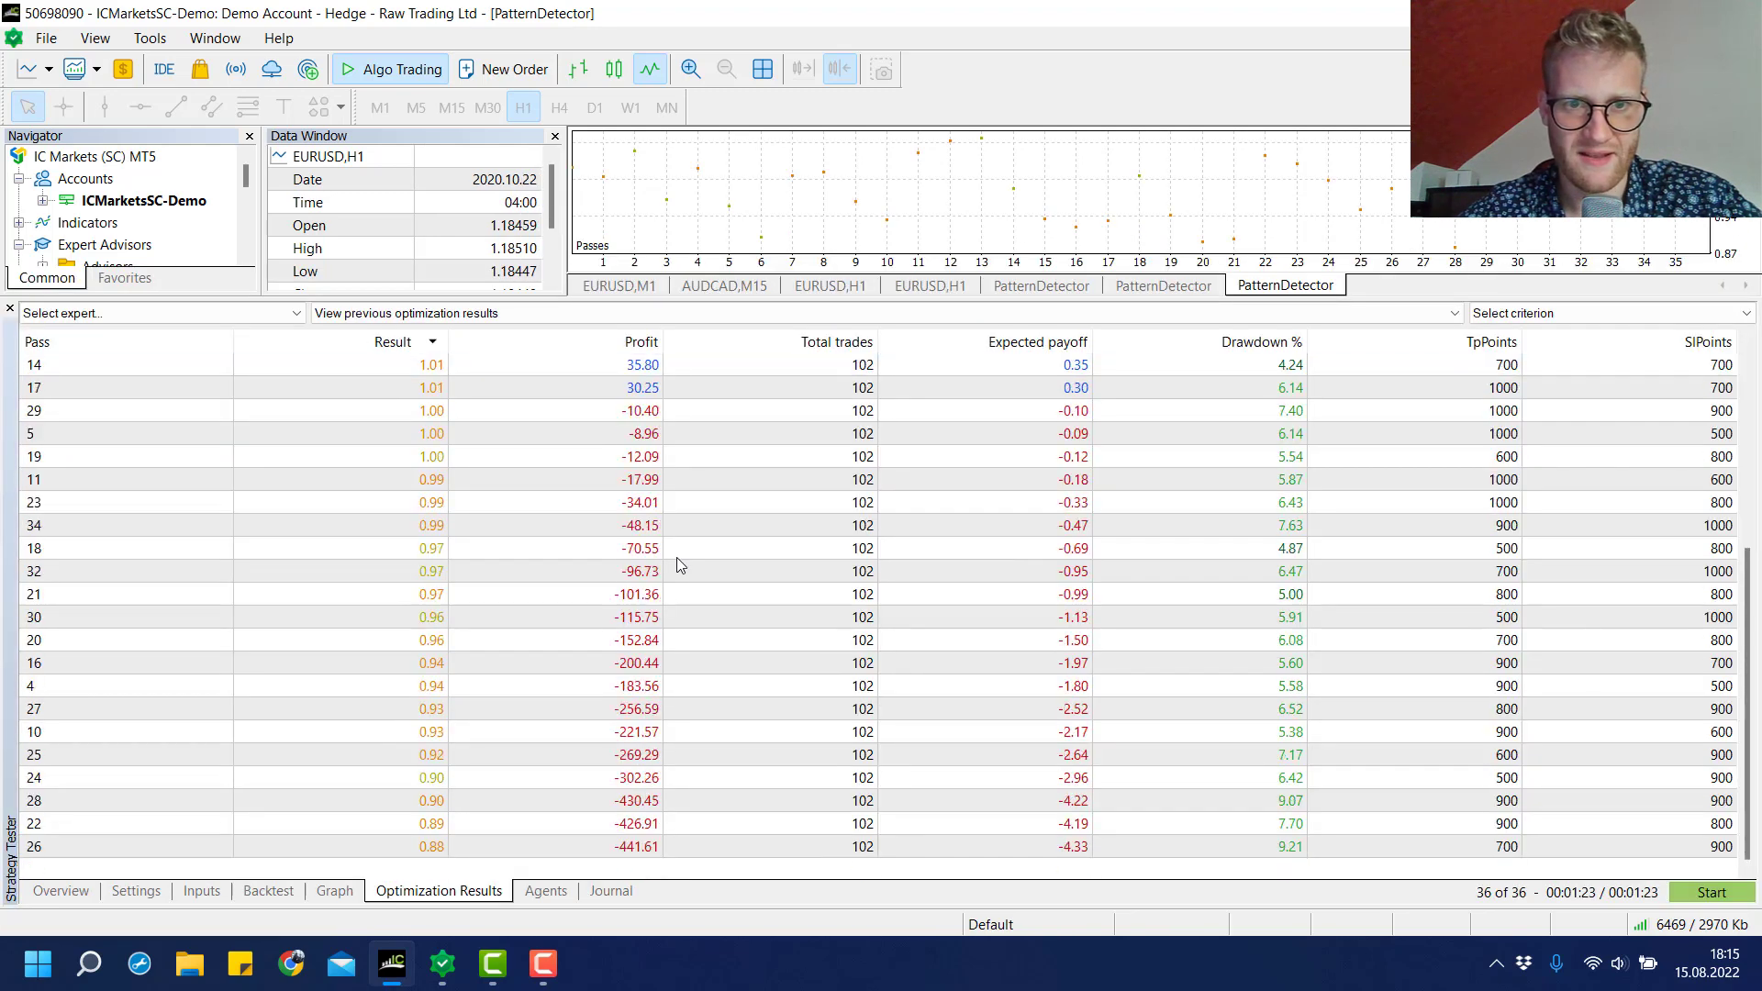
click(679, 852)
scroll(679, 858, up, 5)
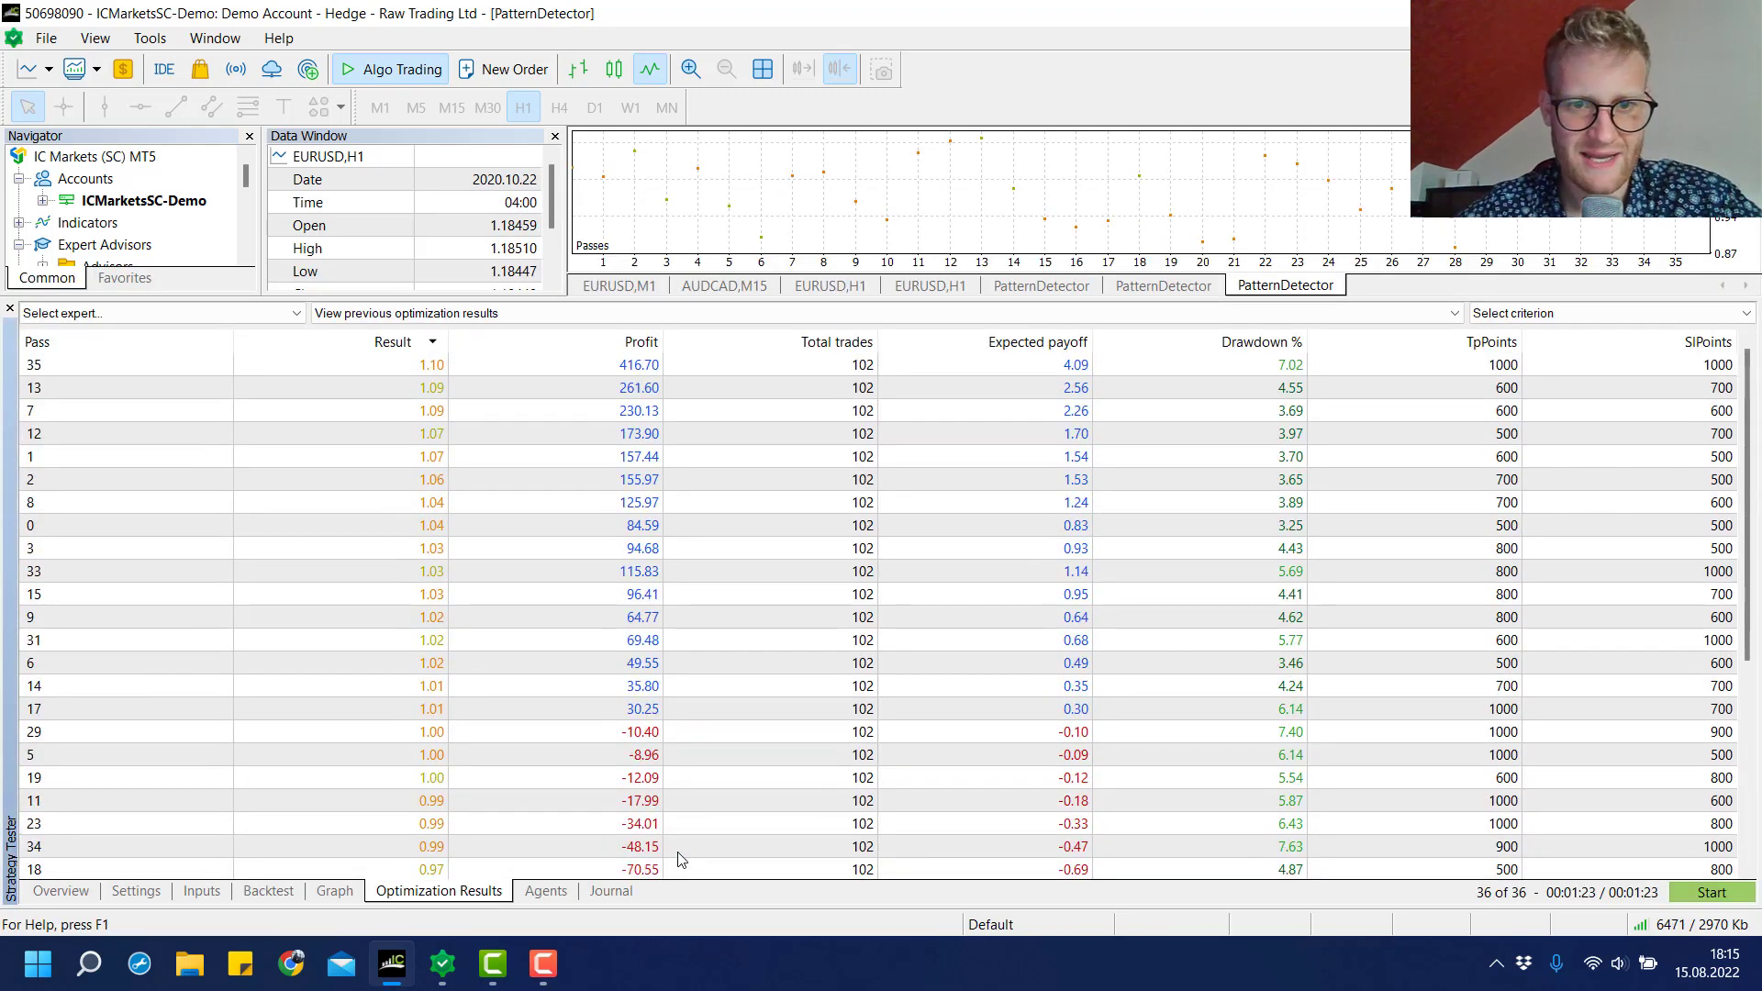
scroll(596, 679, down, 5)
scroll(636, 707, up, 5)
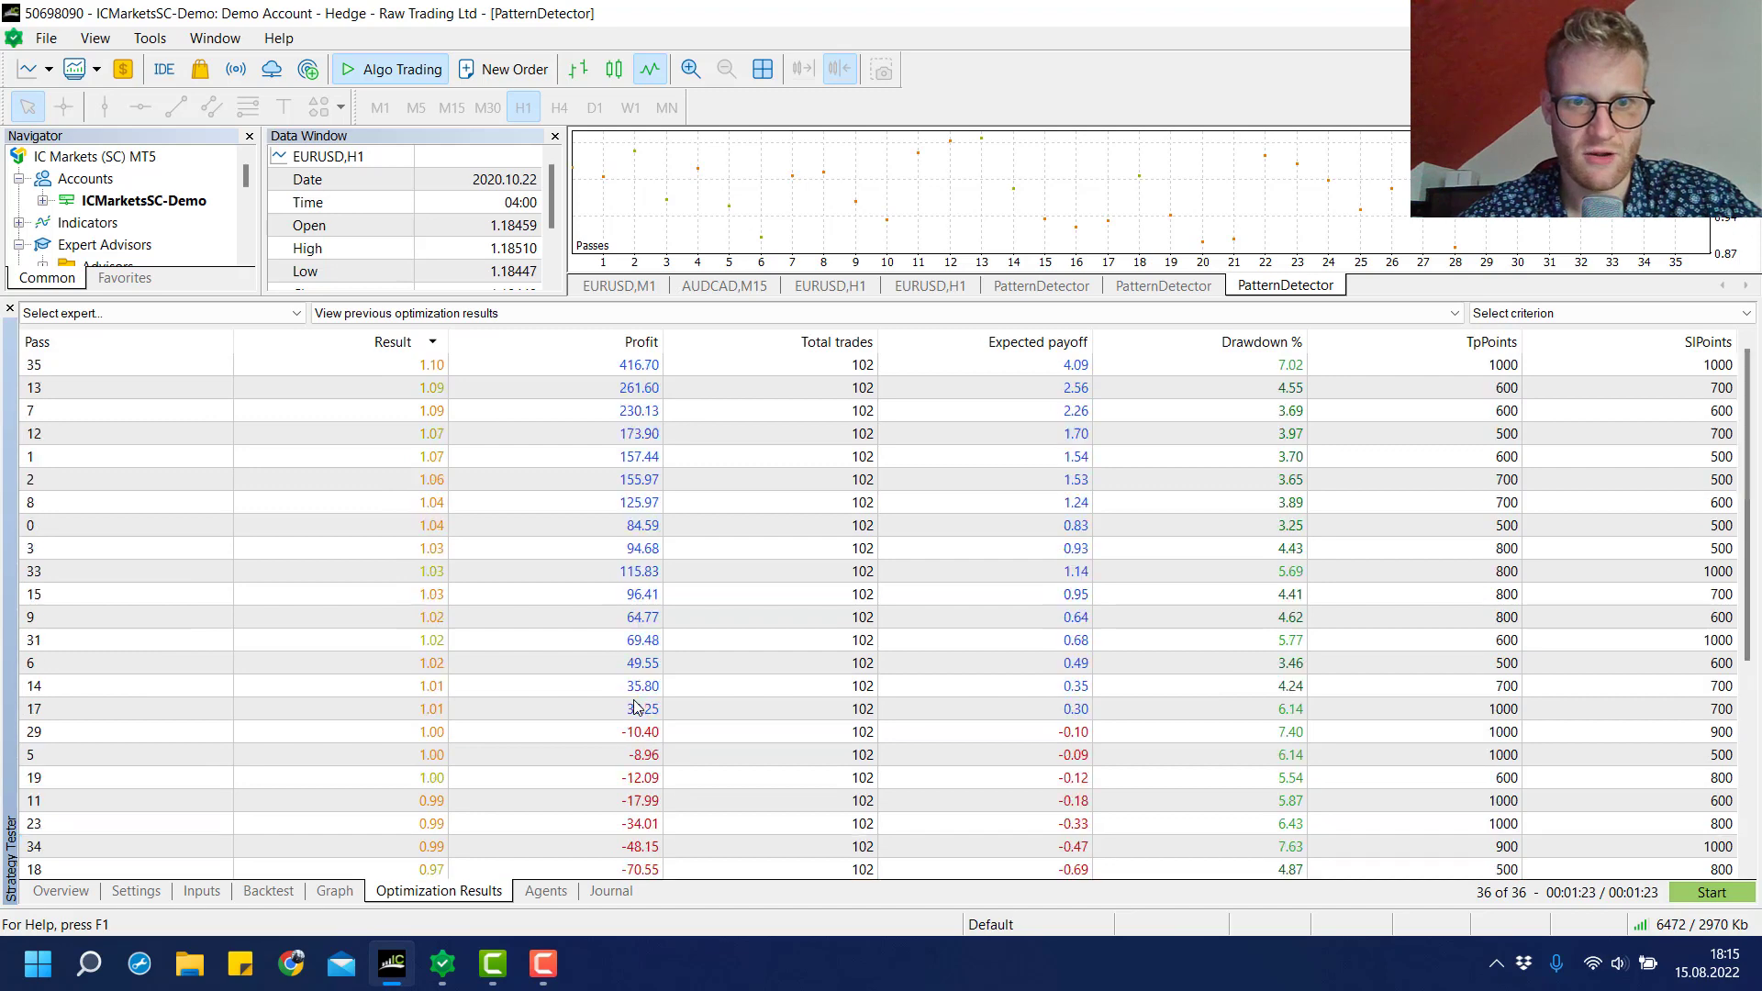
scroll(637, 708, down, 5)
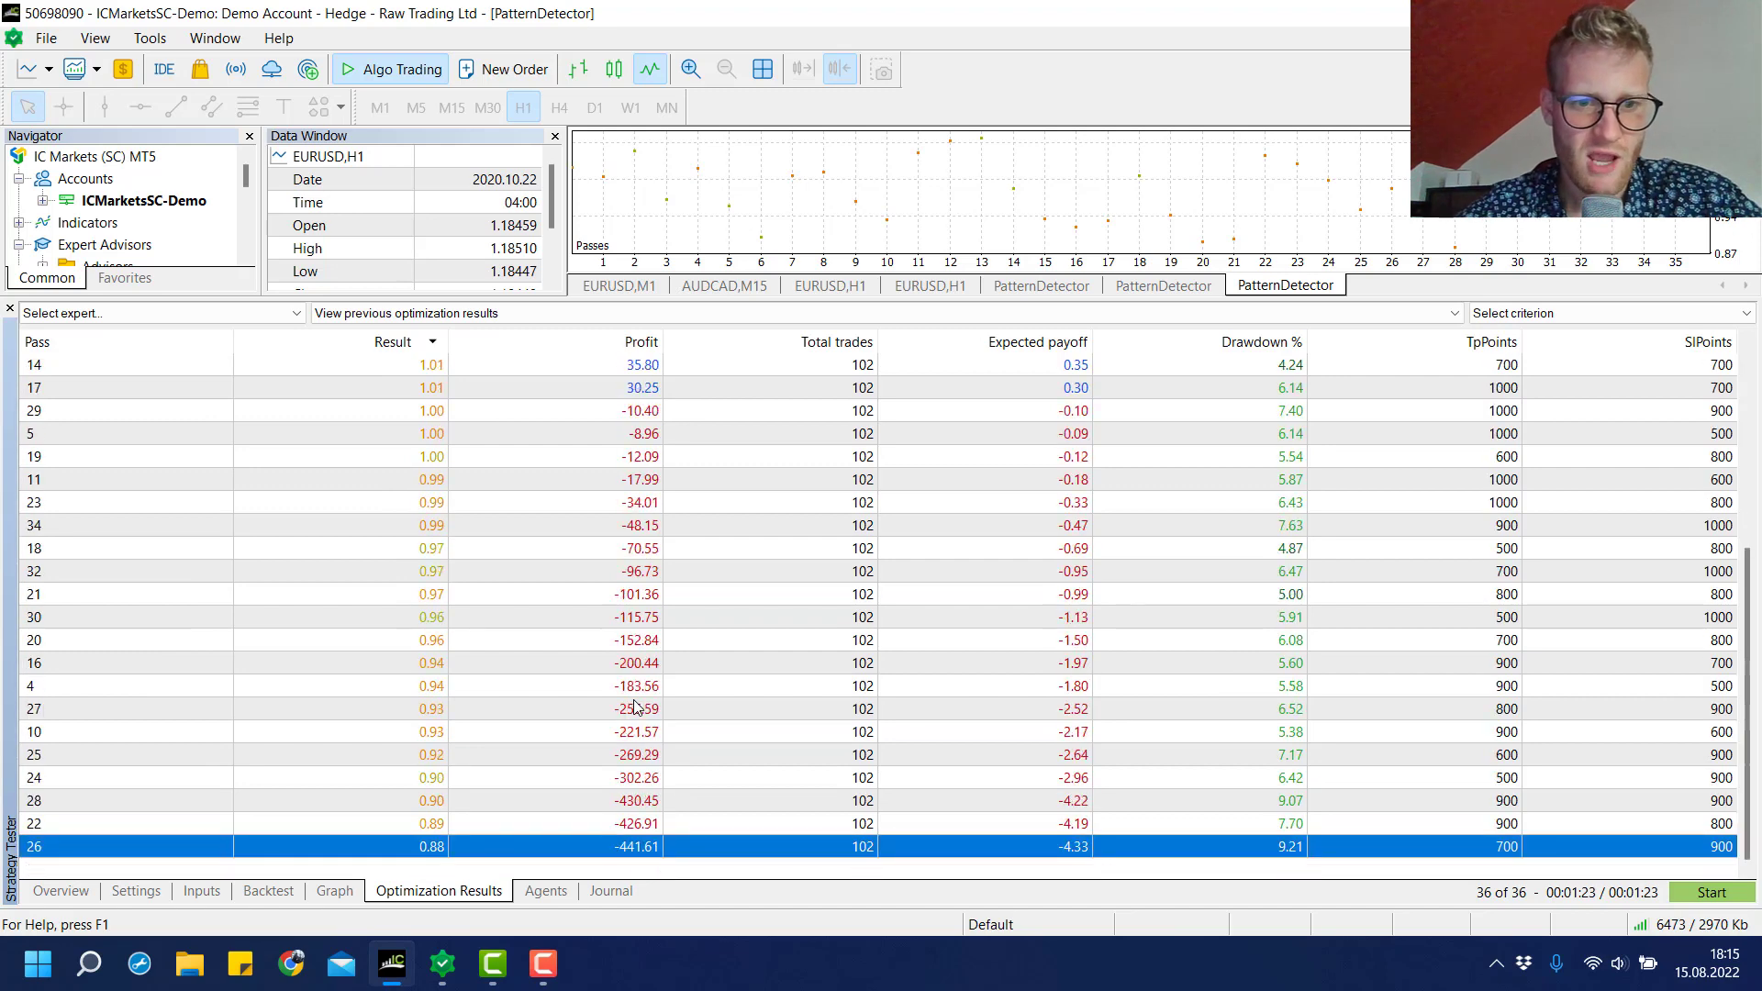
scroll(637, 707, up, 5)
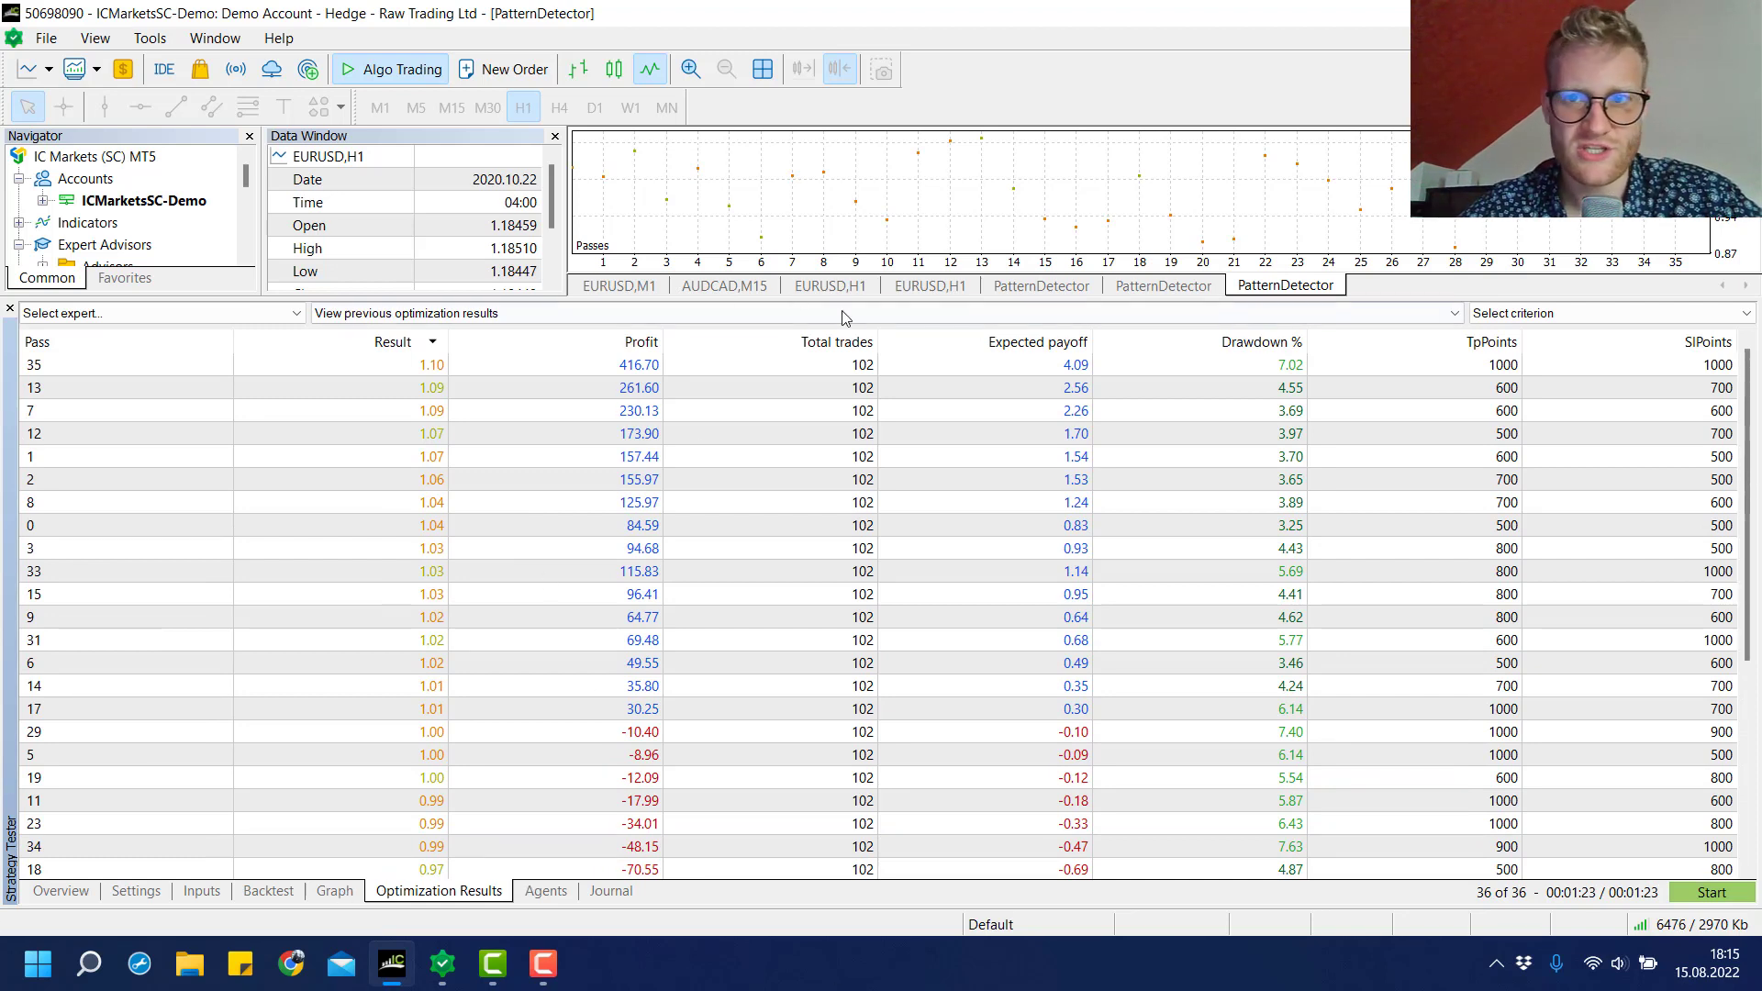
Step: Run a single backtest of the best-ranked pass with TpPoints 1000 and SlPoints 1000, and show its balance and equity graph
drag(954, 298, 954, 463)
click(592, 530)
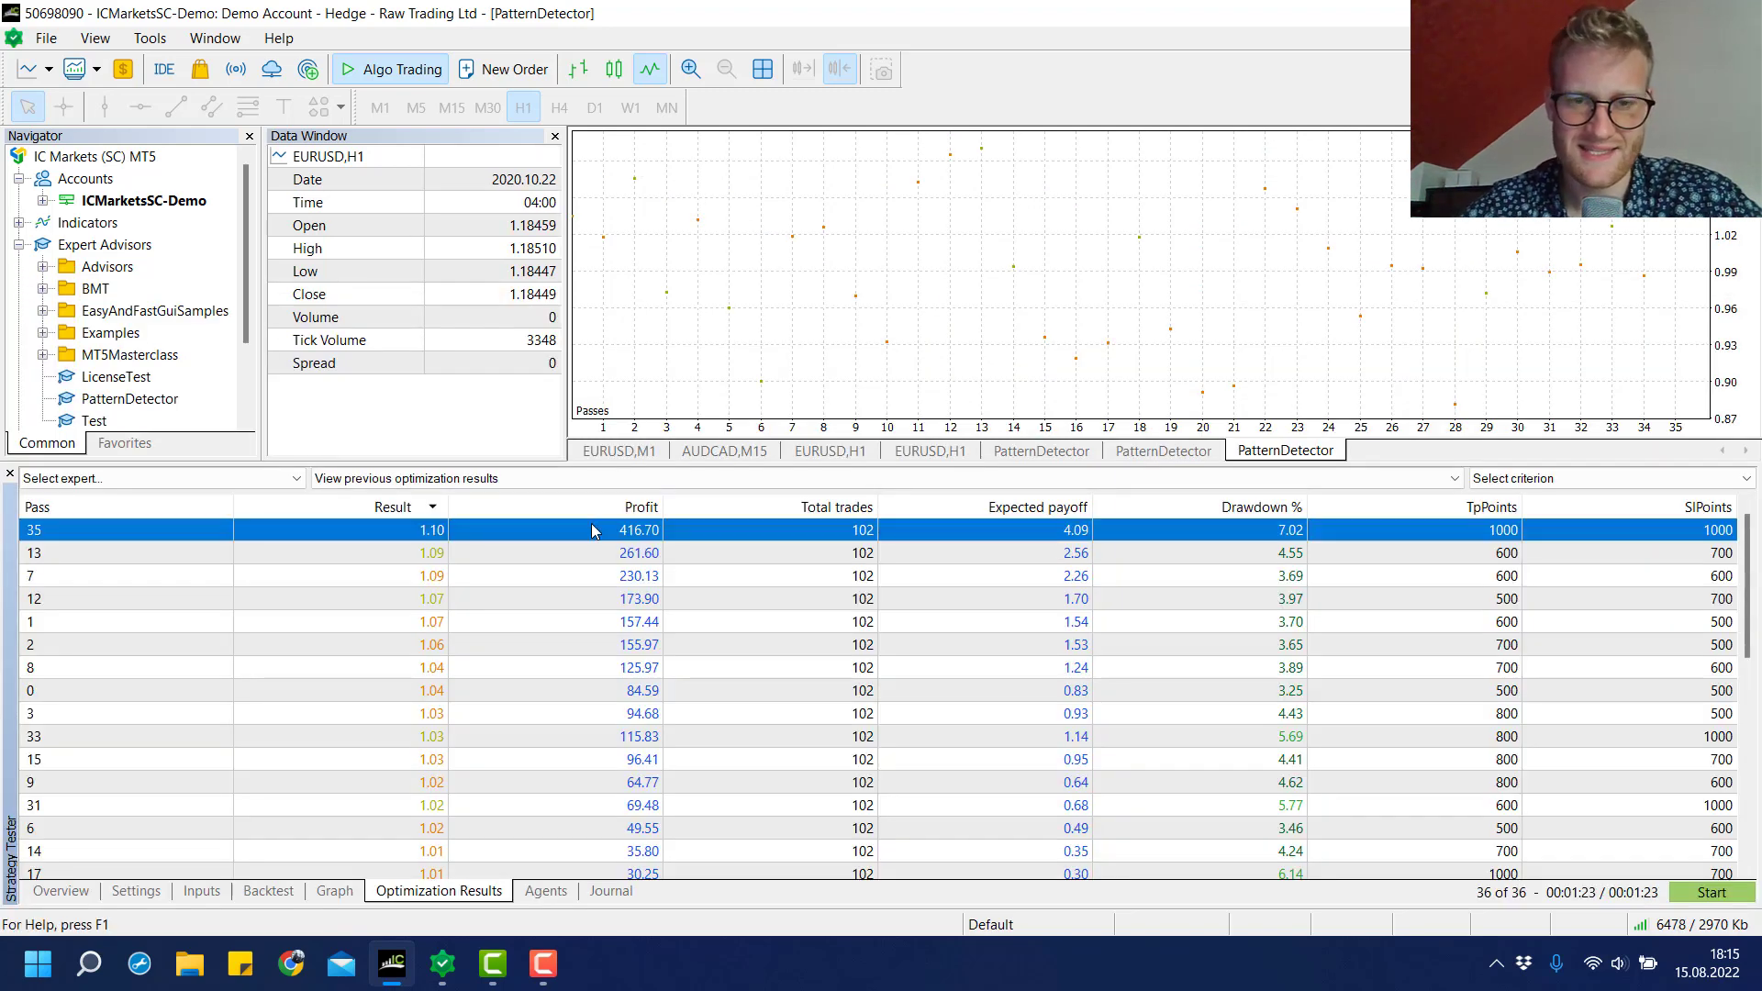
double_click(613, 530)
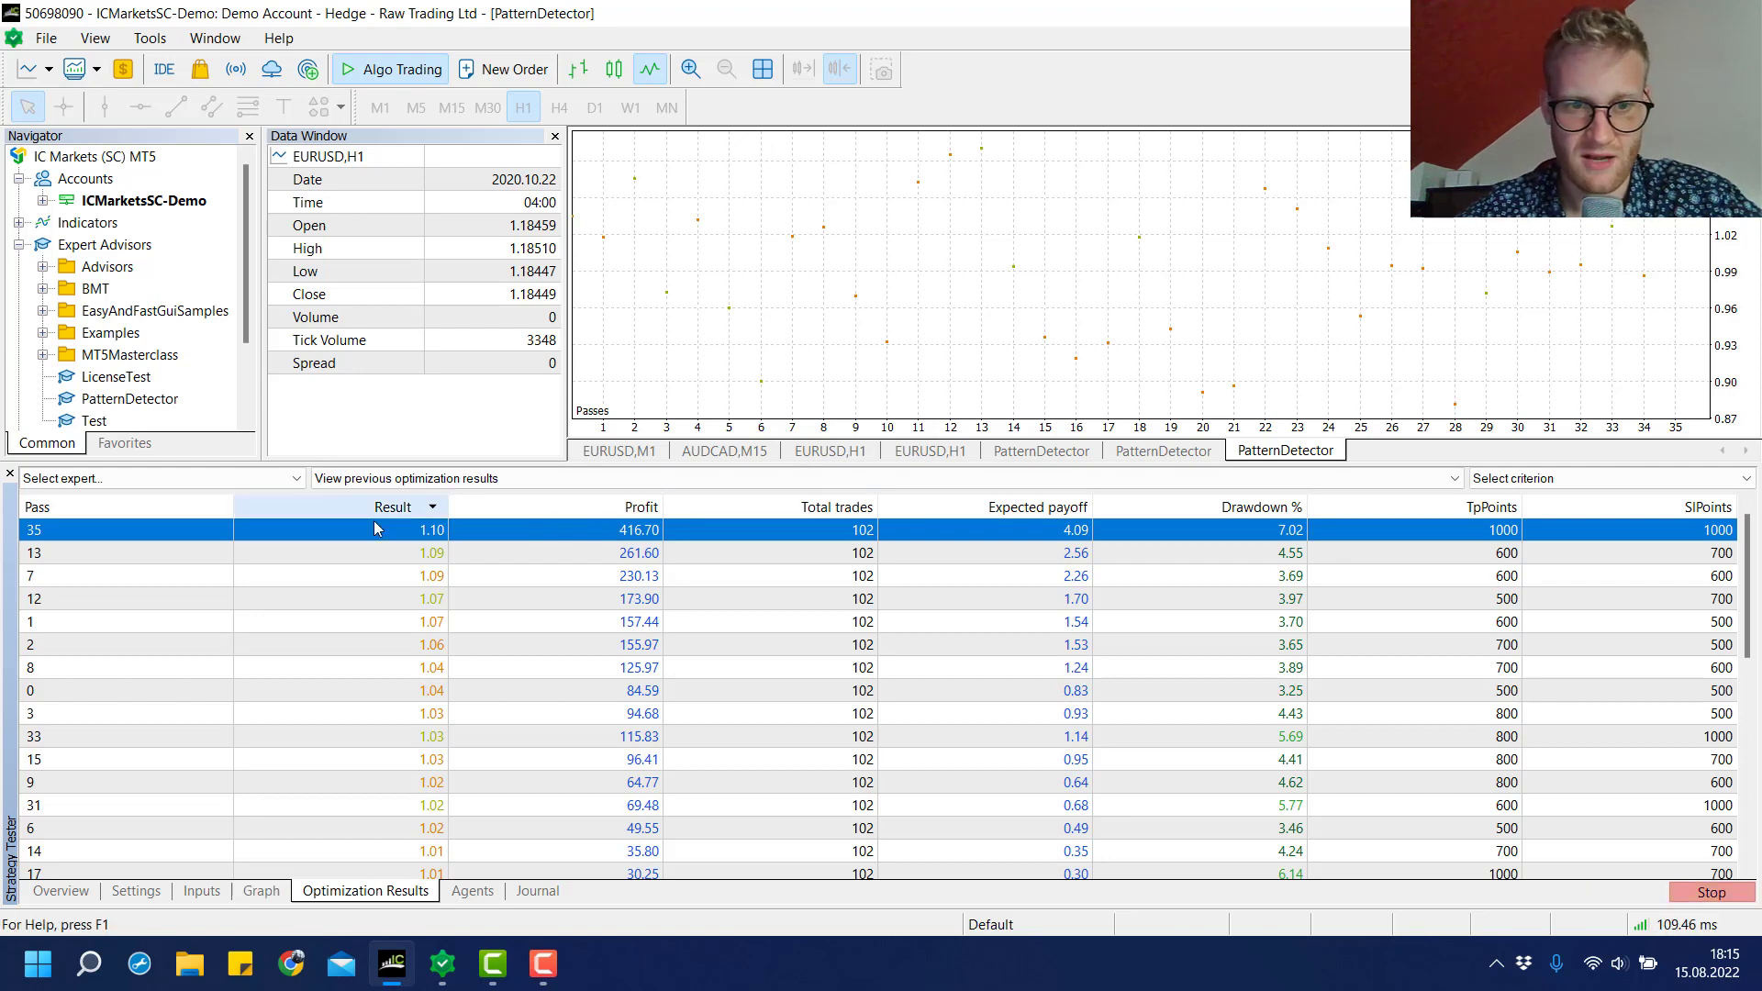
click(273, 891)
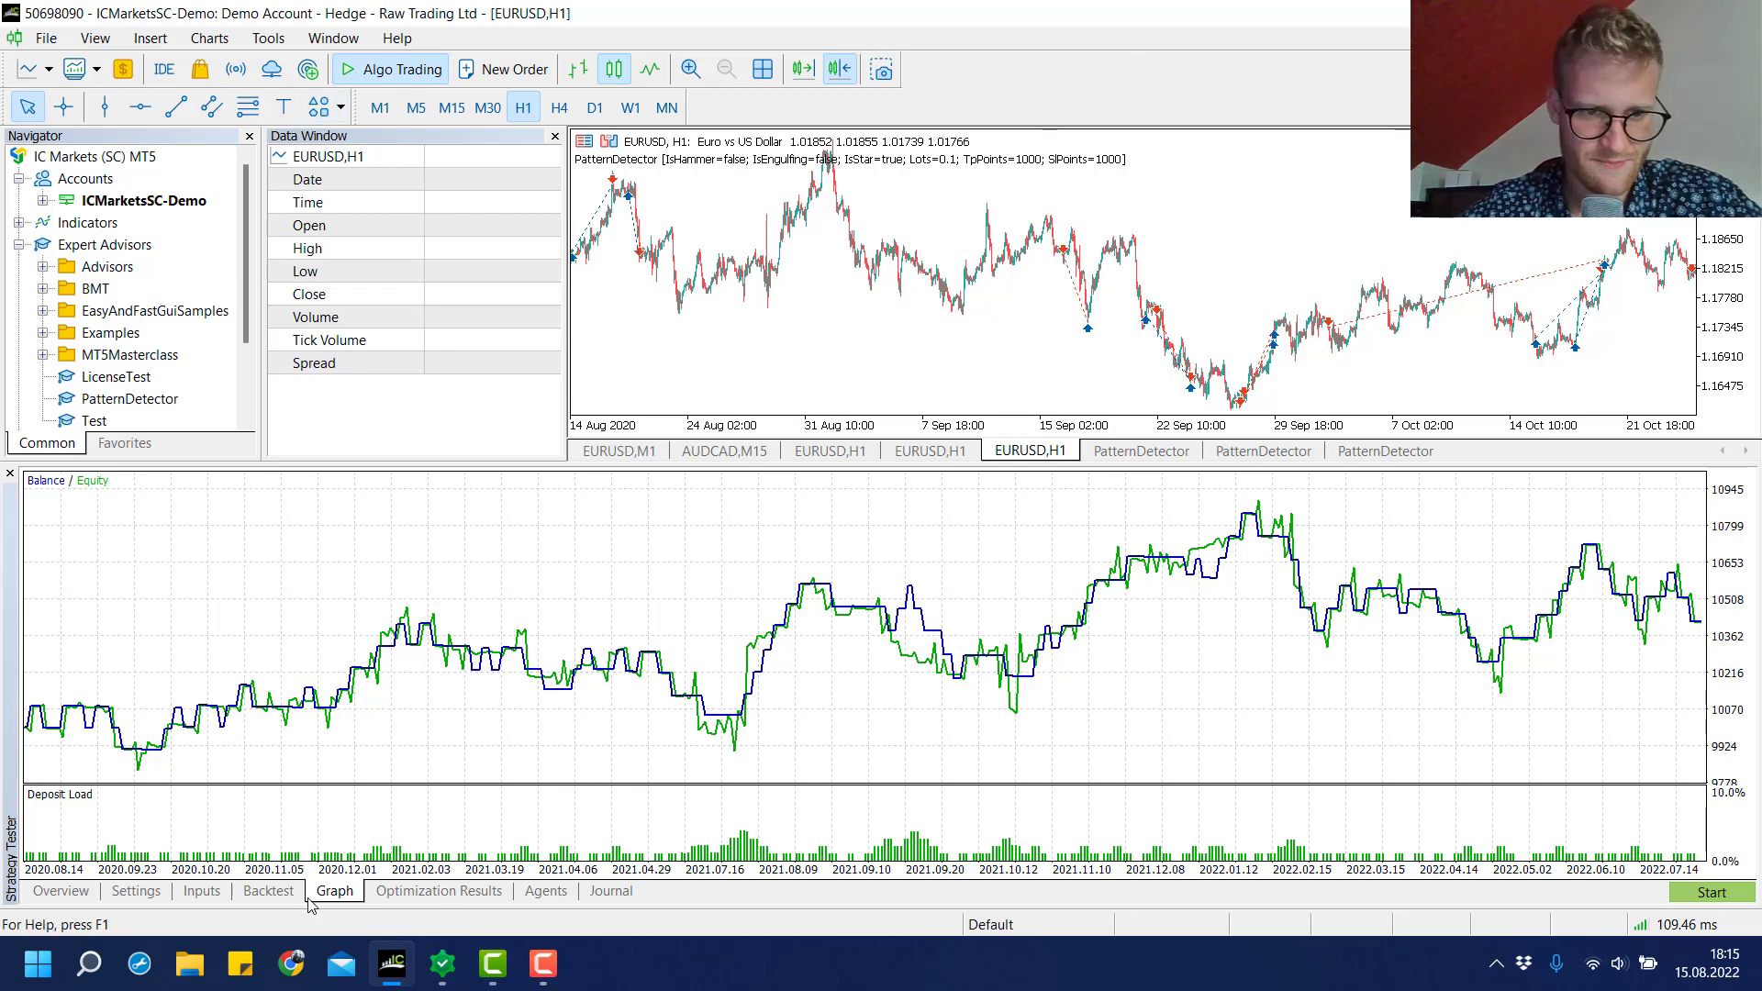
Step: Close the last two EURUSD,H1 charts and look at the earlier PatternDetector optimization charts
click(439, 891)
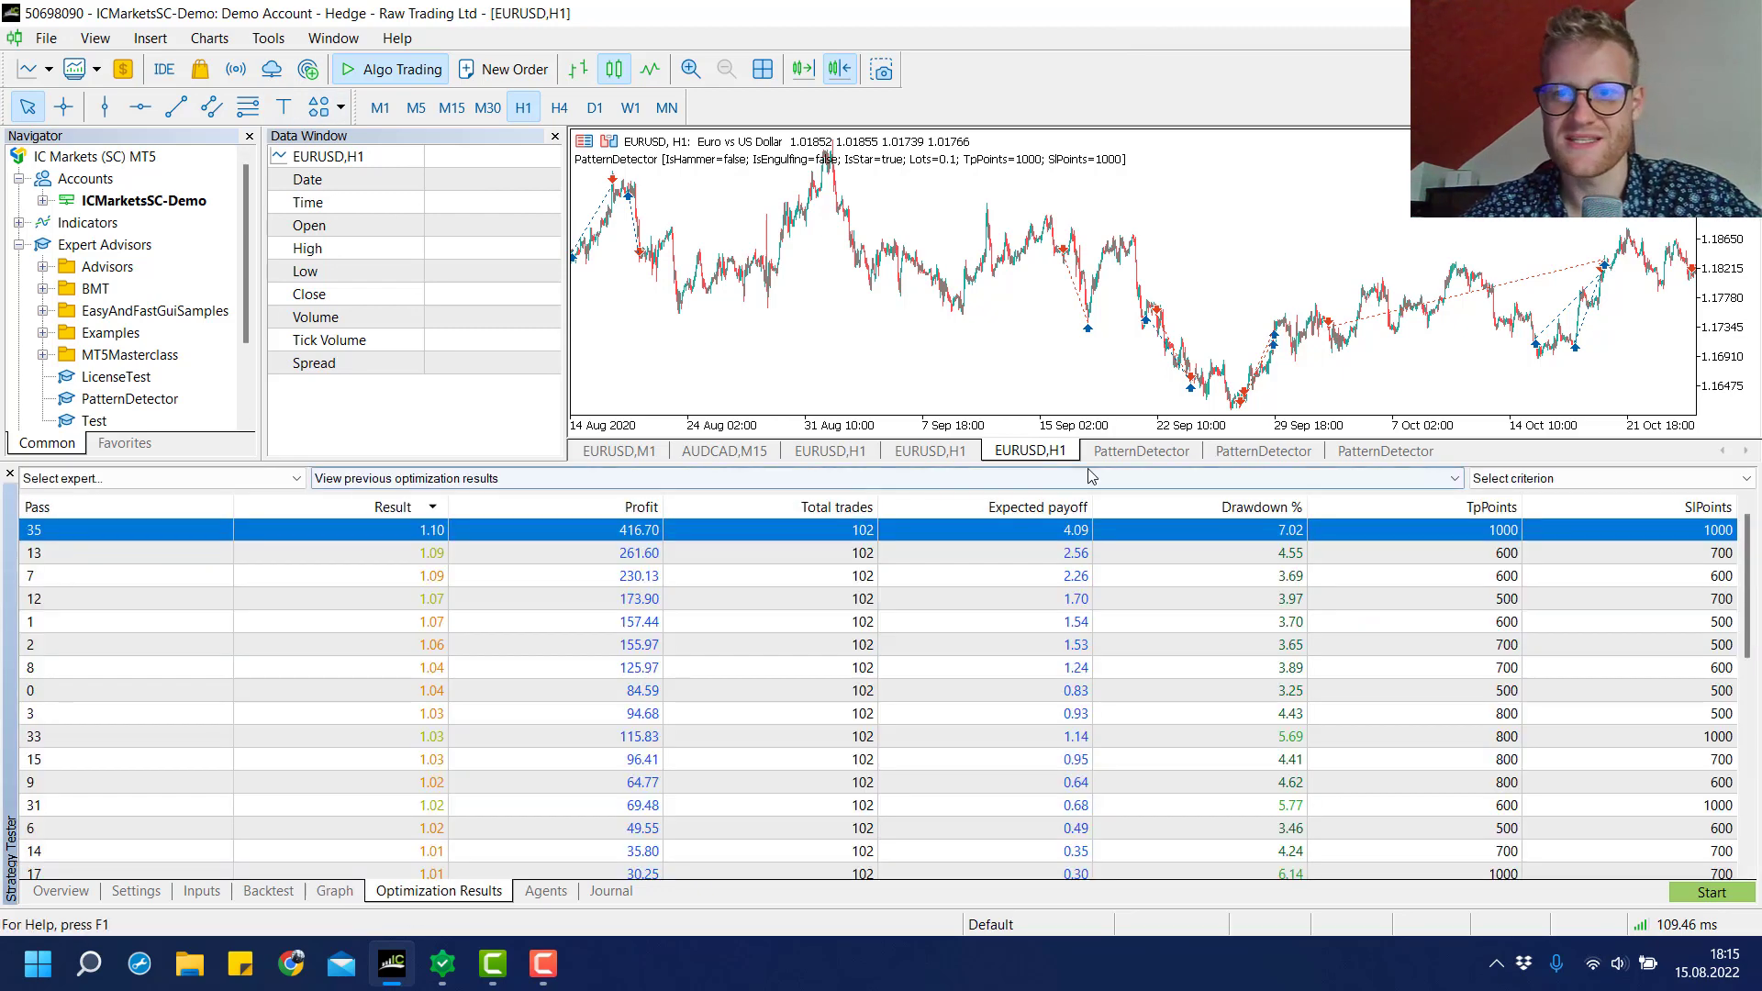
right_click(1023, 454)
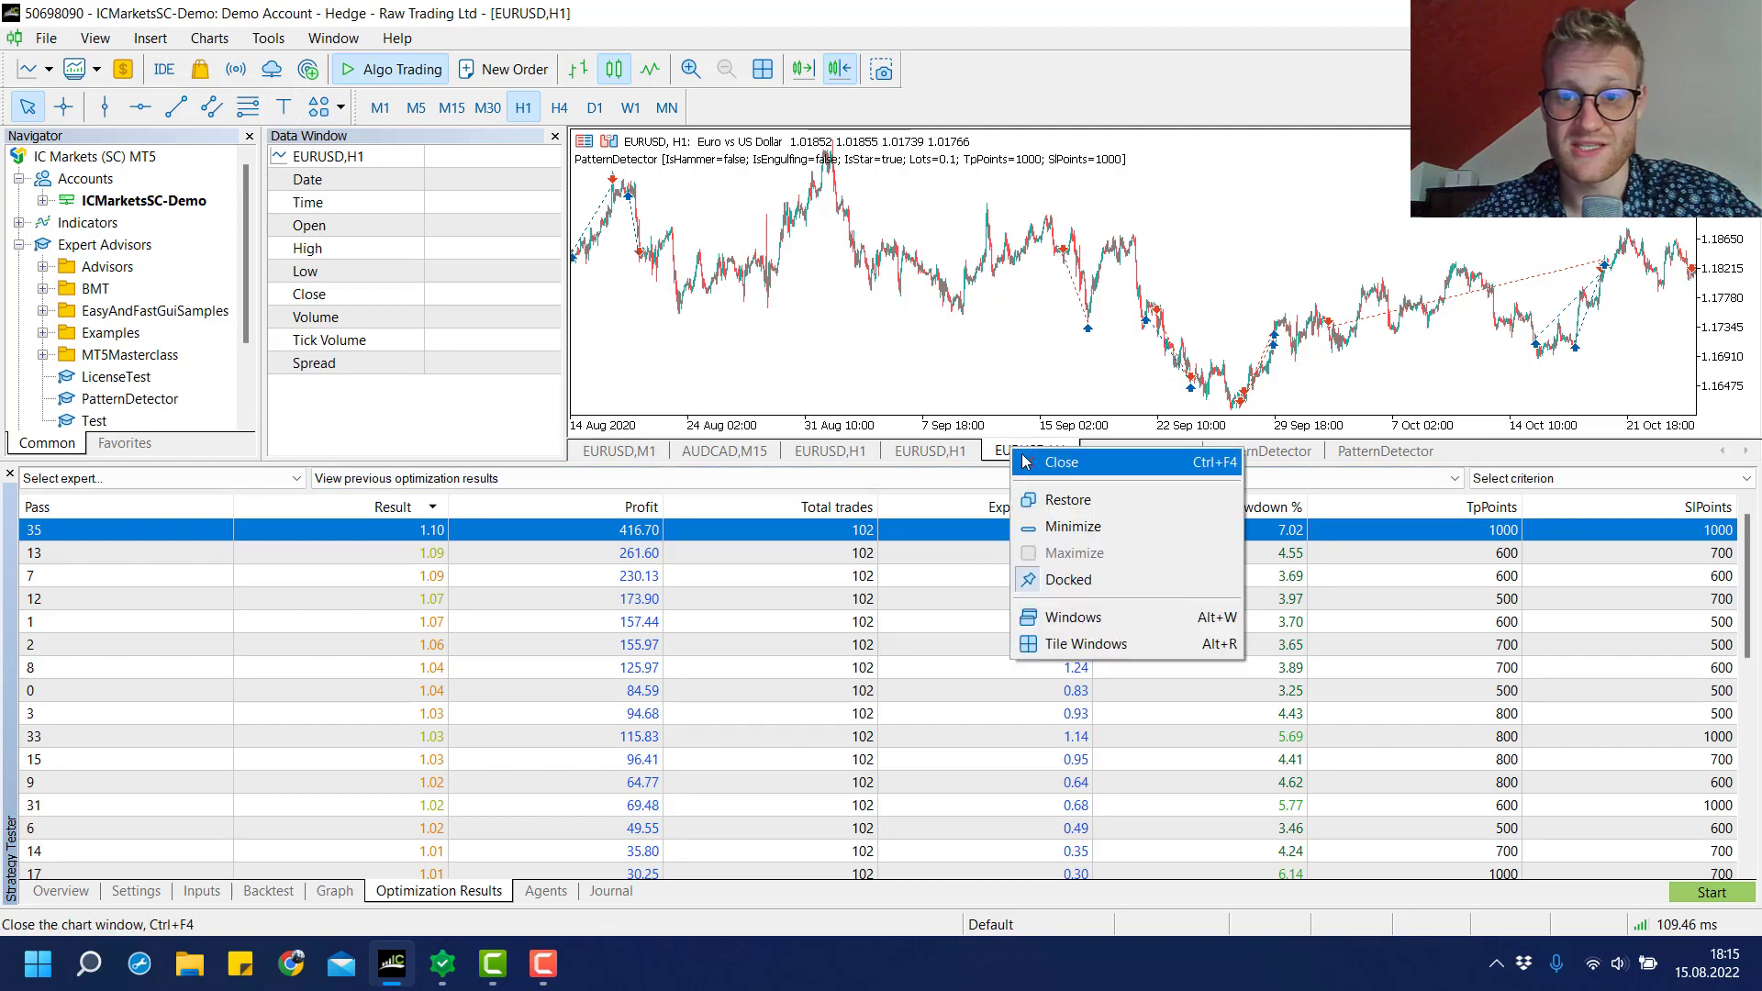
click(1026, 462)
right_click(947, 451)
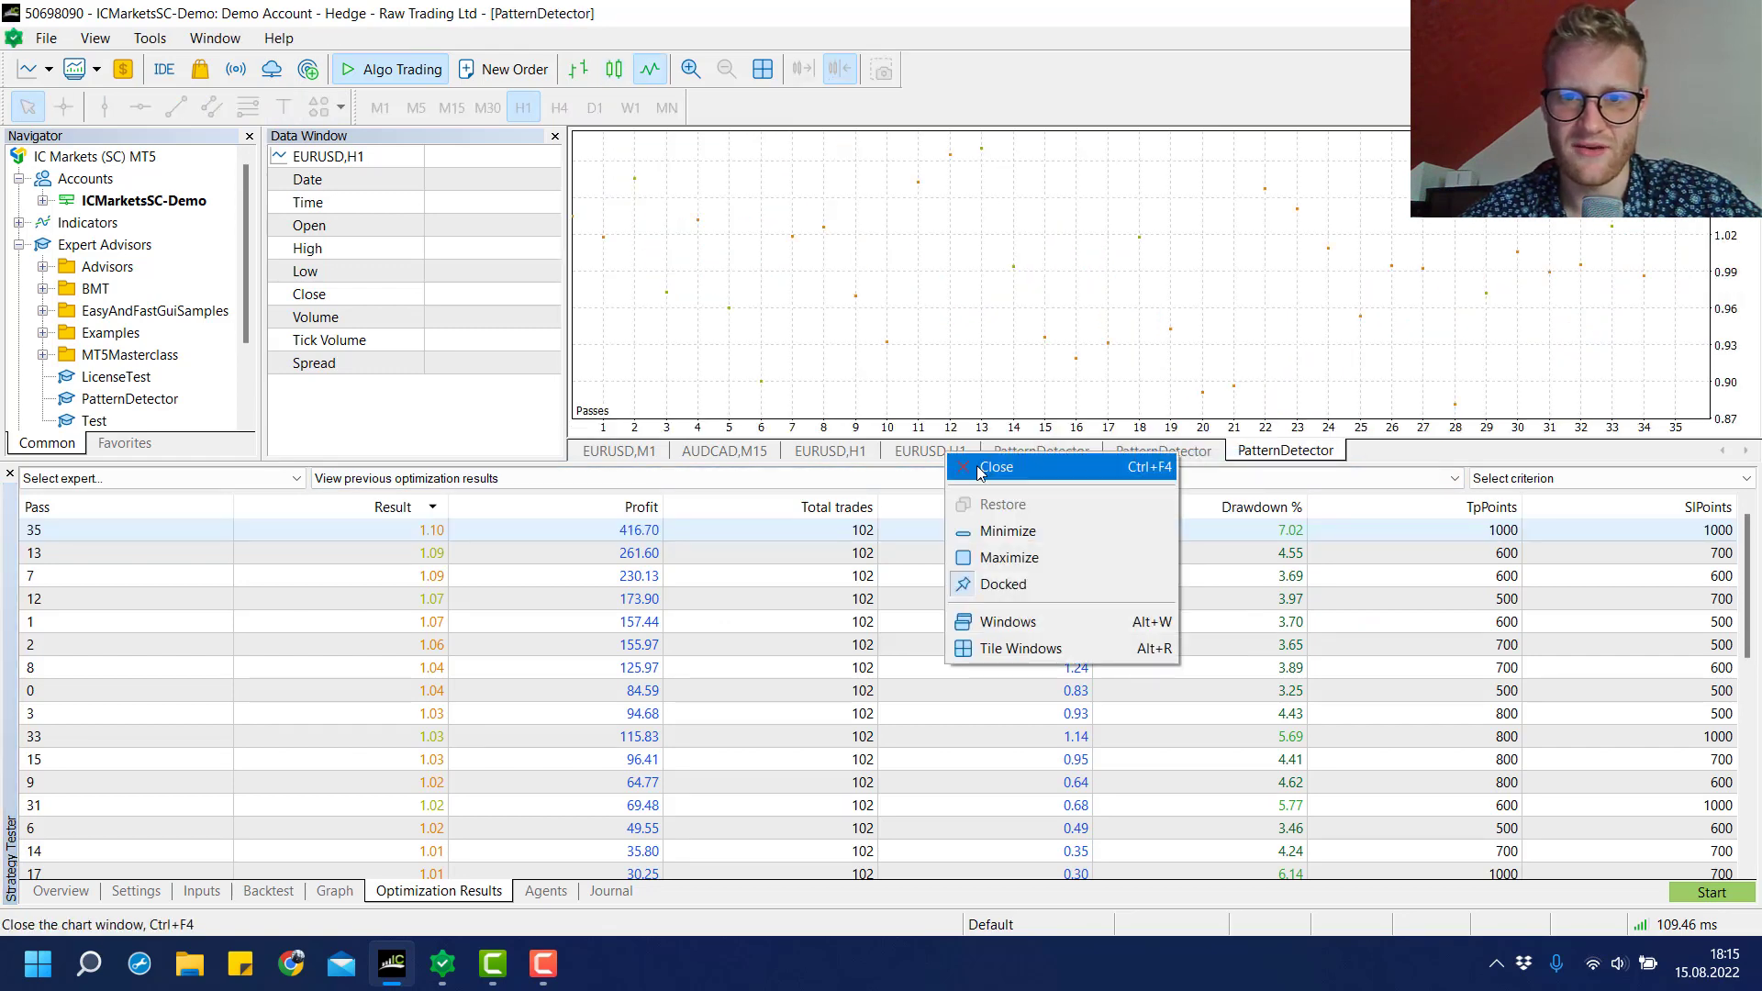
click(980, 471)
click(968, 456)
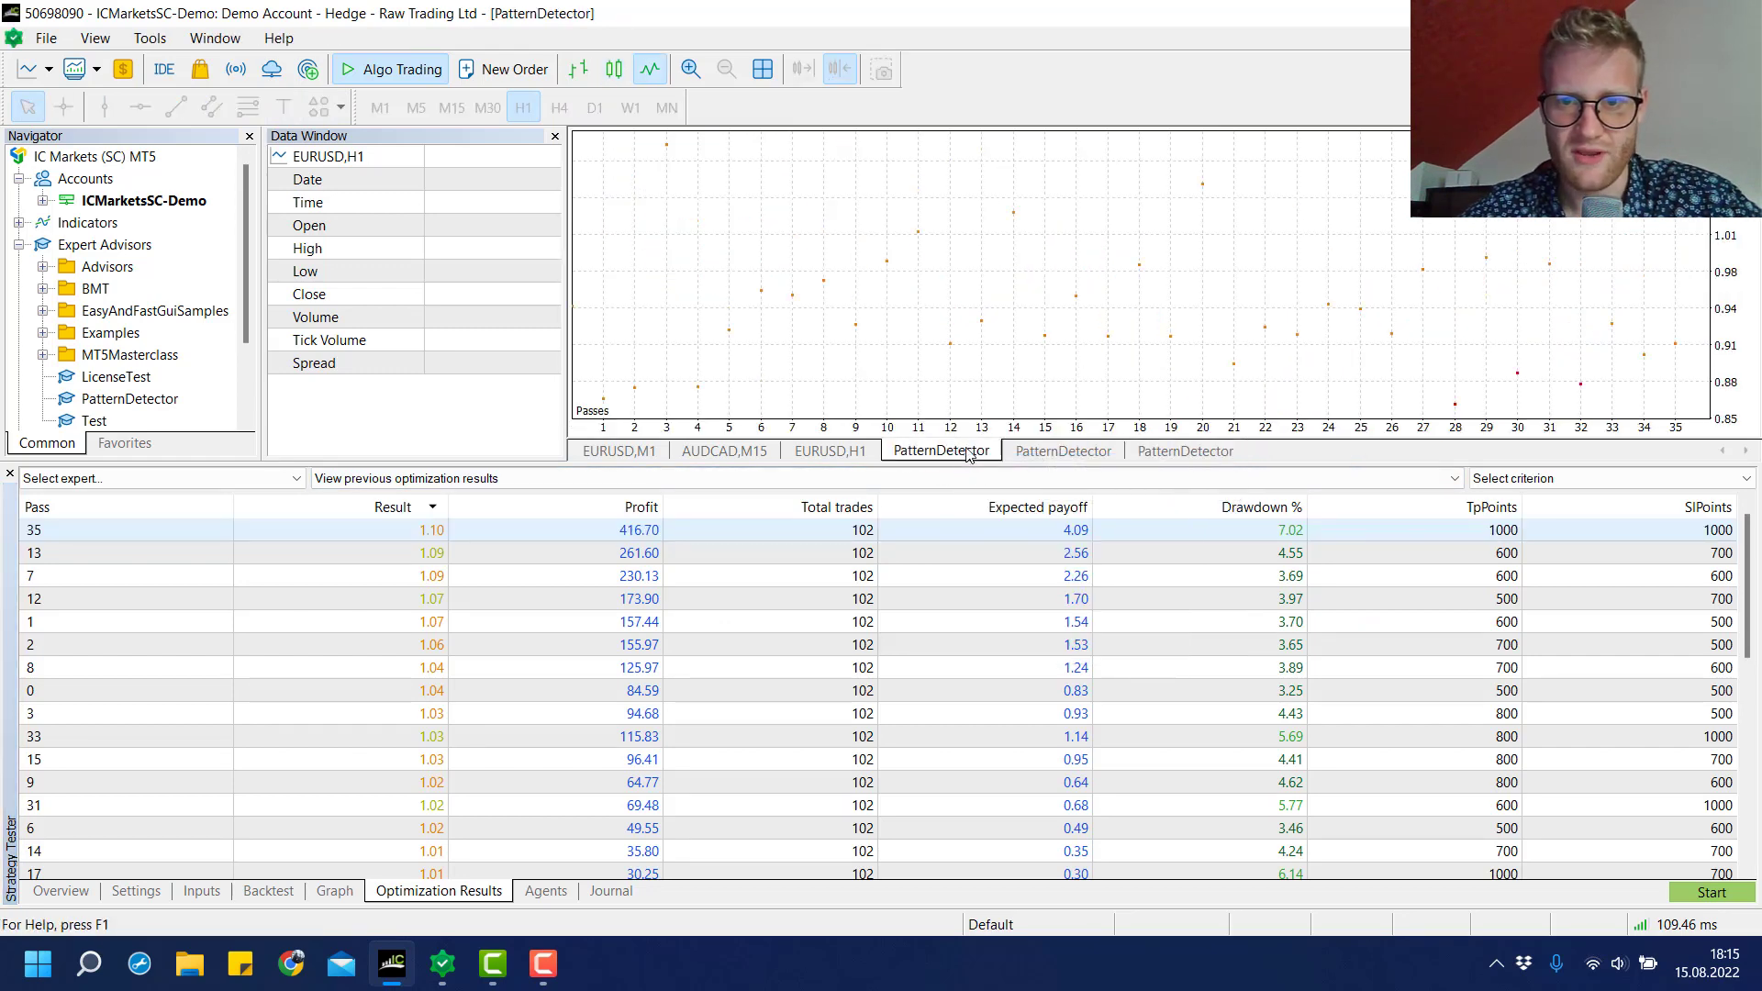
click(1057, 454)
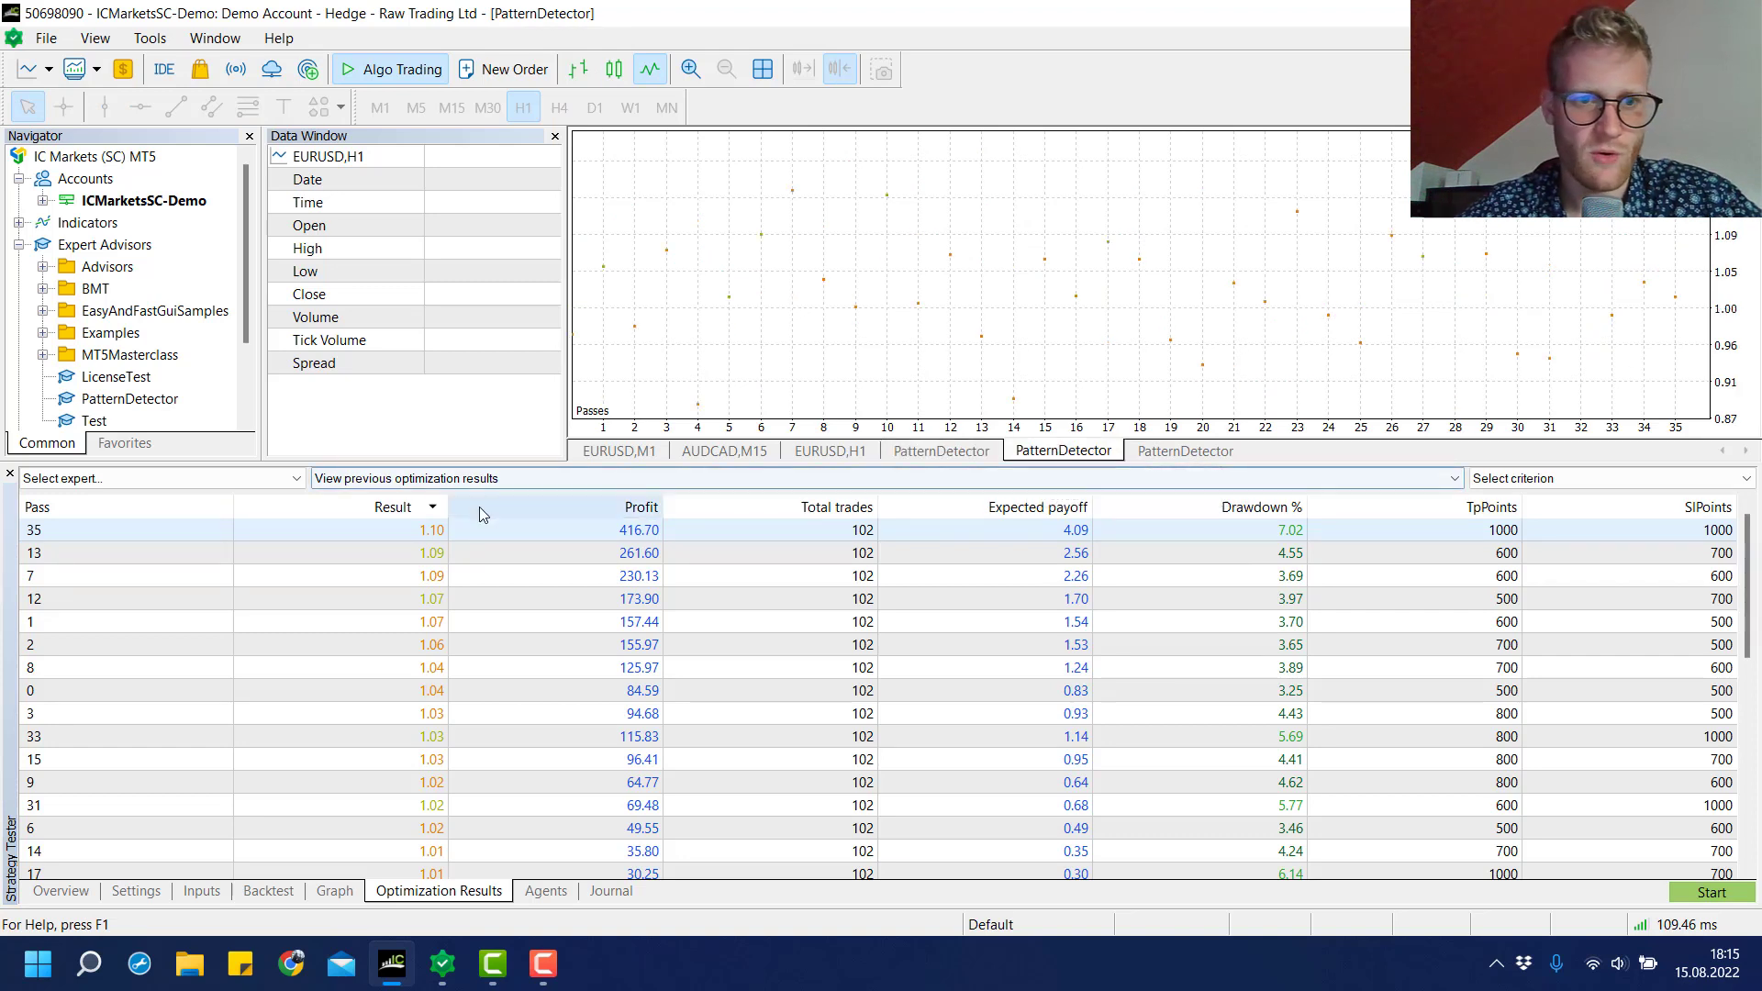
Step: Load the previous optimization results of the PatternDetector expert from 2022.08.15 18:14:53
click(297, 478)
click(299, 480)
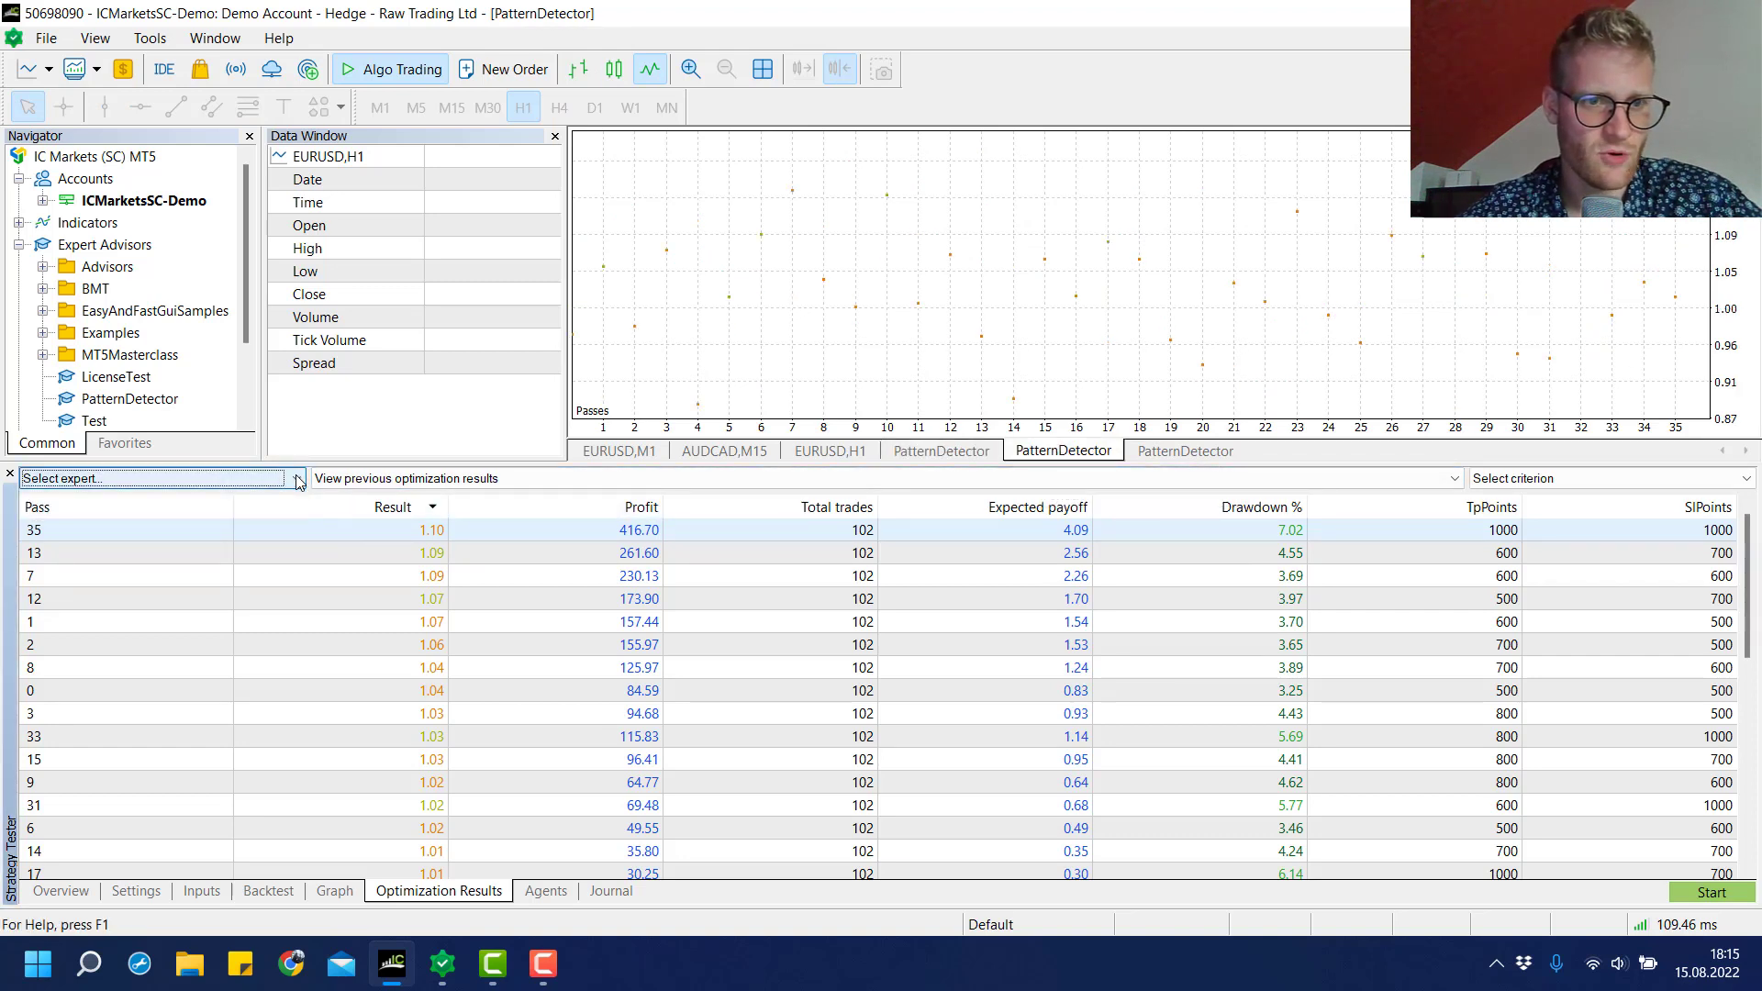
click(299, 479)
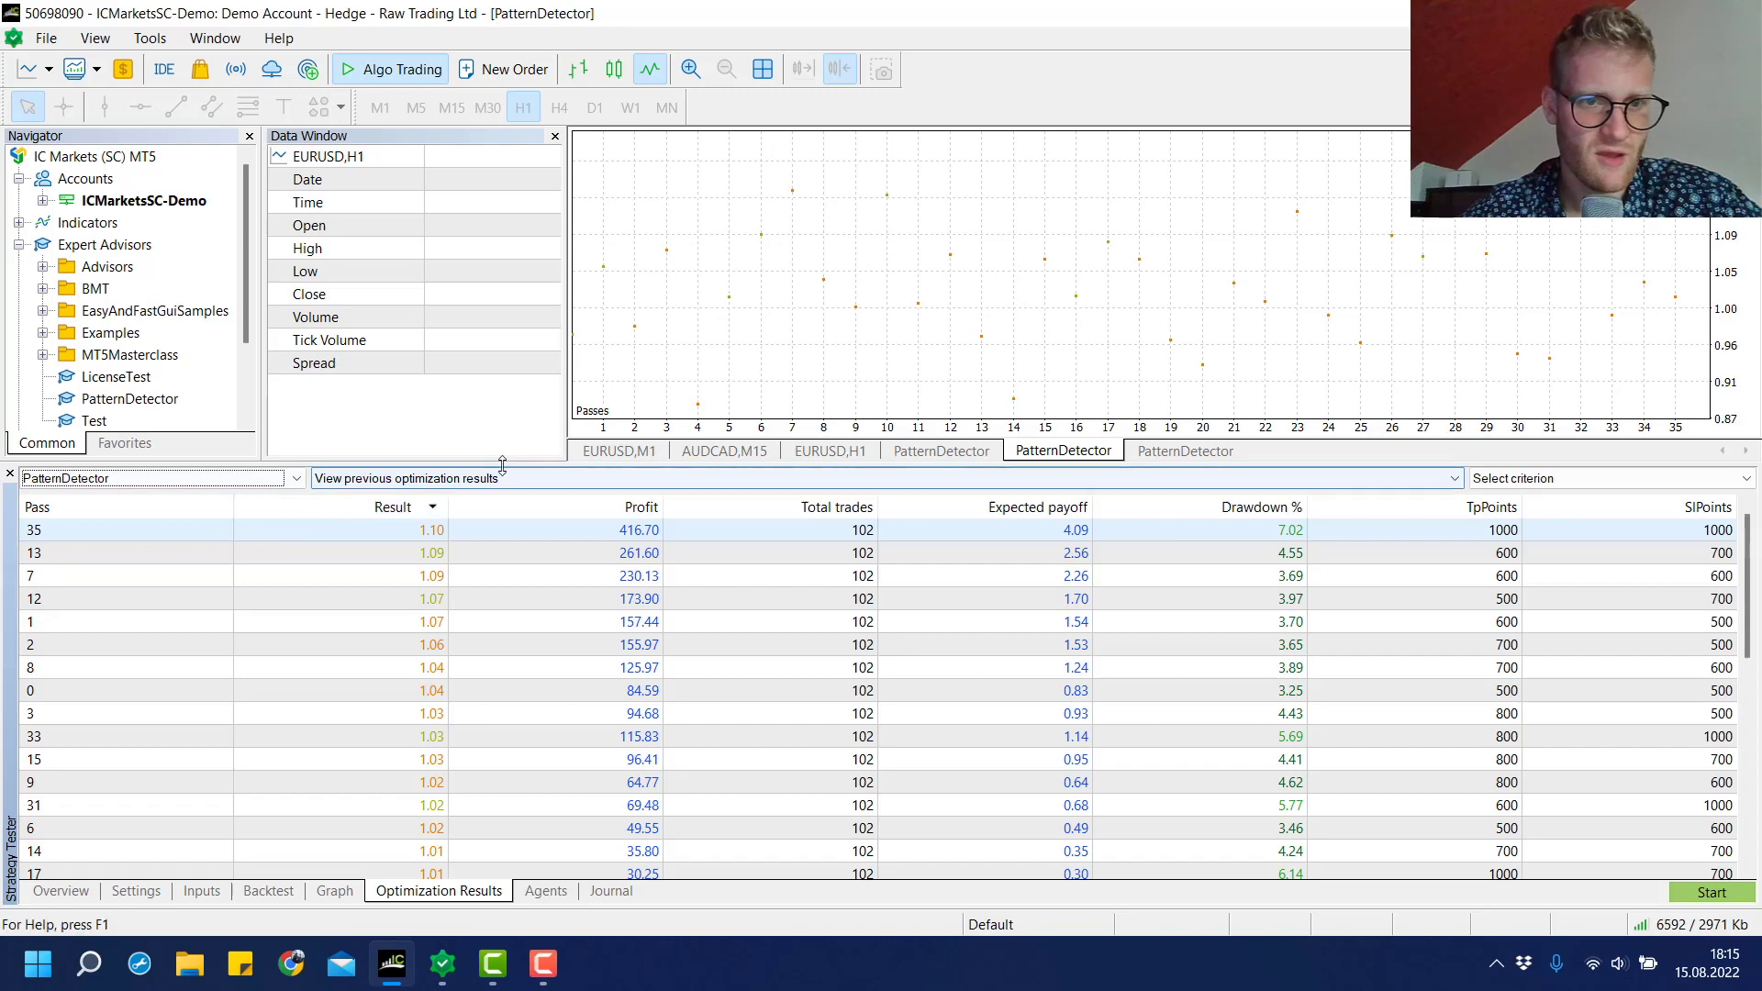
click(476, 480)
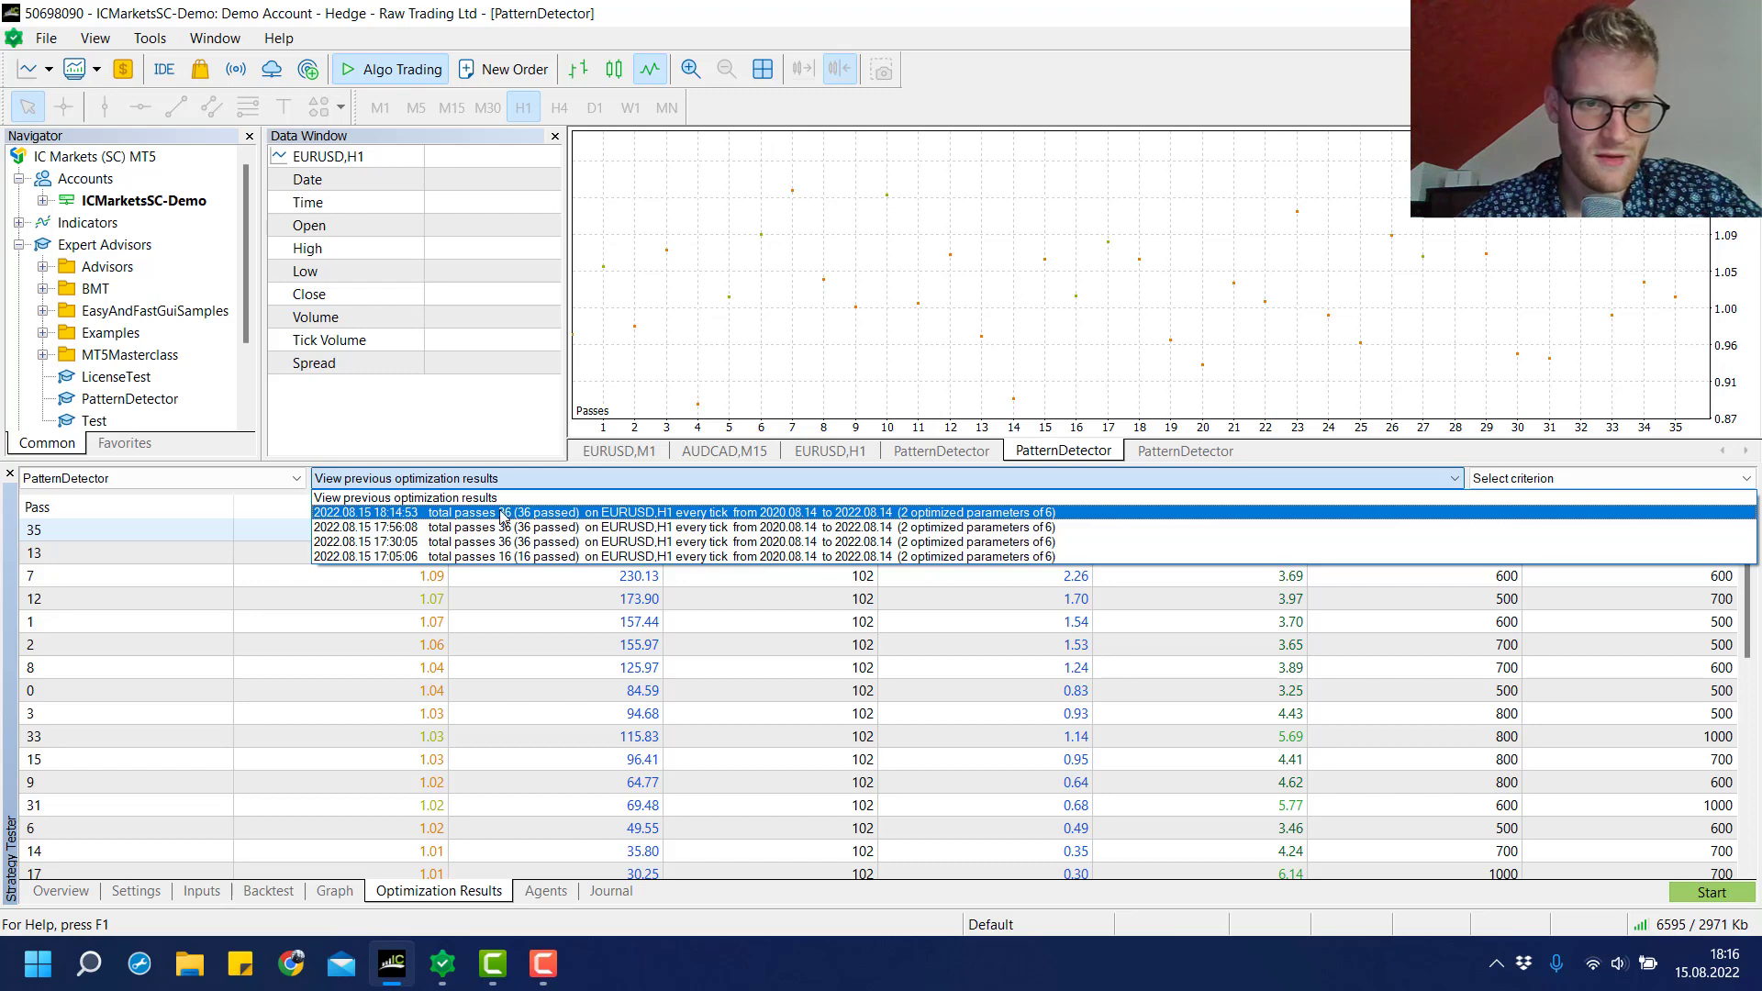
click(555, 517)
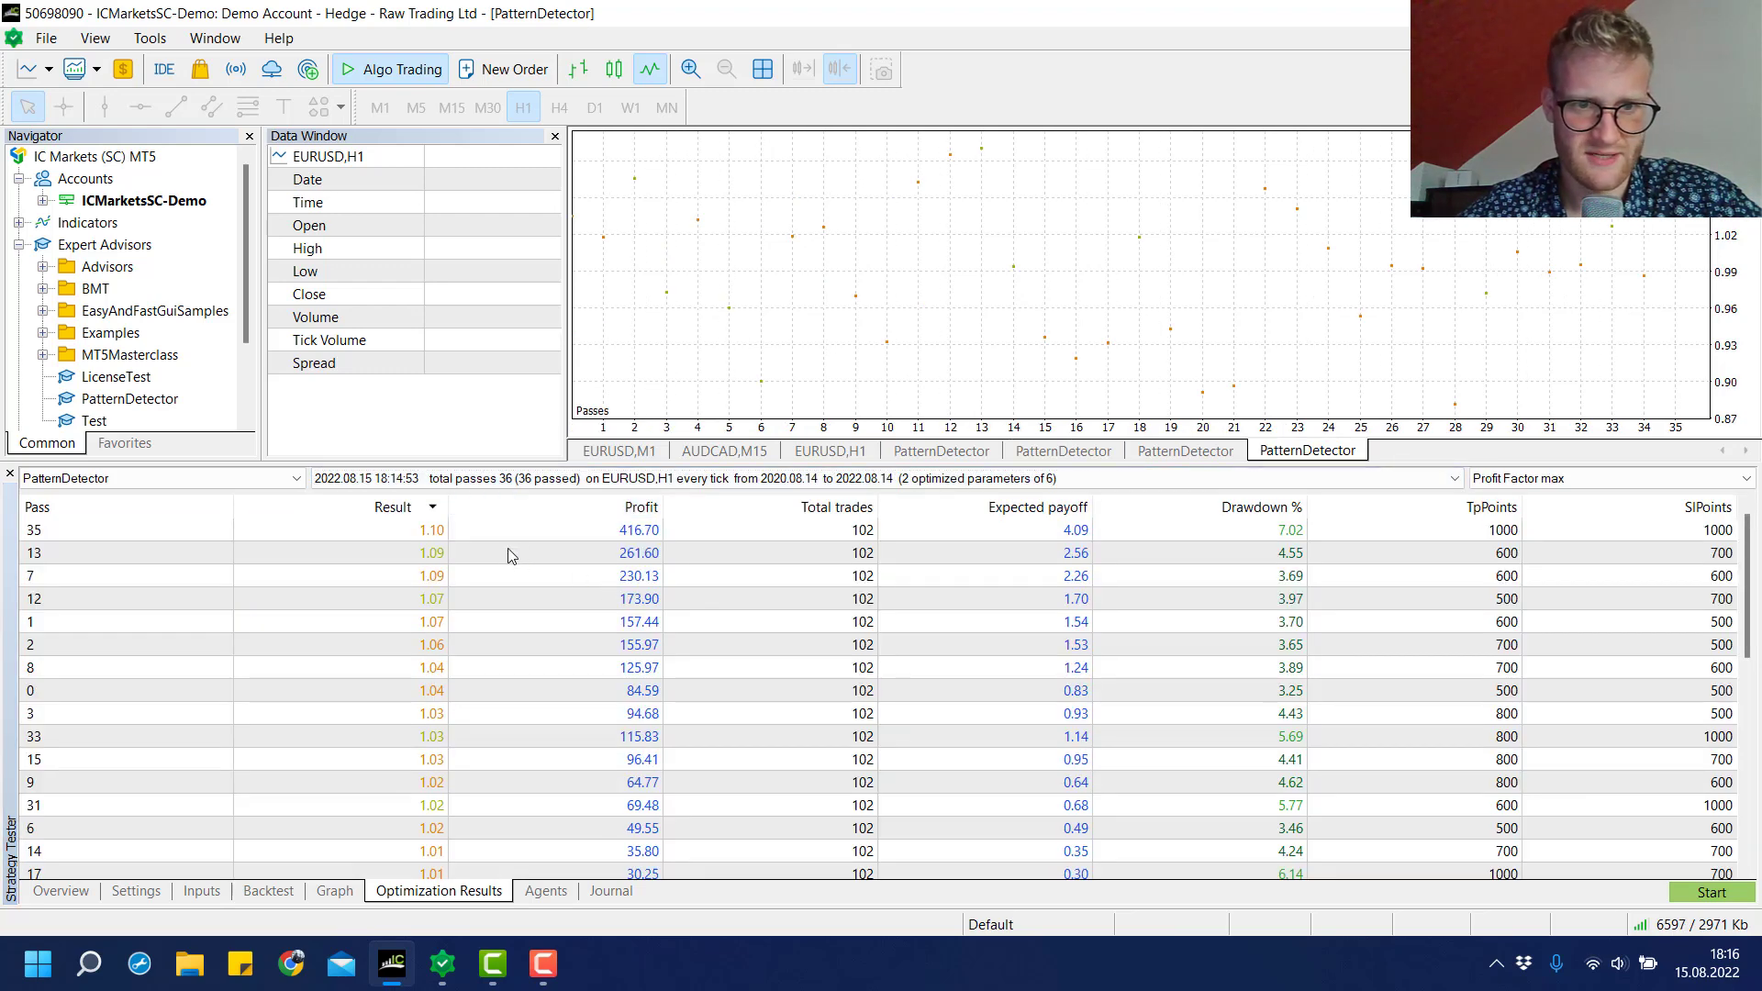
Step: Enlarge the loaded results table under the newest PatternDetector chart and check the input values and ranges used for that optimization
click(687, 453)
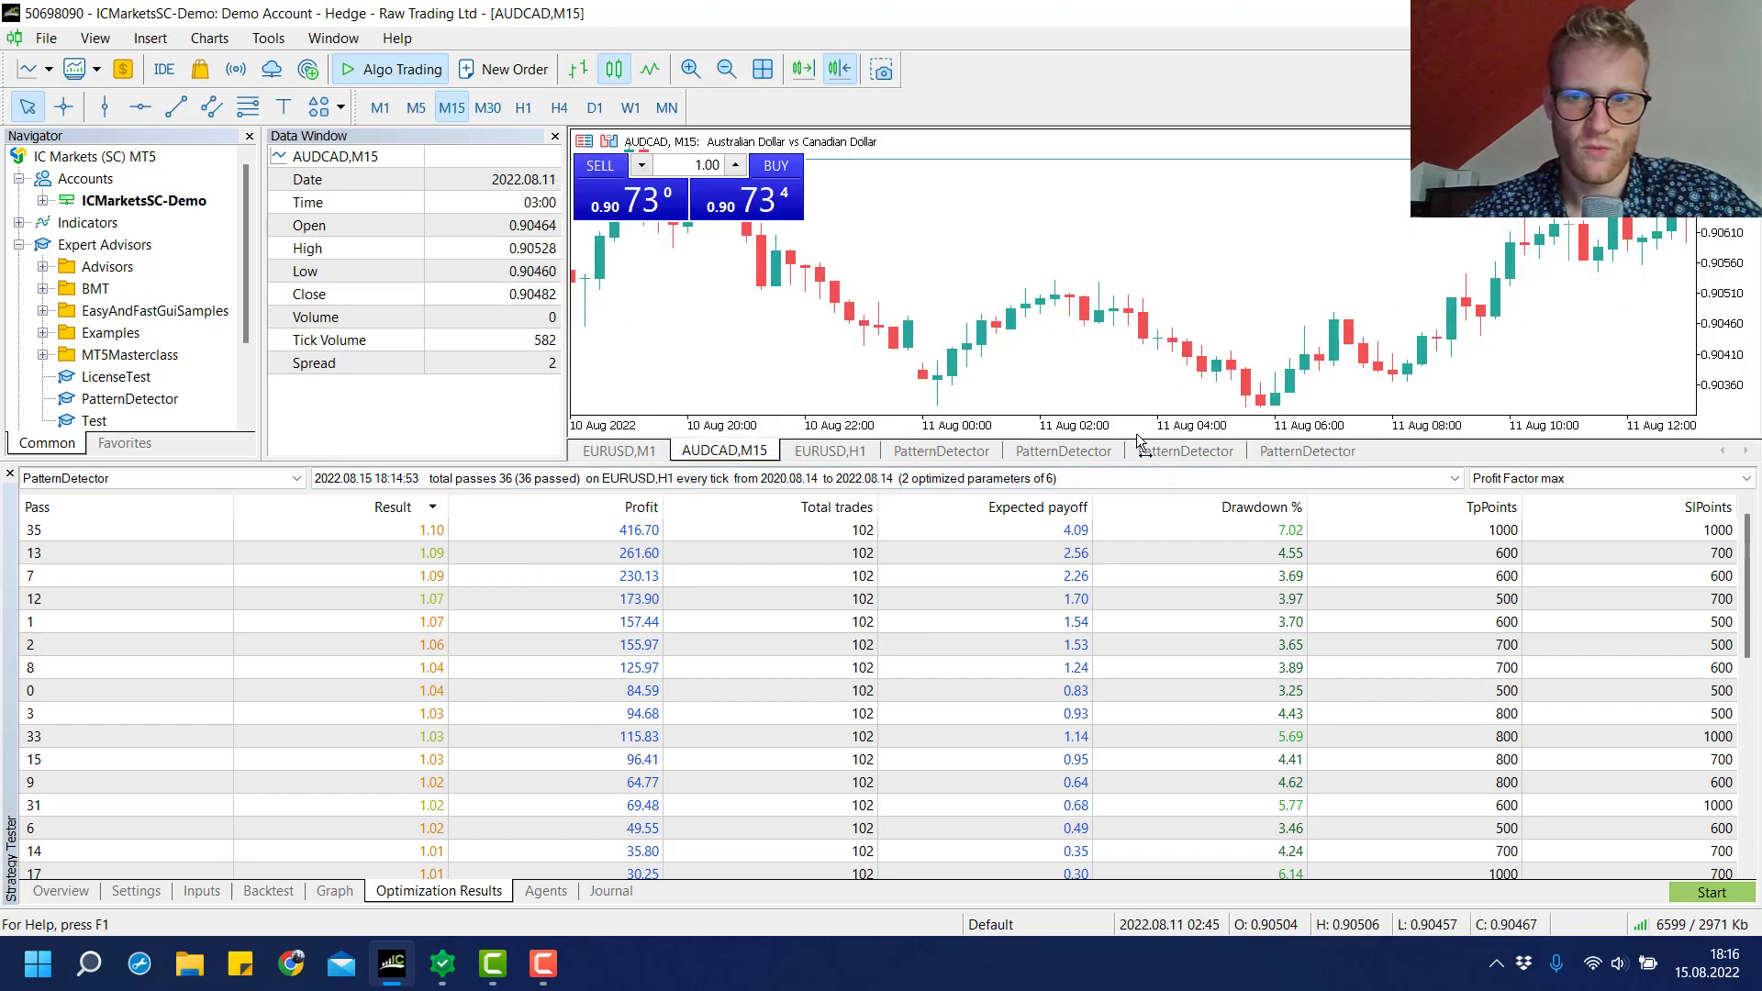
click(1266, 452)
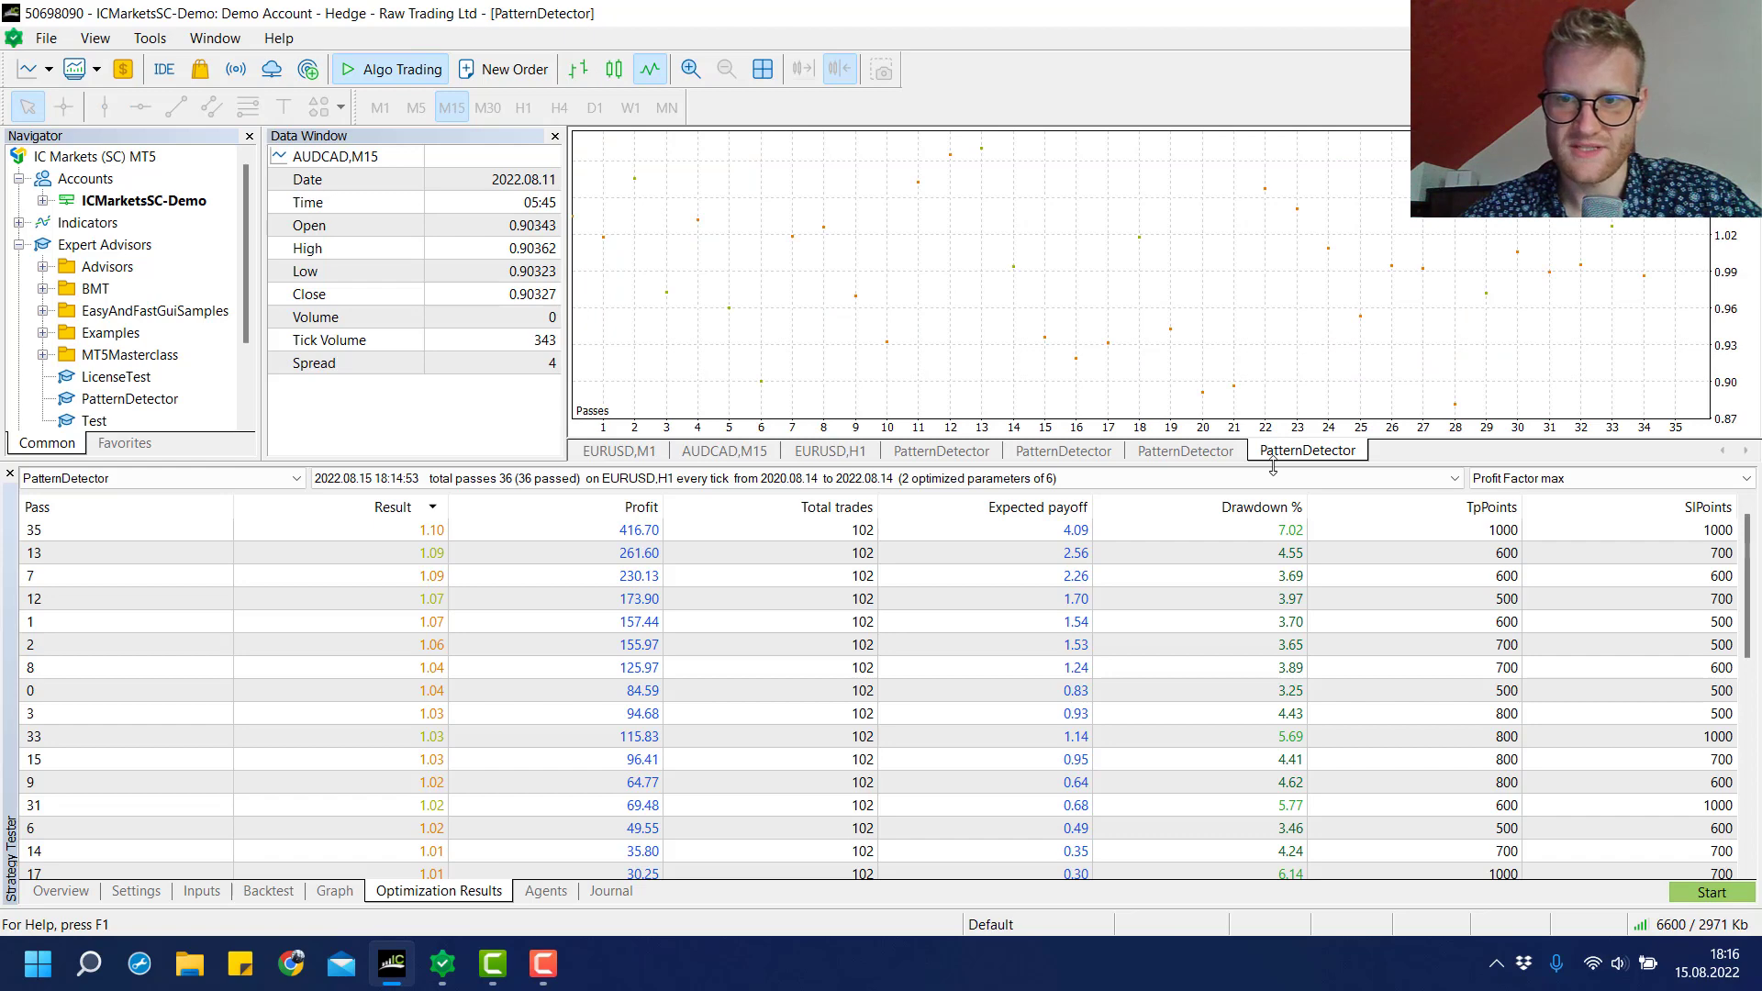
drag(1273, 466, 1272, 237)
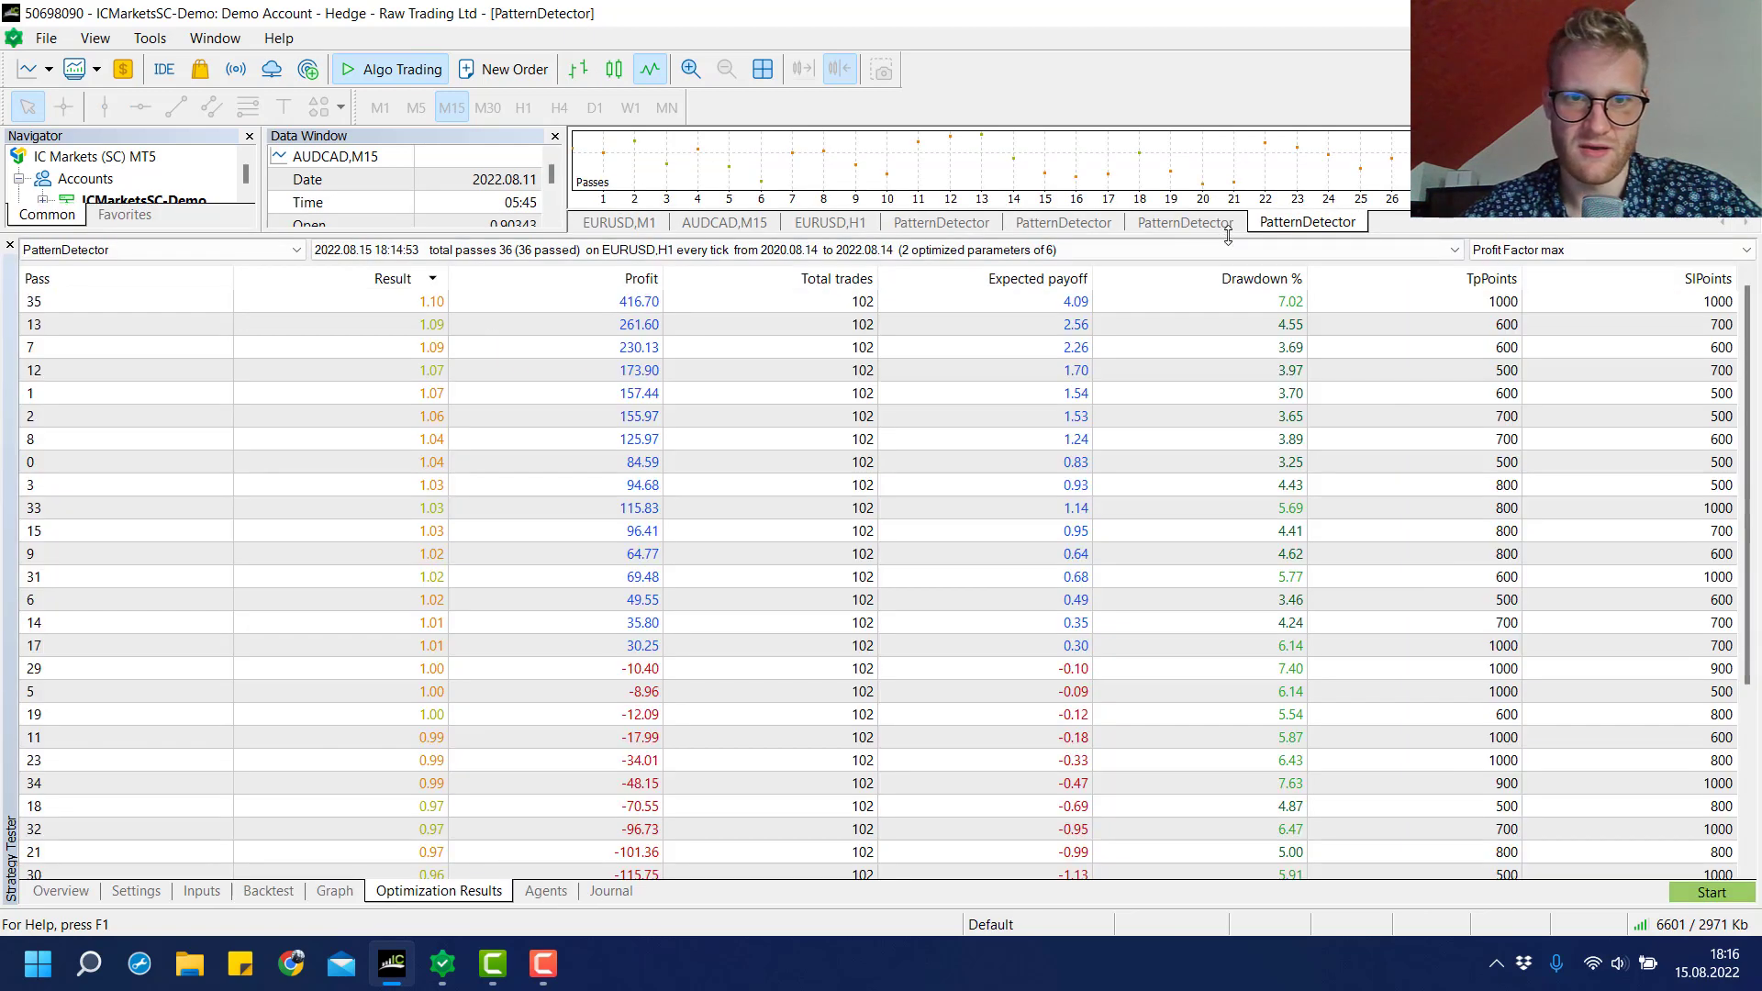
click(204, 893)
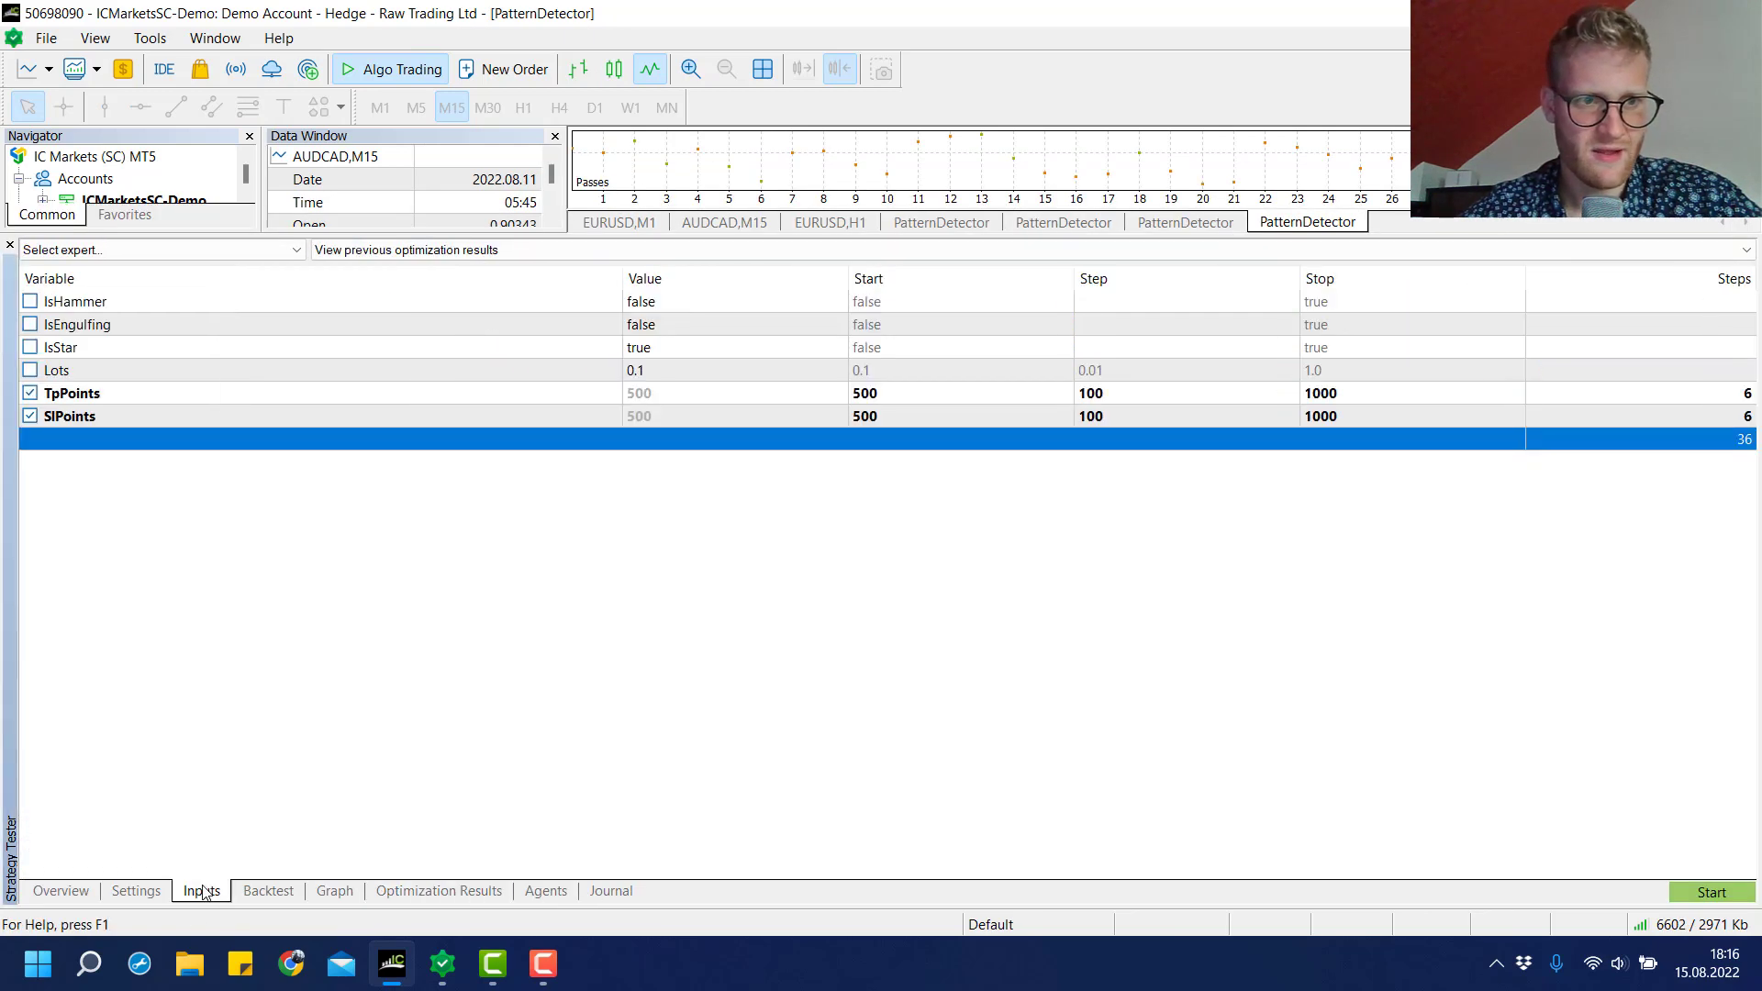
click(406, 894)
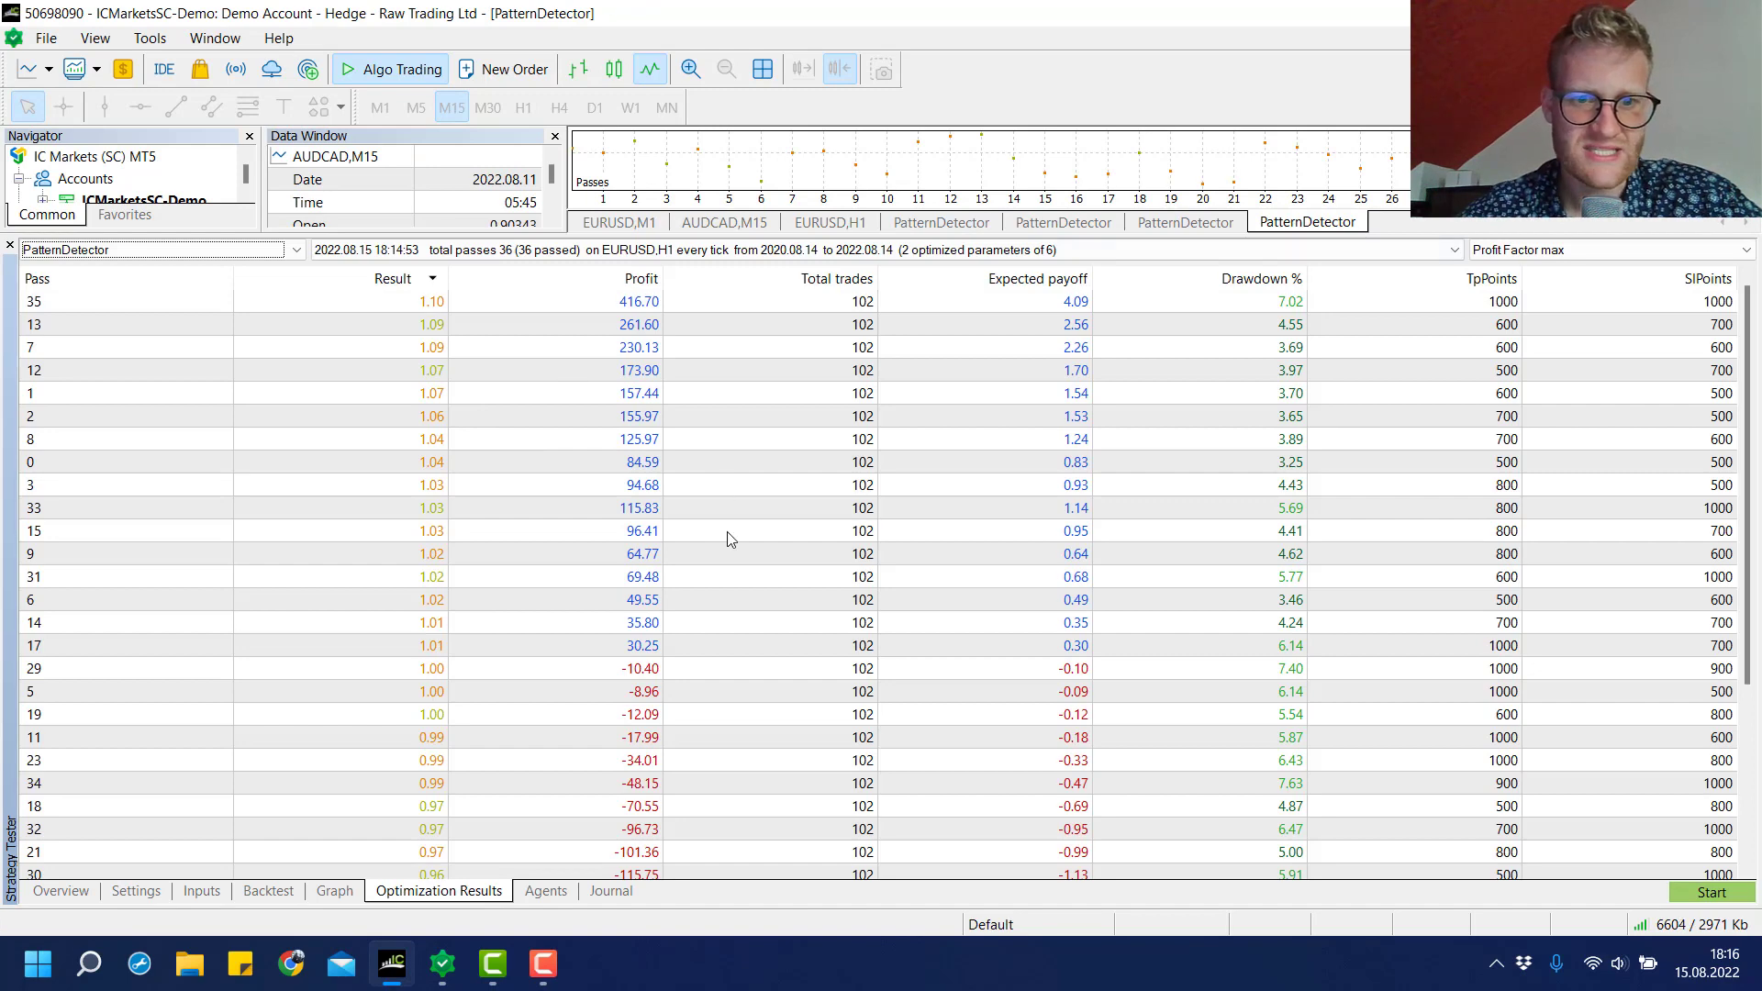
Step: Review the loaded star-pattern passes by profit factor and profit, from the two best-ranked down to the losing ones
scroll(728, 537, down, 4)
scroll(582, 393, up, 4)
click(485, 306)
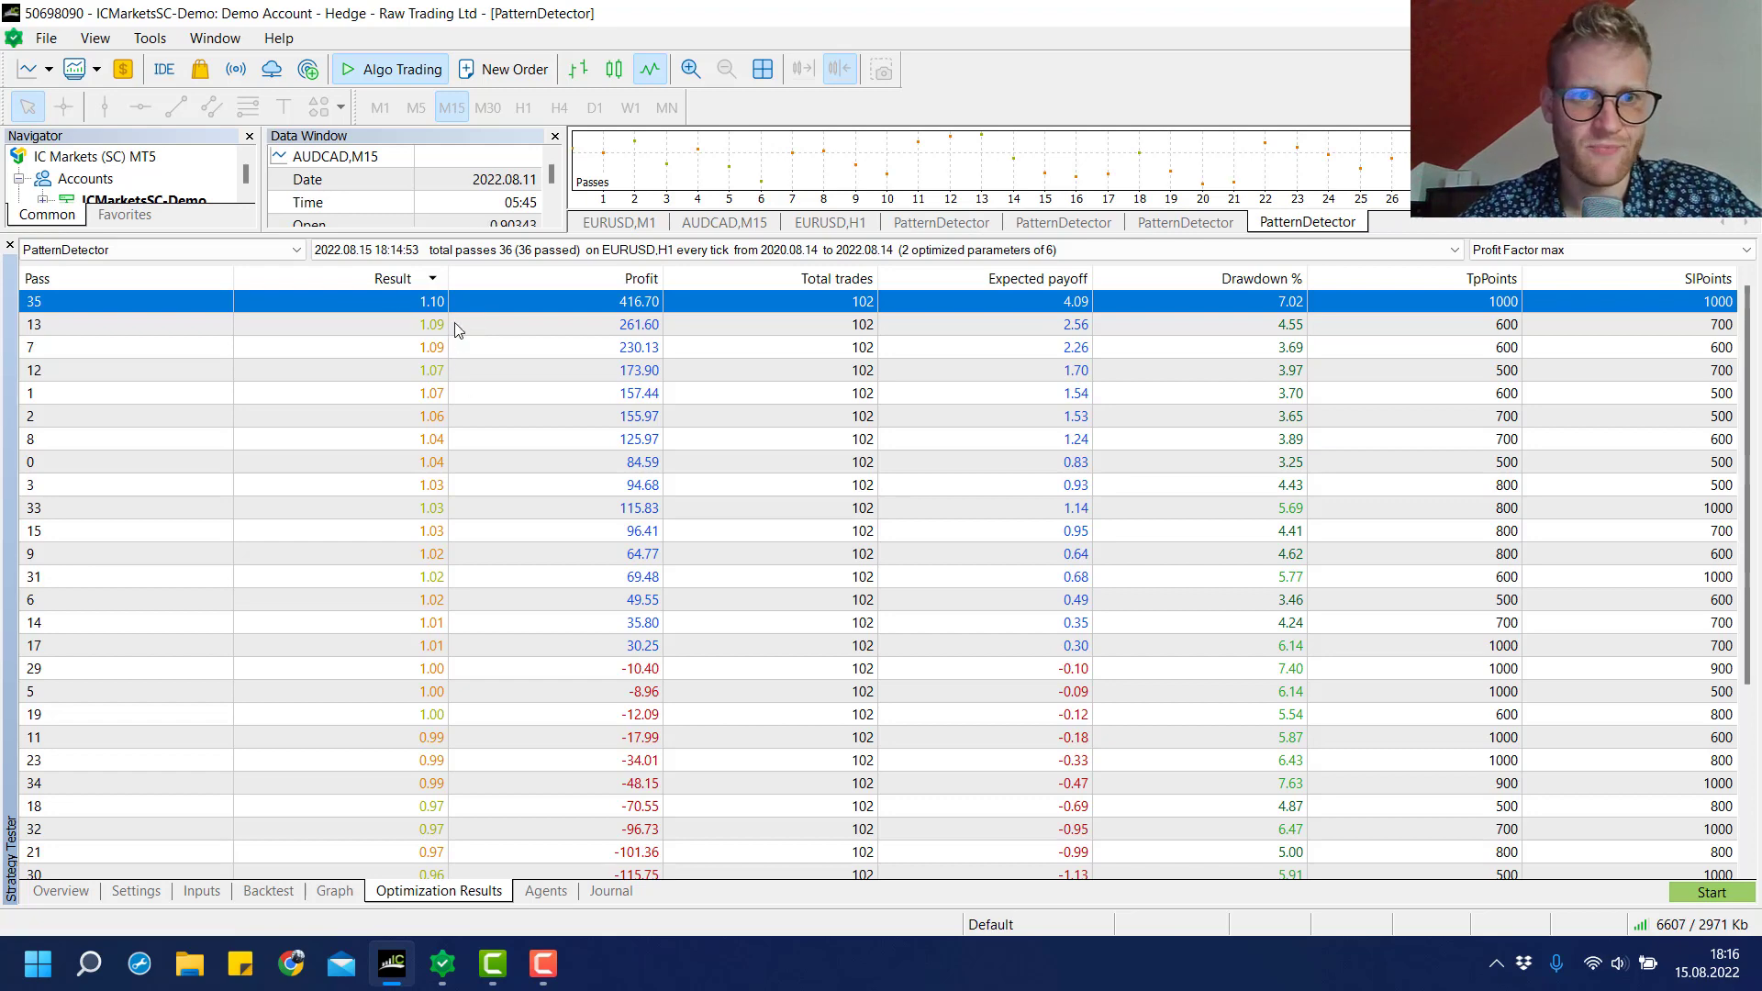
click(456, 329)
scroll(554, 383, down, 5)
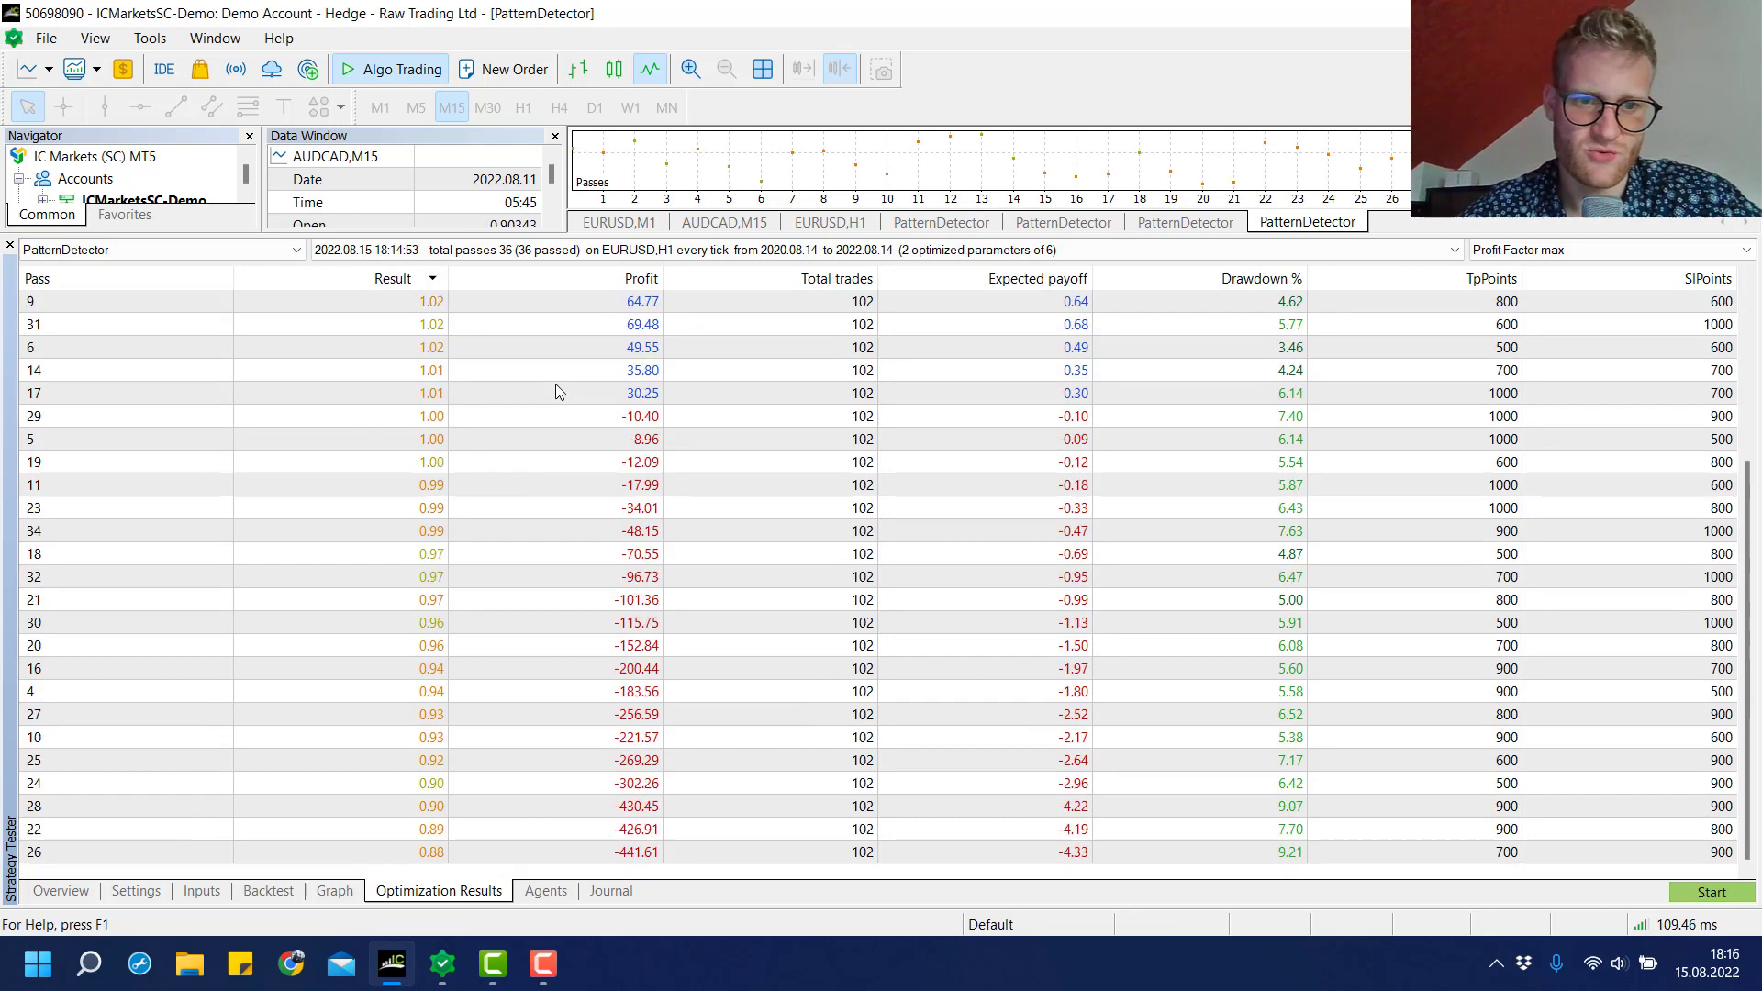
scroll(554, 384, up, 5)
Step: Load the PatternDetector optimization from 2022.08.15 17:56:08 and review its passes from the best-ranked to the worst
click(576, 257)
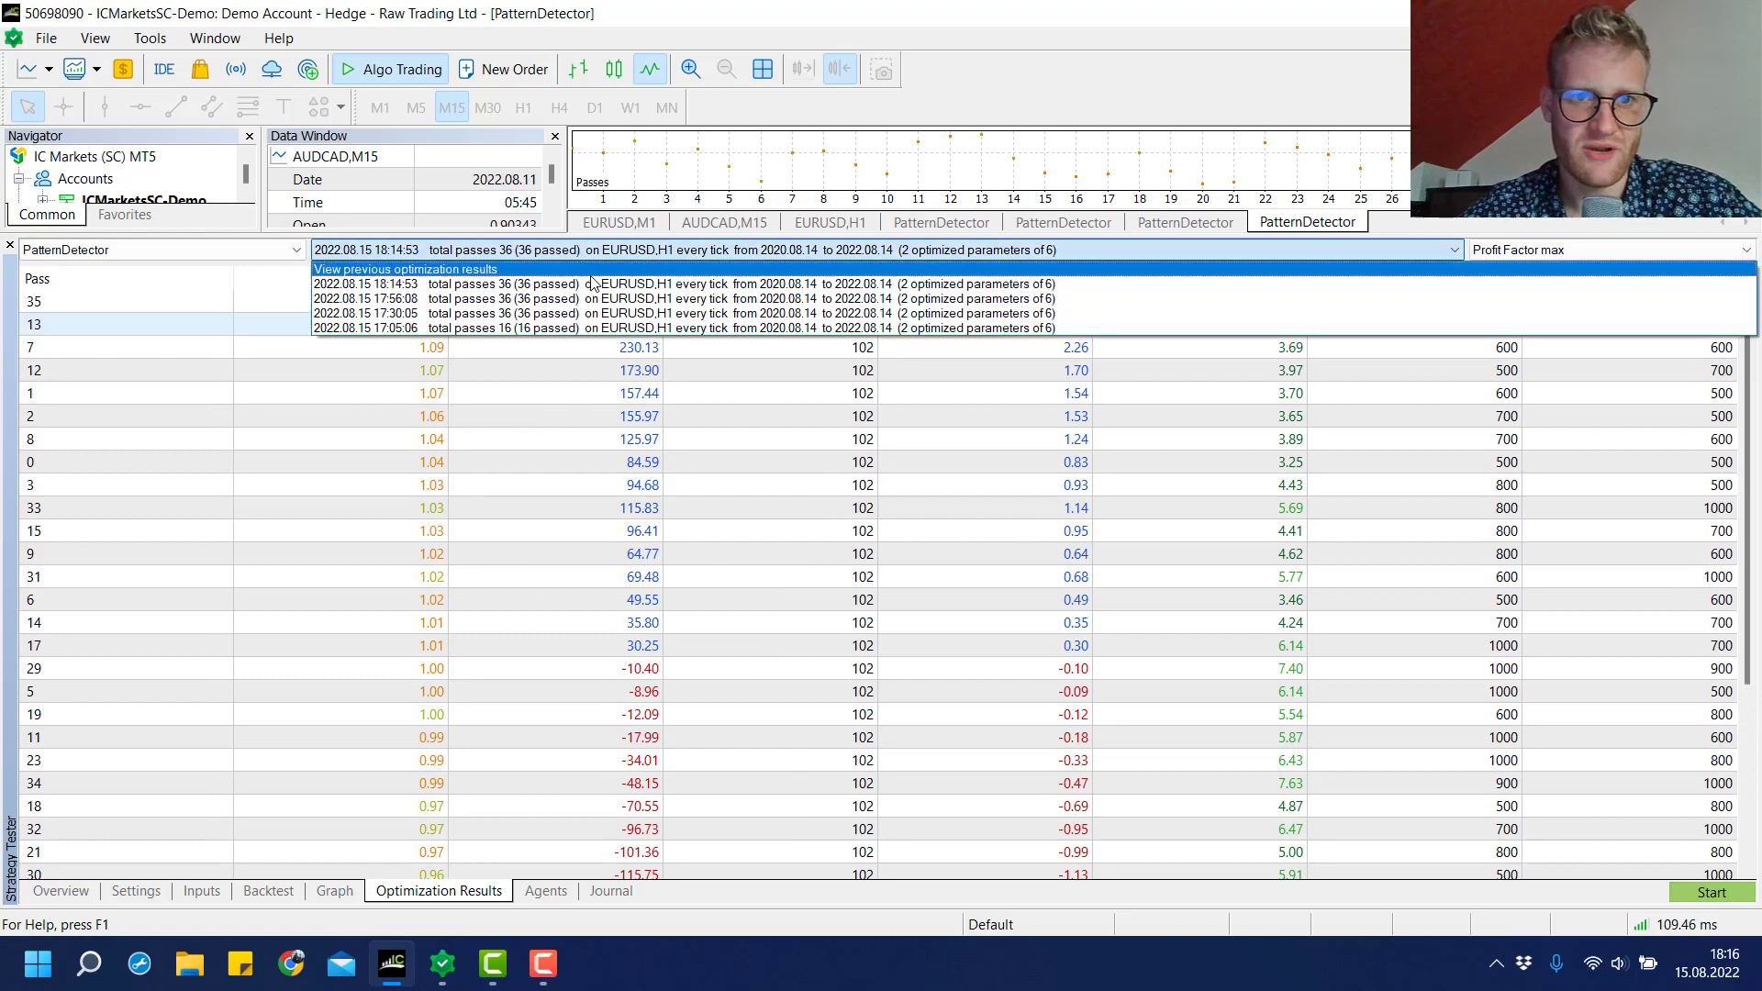
click(596, 306)
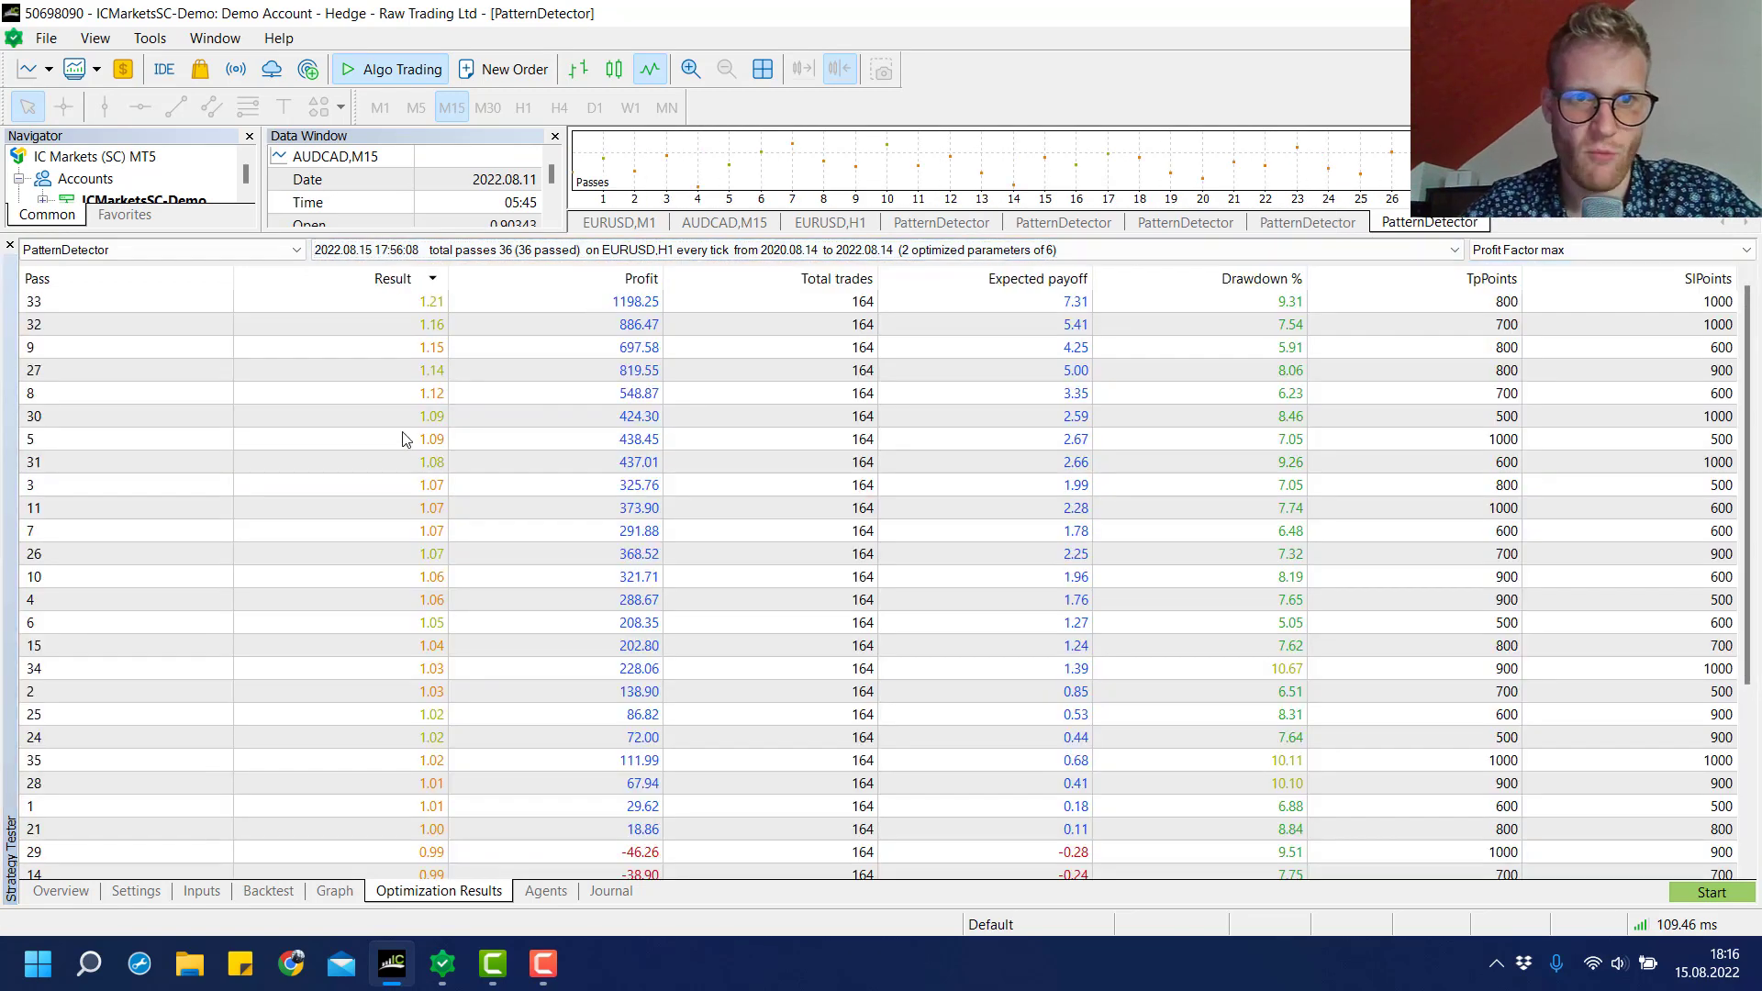
click(305, 299)
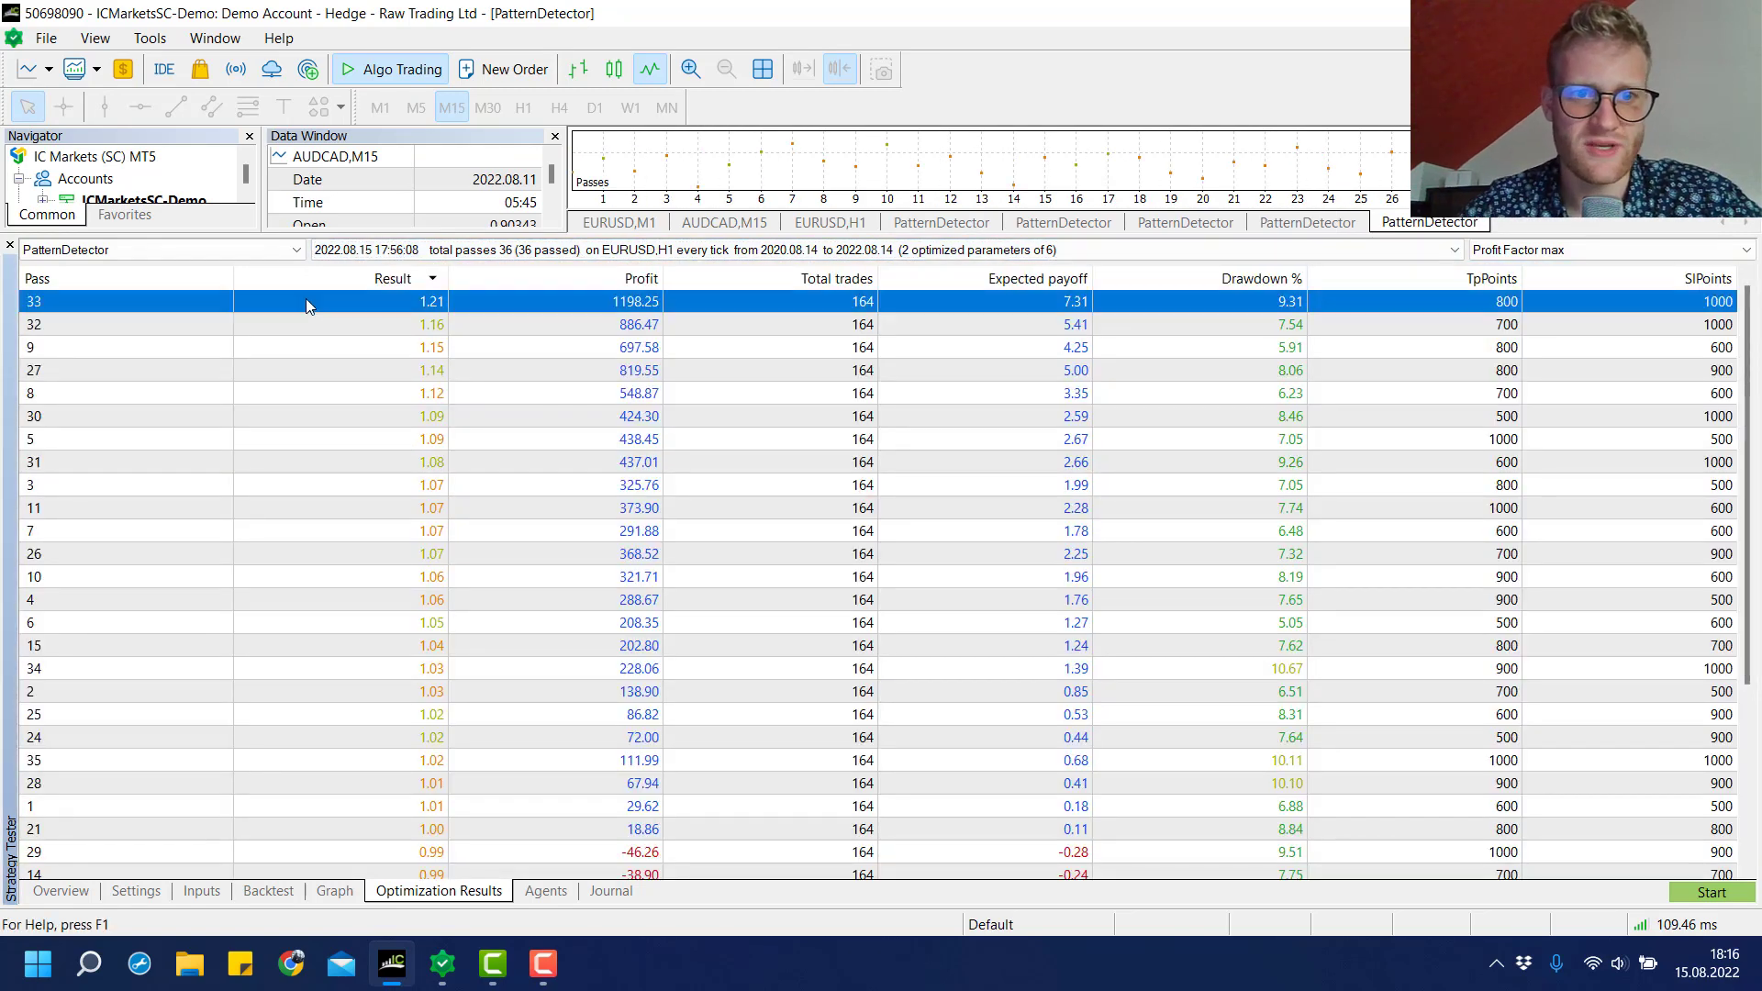
scroll(463, 444, down, 4)
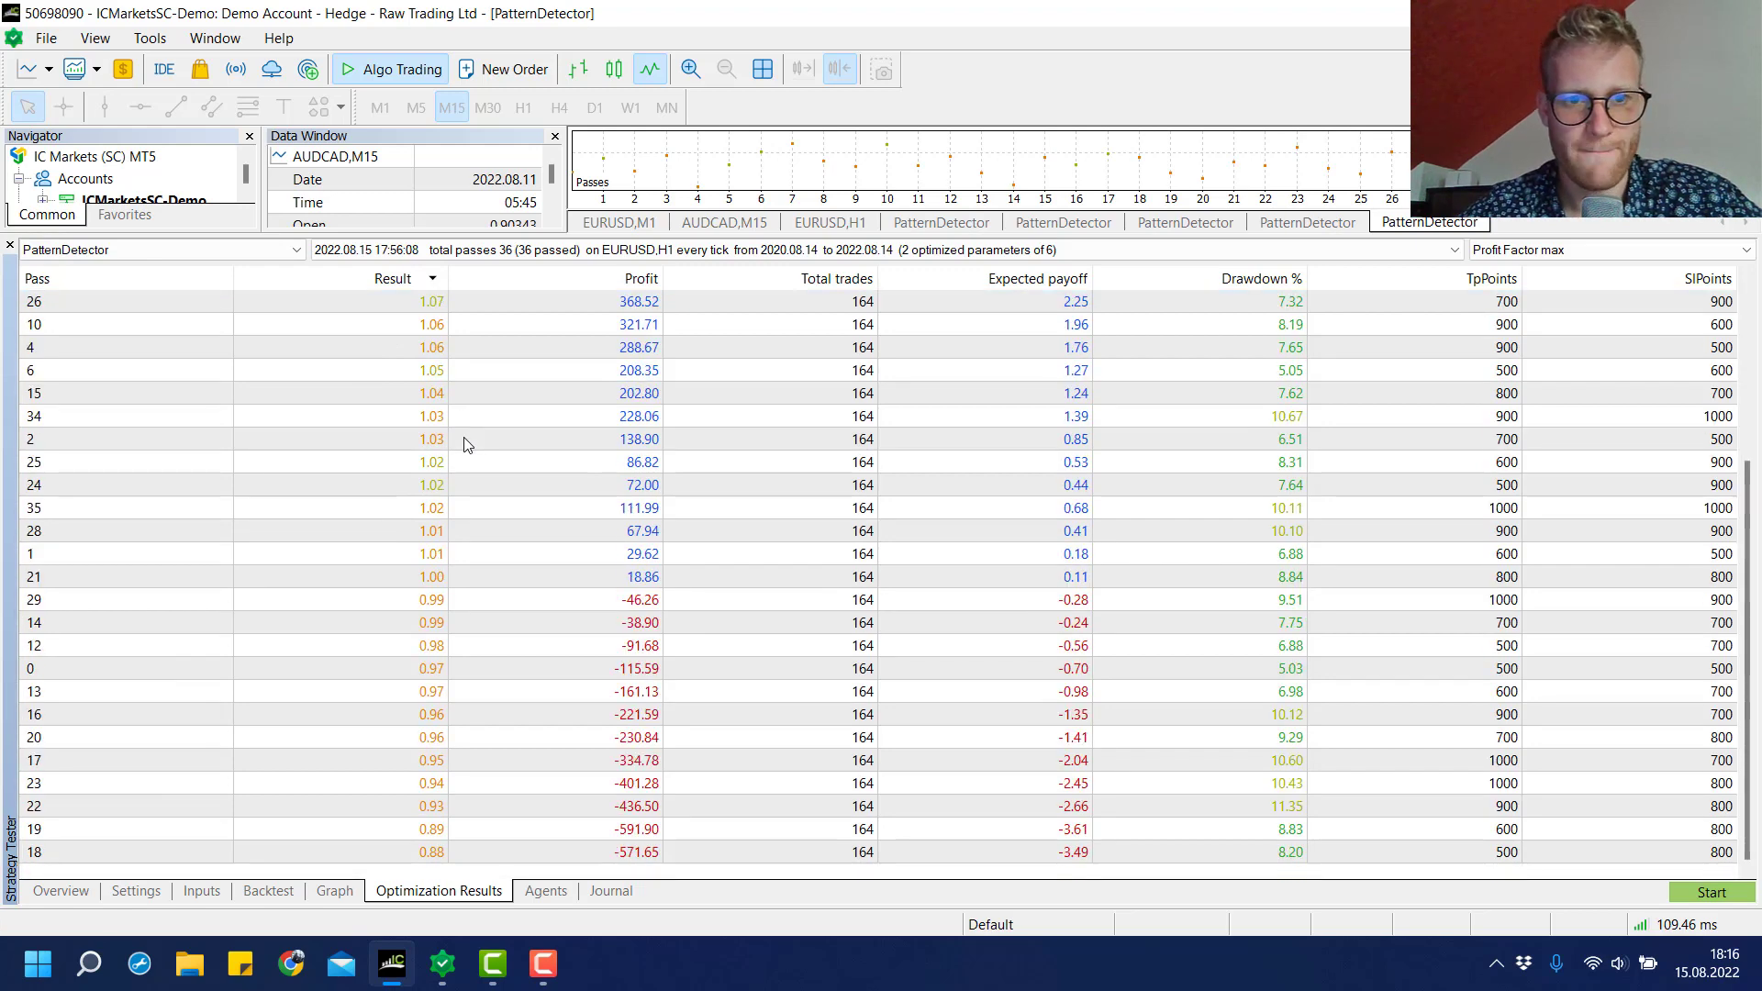
scroll(464, 445, up, 4)
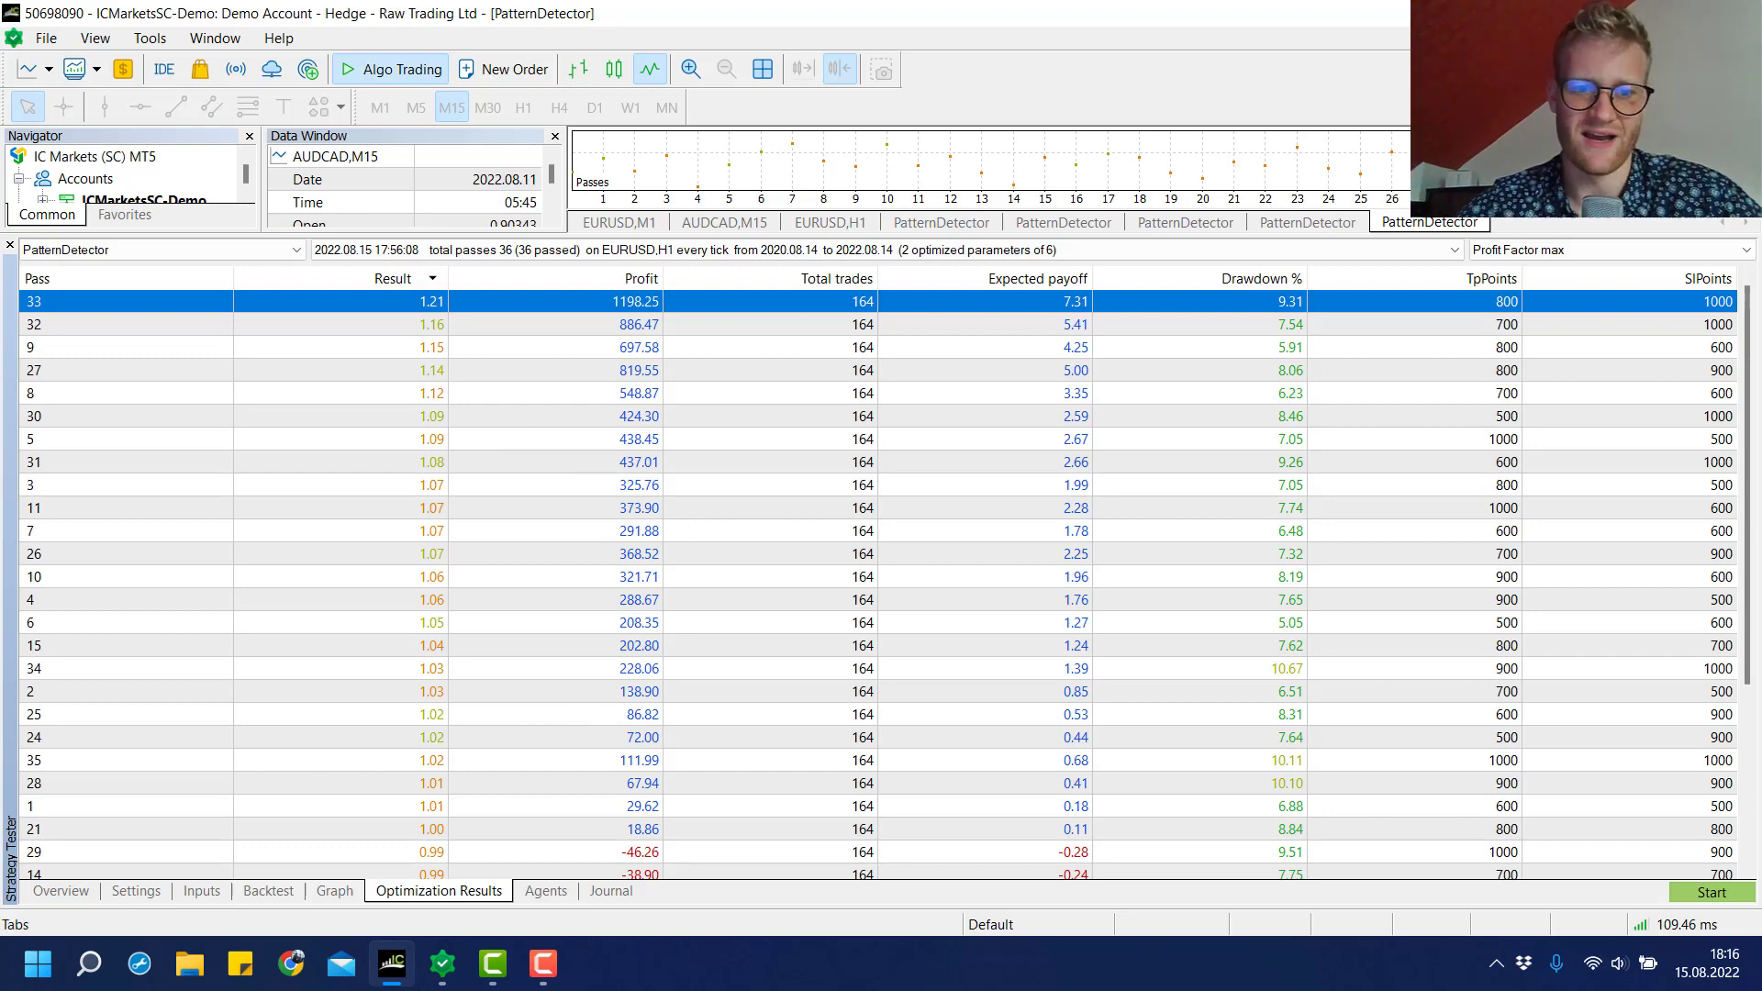
Step: Check the pattern inputs and the tester settings that belong to the loaded 17:56:08 optimization
click(202, 891)
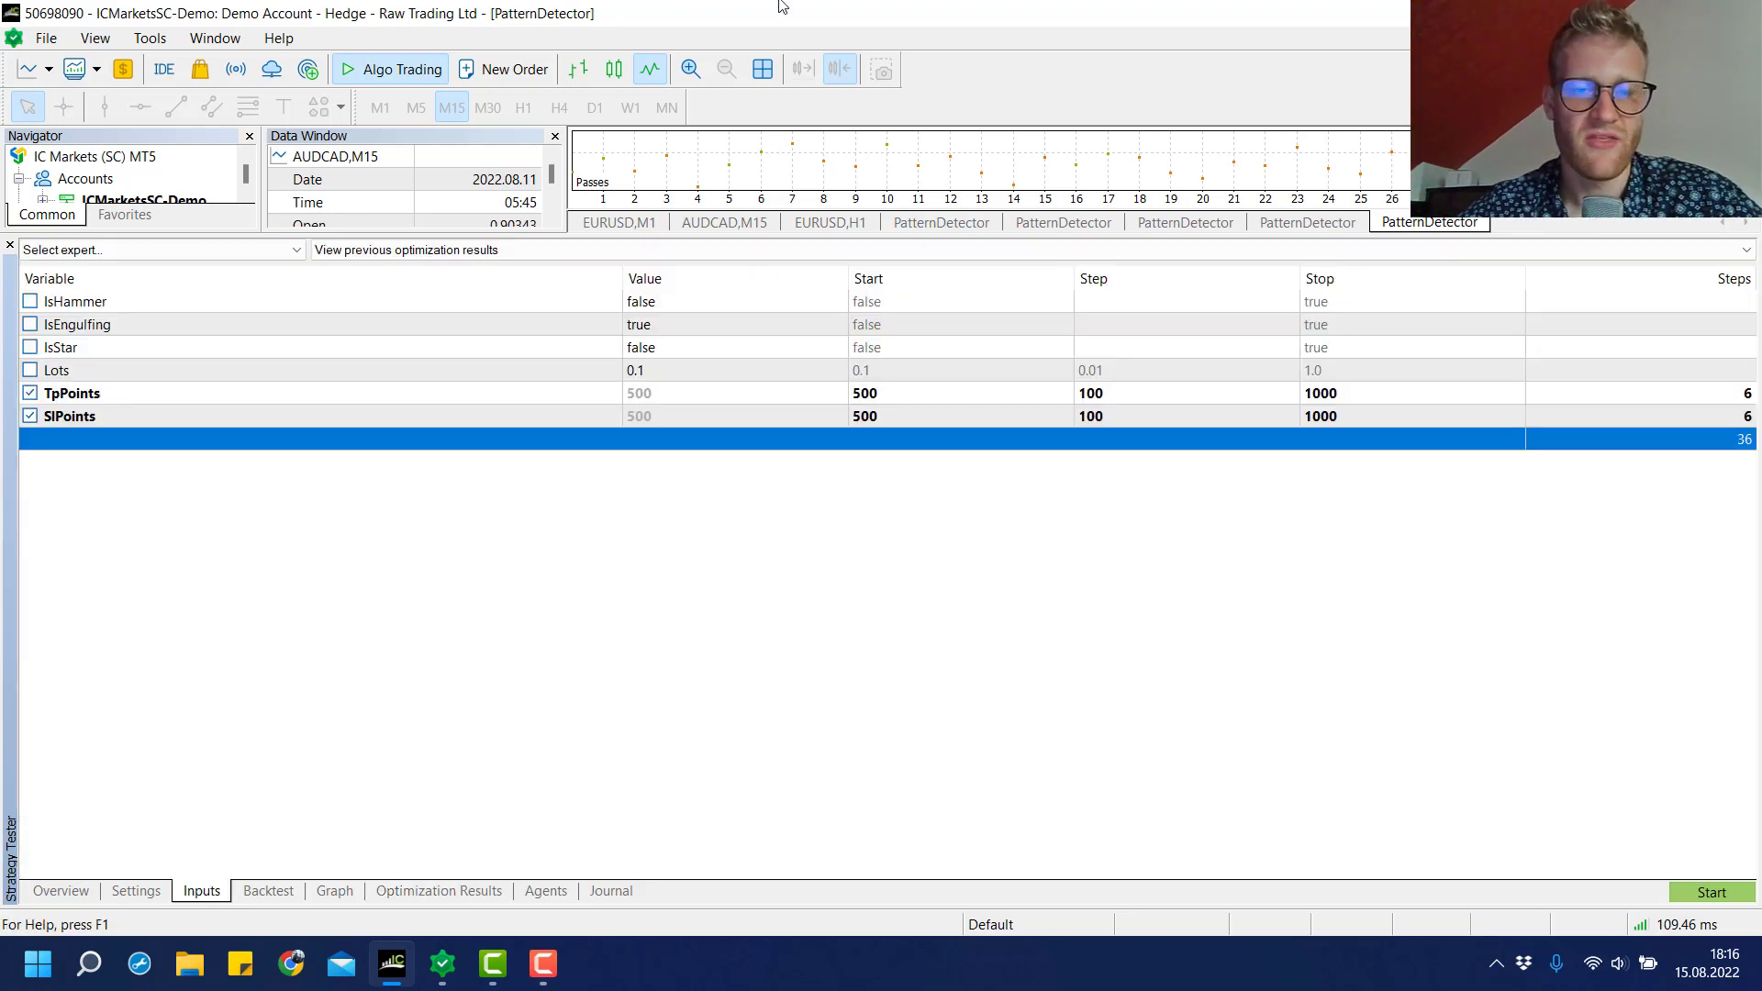
click(136, 891)
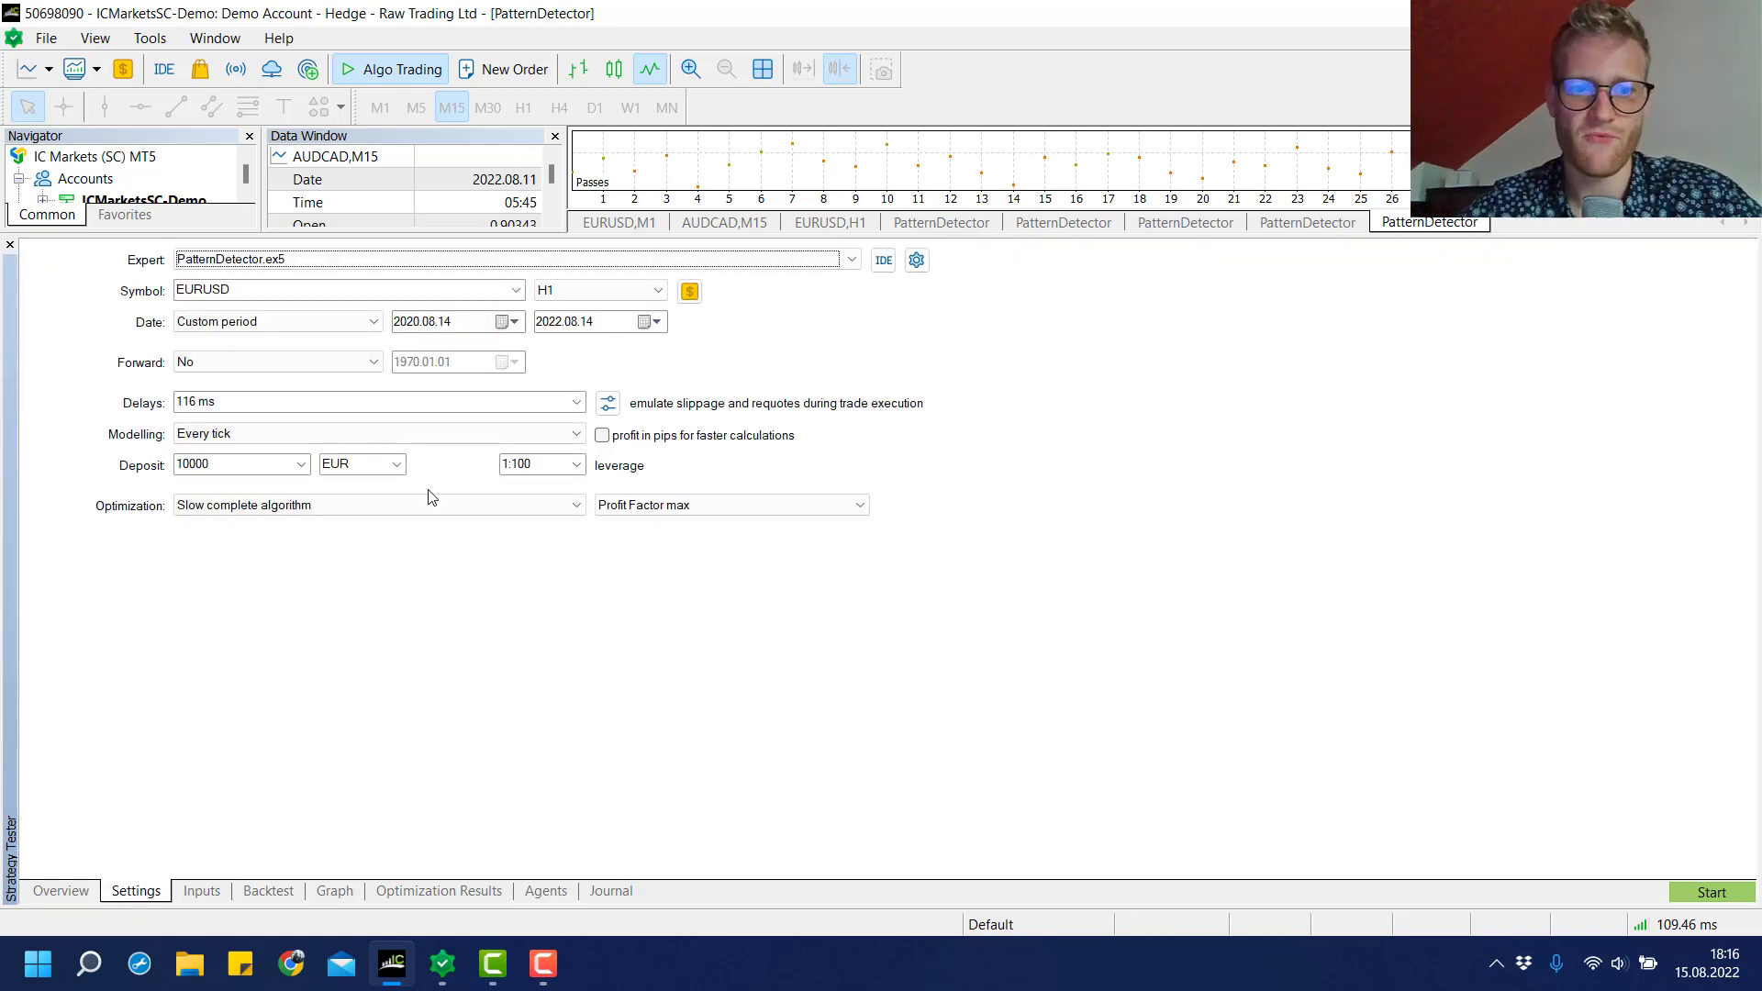
Step: Recheck which candlestick pattern is enabled in the 17:56:08 optimization's inputs and return to its list of passes
click(203, 893)
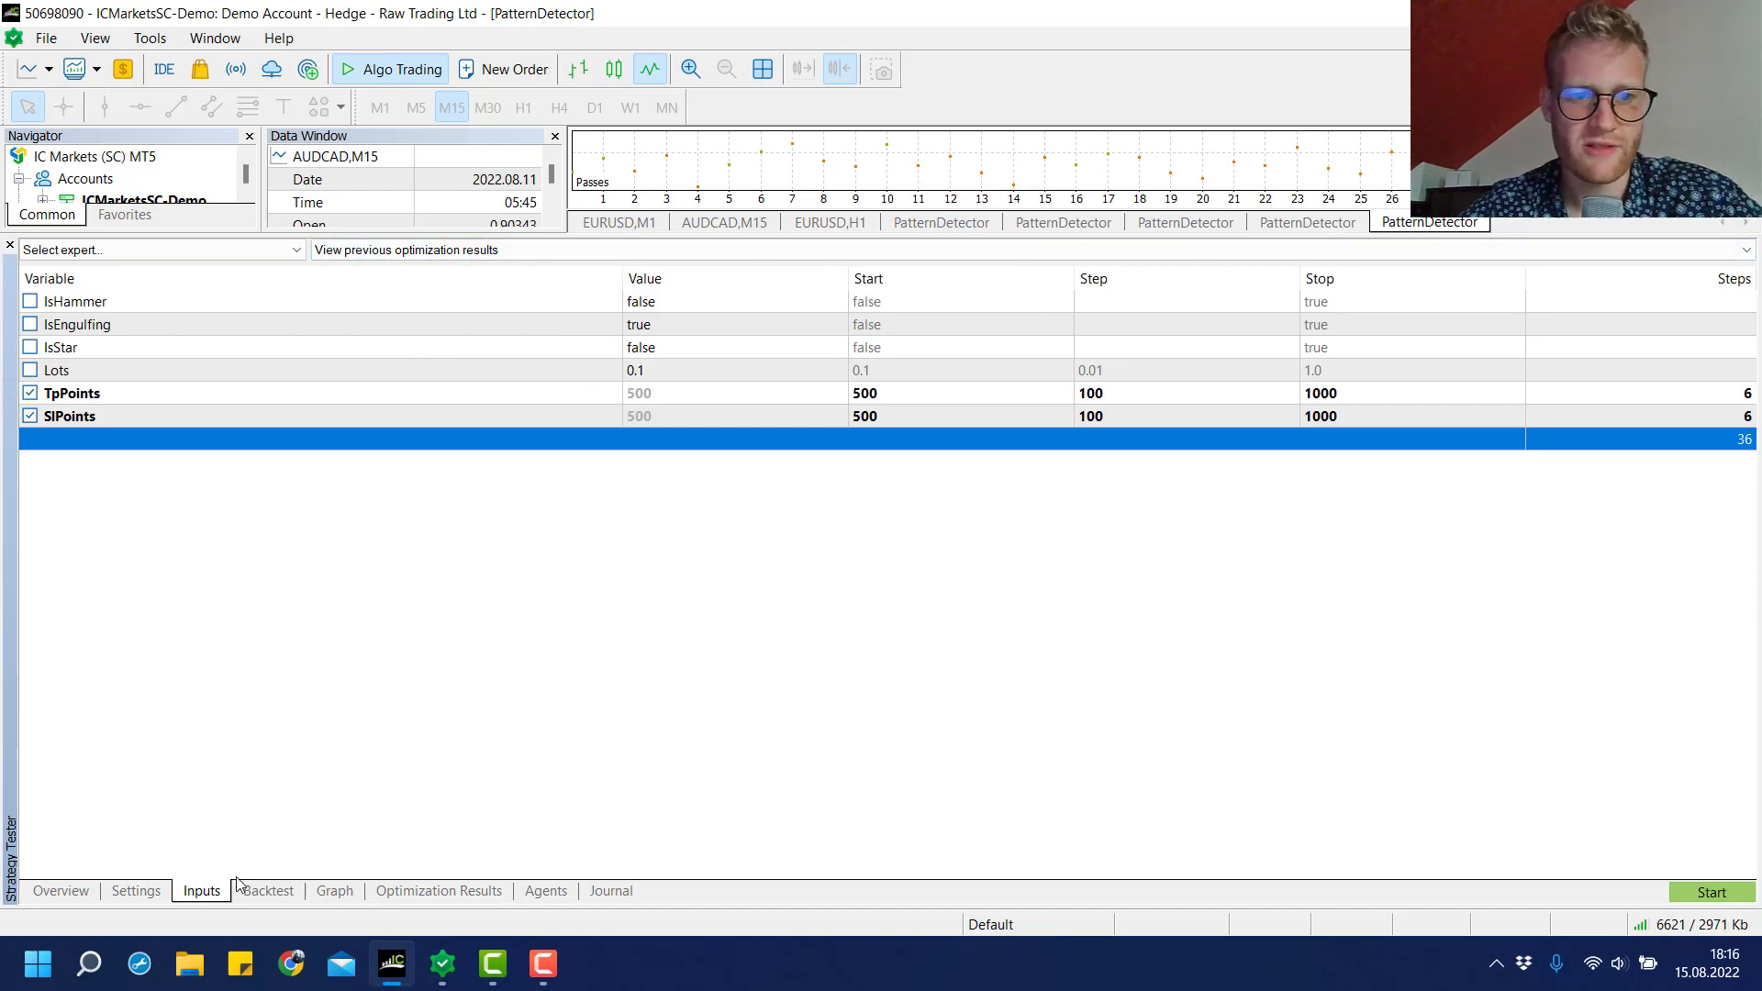
click(157, 352)
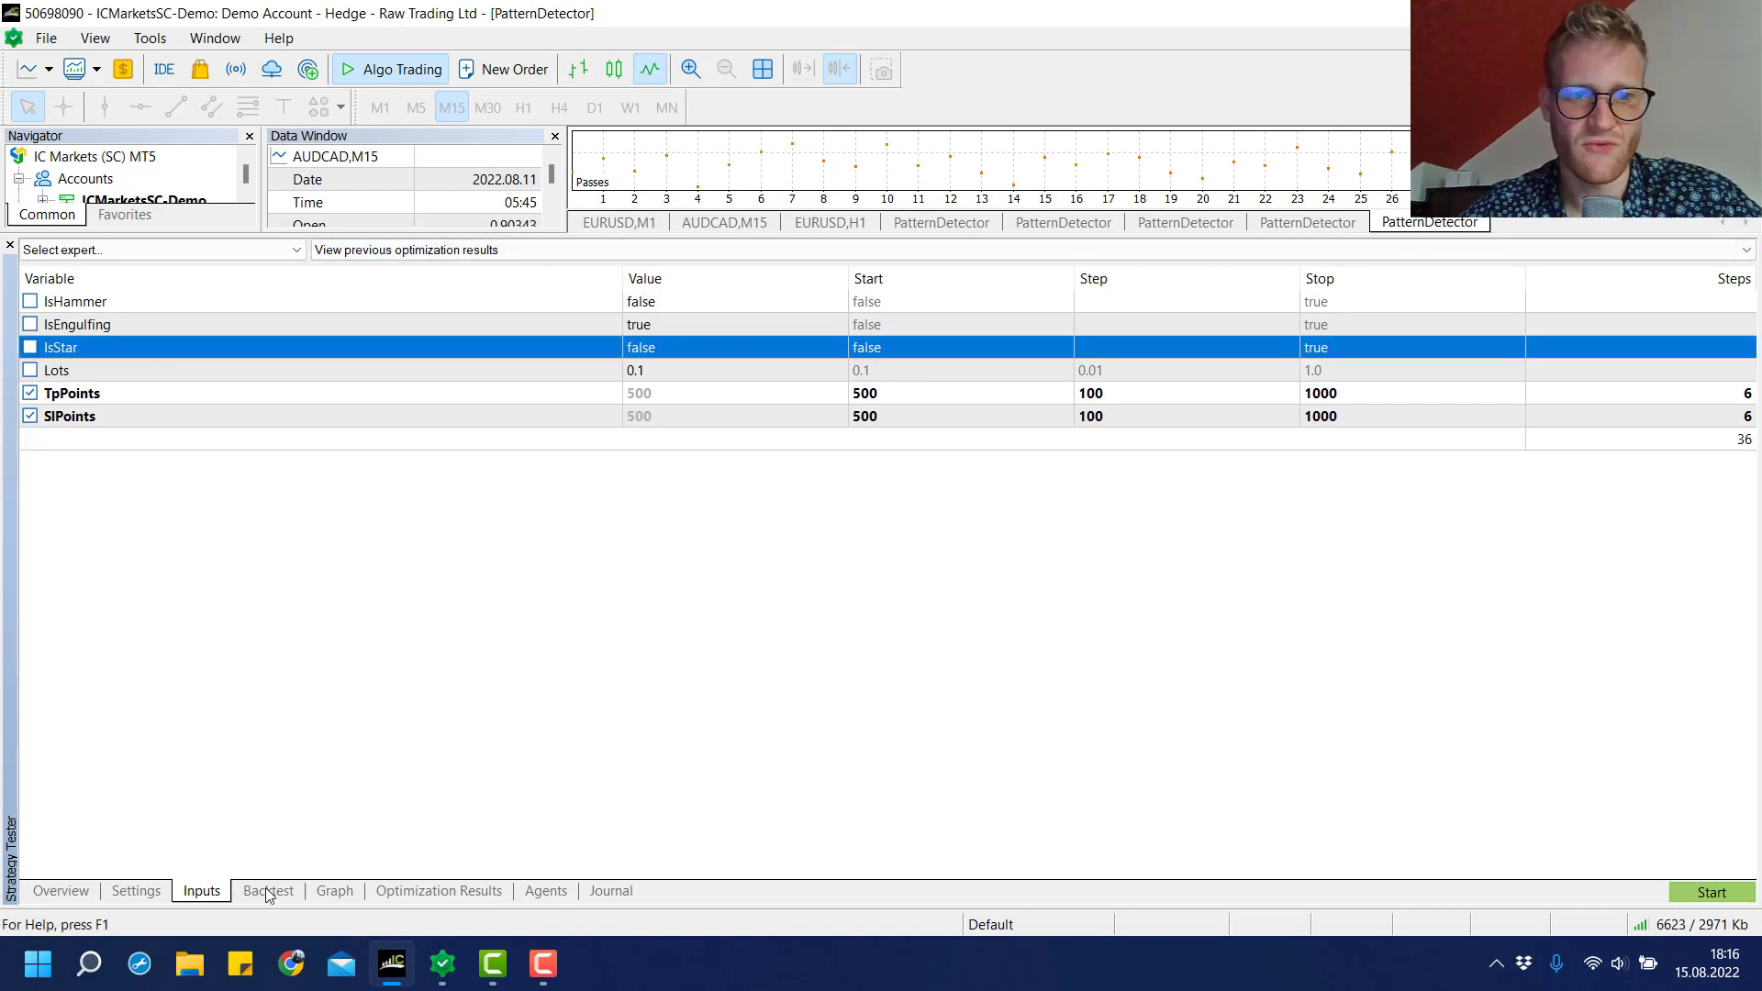
click(410, 891)
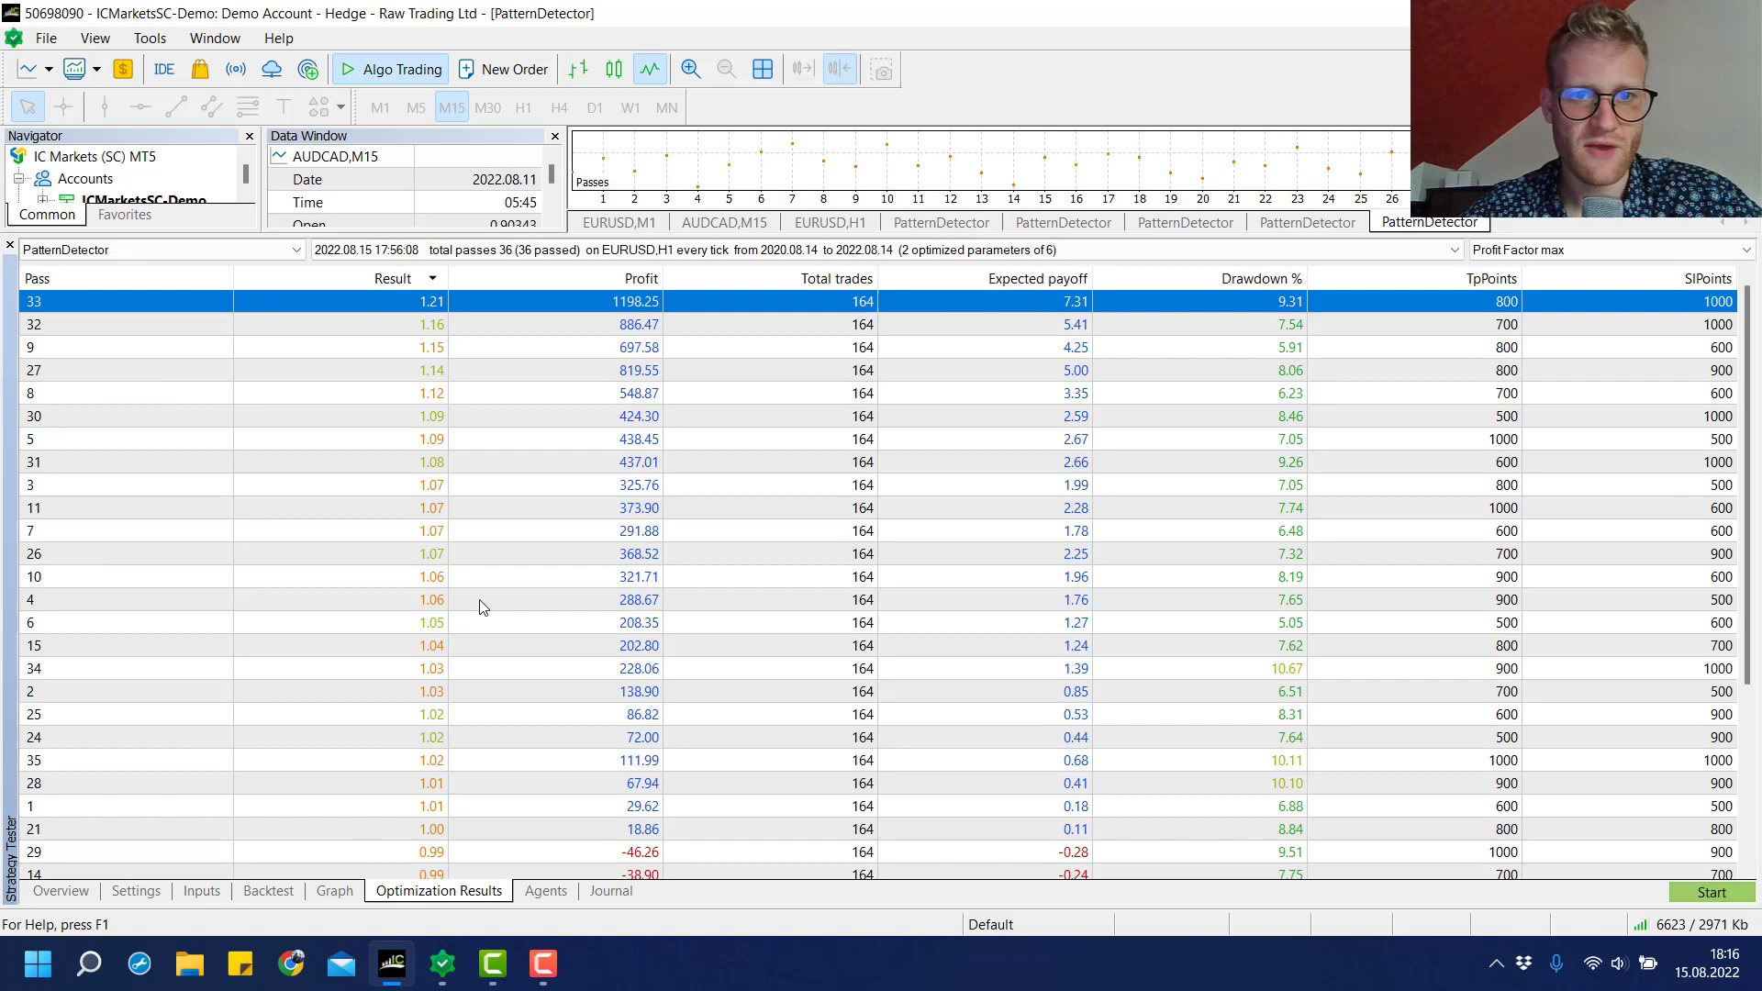
Step: Load the PatternDetector optimization from 2022.08.15 17:30:05 and check its ranked passes and pattern inputs
click(473, 254)
click(472, 271)
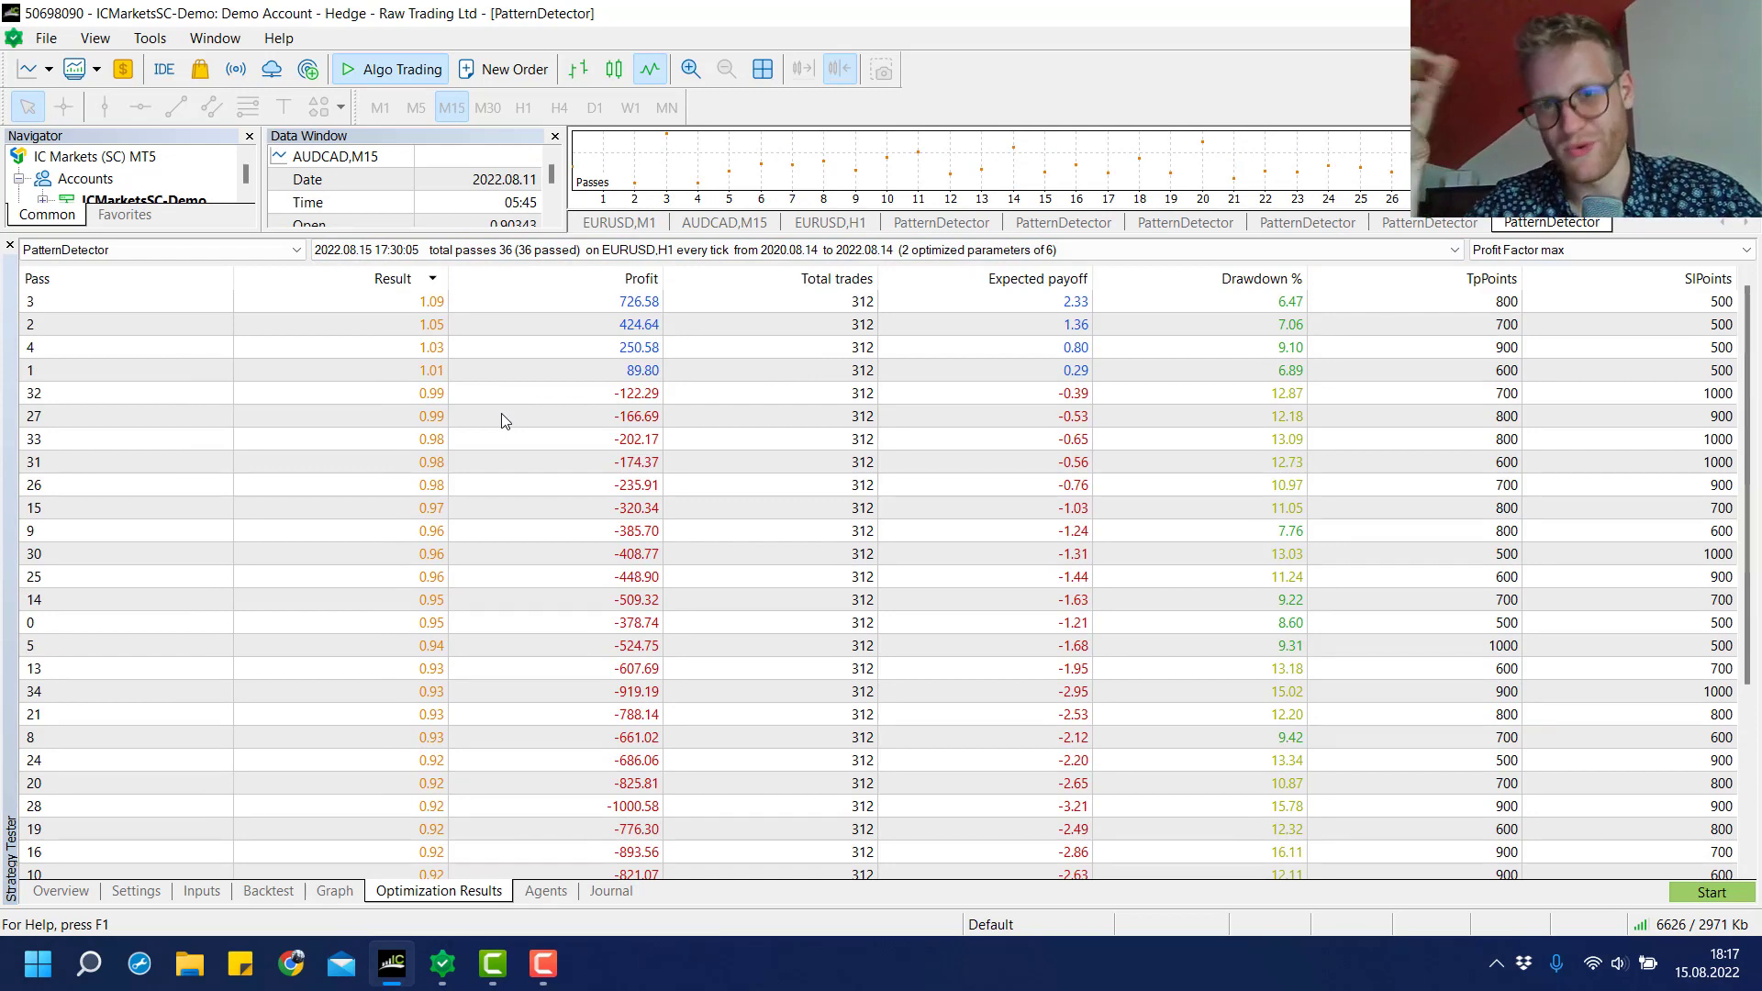
scroll(822, 533, down, 2)
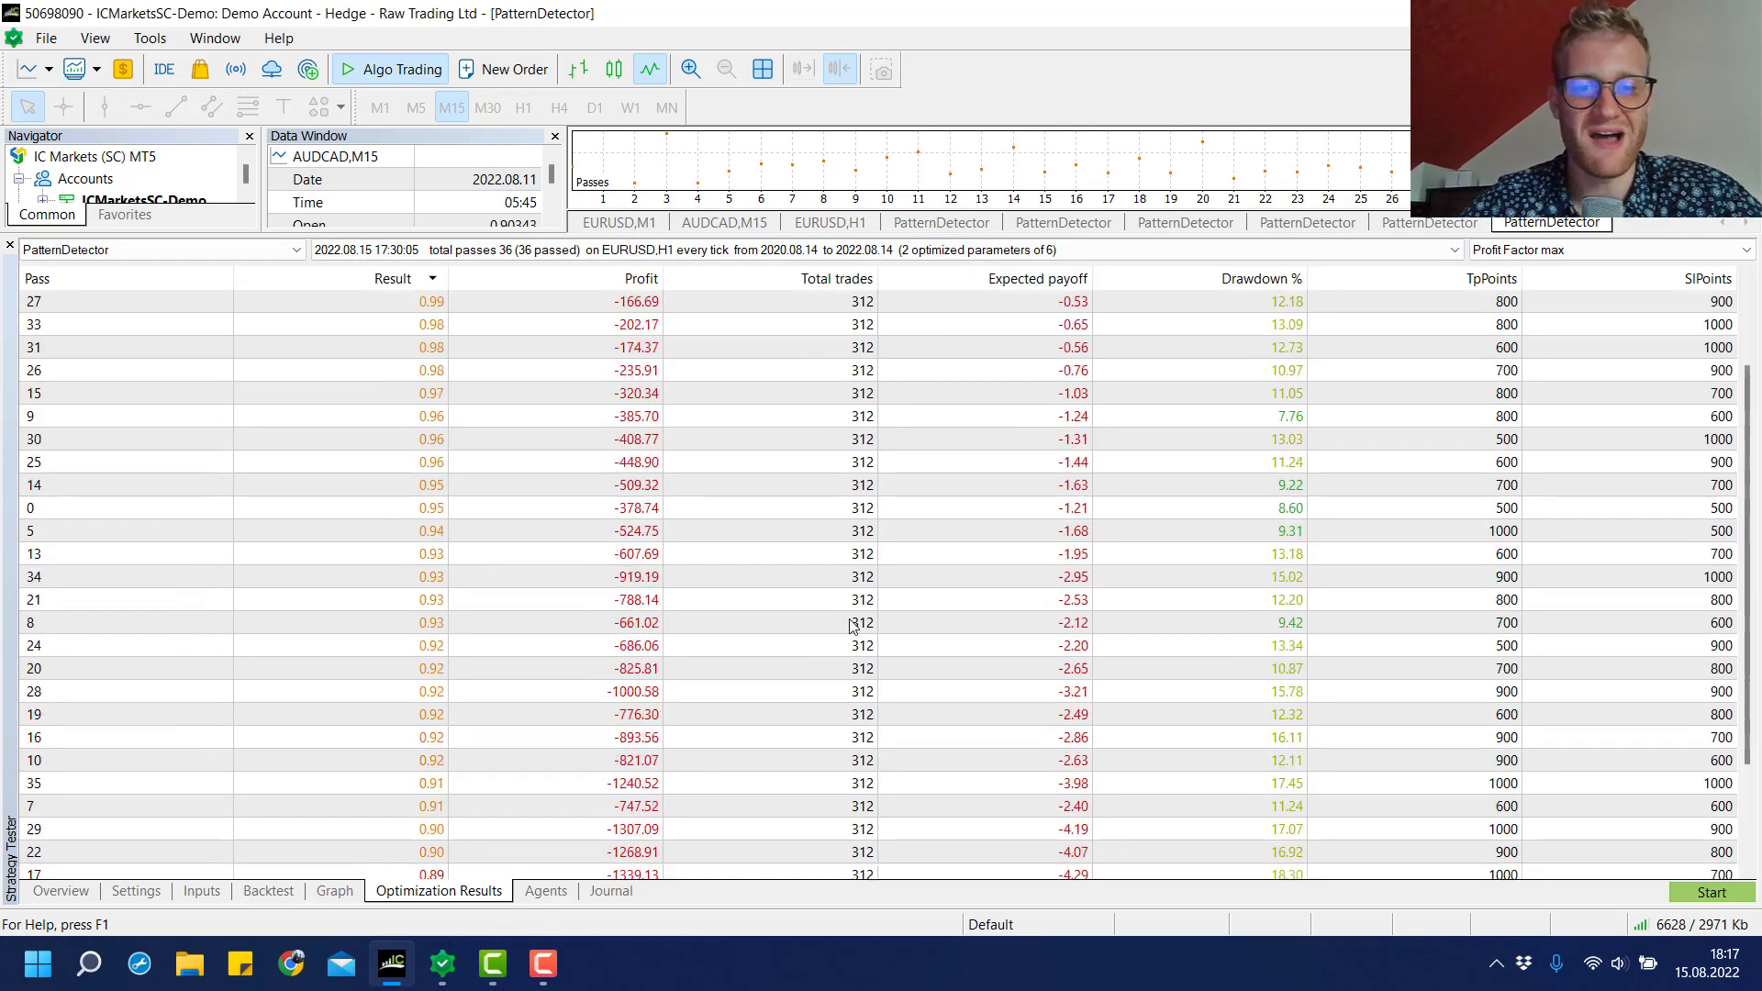
scroll(853, 626, up, 2)
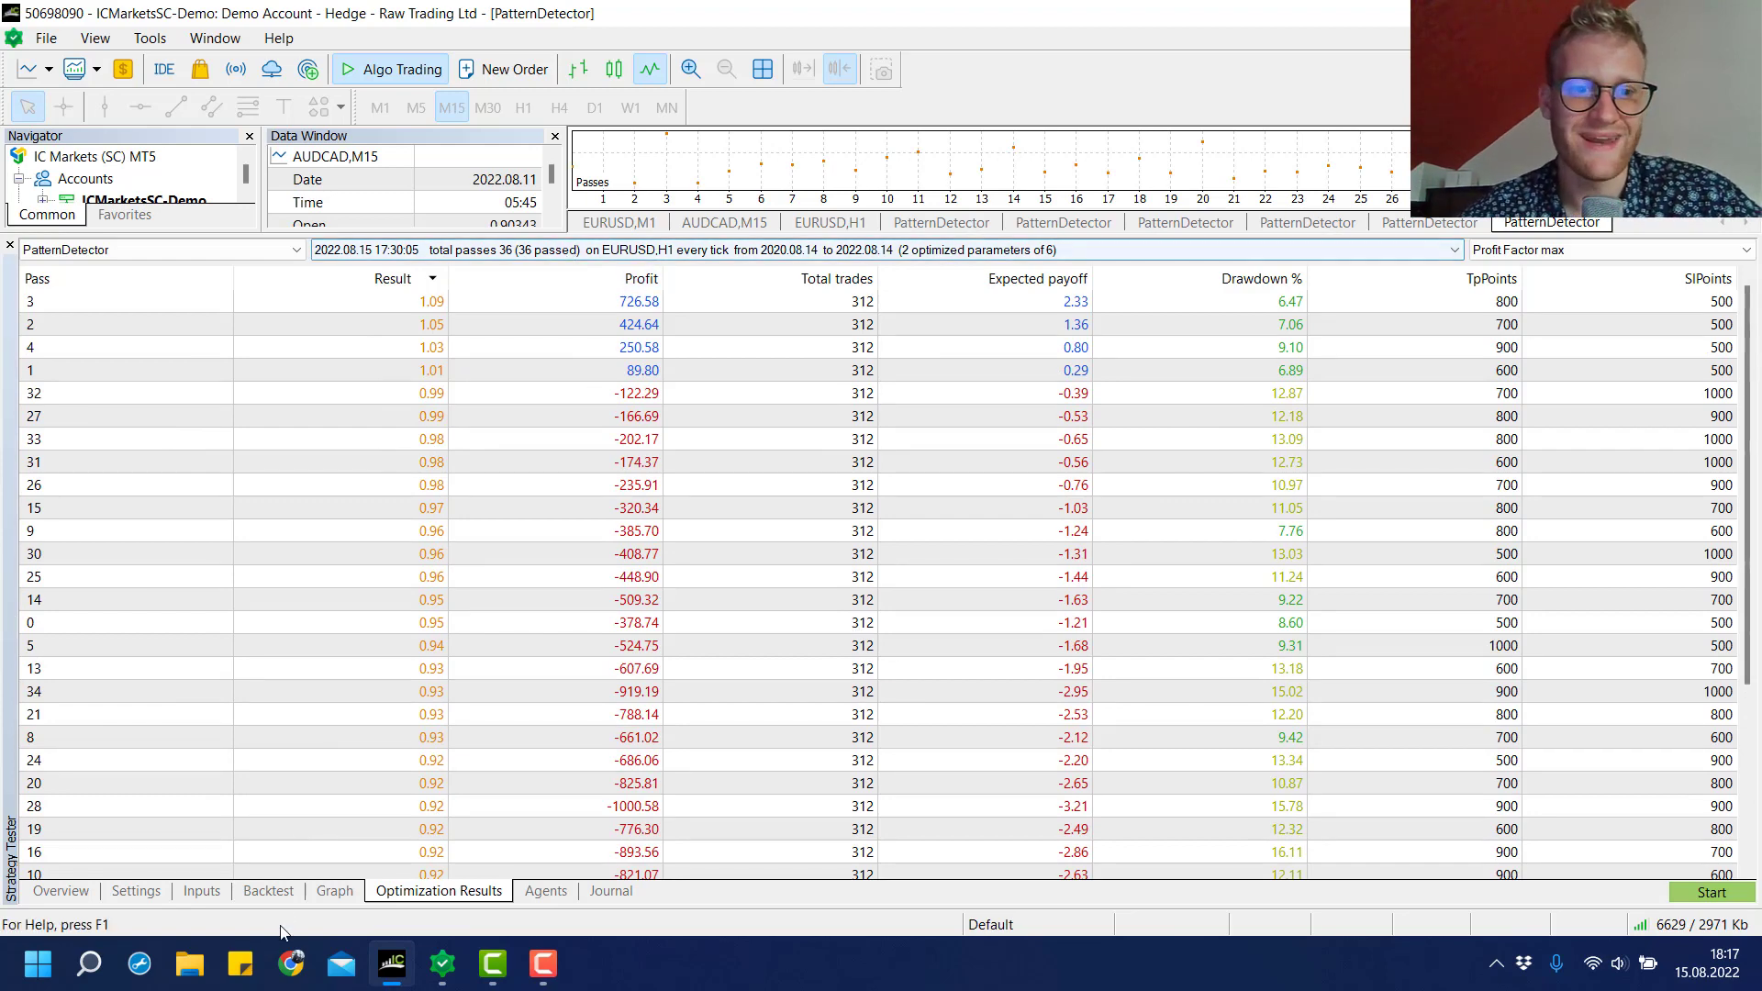
click(201, 892)
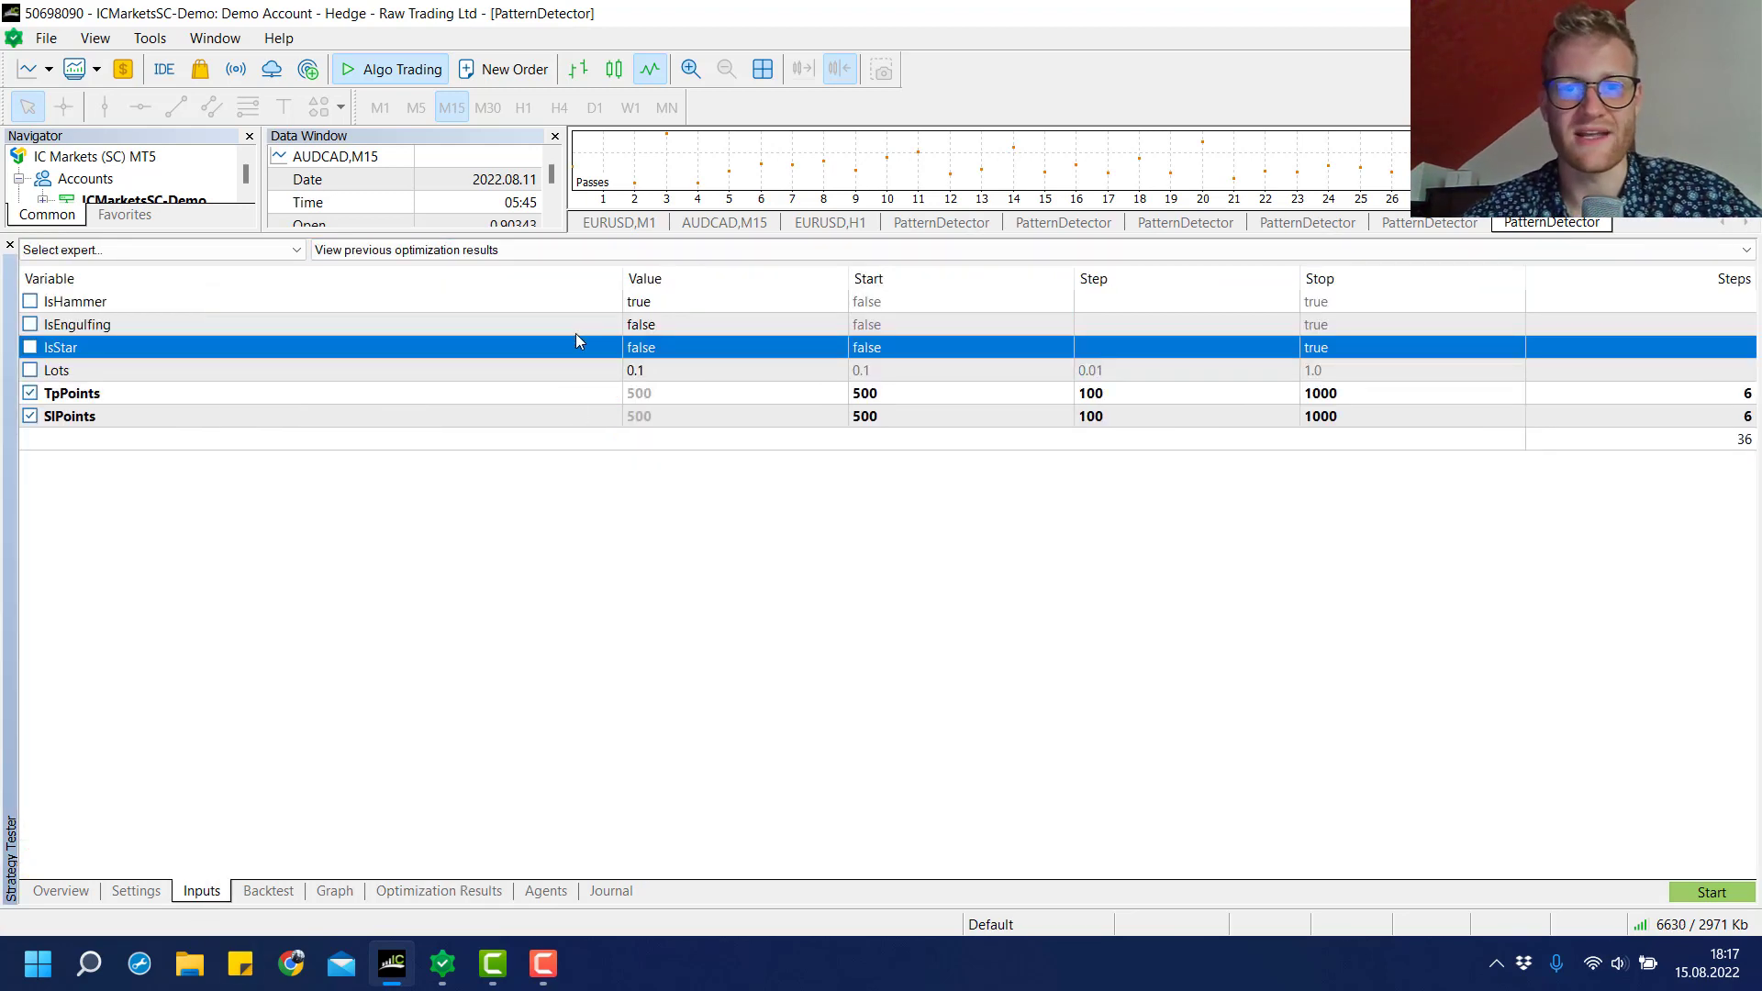
click(576, 323)
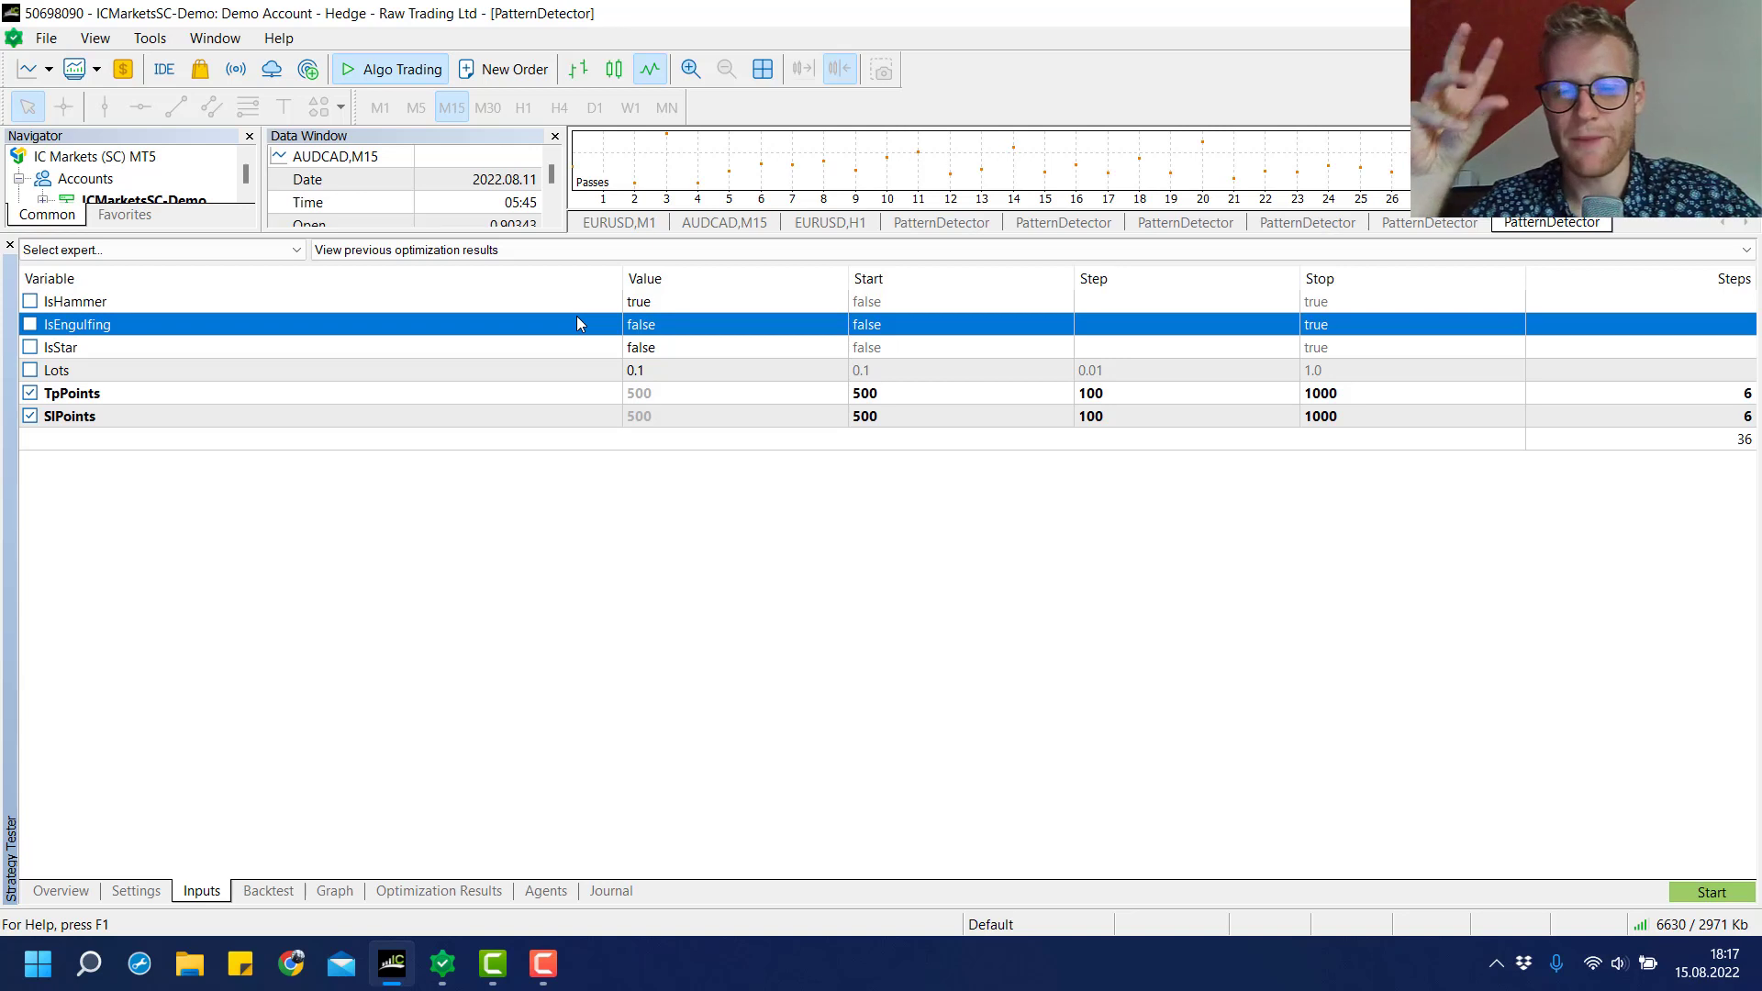
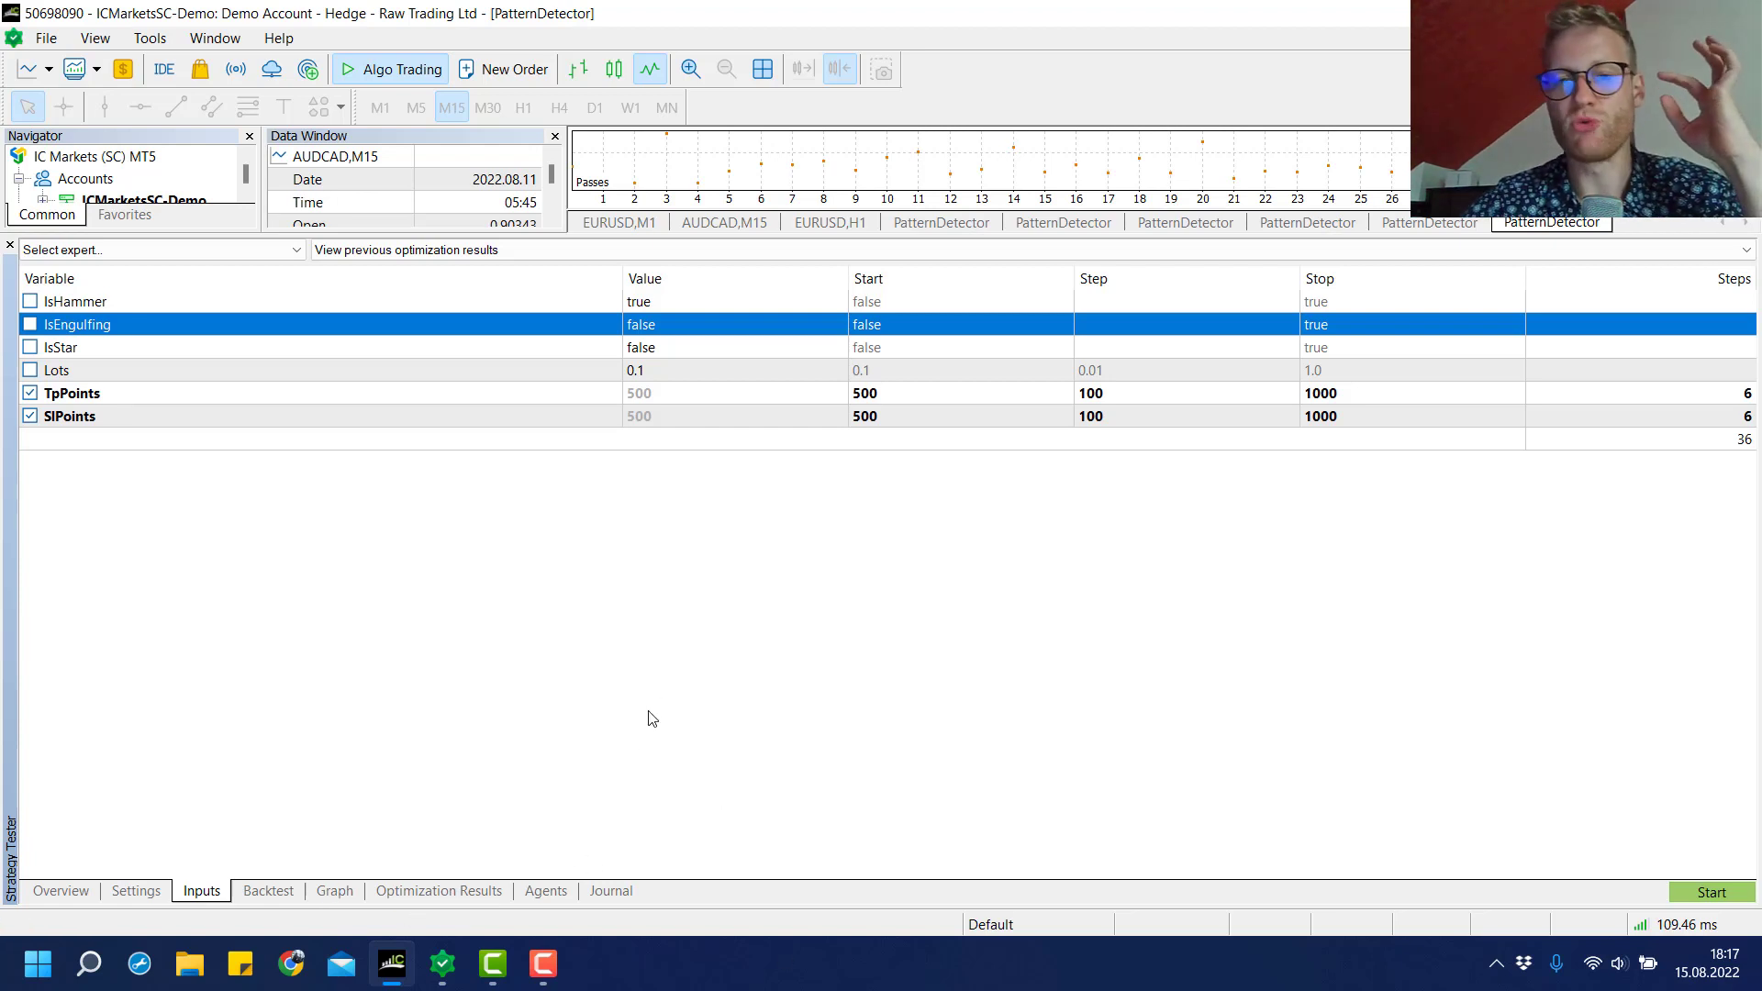
Step: Reload the optimization from 2022.08.15 17:56:08 and check its pattern inputs and best-ranked pass
click(439, 890)
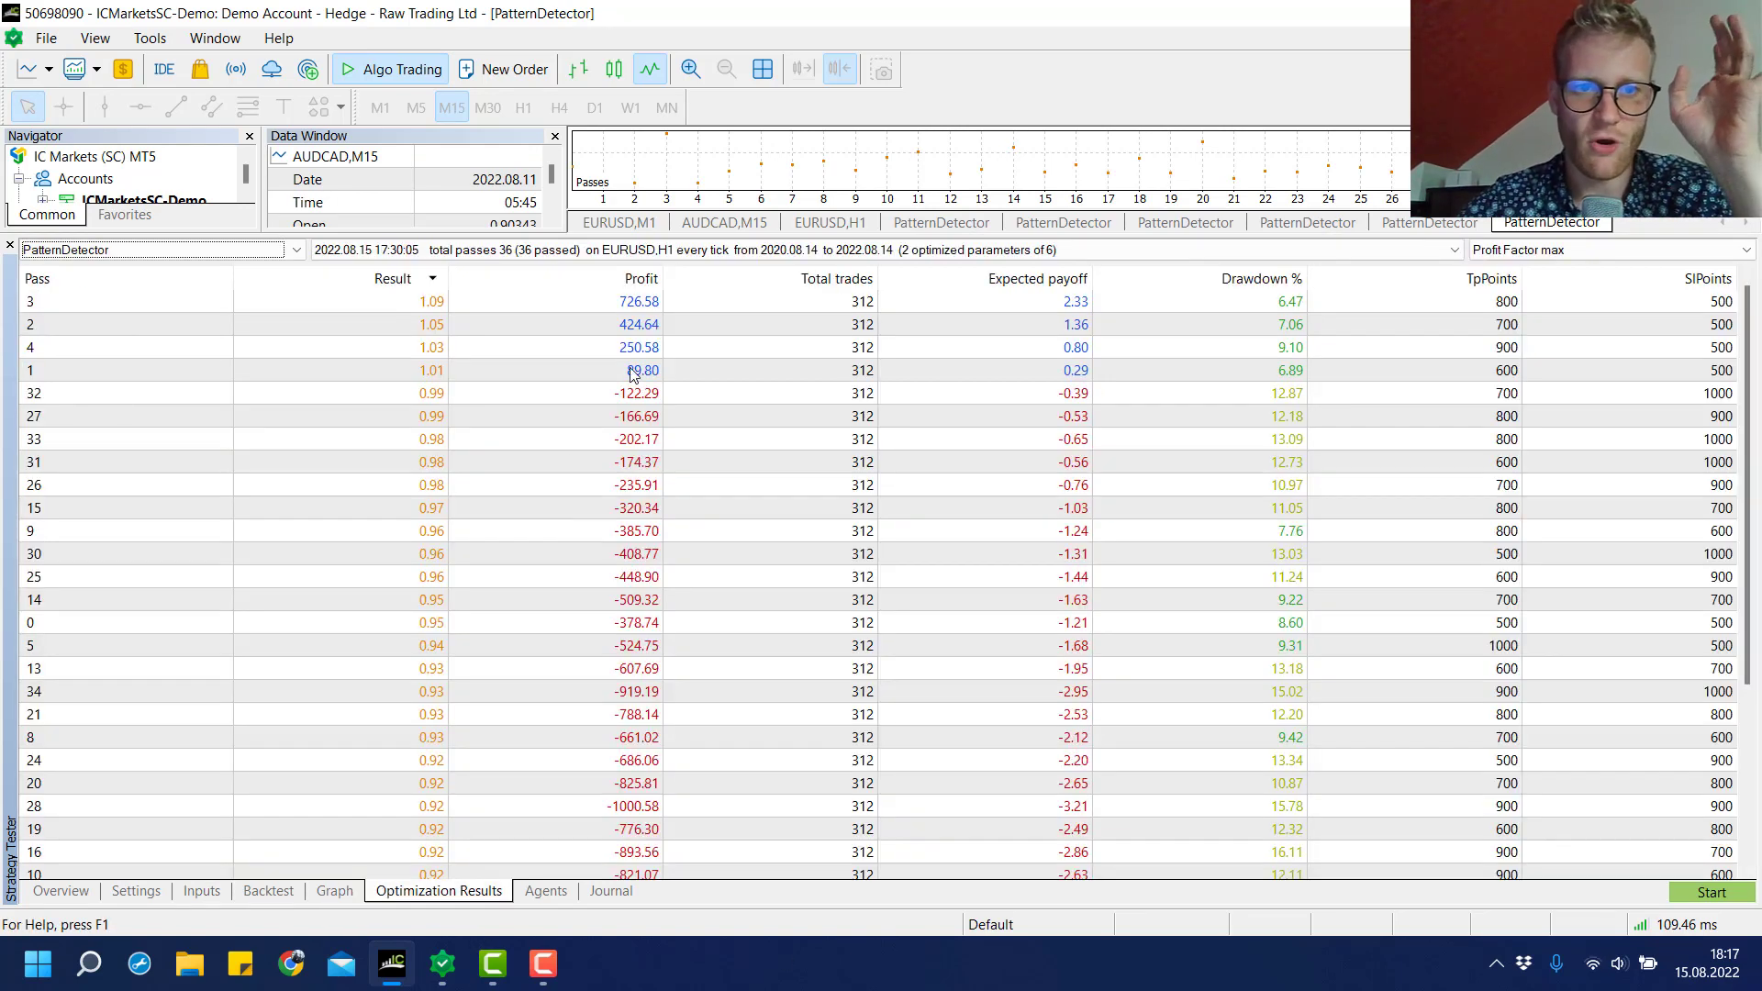
click(547, 249)
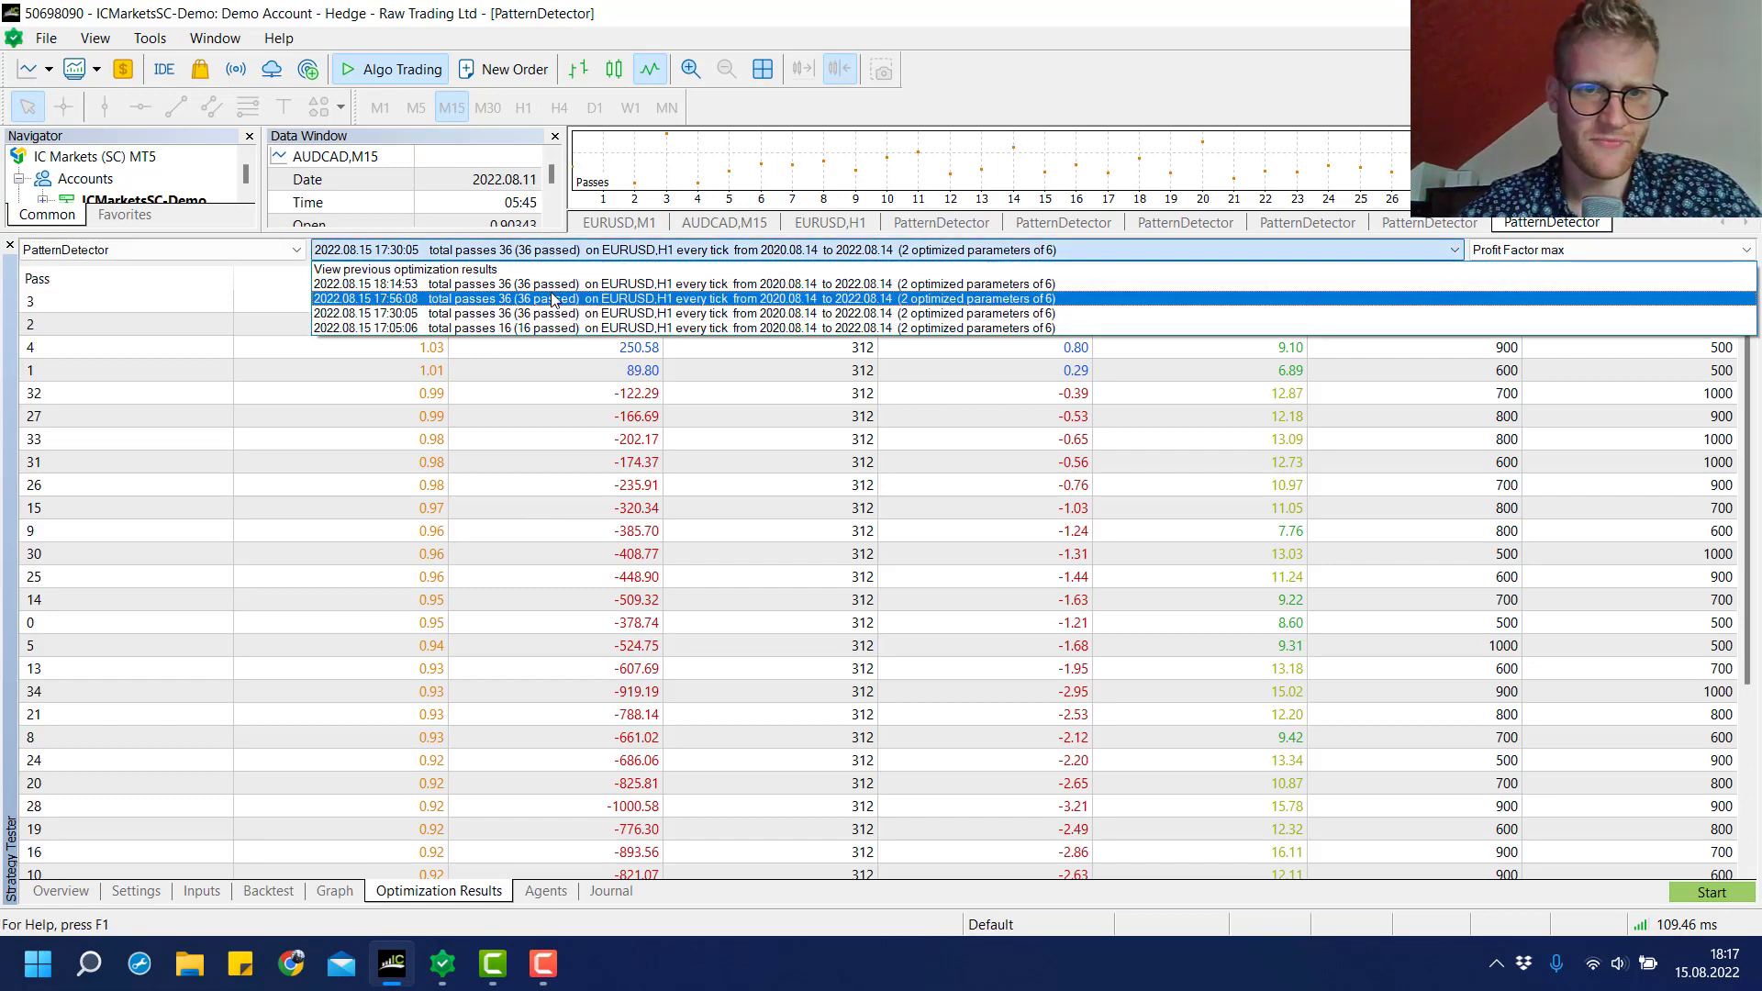
click(554, 298)
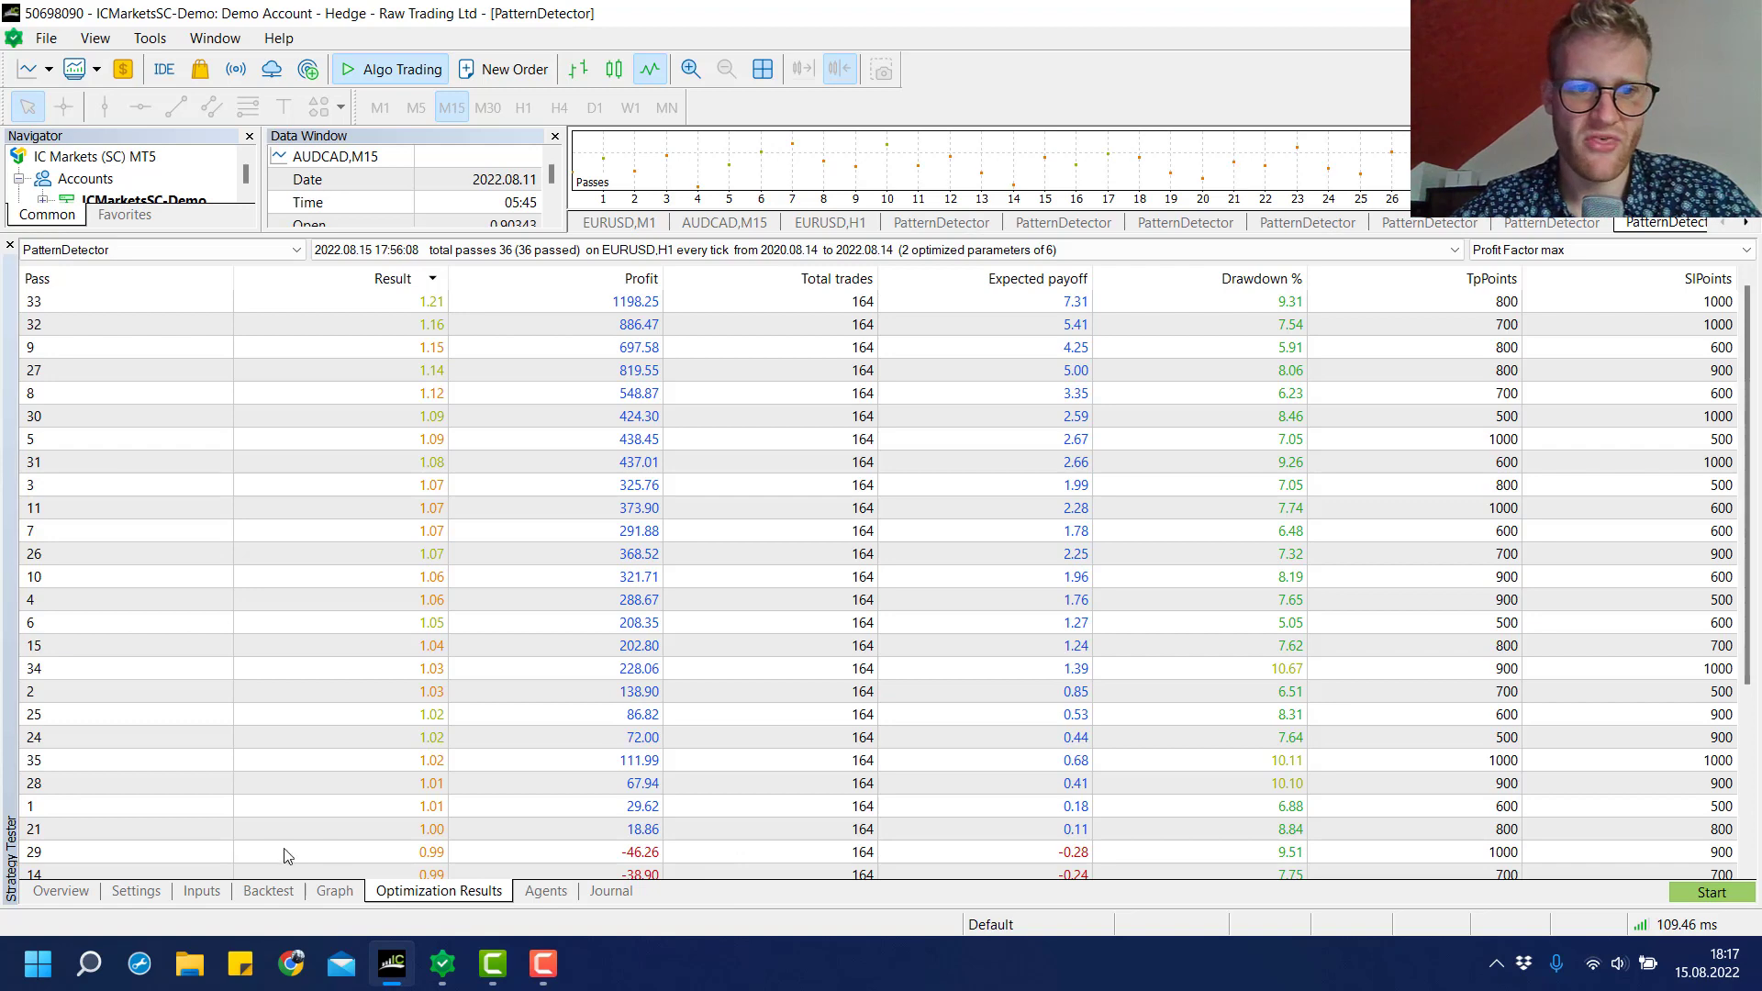
click(216, 894)
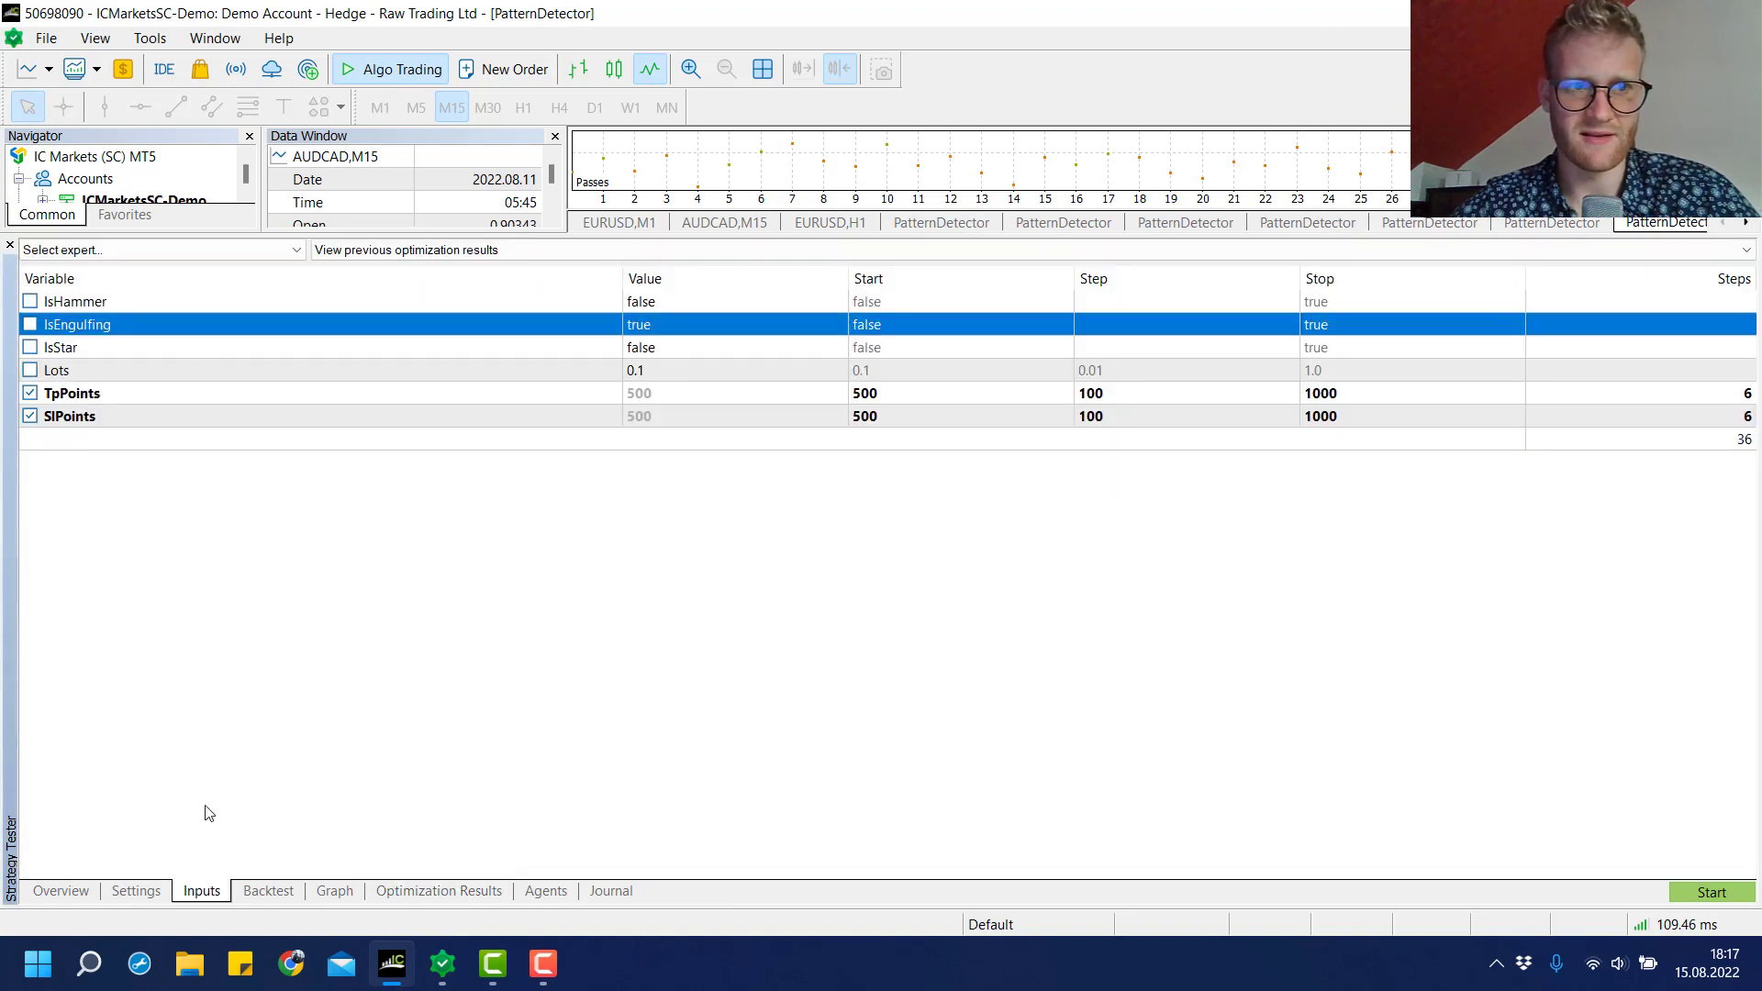
click(408, 887)
click(590, 306)
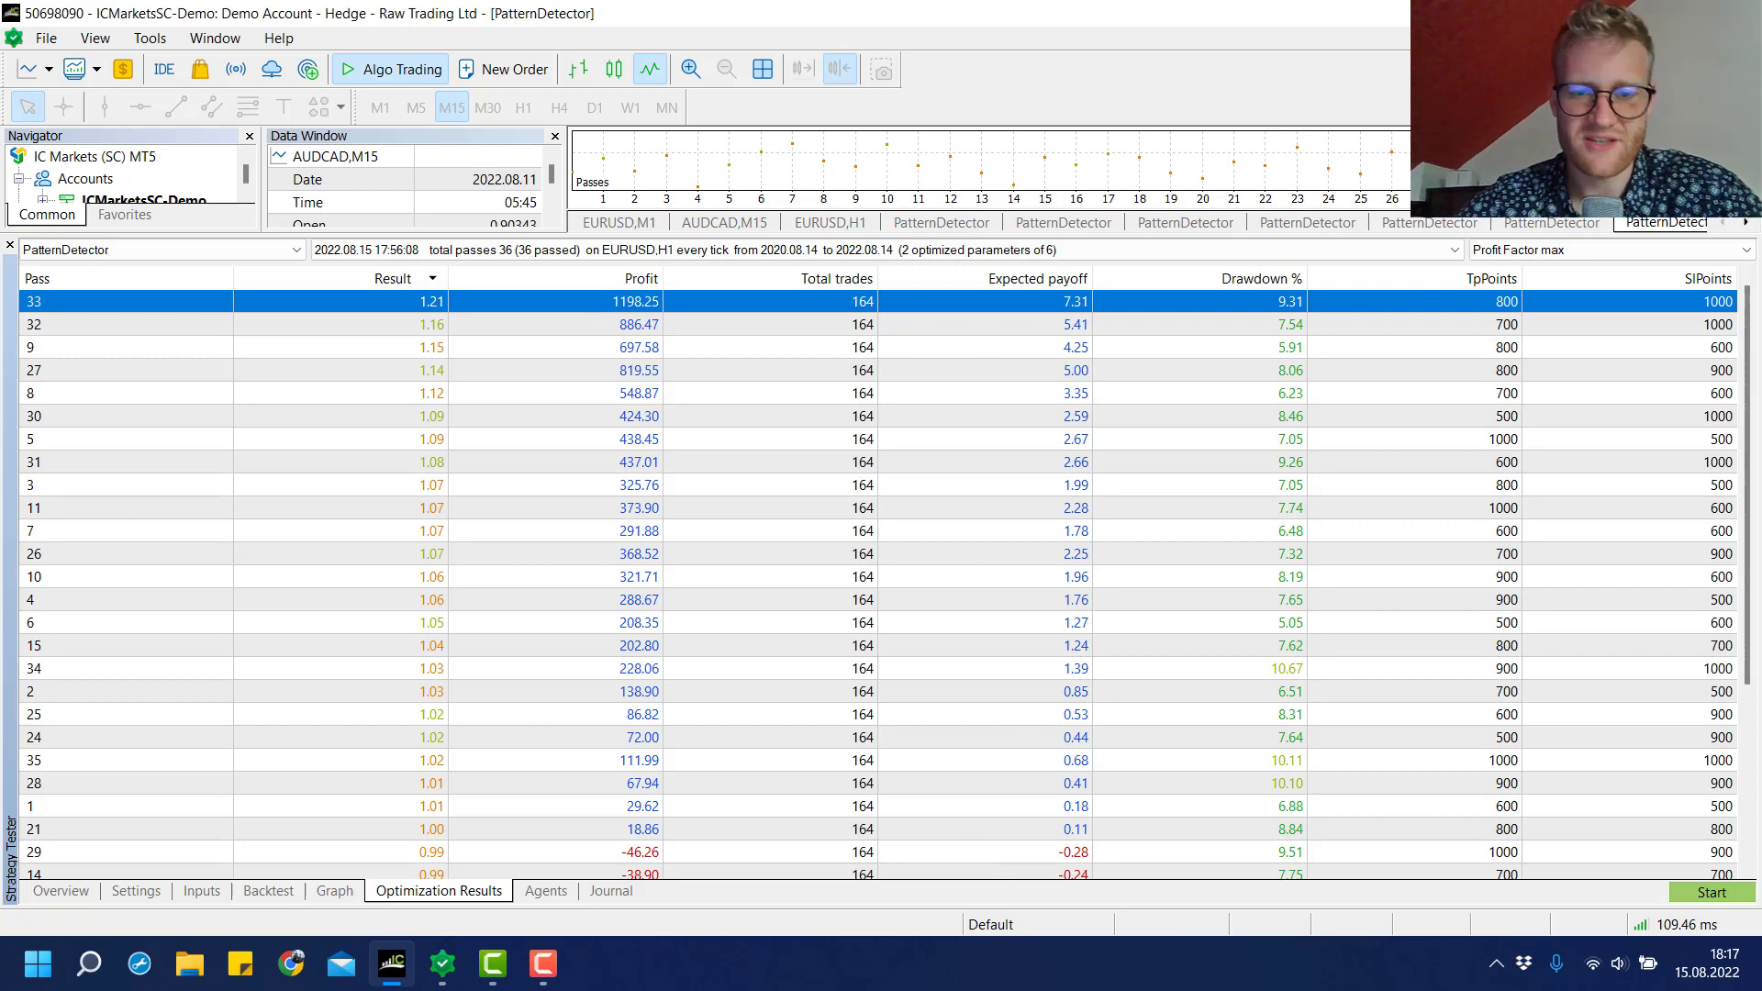
Step: Load the 18:14:53 optimization results, and switch back to the 17:56:08 results to compare their passes
click(610, 250)
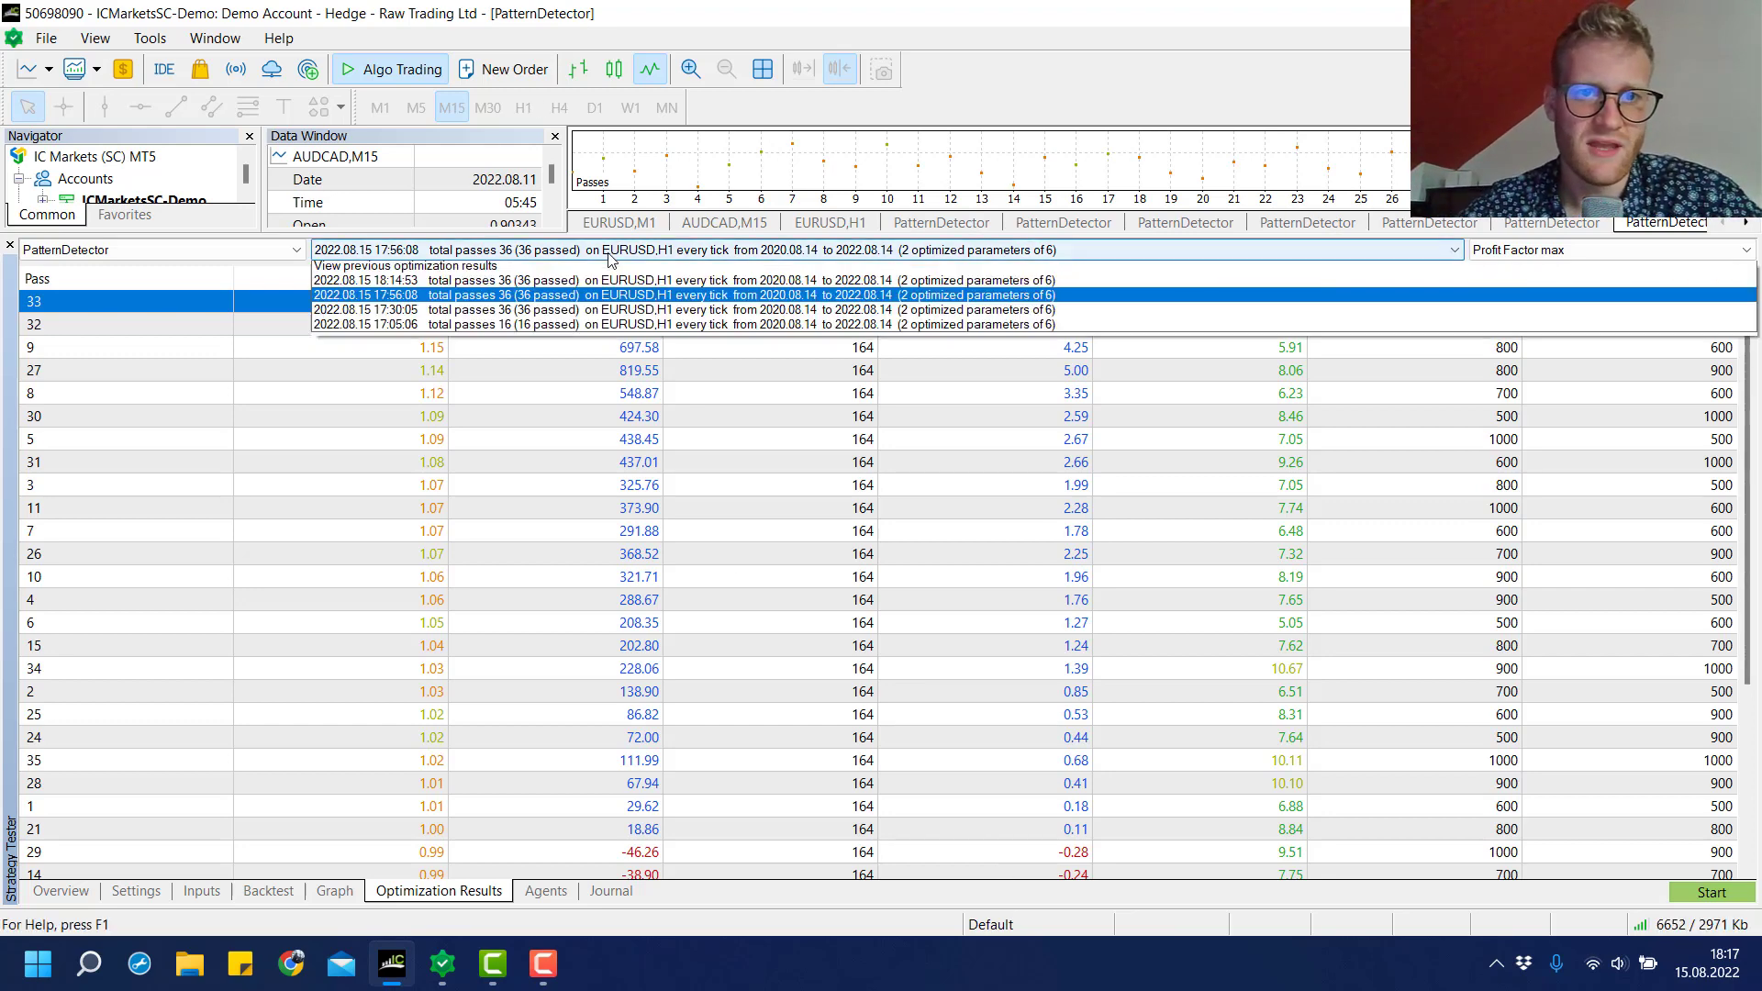
click(610, 260)
click(610, 259)
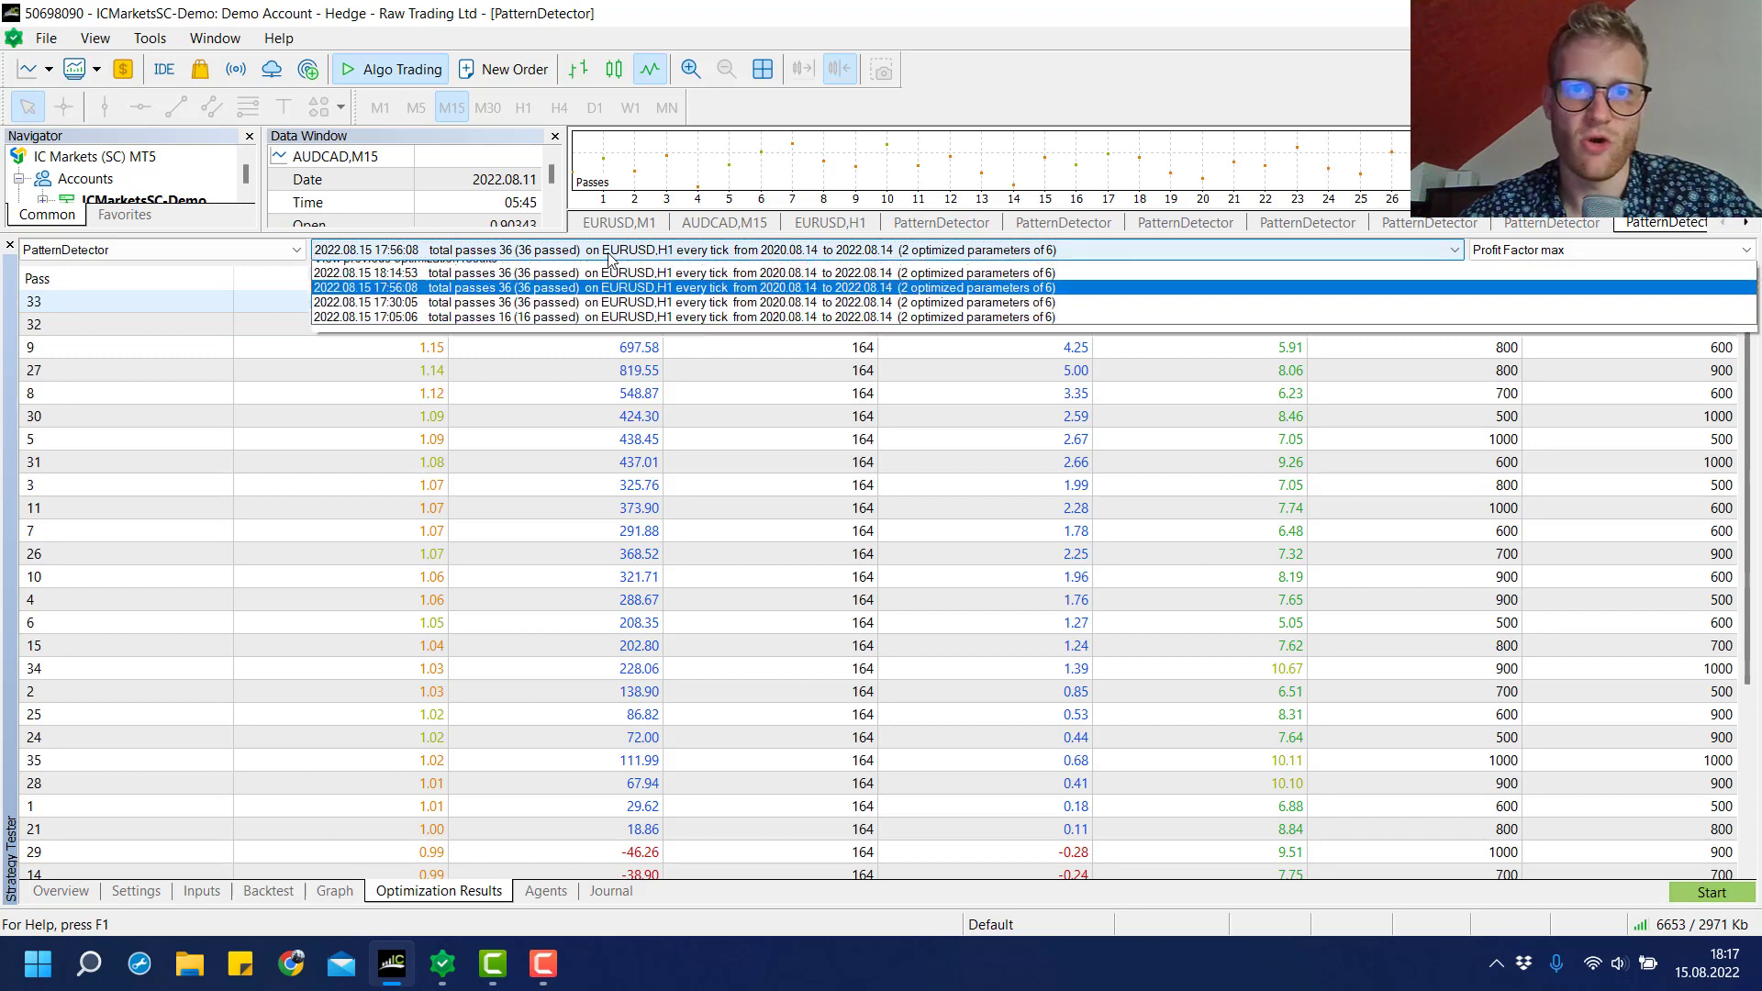
click(610, 260)
click(610, 259)
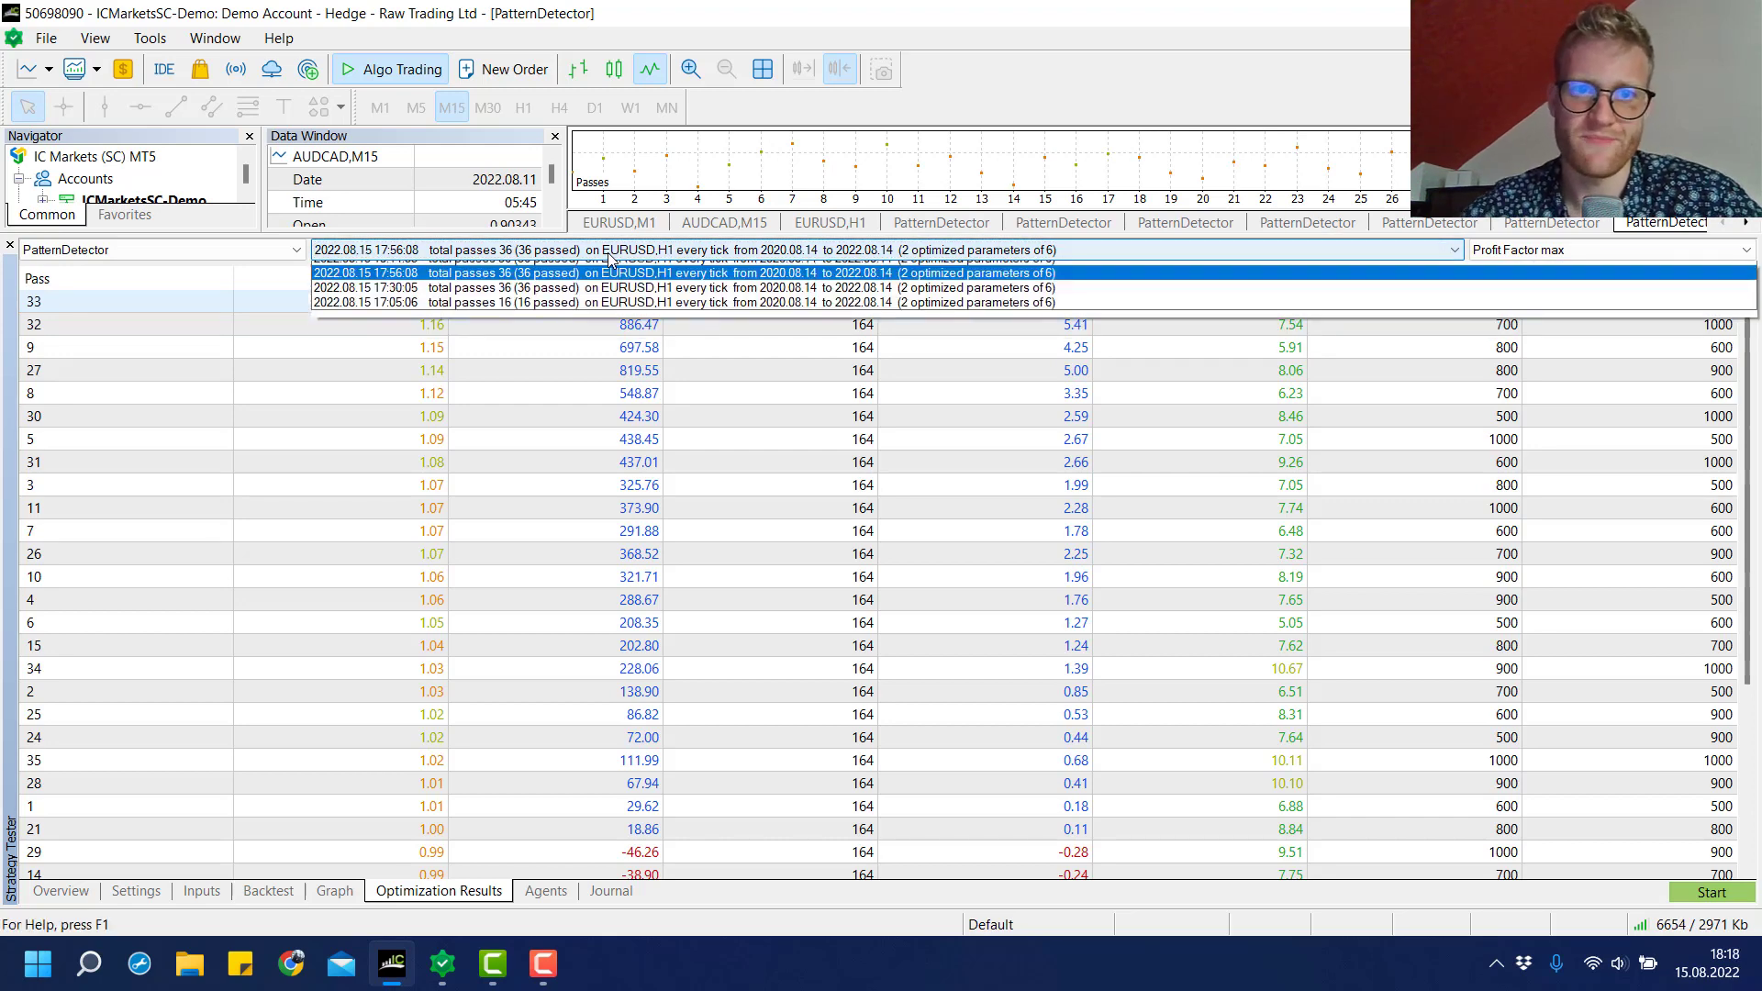
click(610, 260)
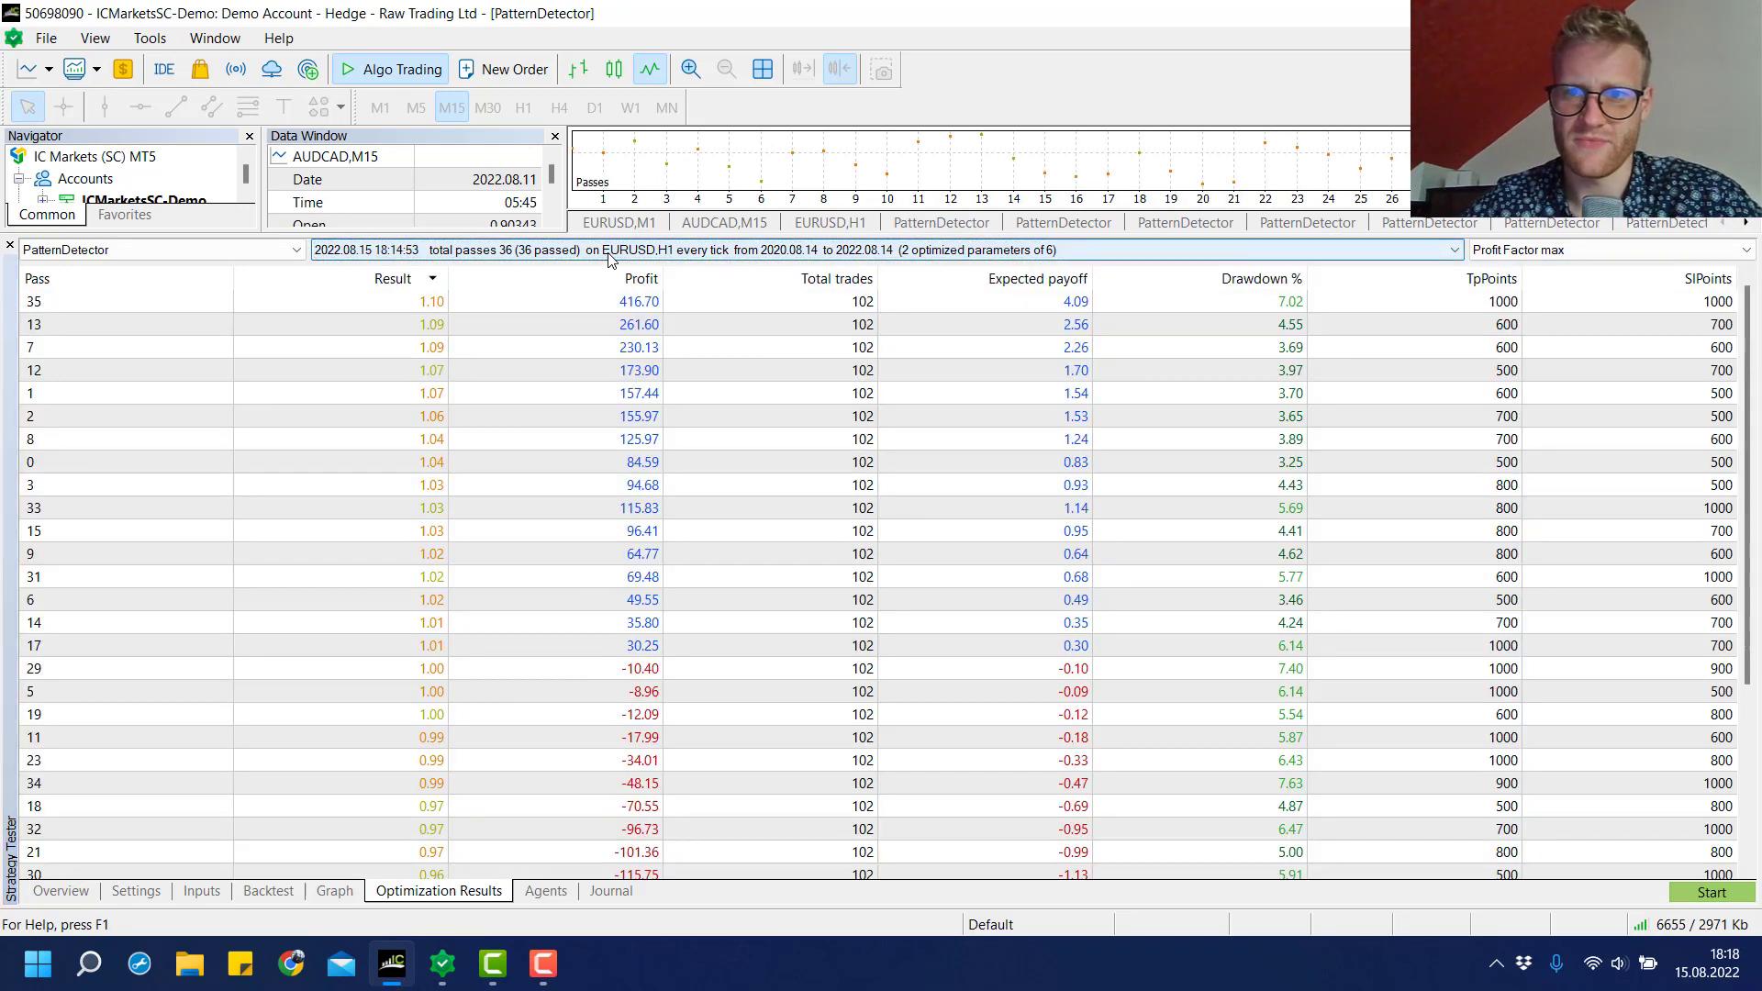
click(610, 260)
click(610, 260)
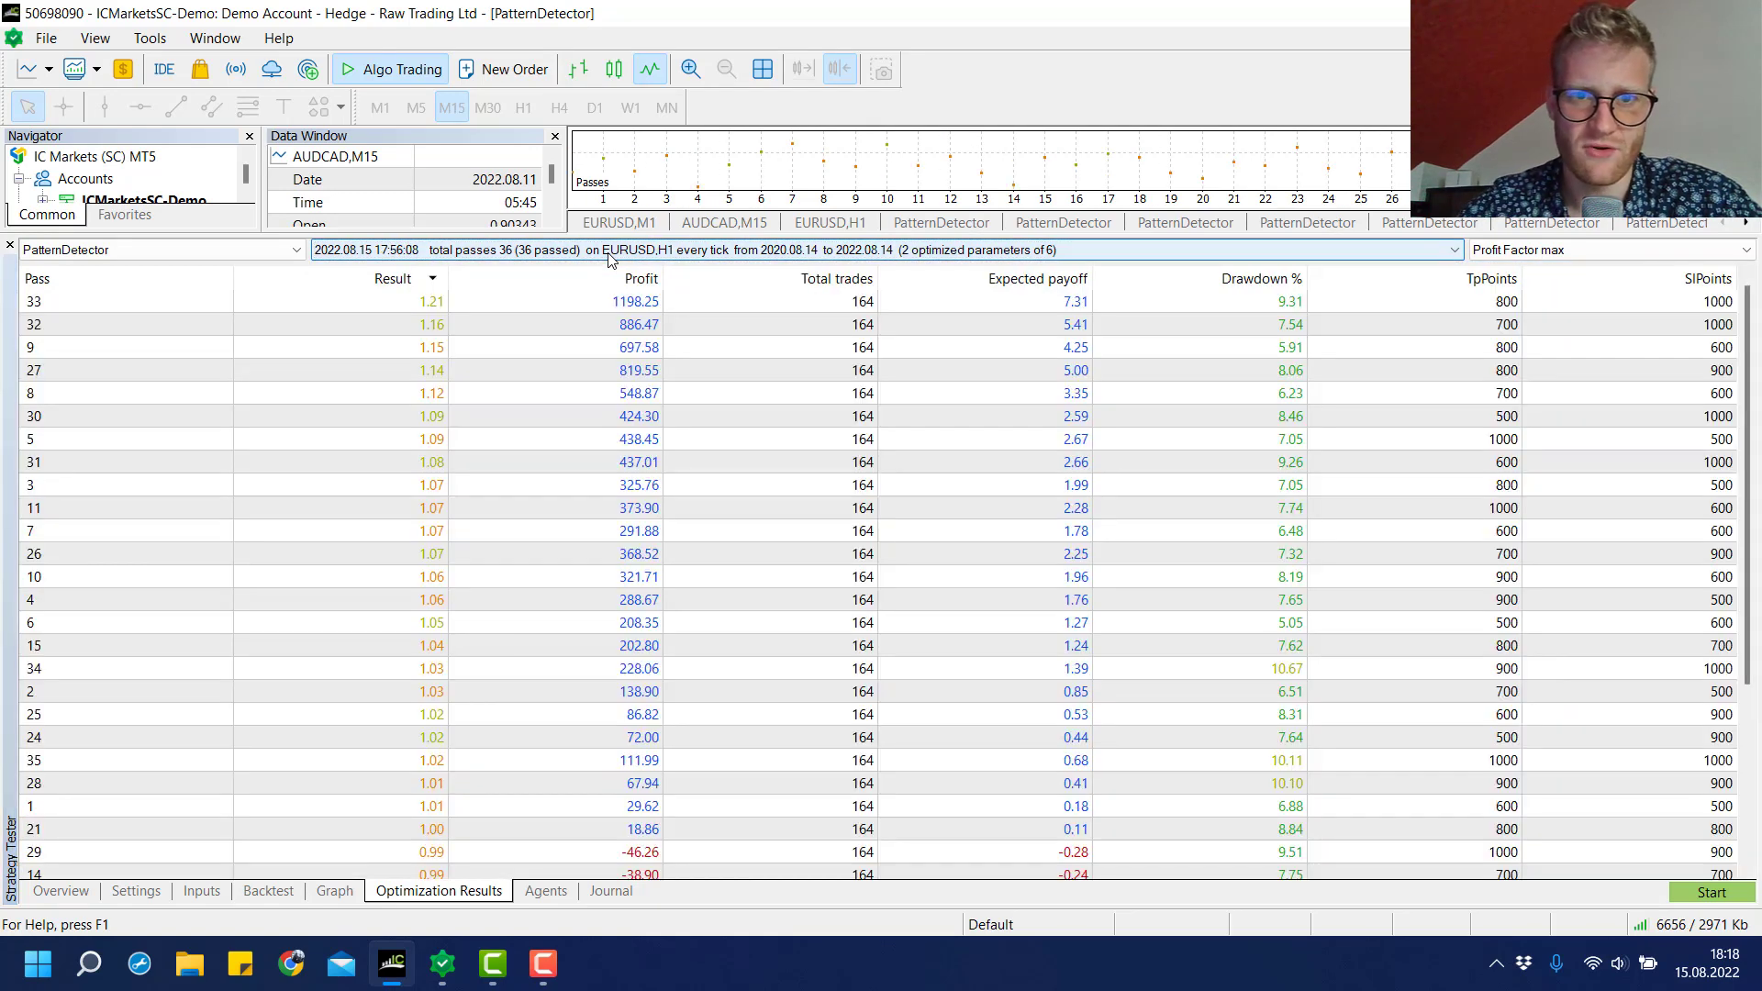
Step: Load the 17:30:05 optimization and inspect the trade counts of its two best-ranked passes
click(610, 260)
click(610, 259)
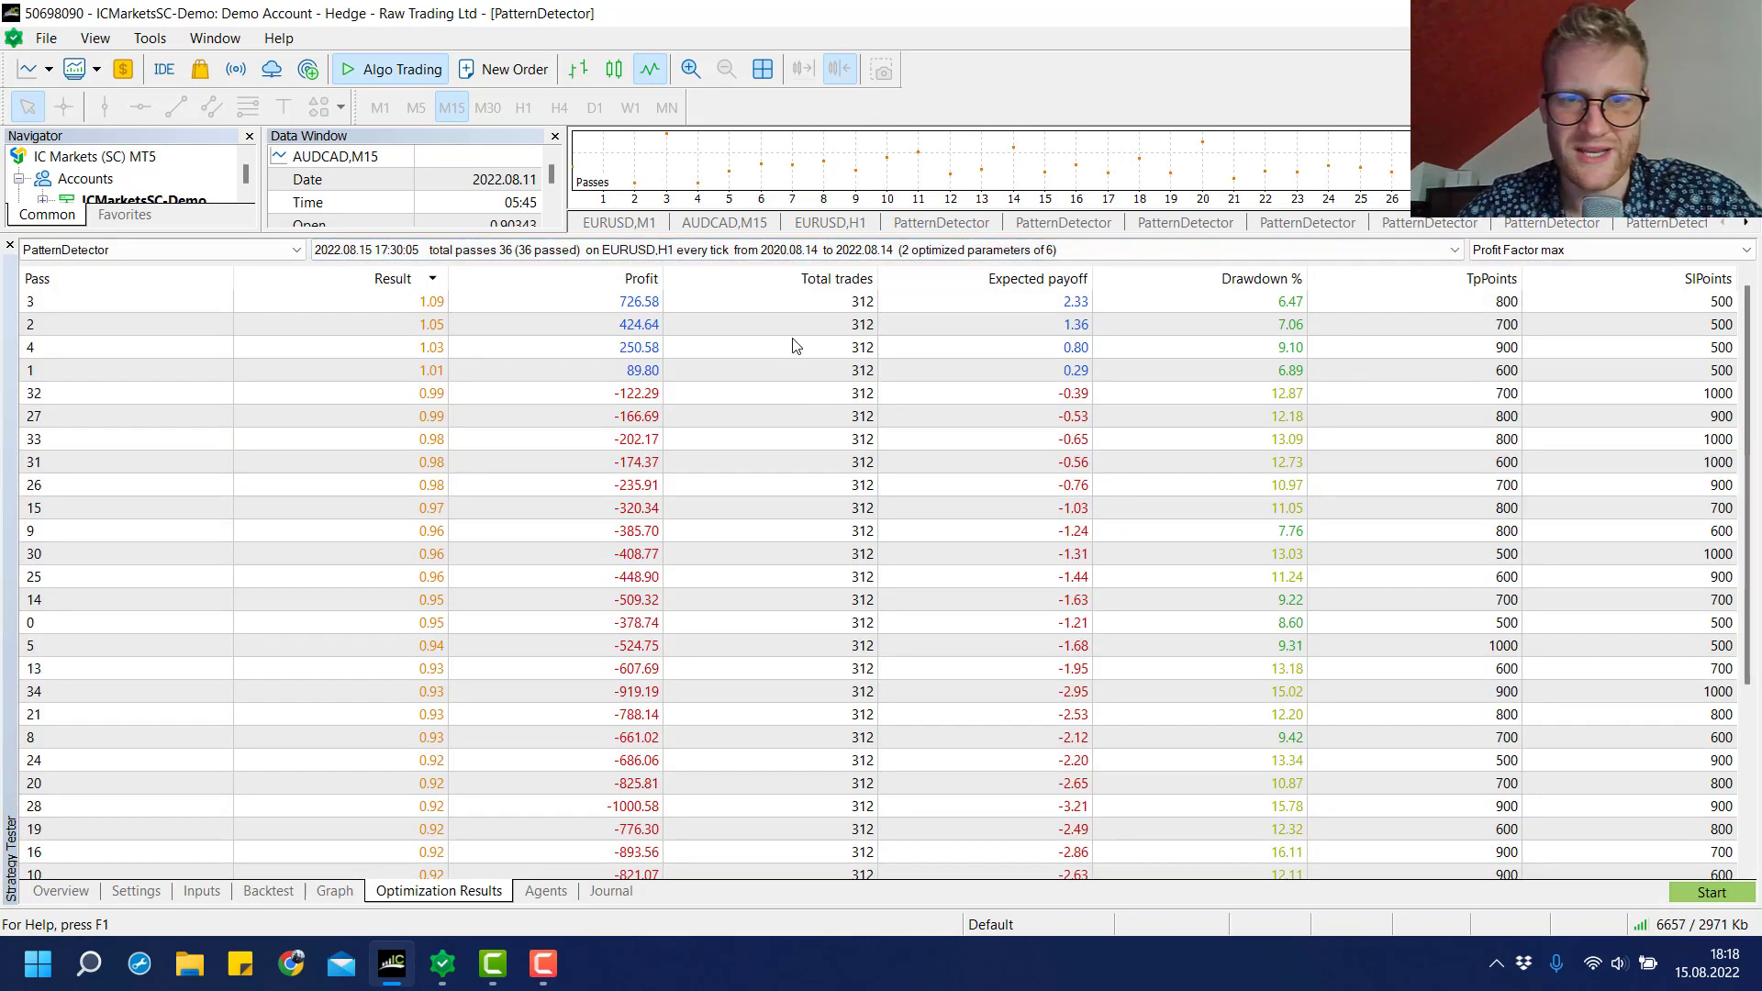
click(802, 329)
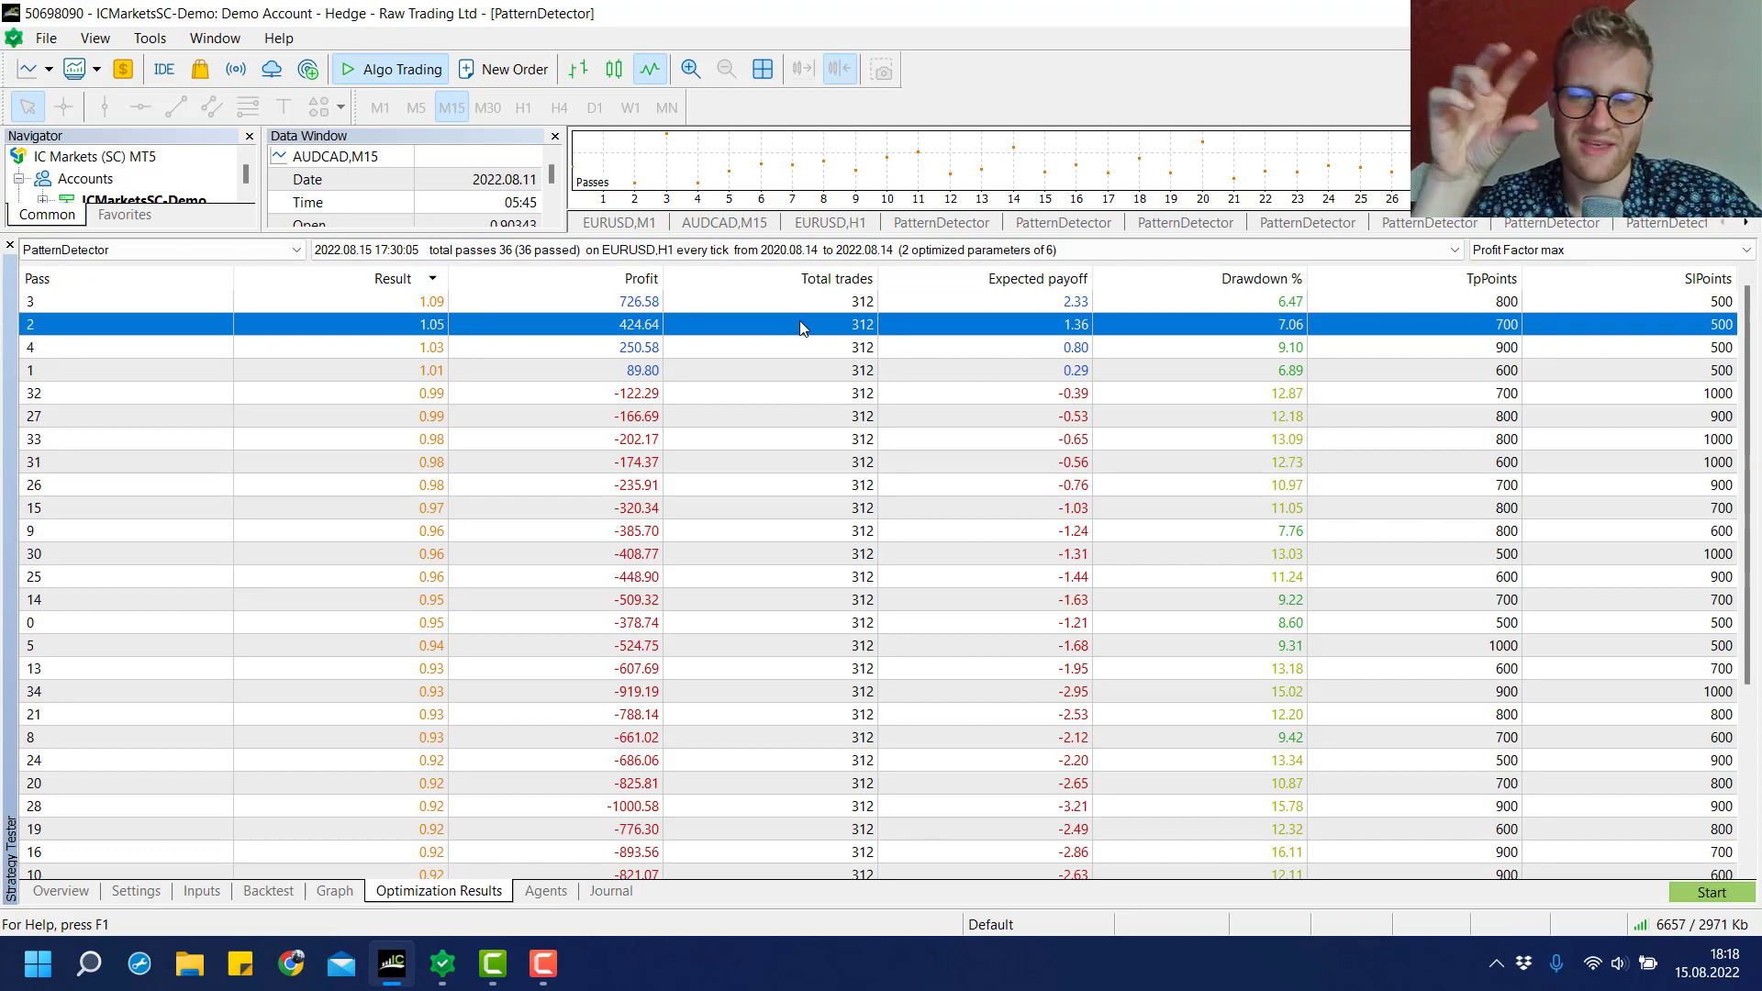
click(823, 303)
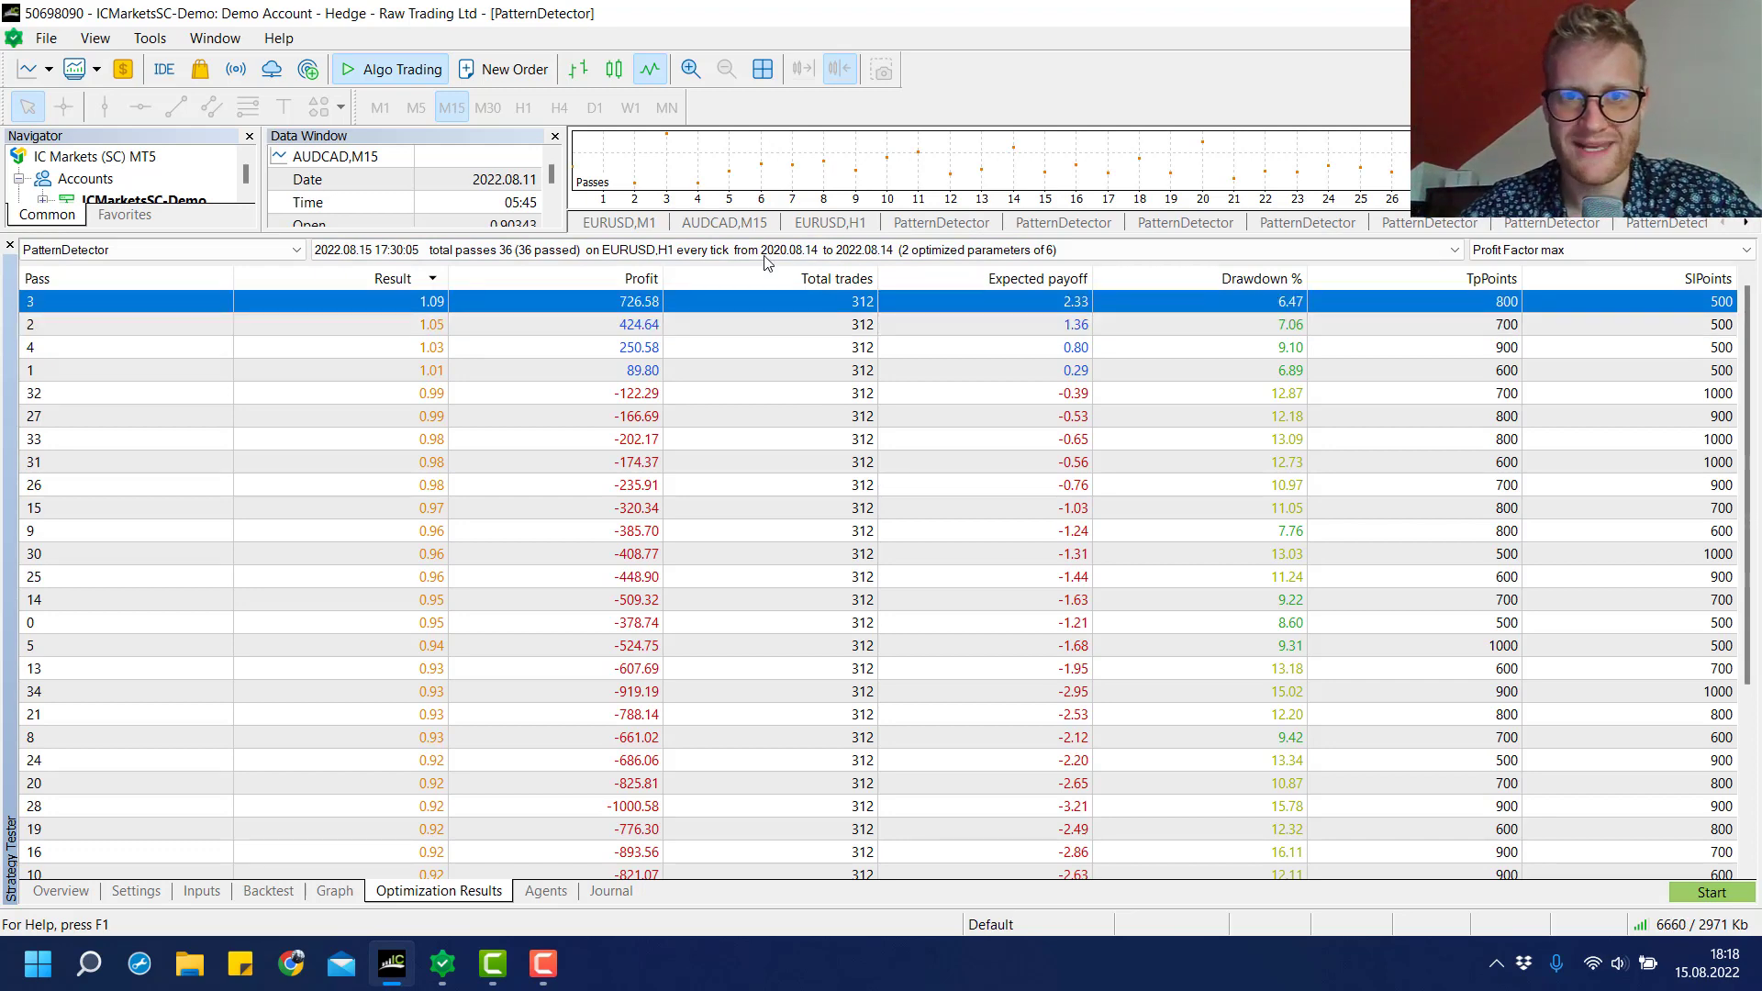
Step: Load the 17:56:08 optimization and inspect the trade count of its best-ranked pass for comparison
click(767, 249)
click(789, 279)
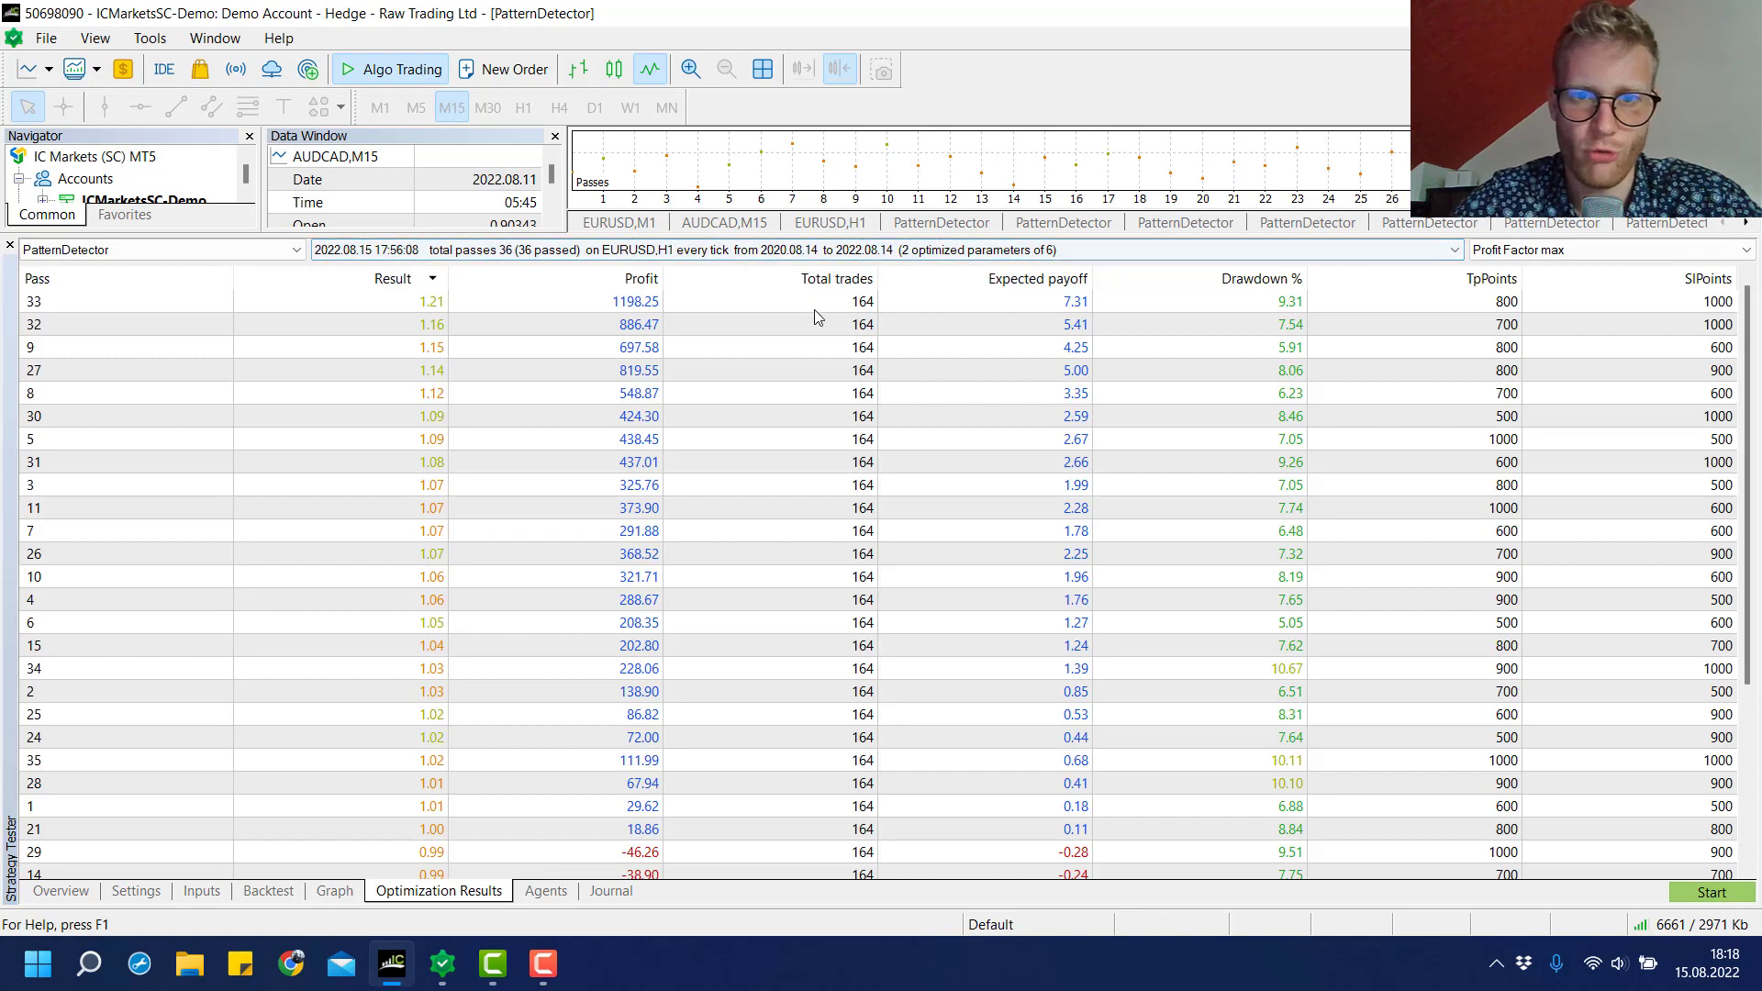
click(814, 310)
Step: Load the 18:14:53 optimization and inspect the trade count of its second-ranked pass
click(767, 245)
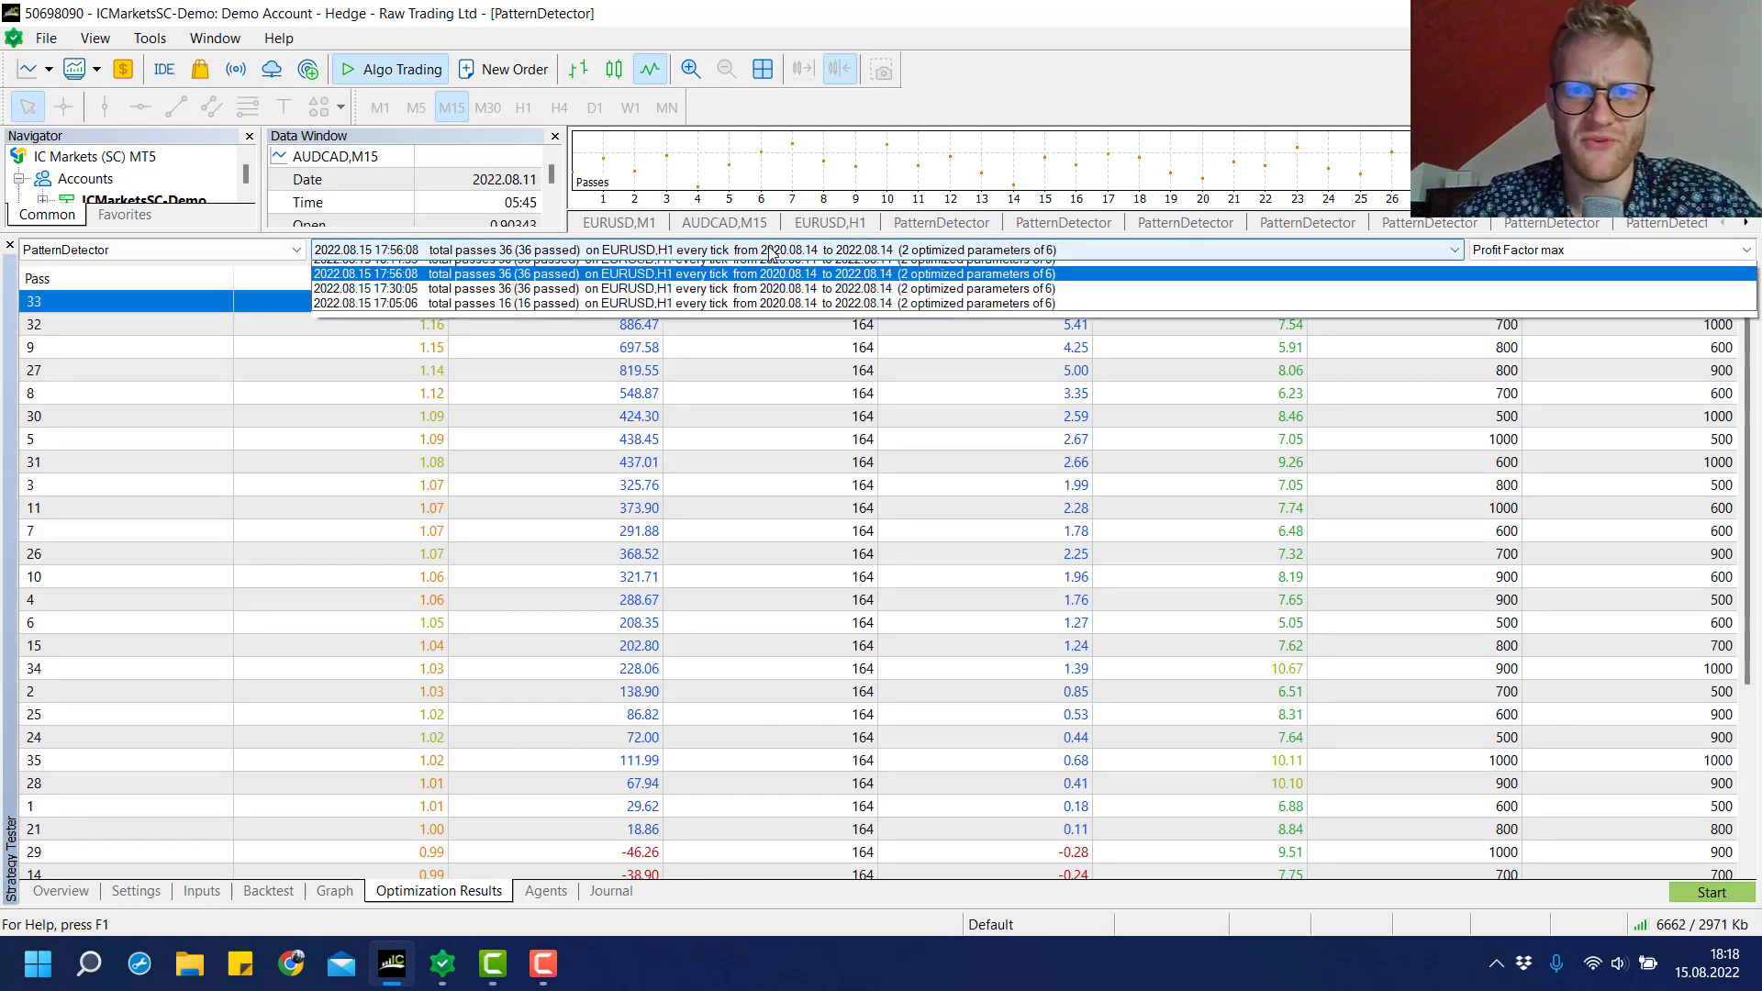
click(771, 265)
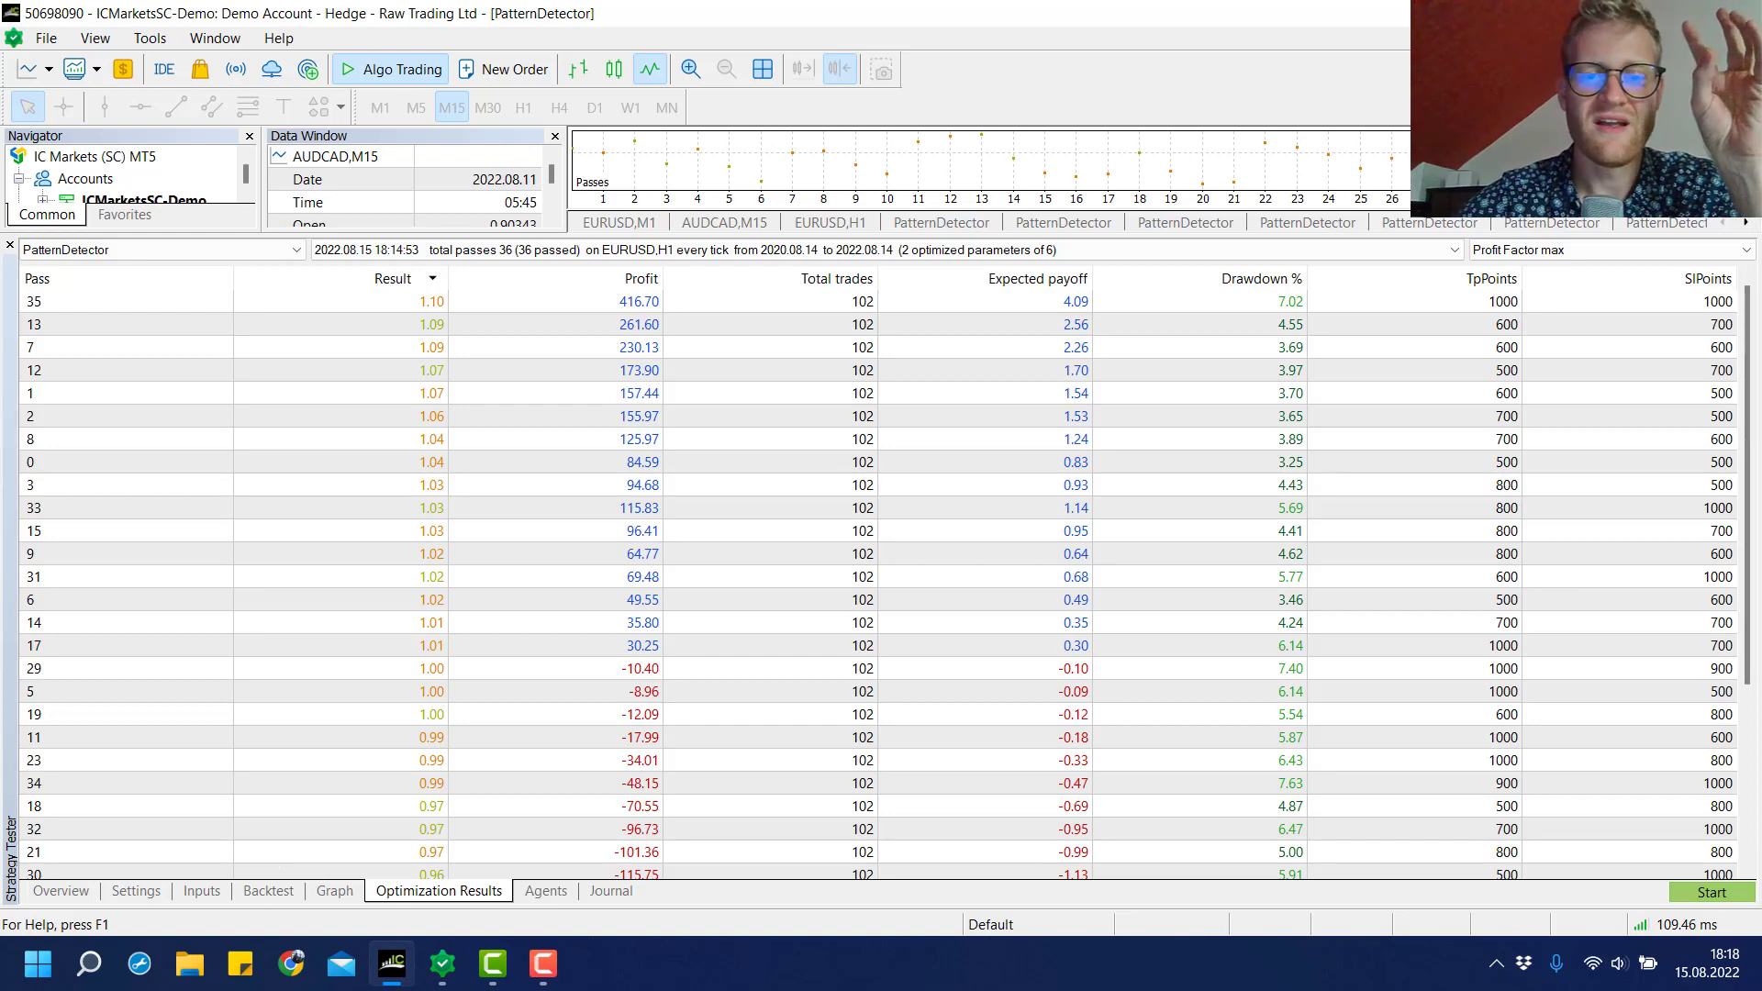
click(789, 326)
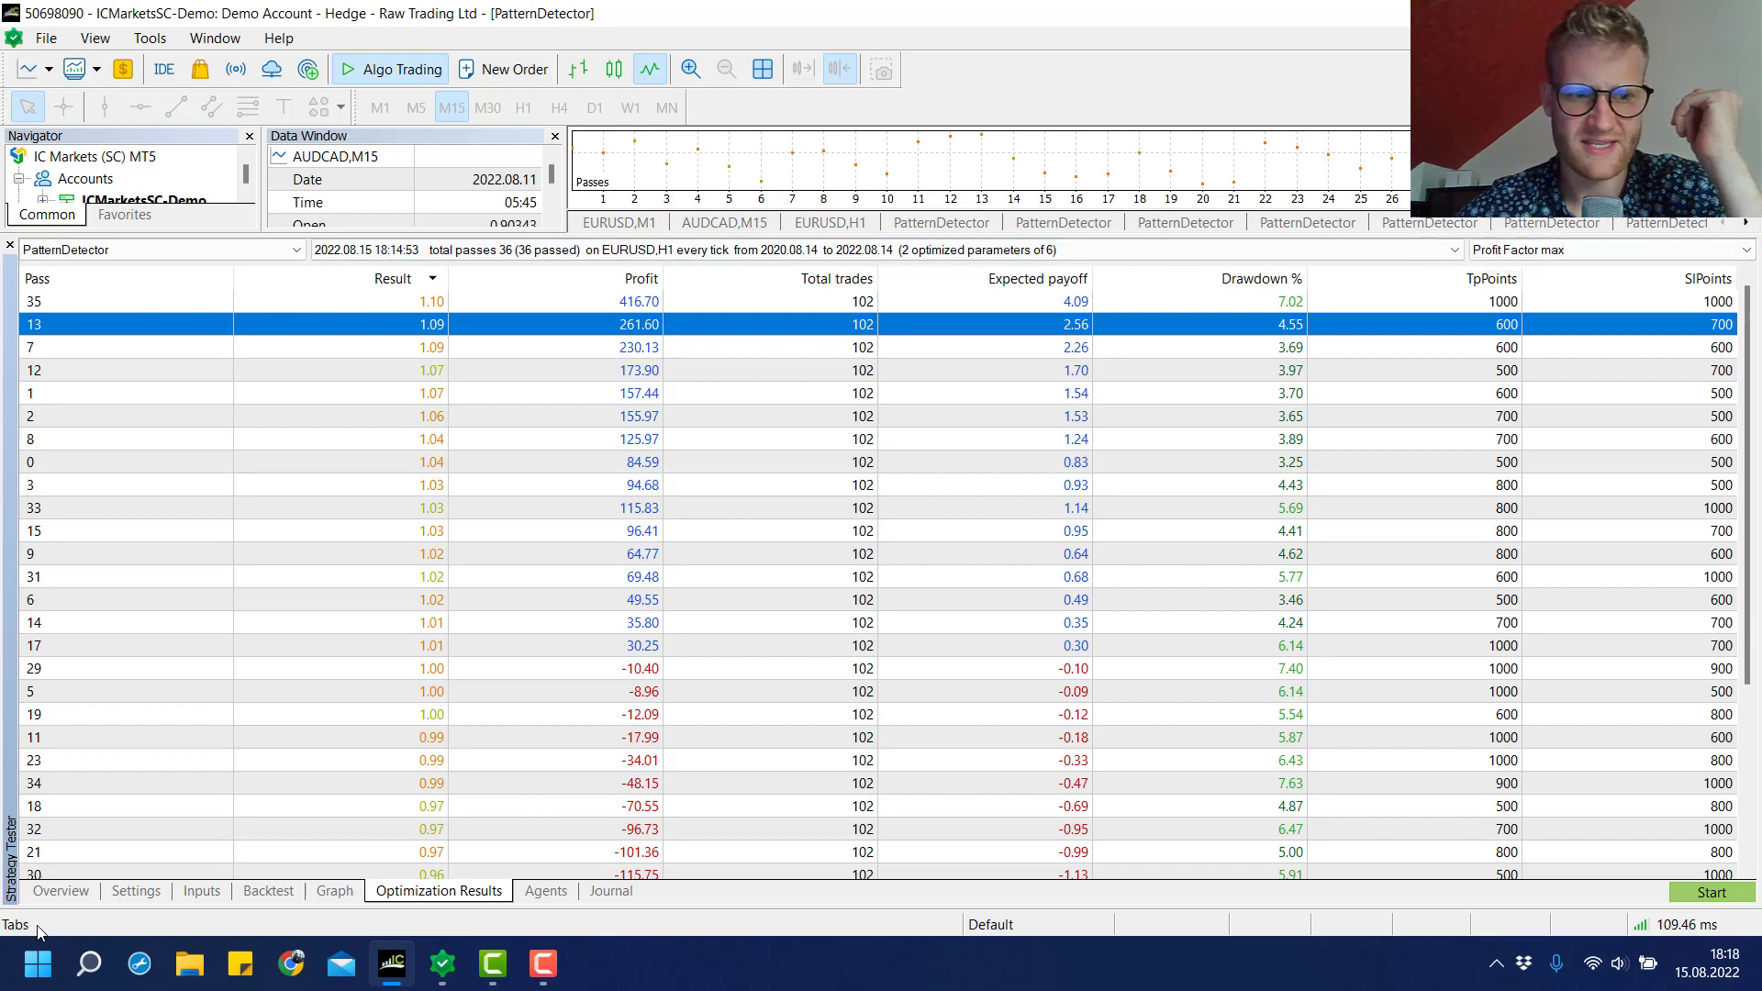
Step: Check the tester settings, pattern switches and take profit range that belong to the loaded 18:14:53 optimization
click(201, 891)
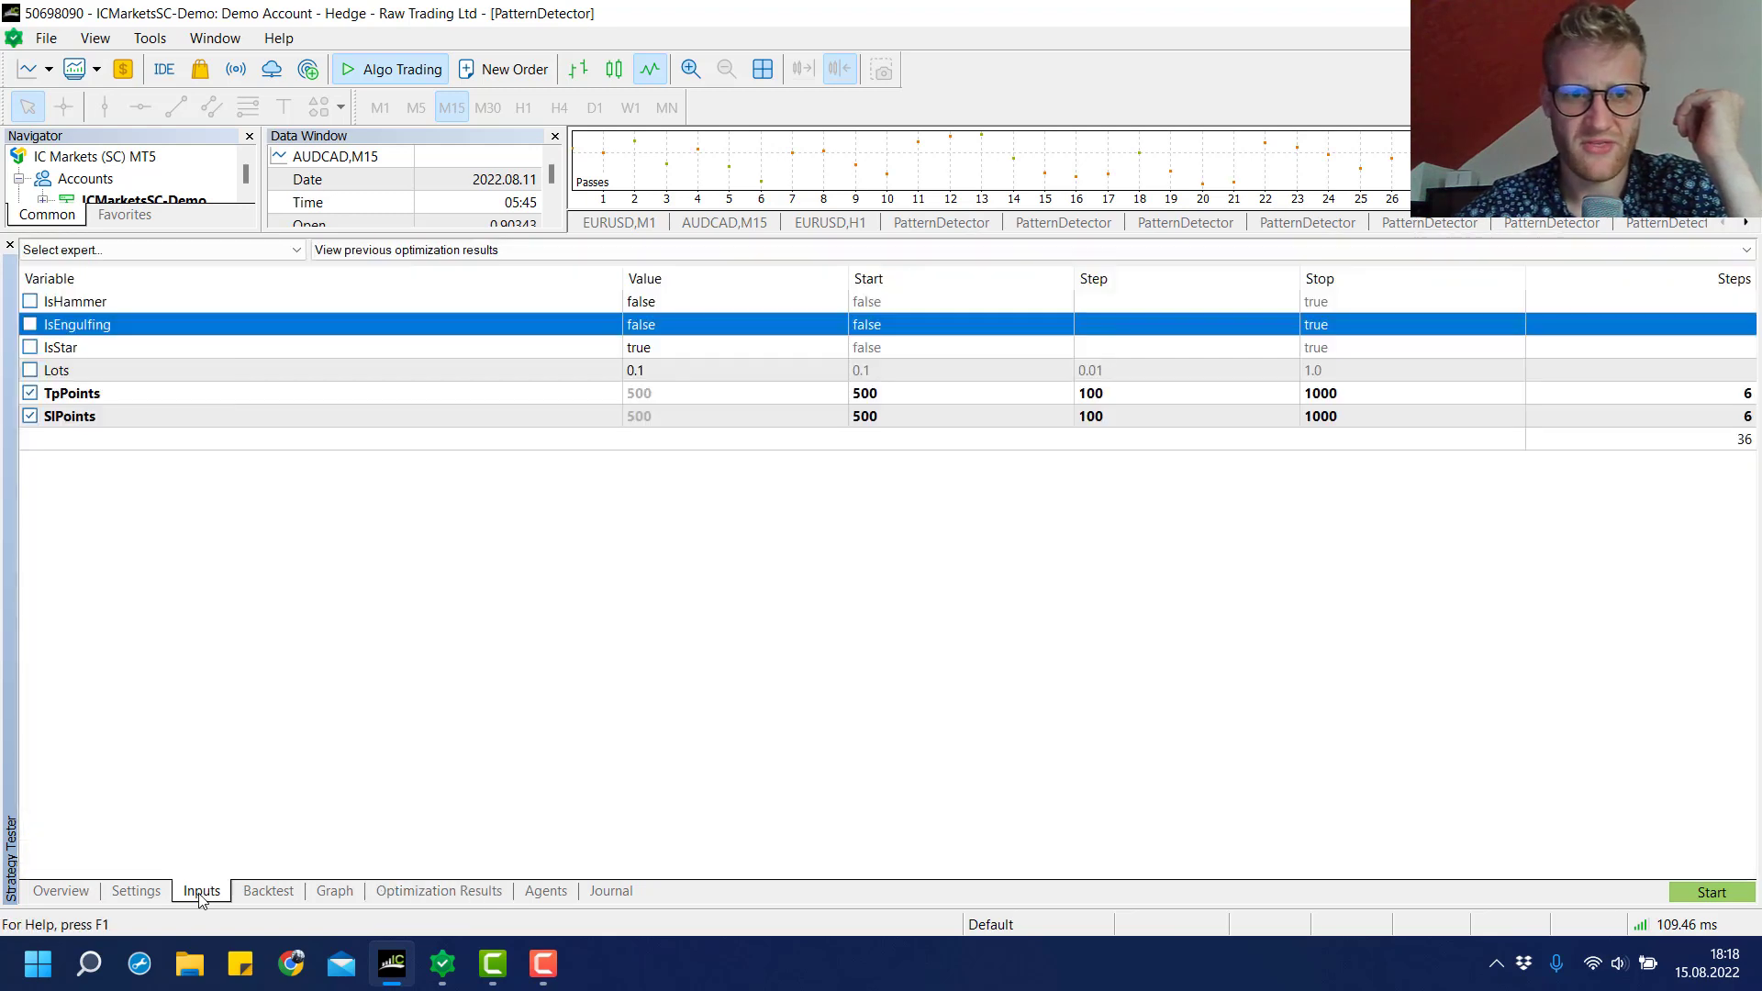
click(149, 898)
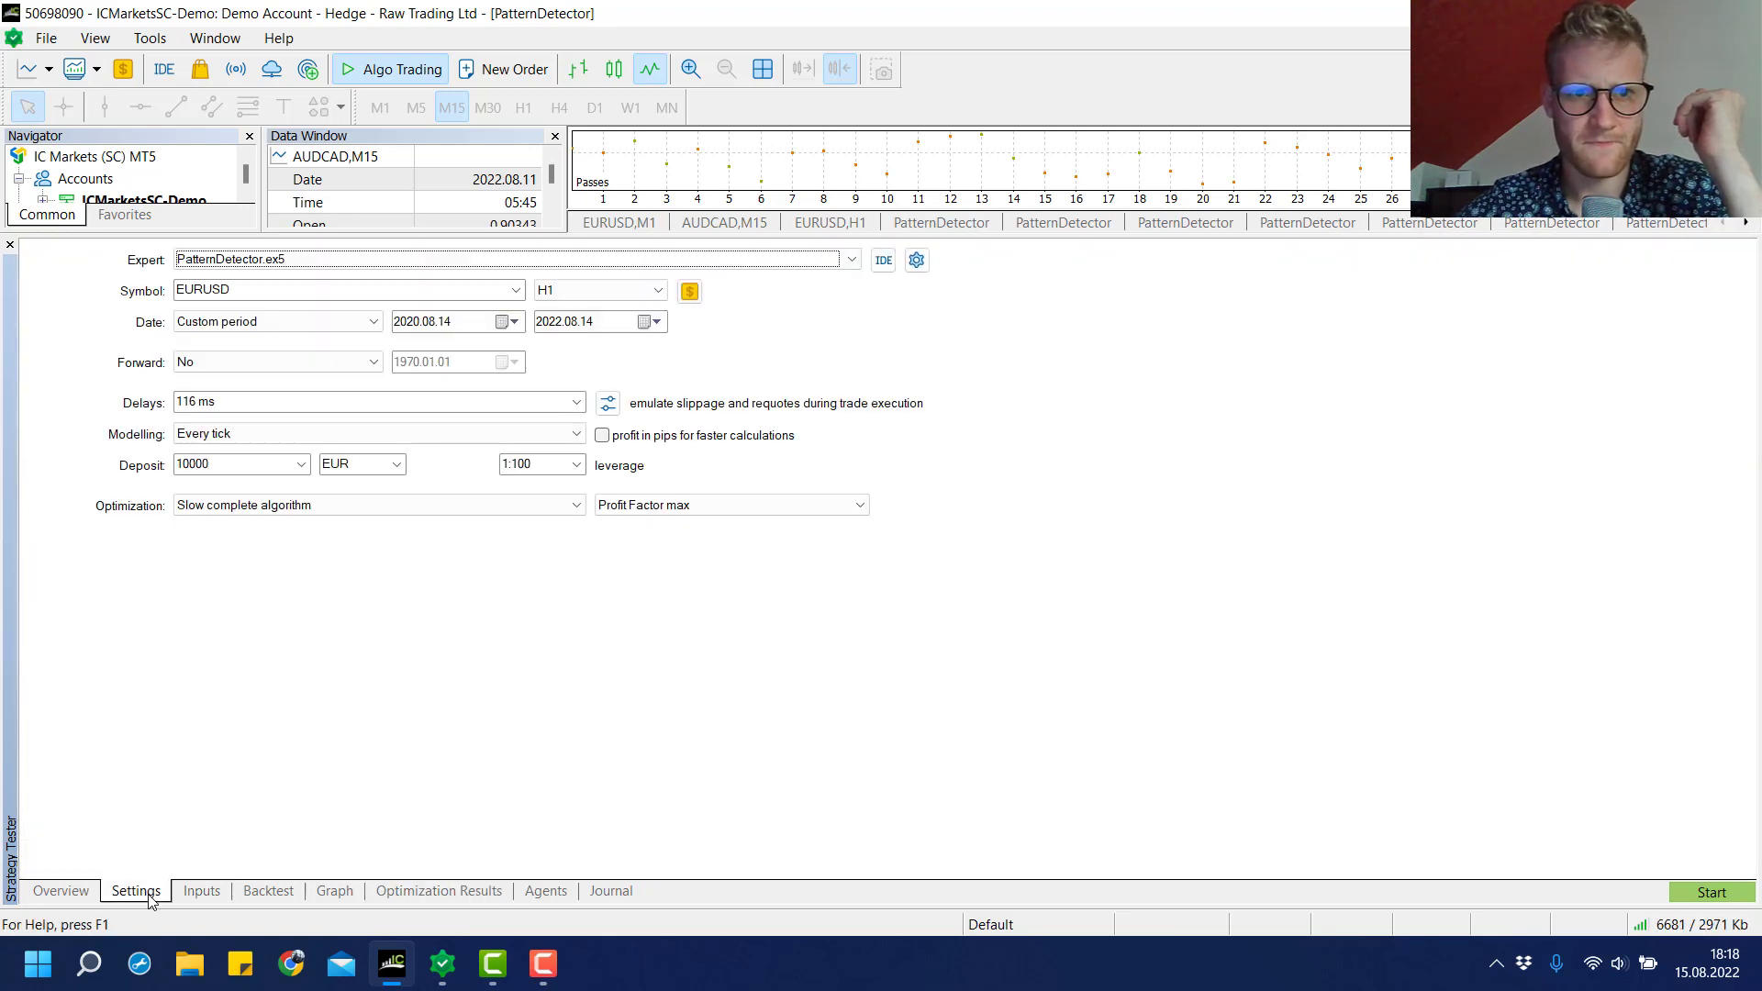
click(201, 890)
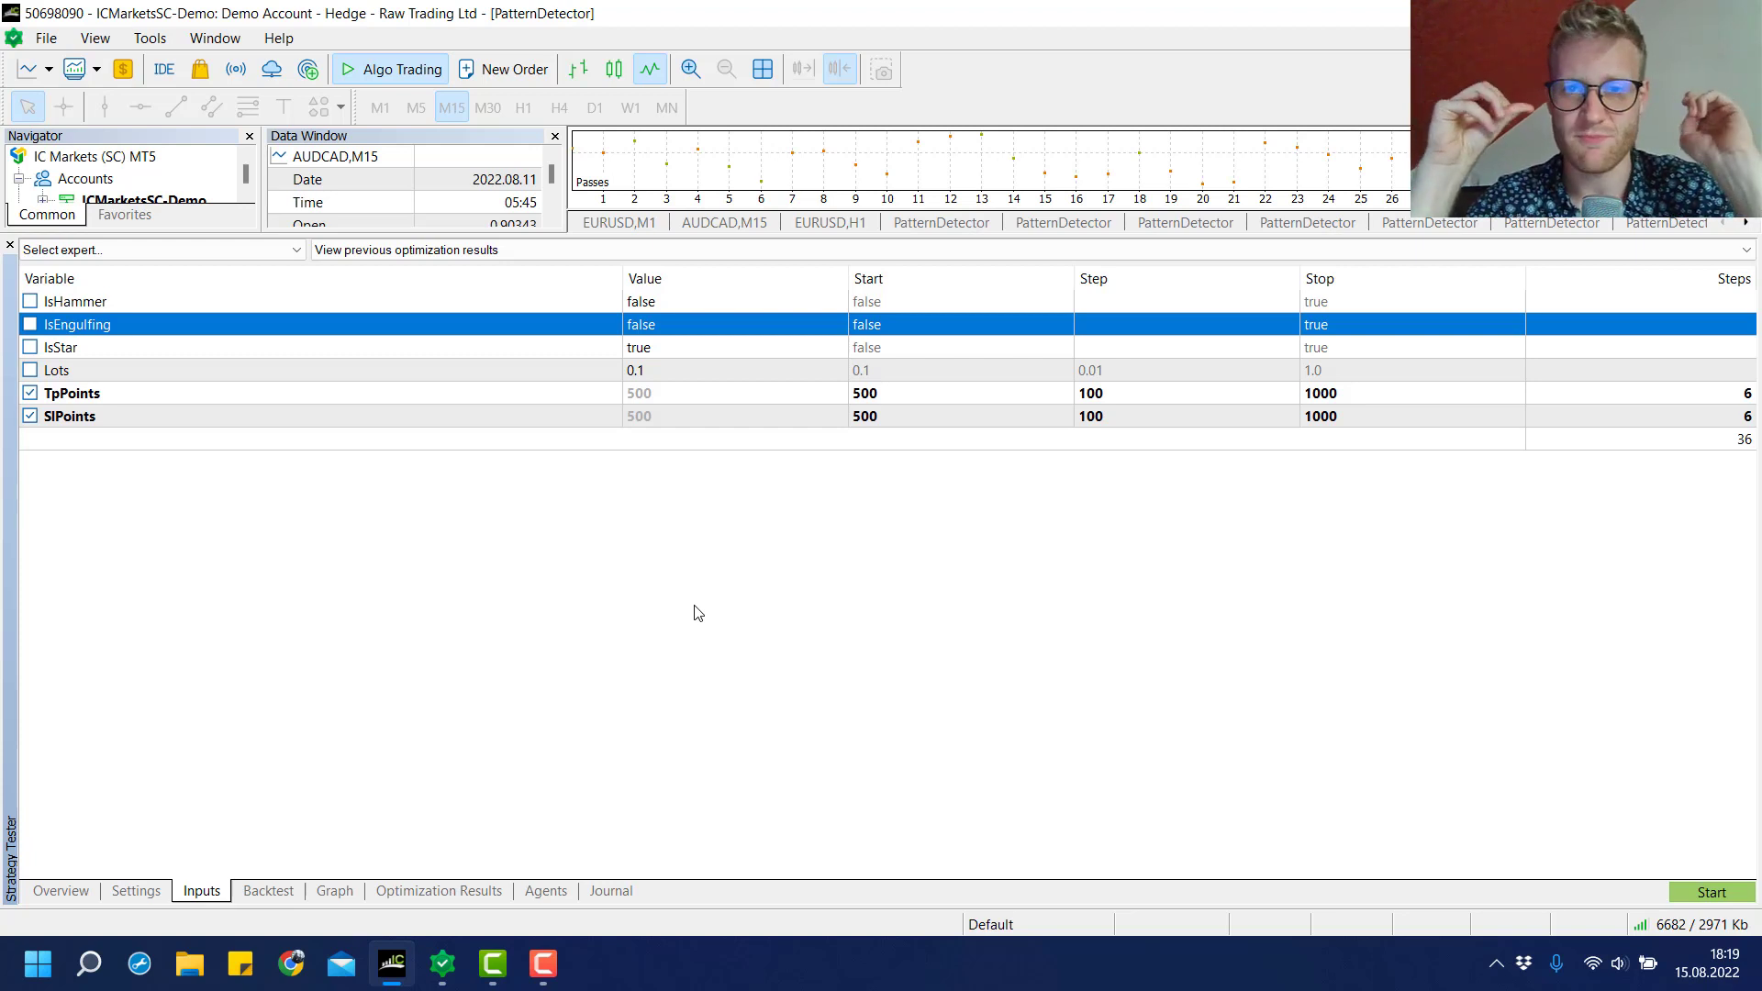
click(698, 613)
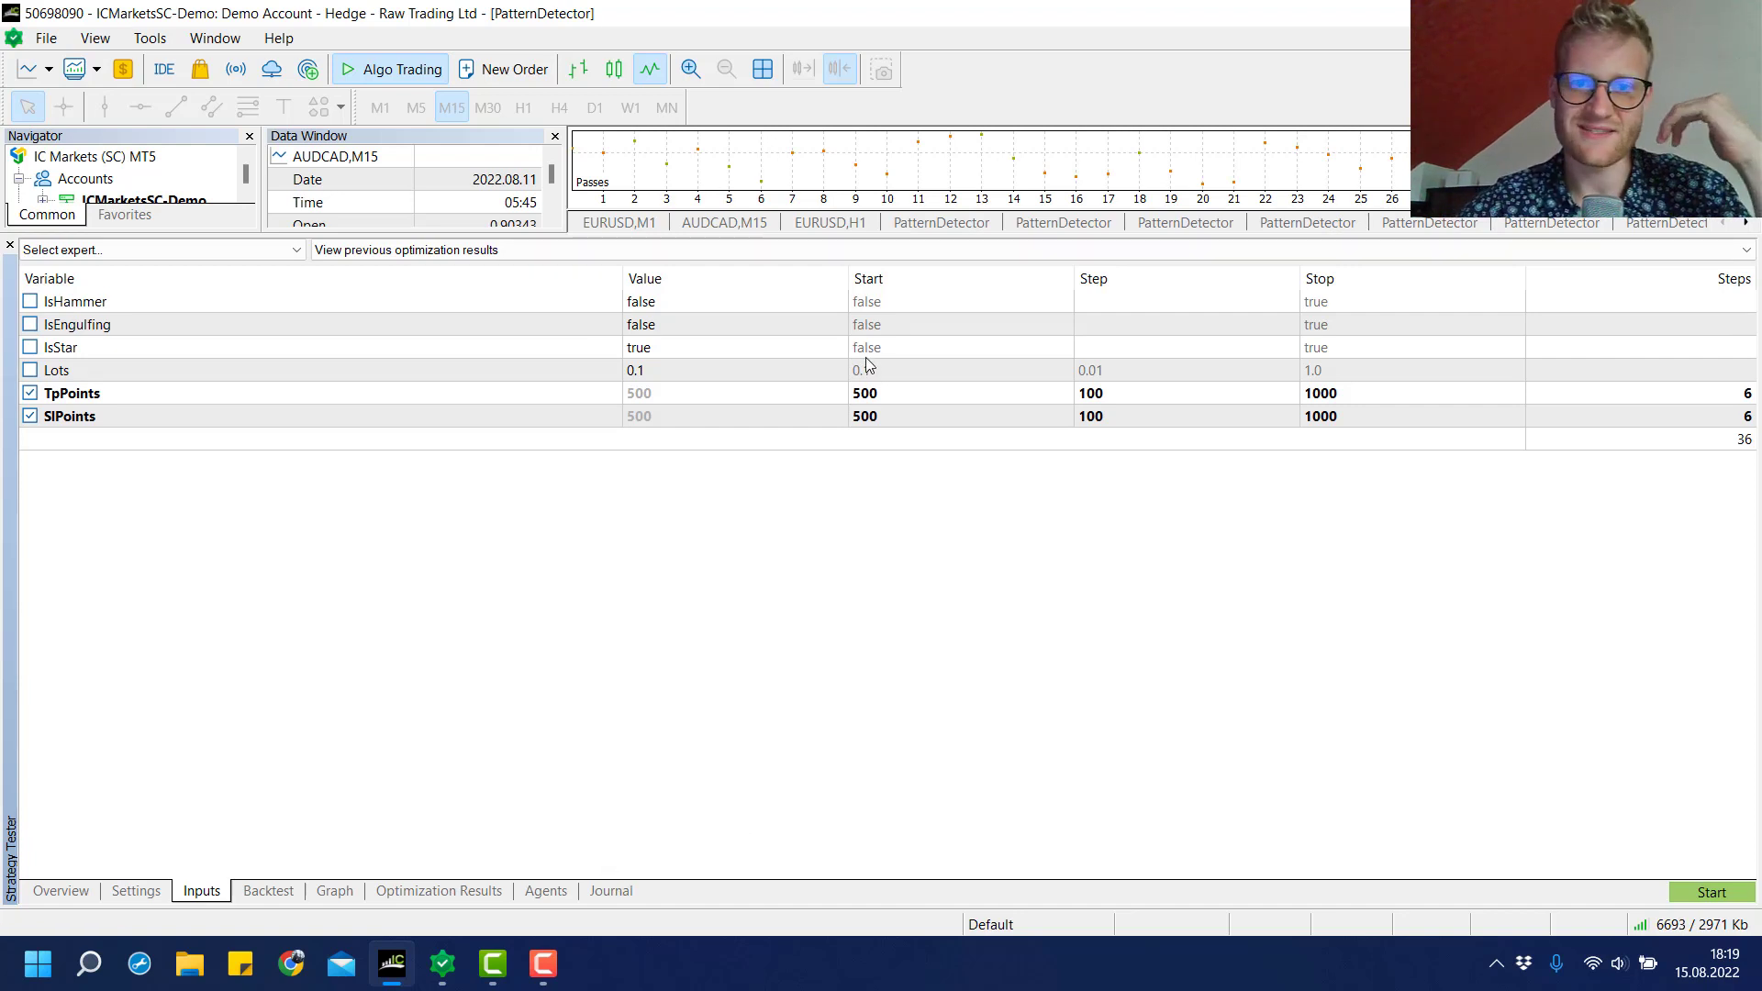
click(755, 397)
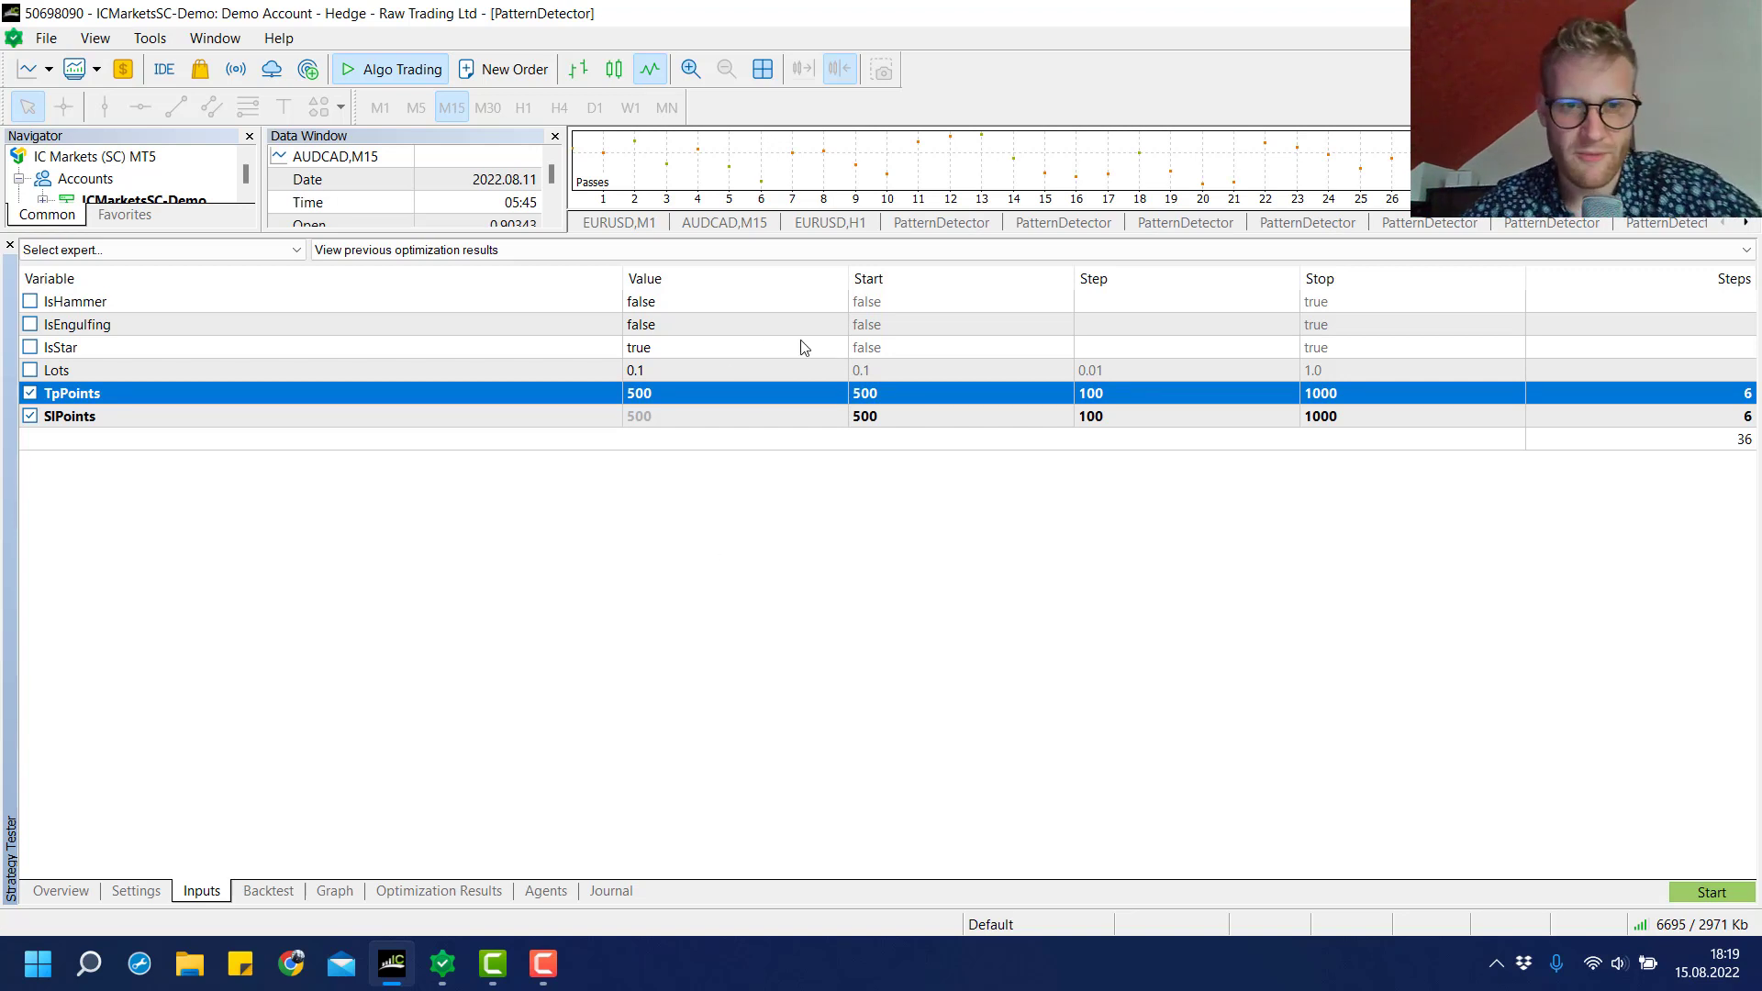
click(701, 310)
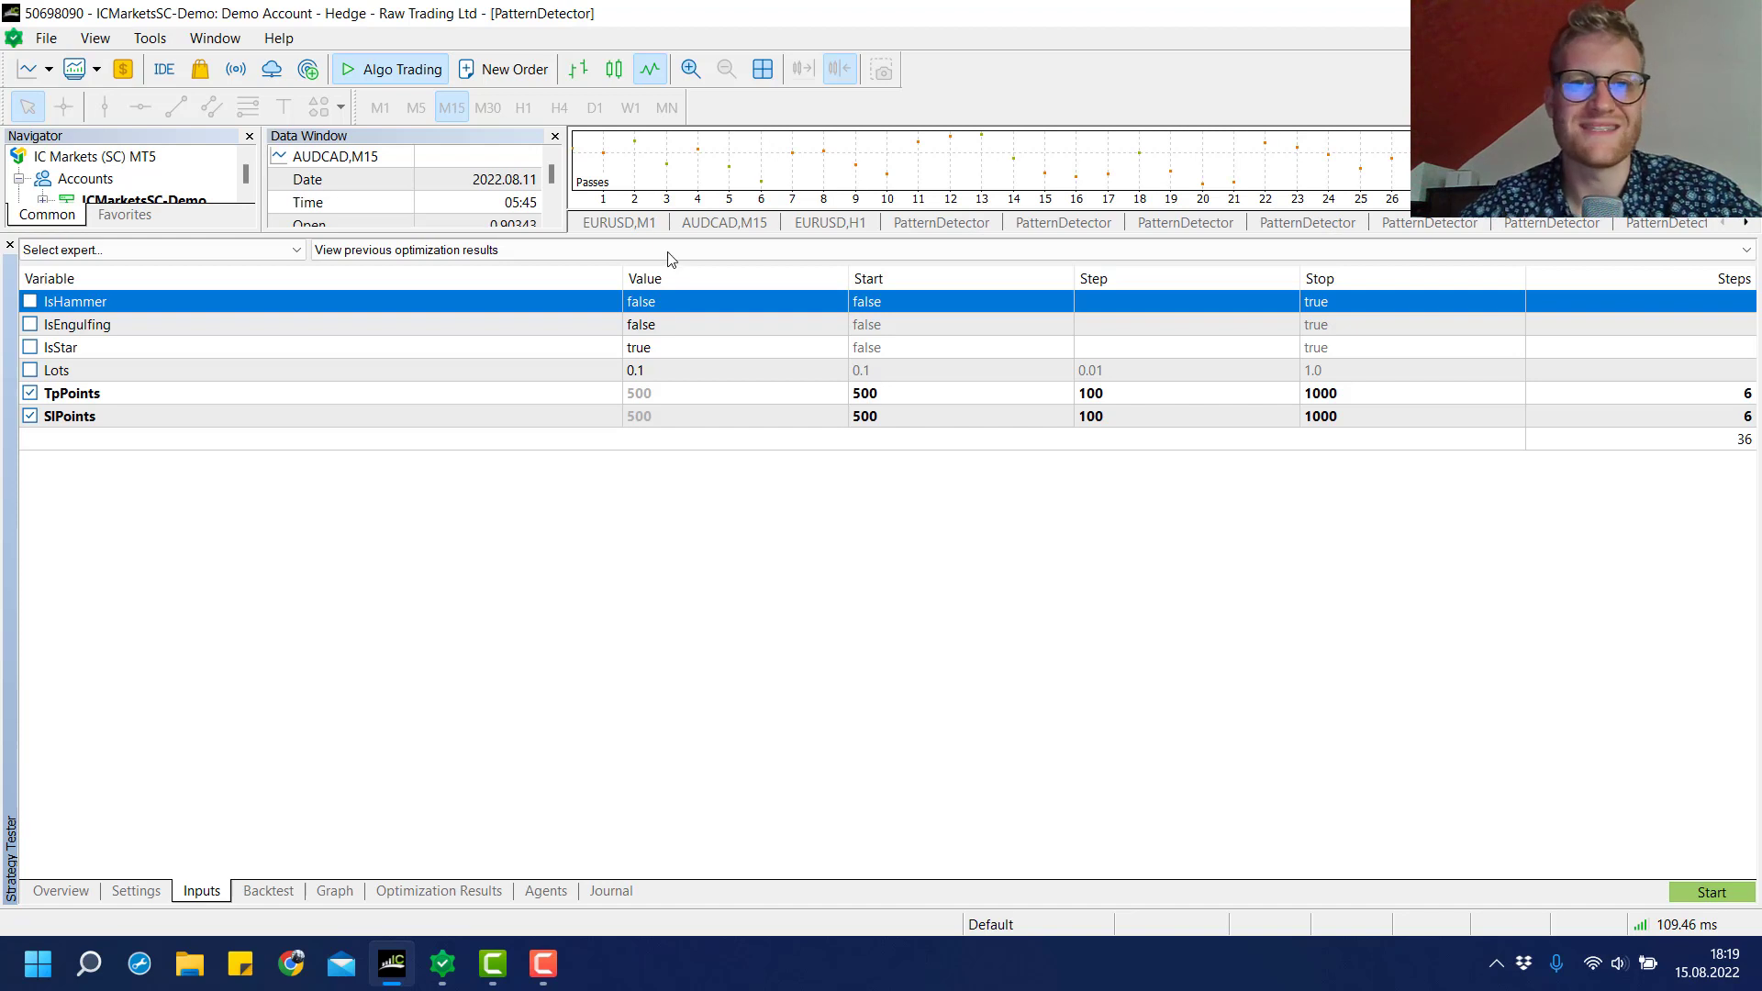
Step: Enlarge the optimization chart area above the tester and bring up the PatternDetector tester settings
drag(718, 236, 717, 334)
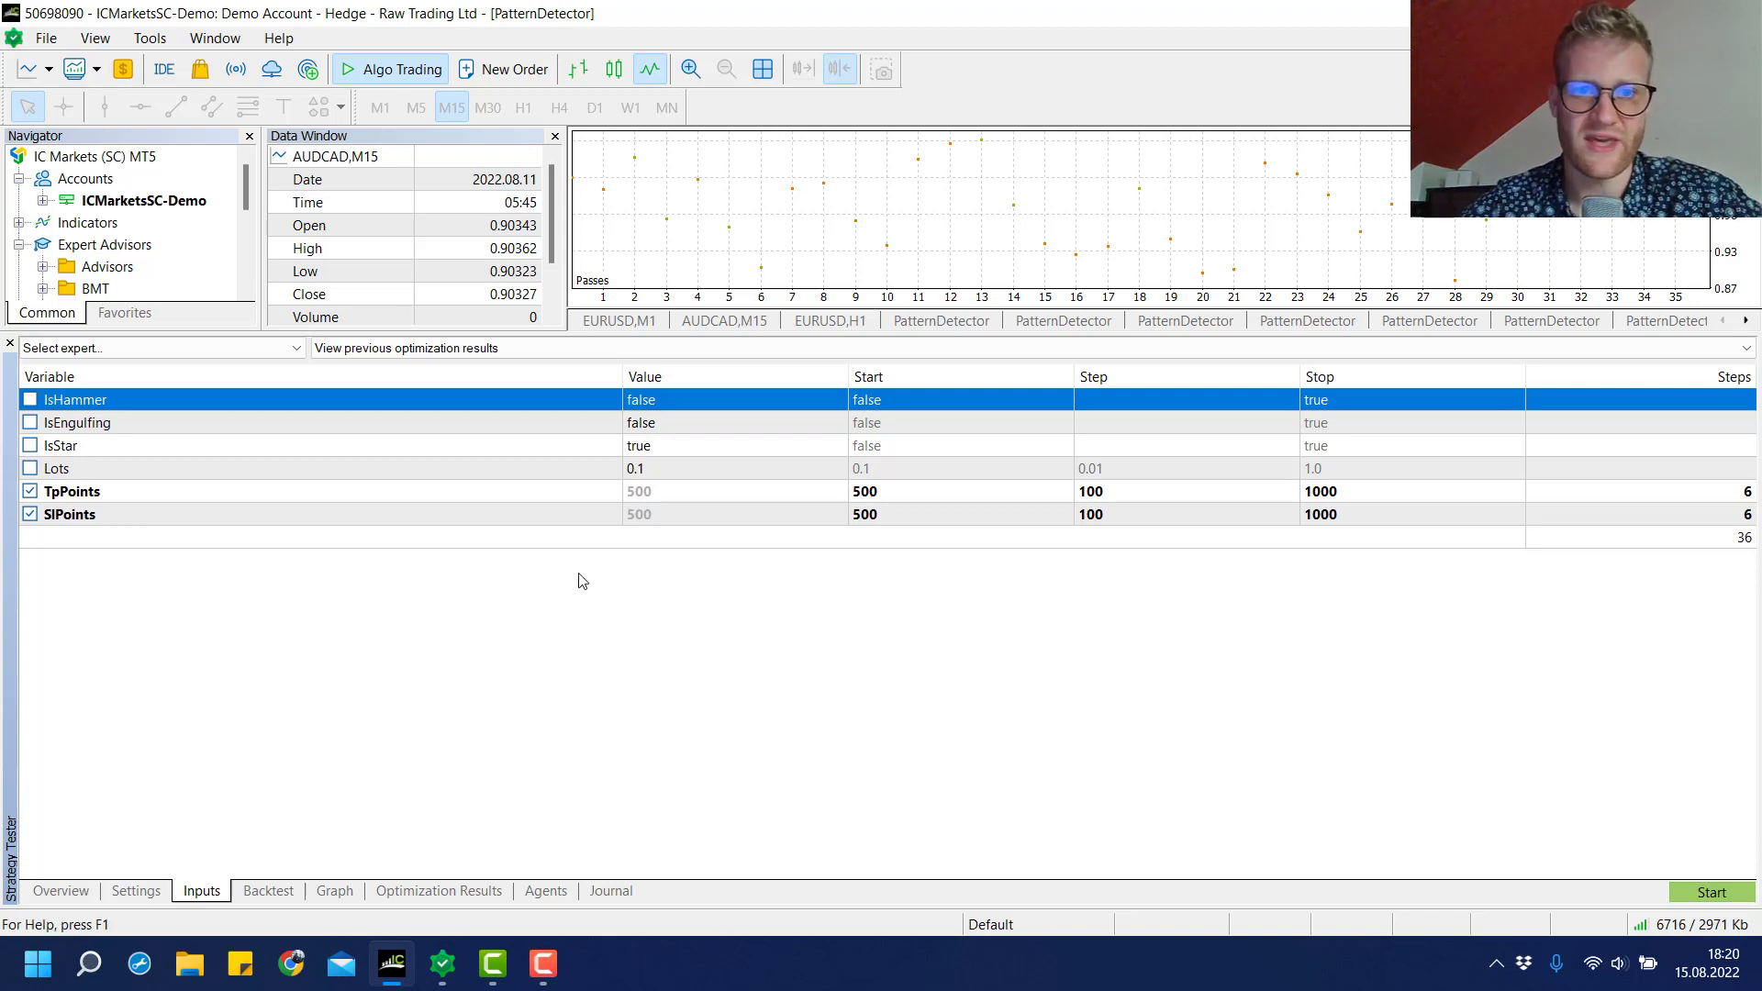
click(748, 428)
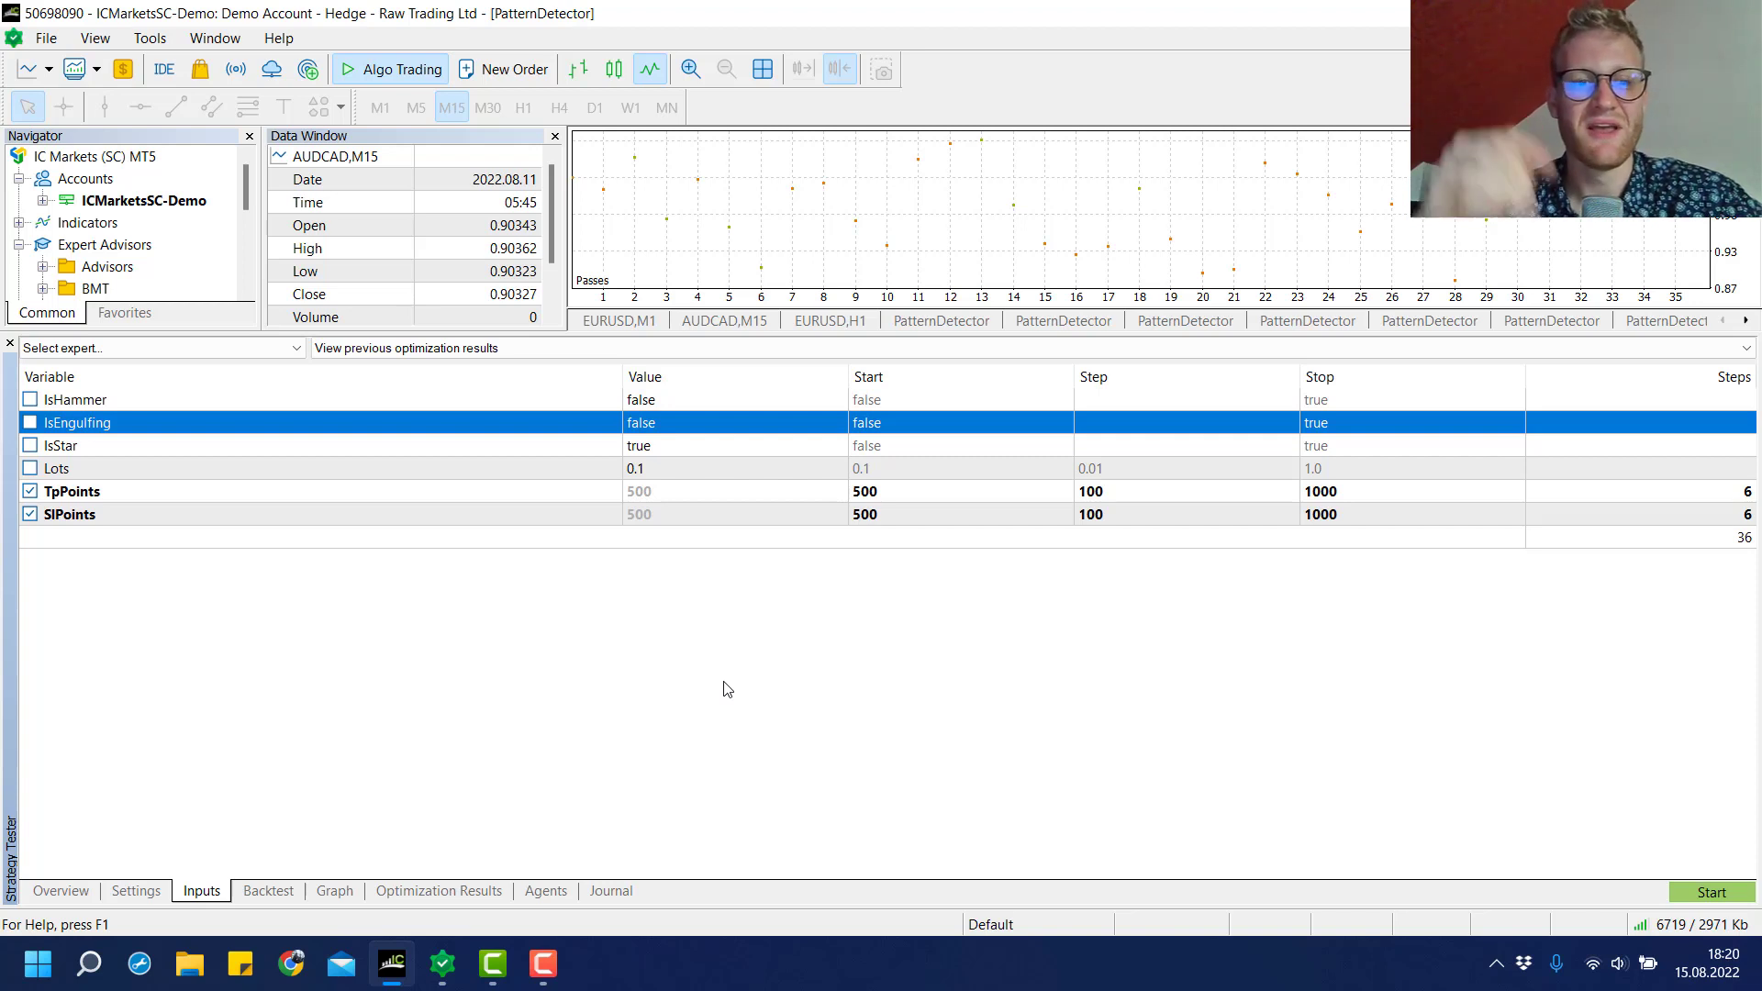
click(136, 894)
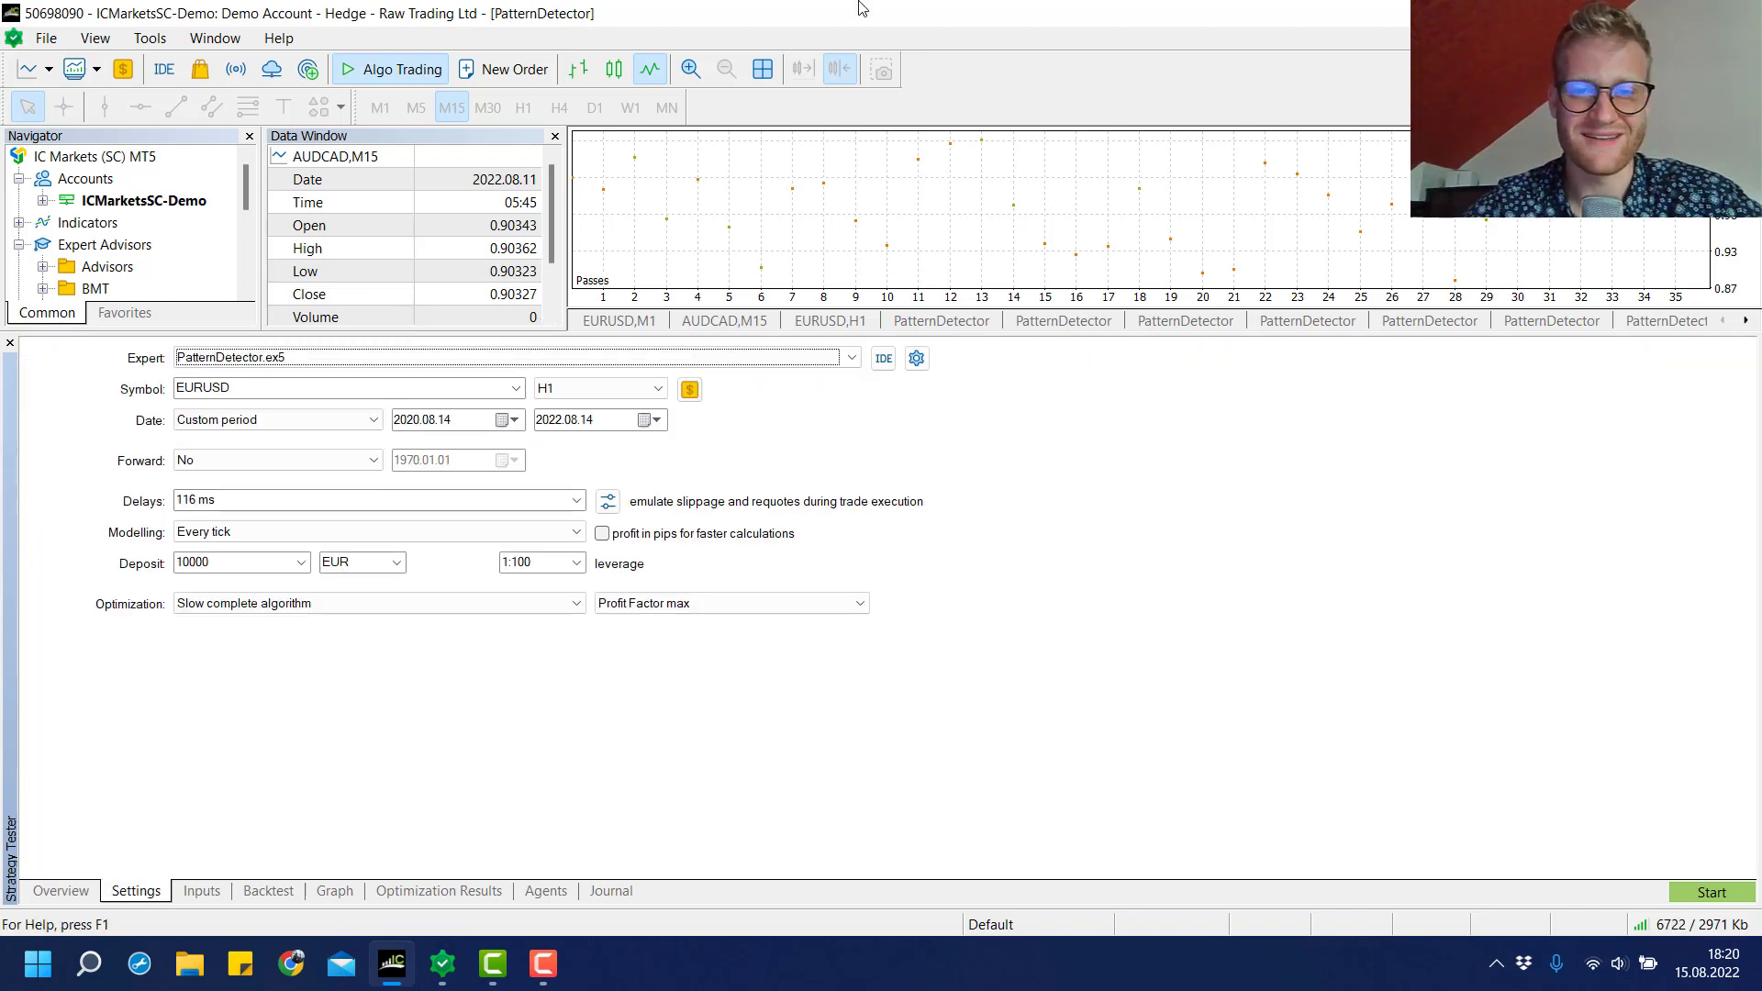